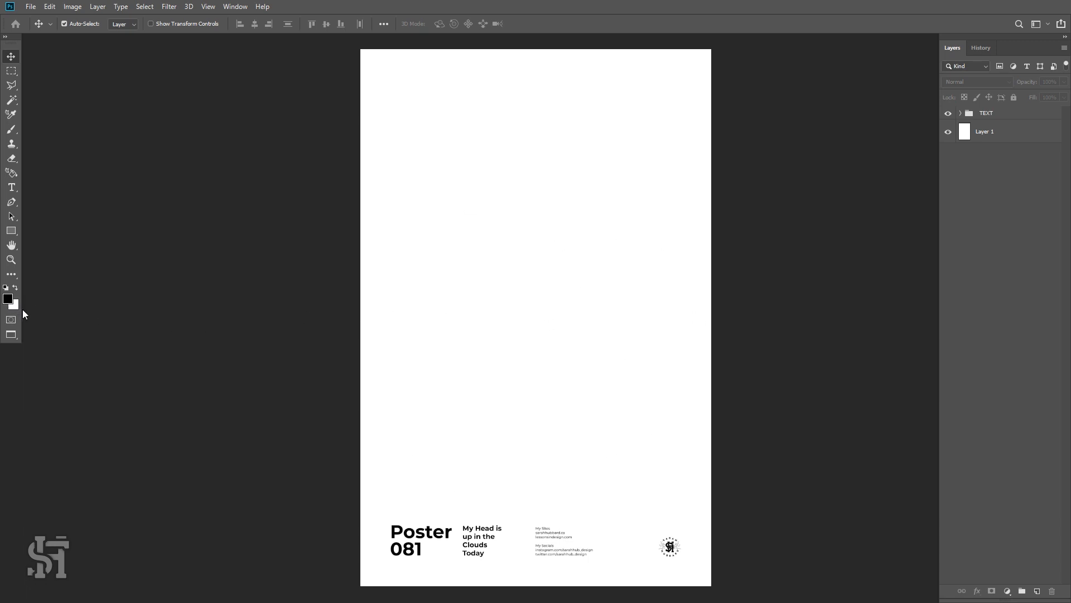
Try the Clouds render filter on Layer 1 with black and white as the colours, and undo it.
click(976, 134)
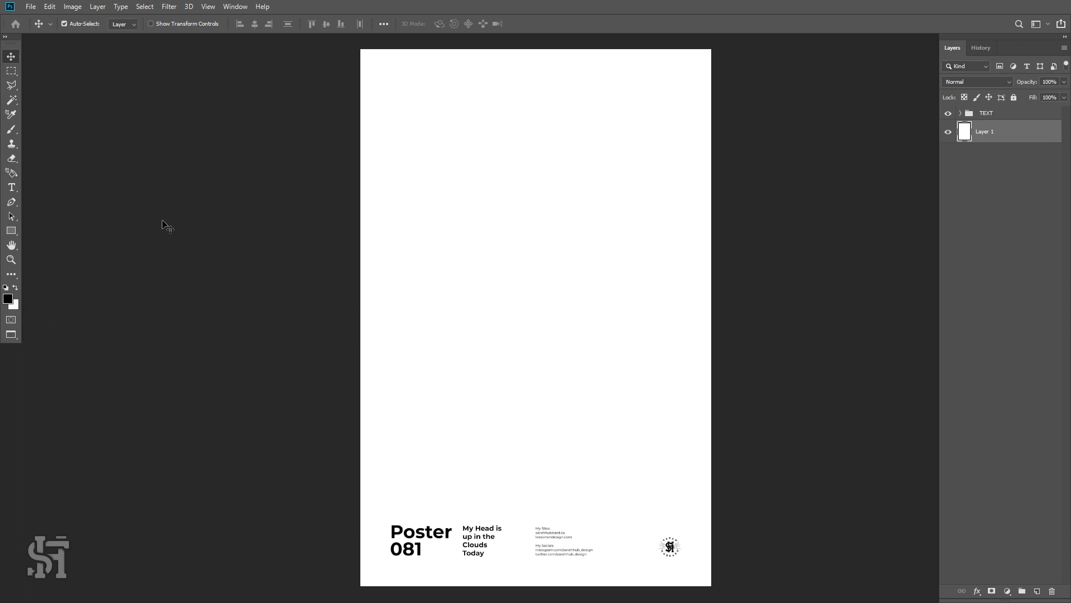
click(169, 6)
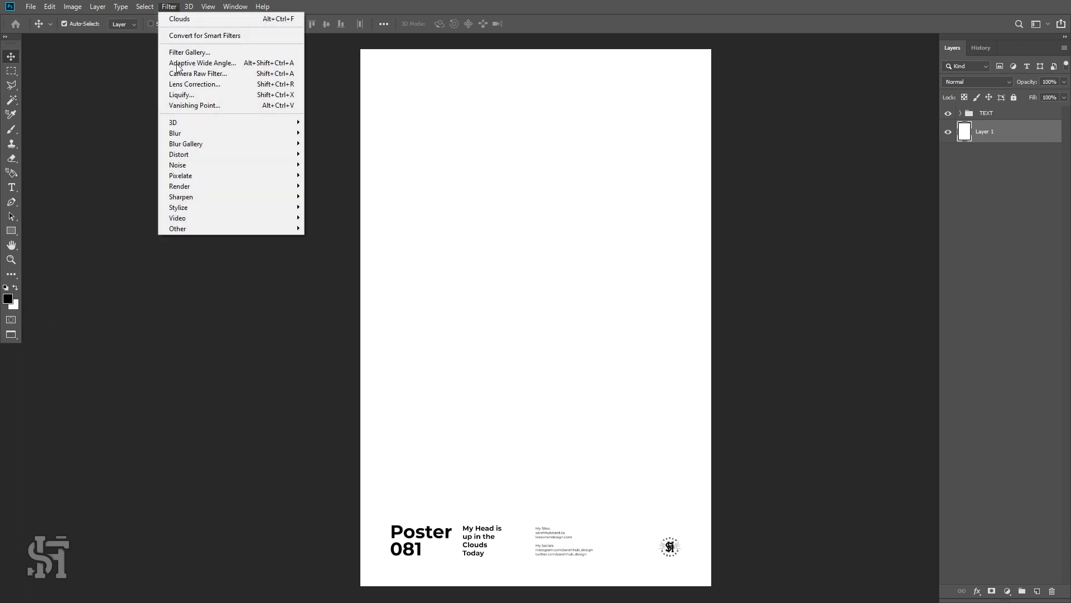
mouse_move(195, 179)
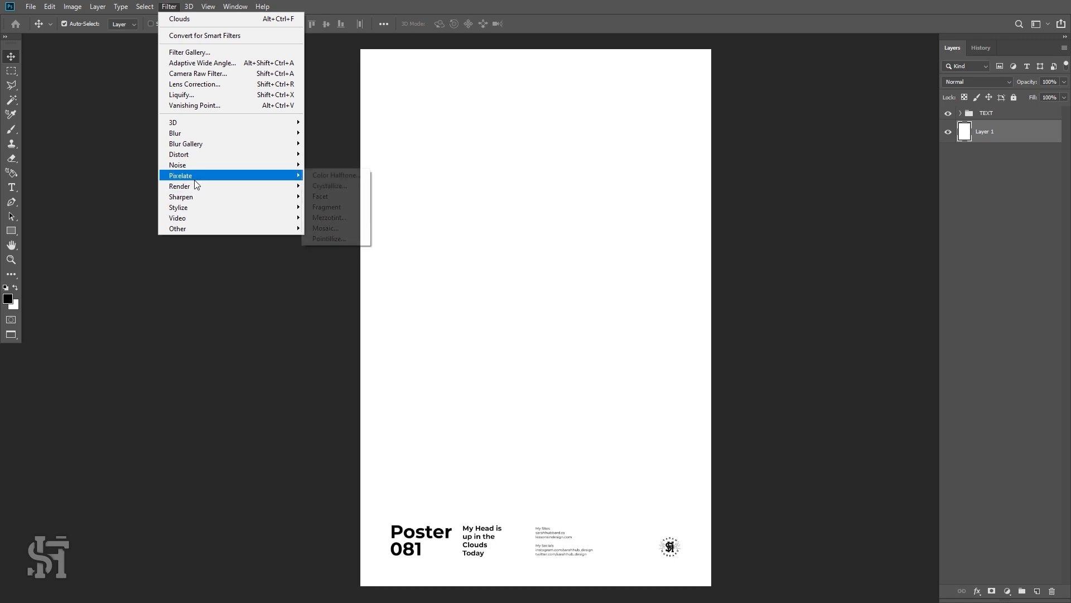
click(336, 223)
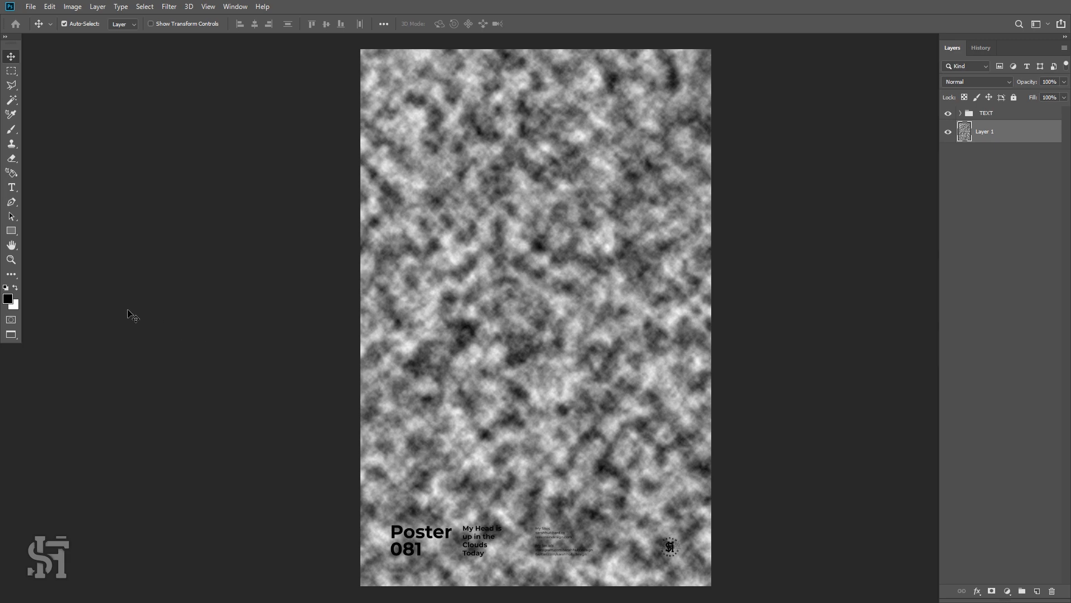
key(ctrl+z)
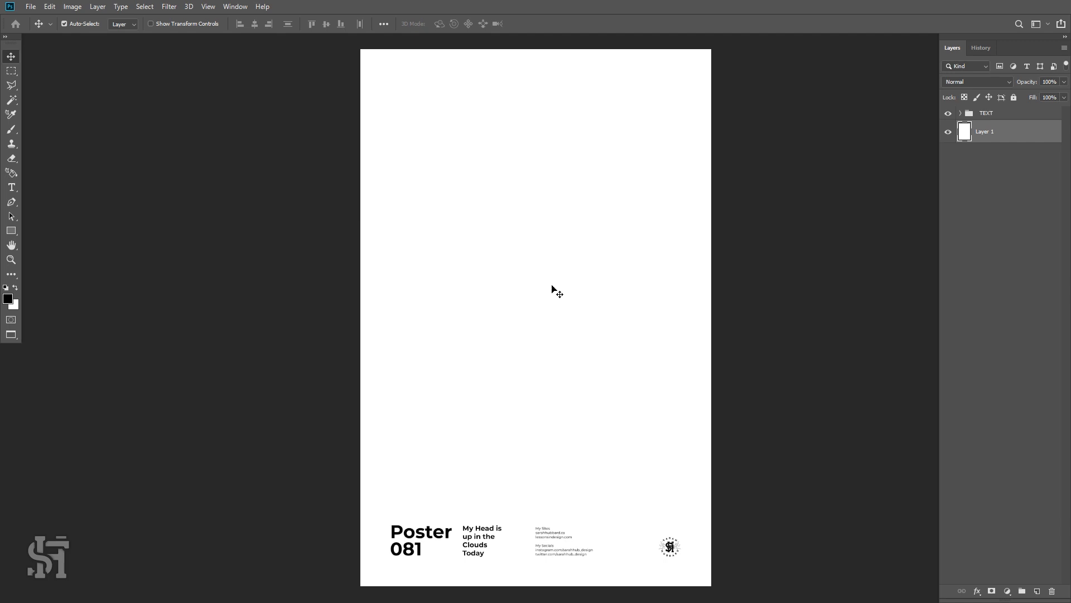
Set the foreground colour to the pinkish red #f5005c.
click(8, 300)
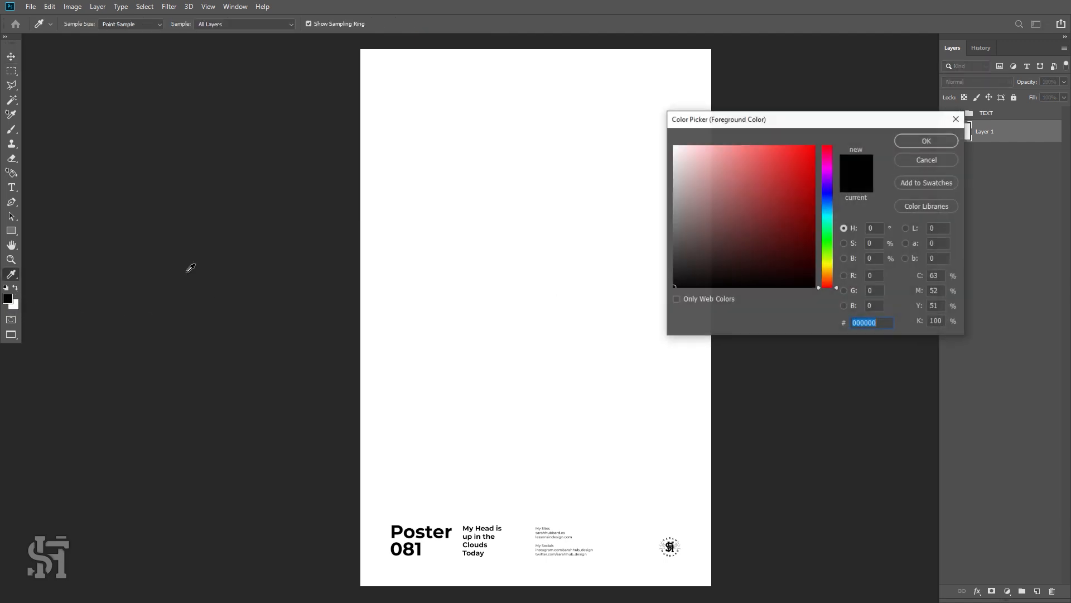
click(836, 166)
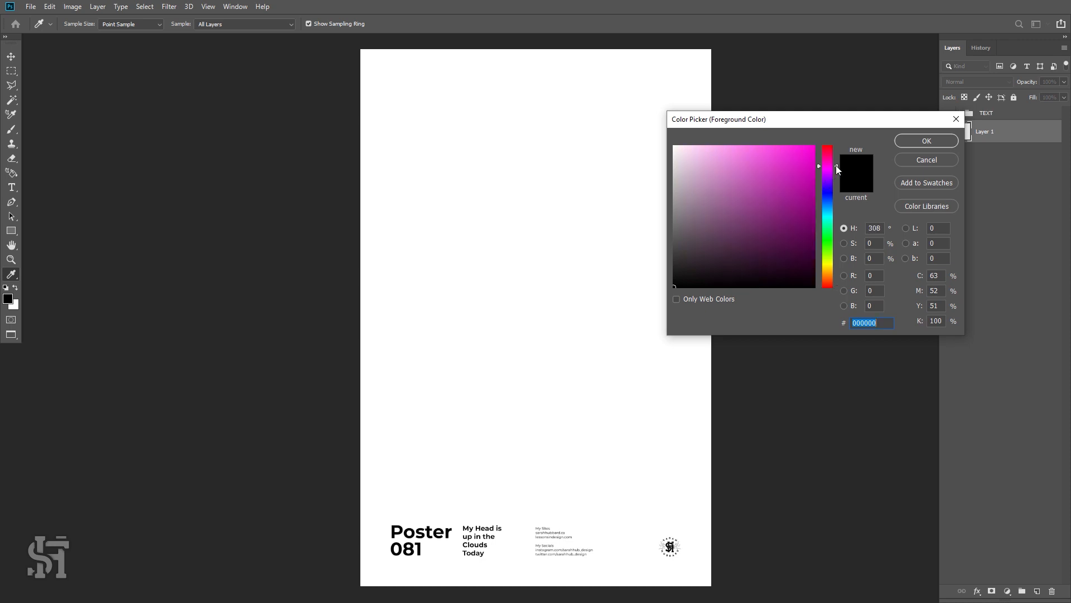
drag(827, 166, 837, 153)
text(f5008a)
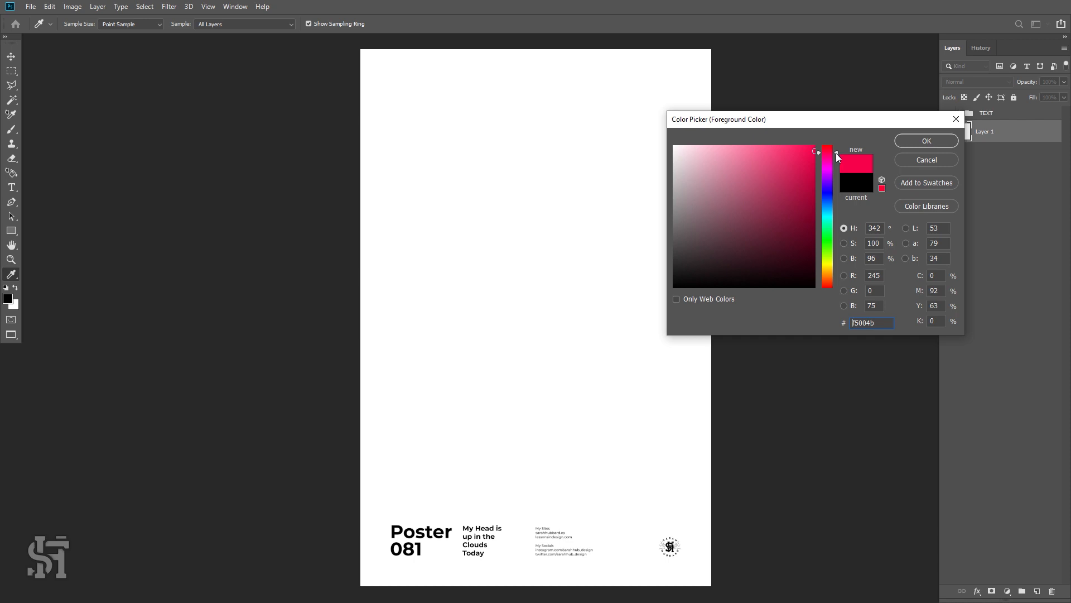
drag(835, 153, 836, 154)
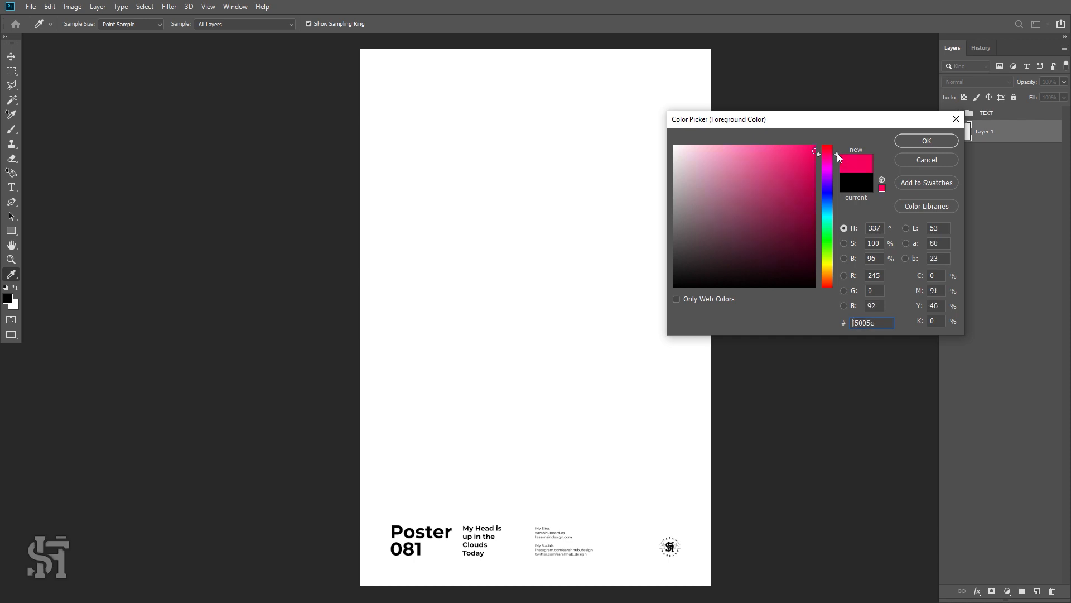
click(926, 141)
key(v)
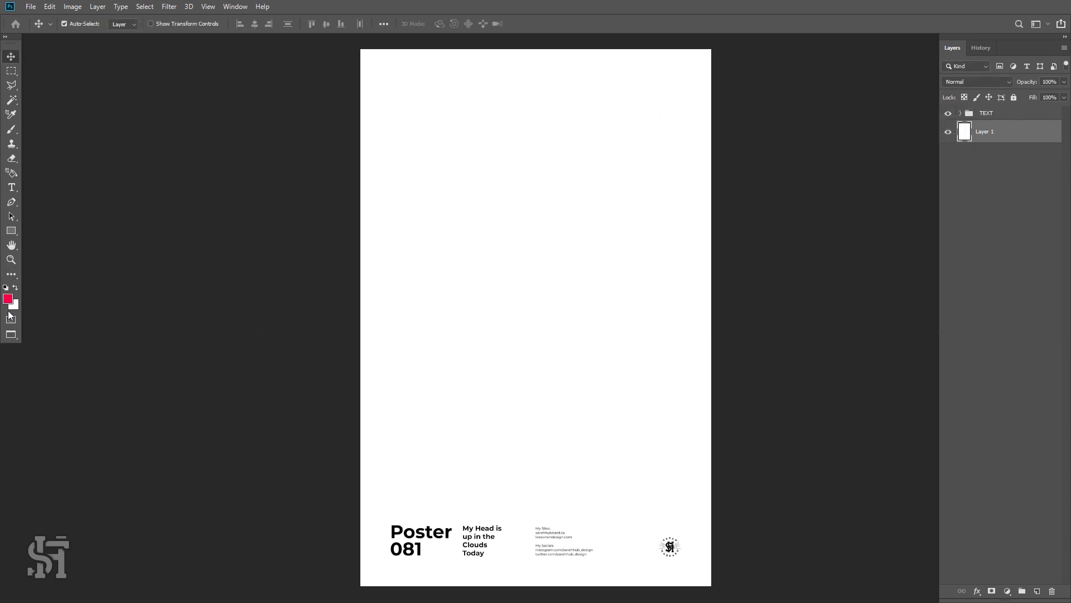
Set the background colour to the turquoise green #00fcc4.
click(14, 306)
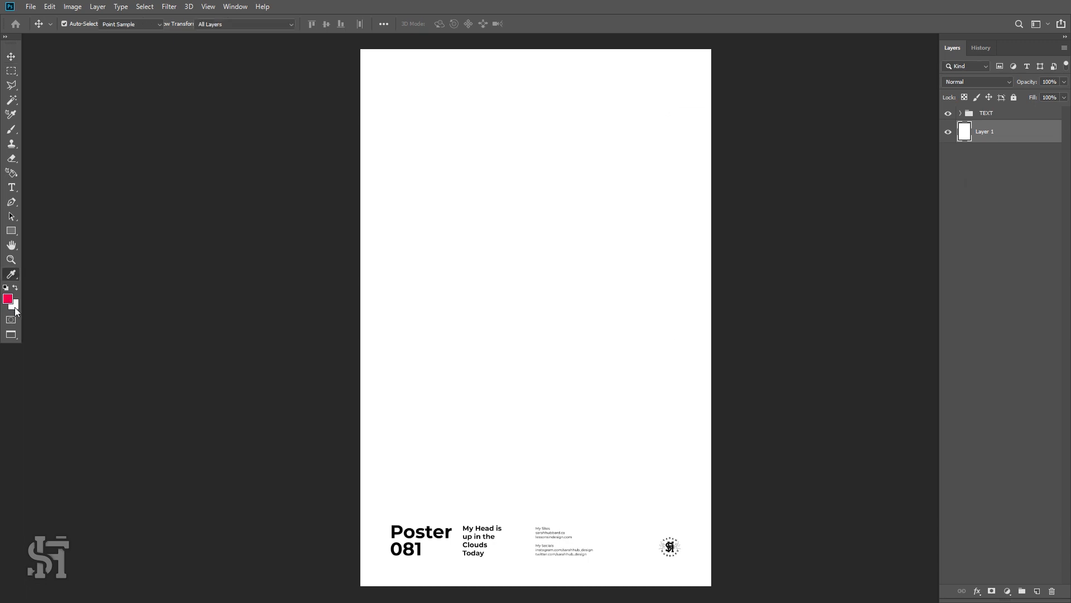
click(828, 222)
drag(825, 220, 834, 225)
text(00fce1)
click(926, 141)
key(v)
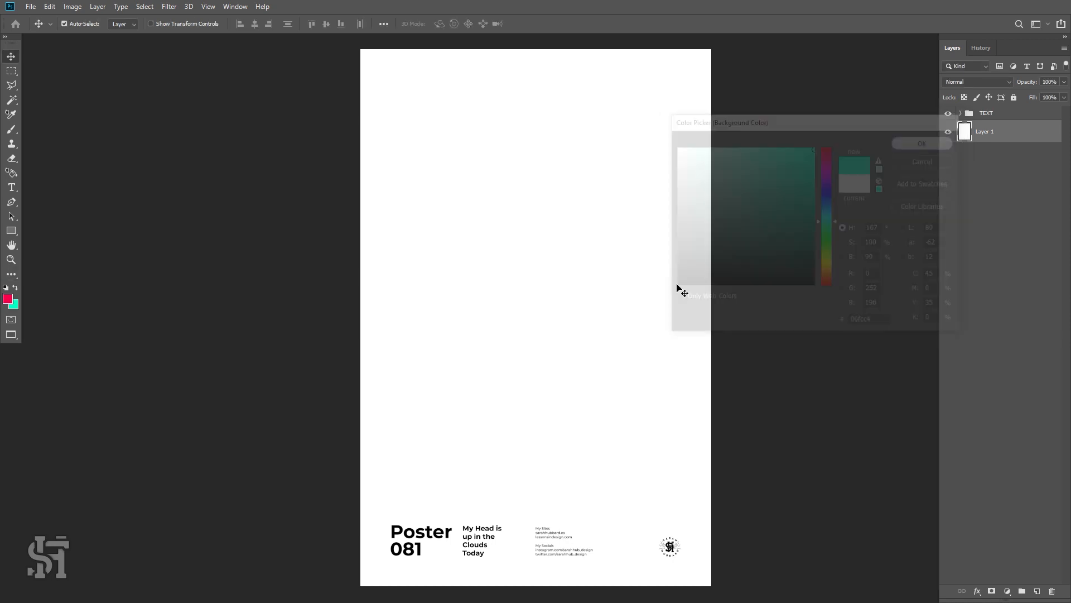
Render Clouds on Layer 1 using the pinkish red foreground and turquoise green background colours.
click(169, 7)
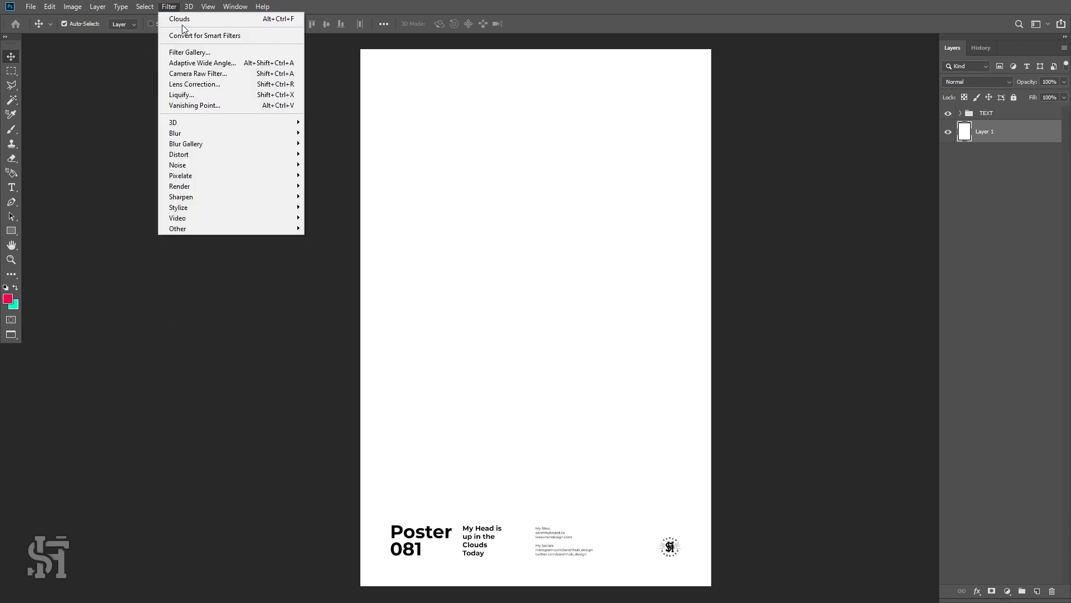
mouse_move(211, 187)
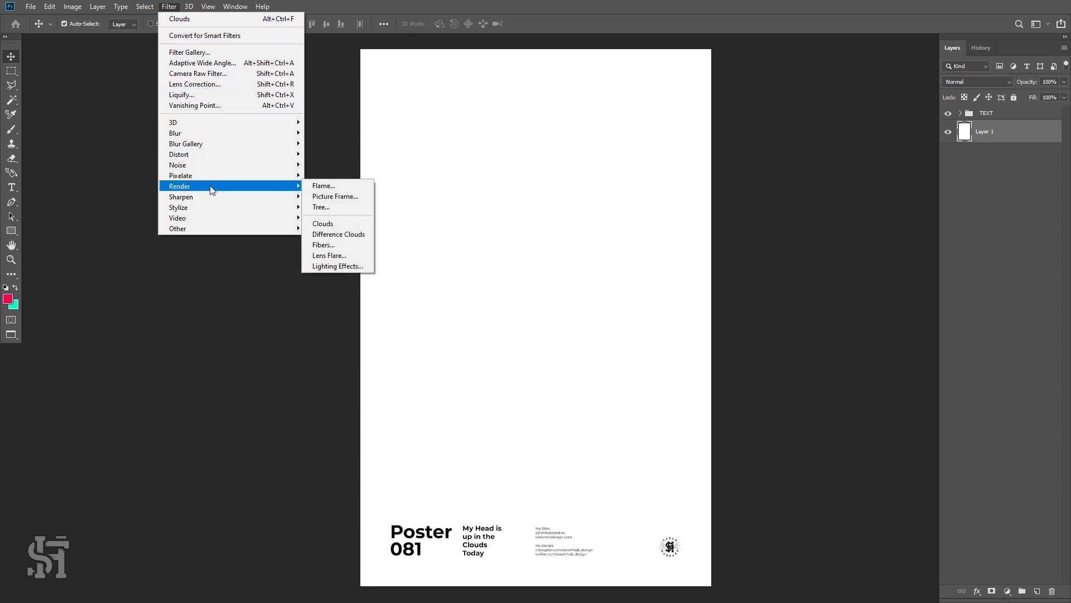
click(342, 223)
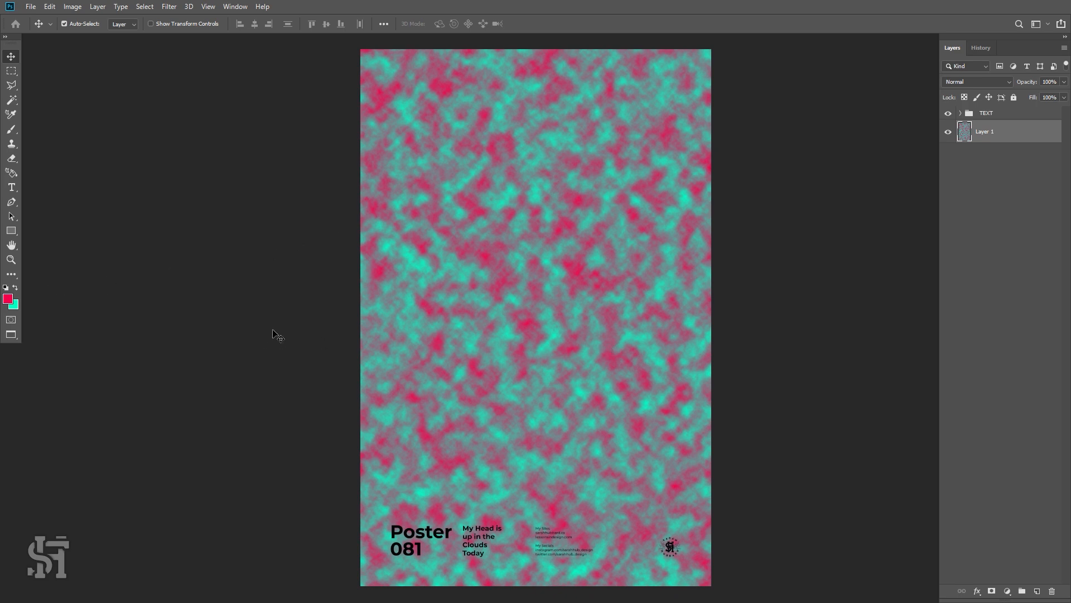
Set the background colour to the bright cyan #00e1fc.
click(14, 306)
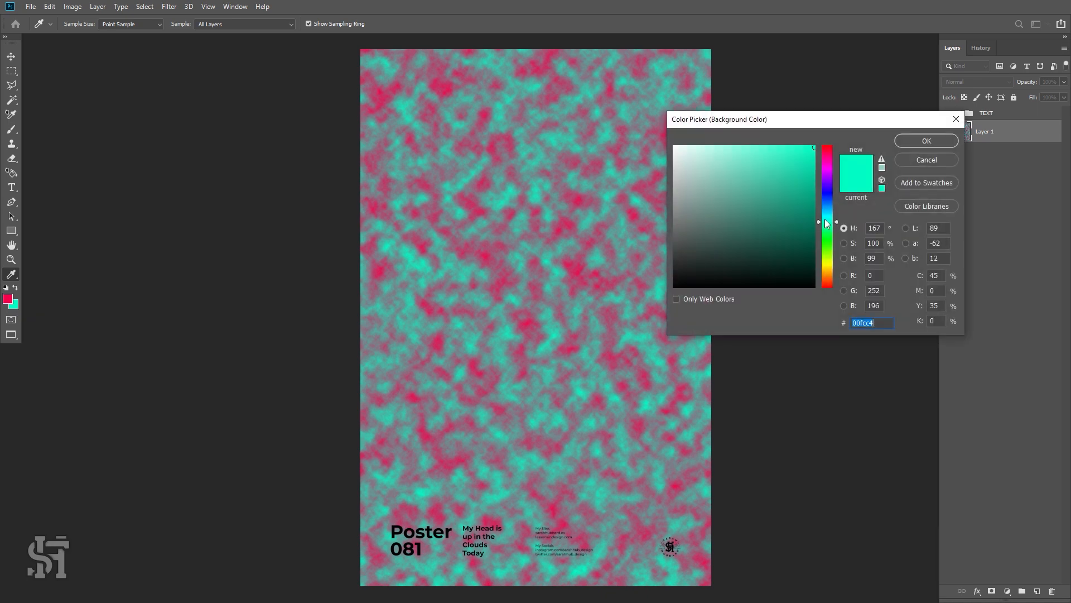
drag(827, 221, 827, 214)
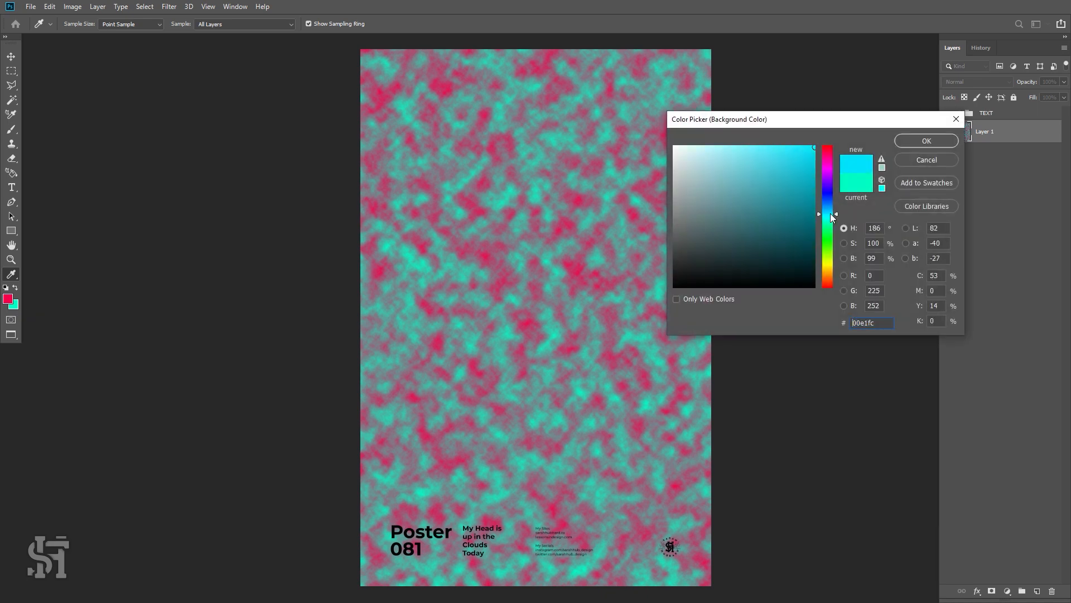
click(926, 141)
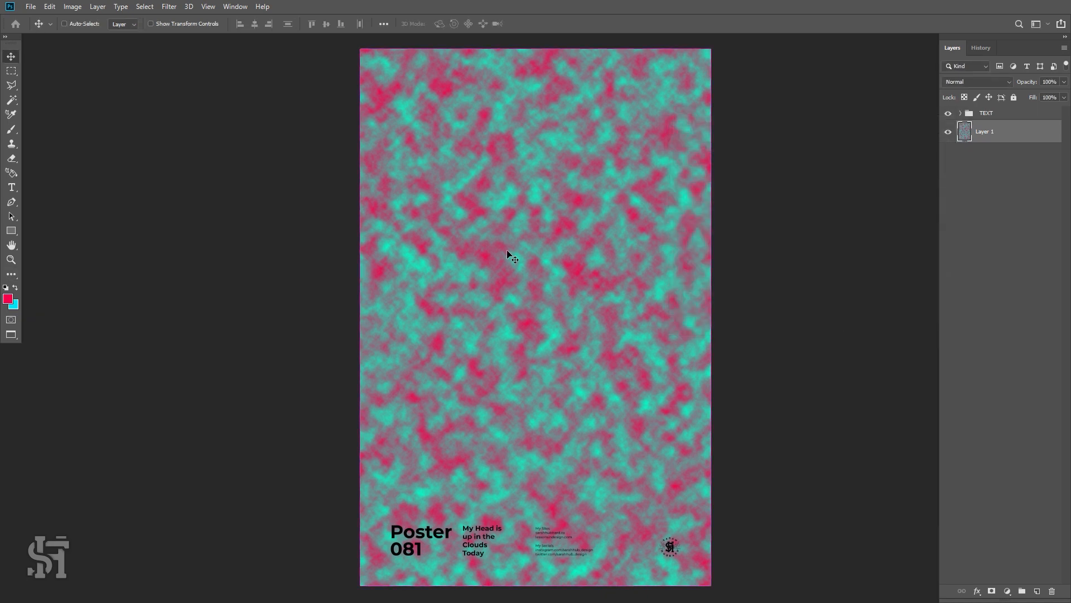
Undo the last clouds render and render Clouds on Layer 1 again with the pinkish red and cyan colours.
key(ctrl+z)
click(169, 6)
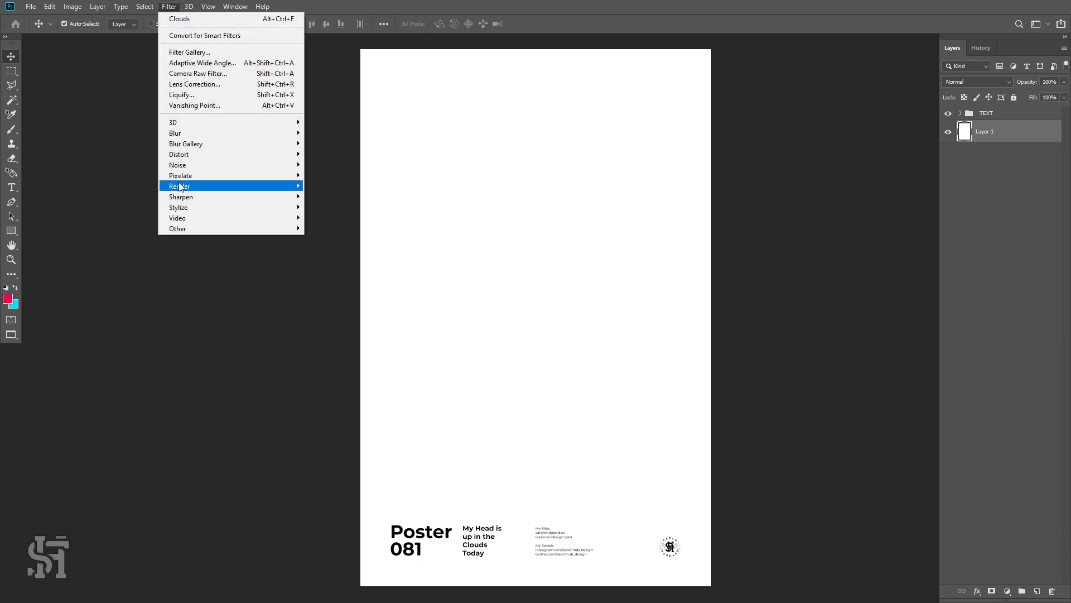
mouse_move(187, 197)
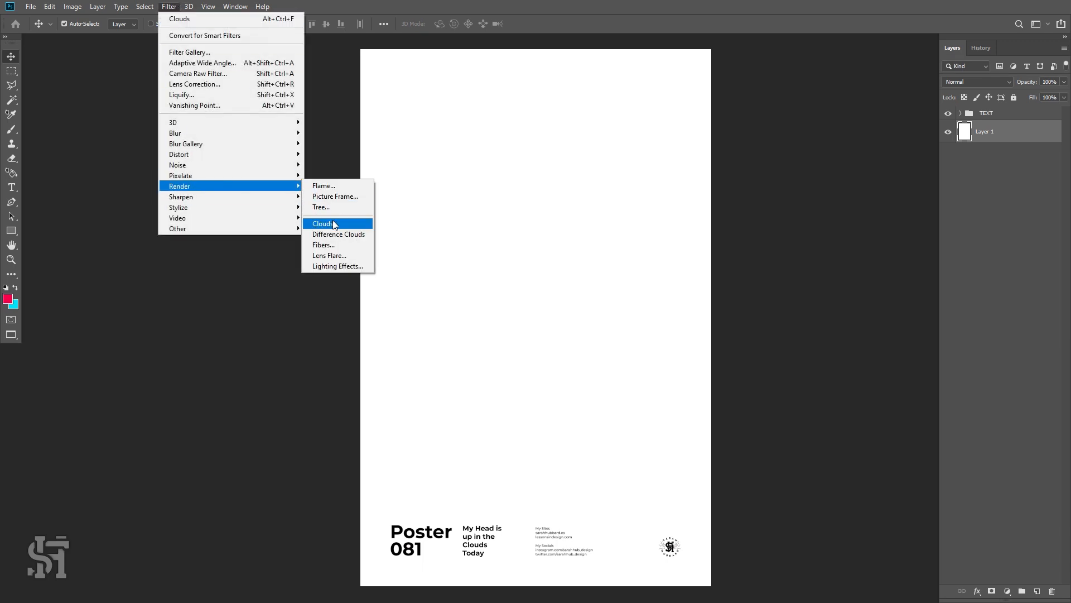
click(333, 223)
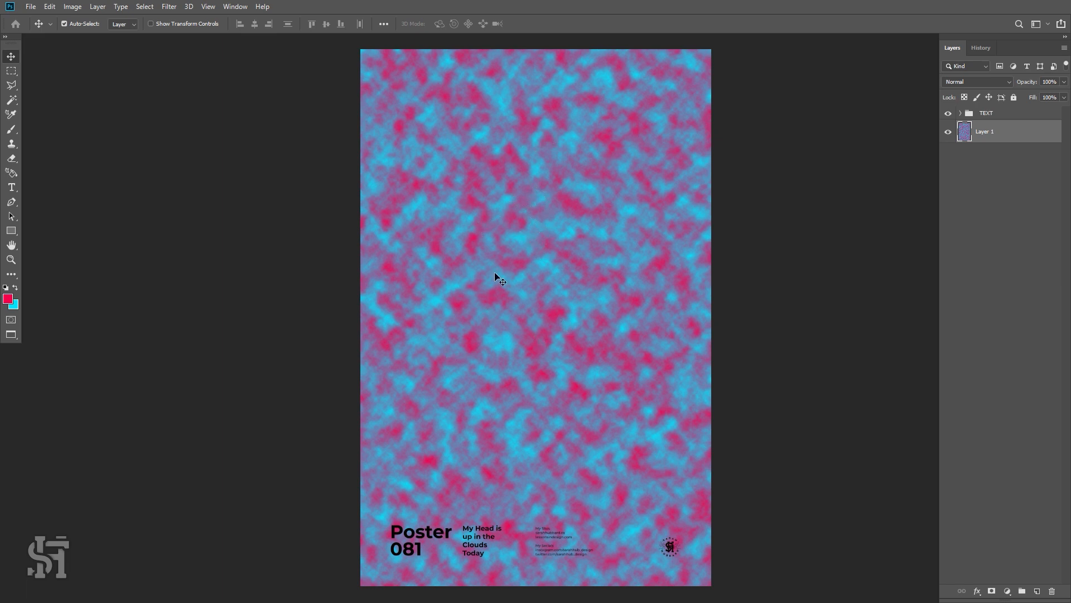
Try reapplying the last Clouds filter to Layer 1 for a different random pattern.
click(169, 6)
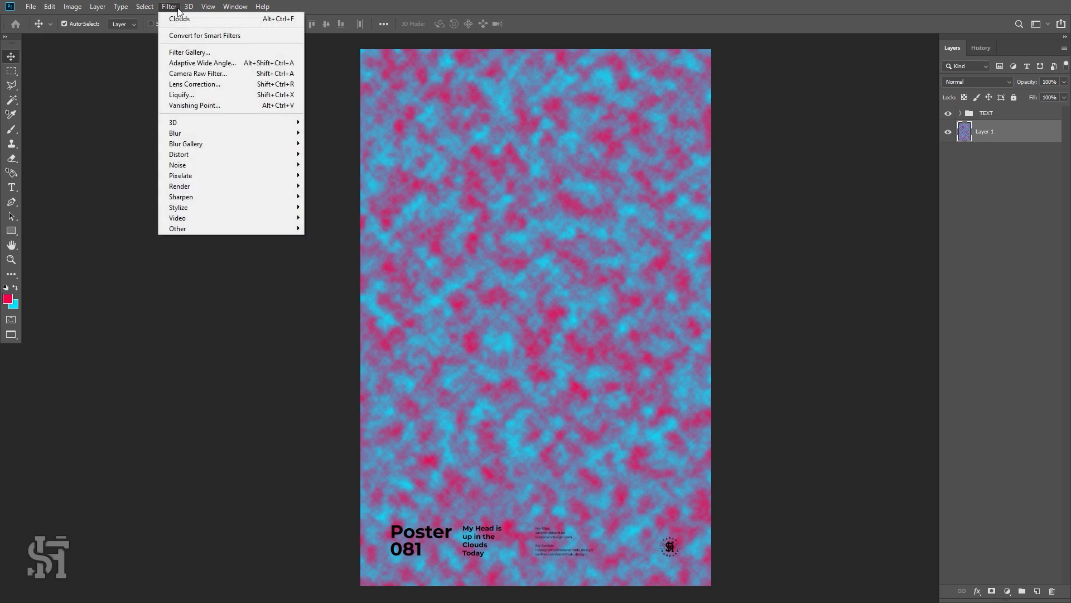
click(180, 20)
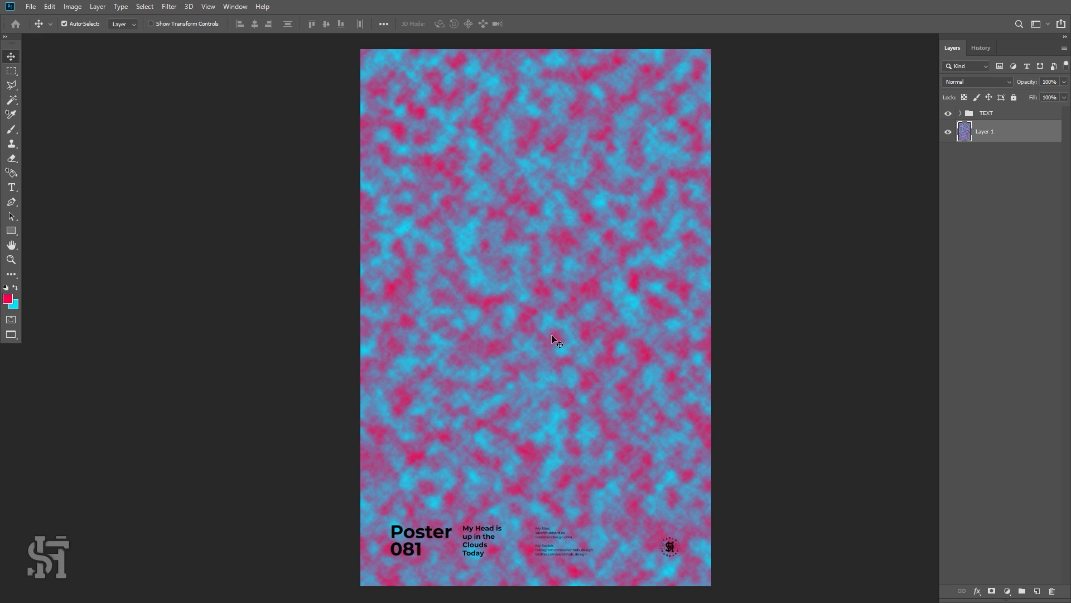
key(ctrl)
key(ctrl+alt+f)
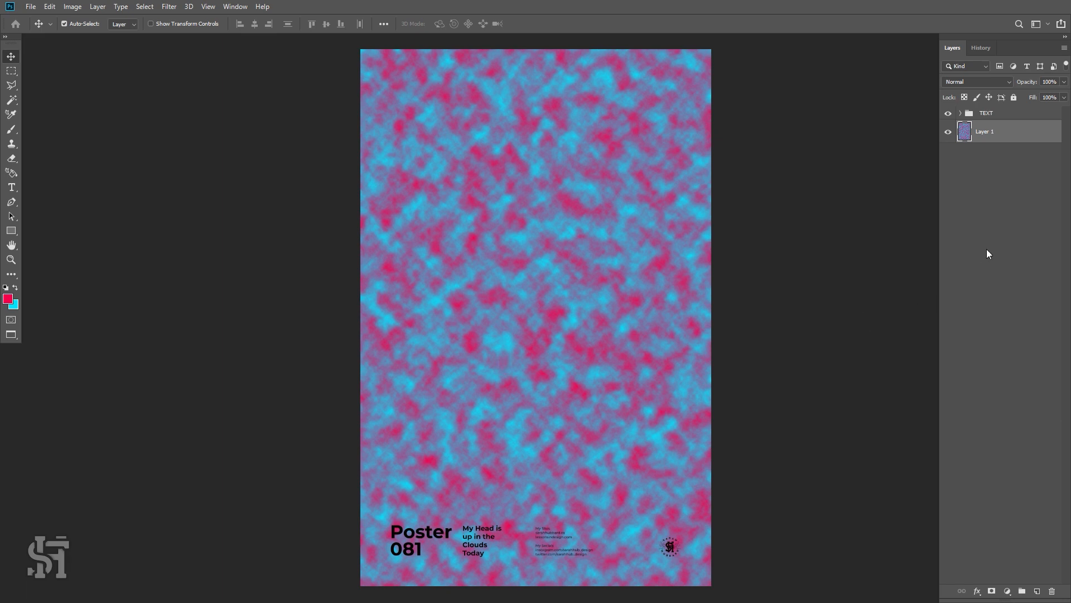
Add a new layer above Layer 1, hide Layer 1, and render Clouds on the new layer.
click(1037, 590)
click(948, 155)
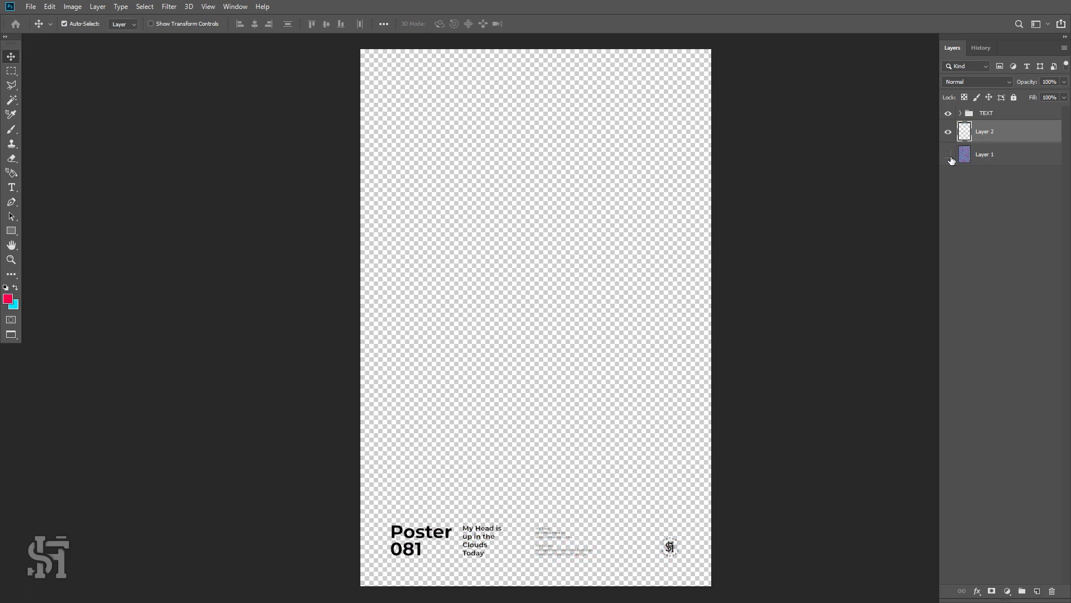
click(169, 7)
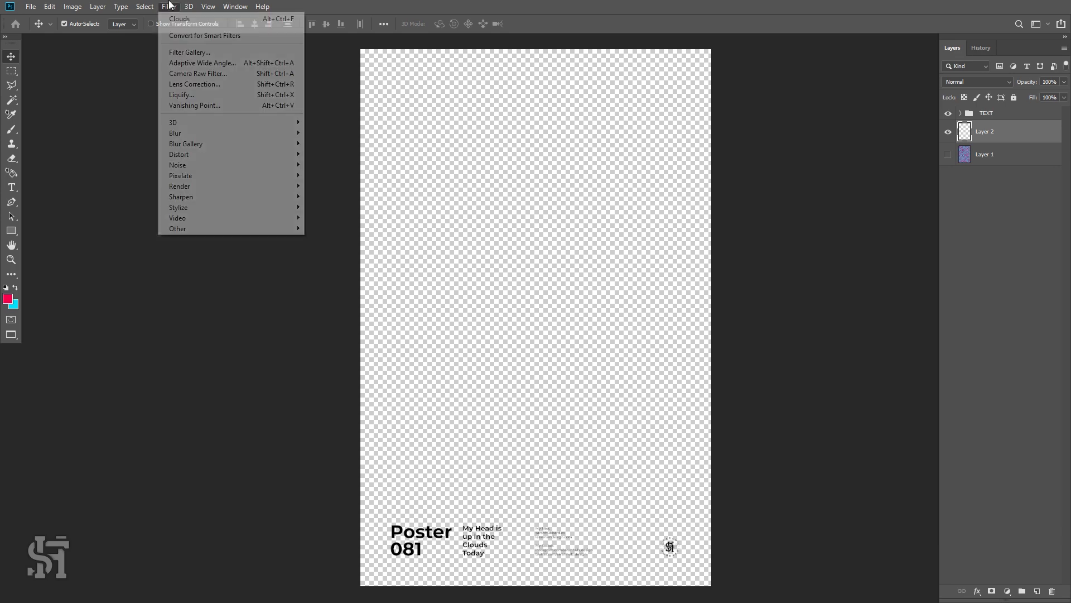
mouse_move(211, 186)
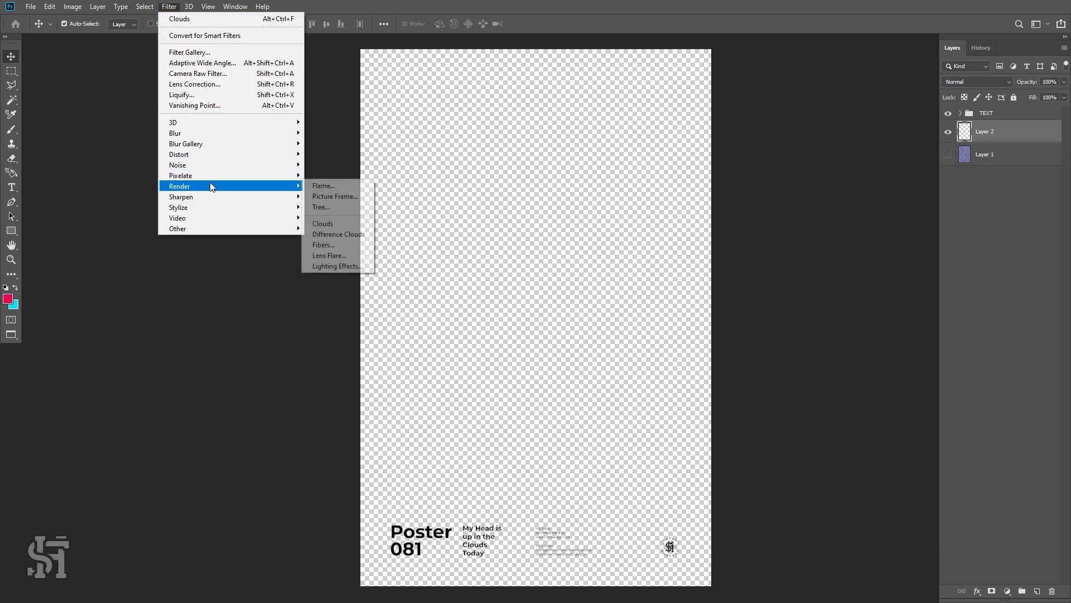
click(341, 222)
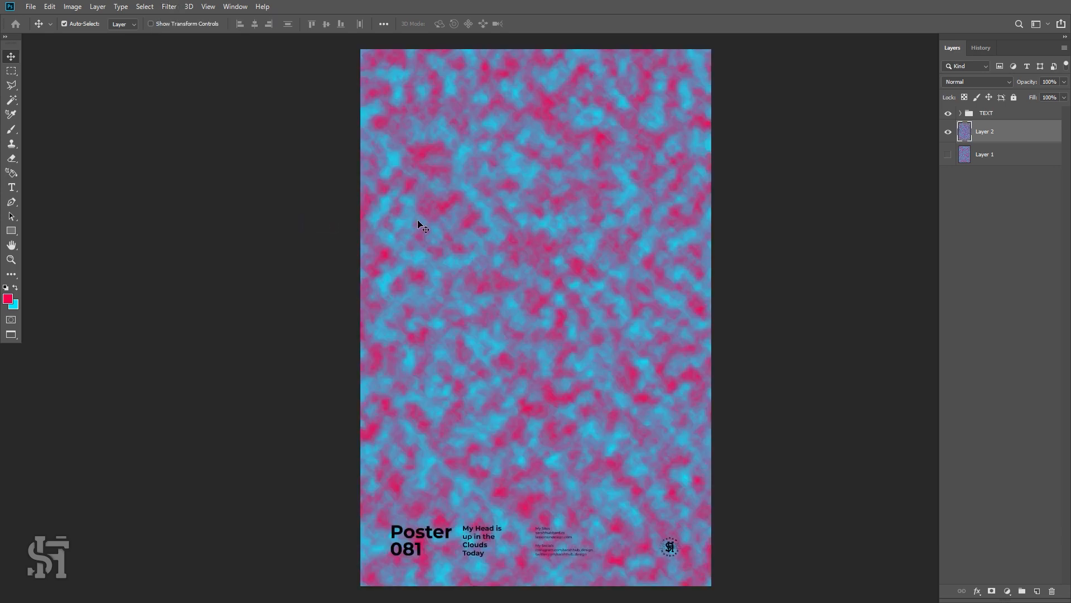
Show Layer 1 again and switch Layer 2's visibility off and on to compare the two cloud patterns.
click(948, 156)
click(947, 132)
click(947, 132)
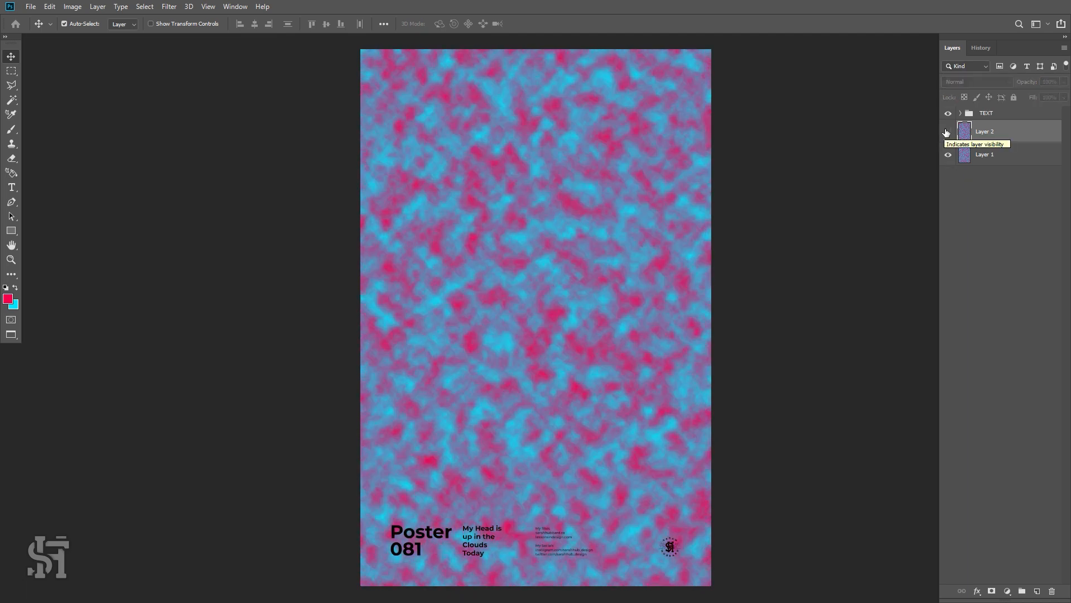
click(947, 132)
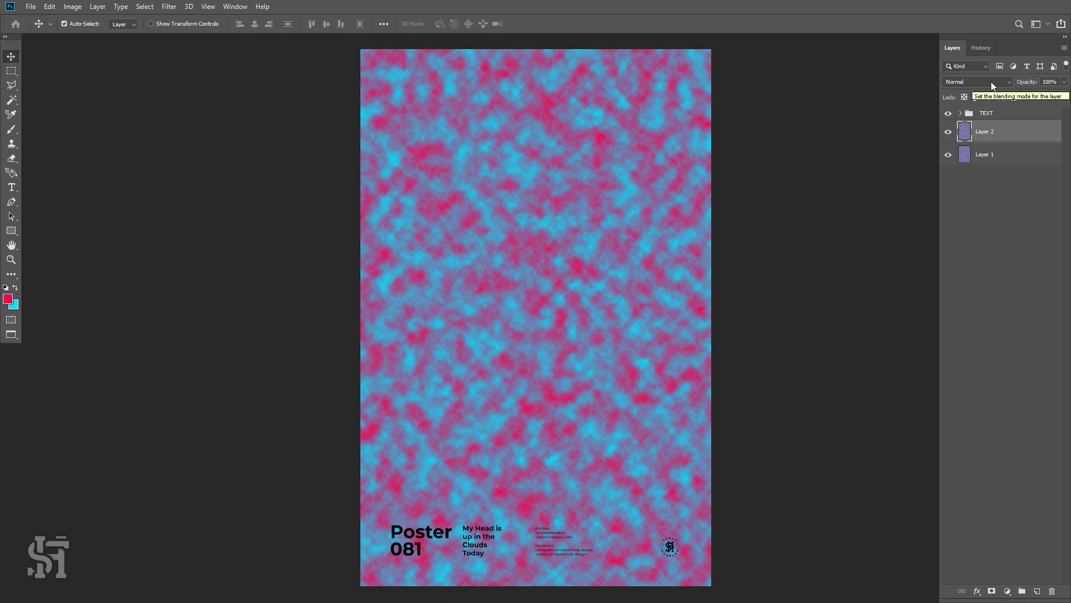
Set Layer 2's blending mode to Hard Mix.
click(991, 81)
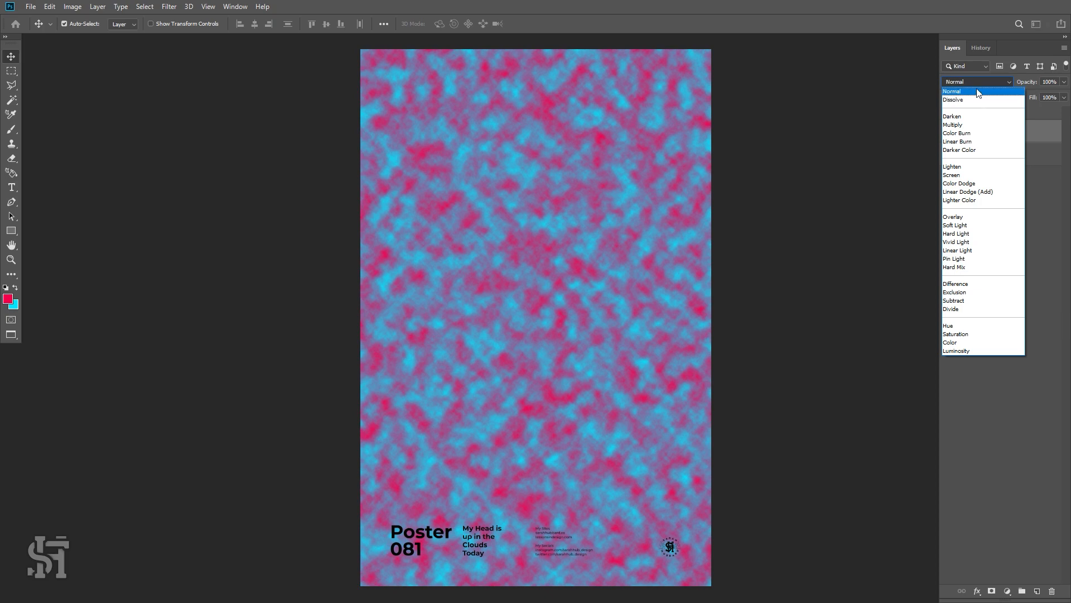
click(974, 81)
click(972, 82)
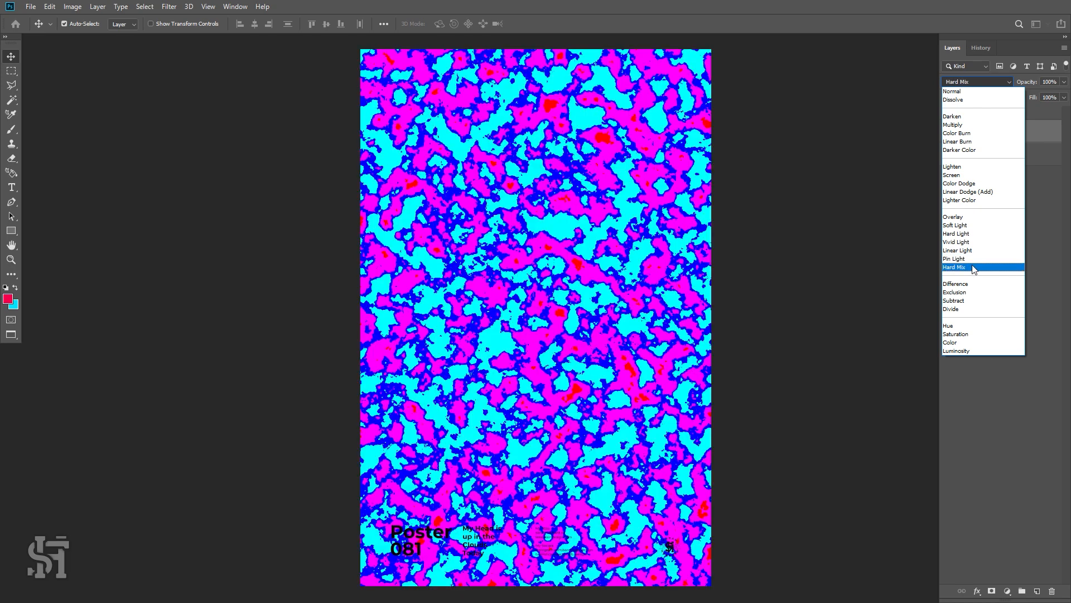
click(972, 267)
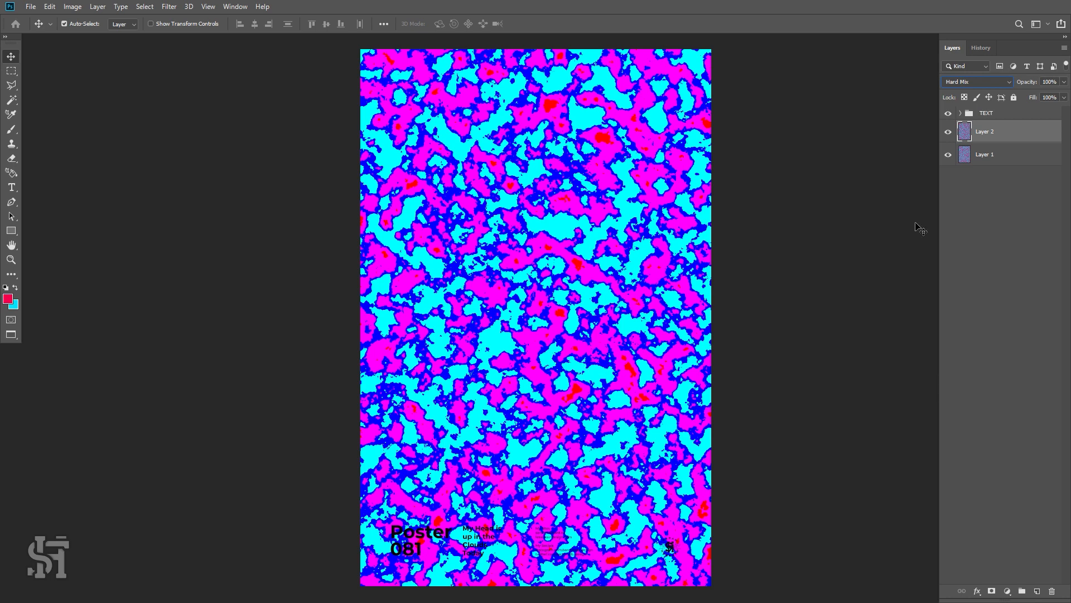
click(969, 82)
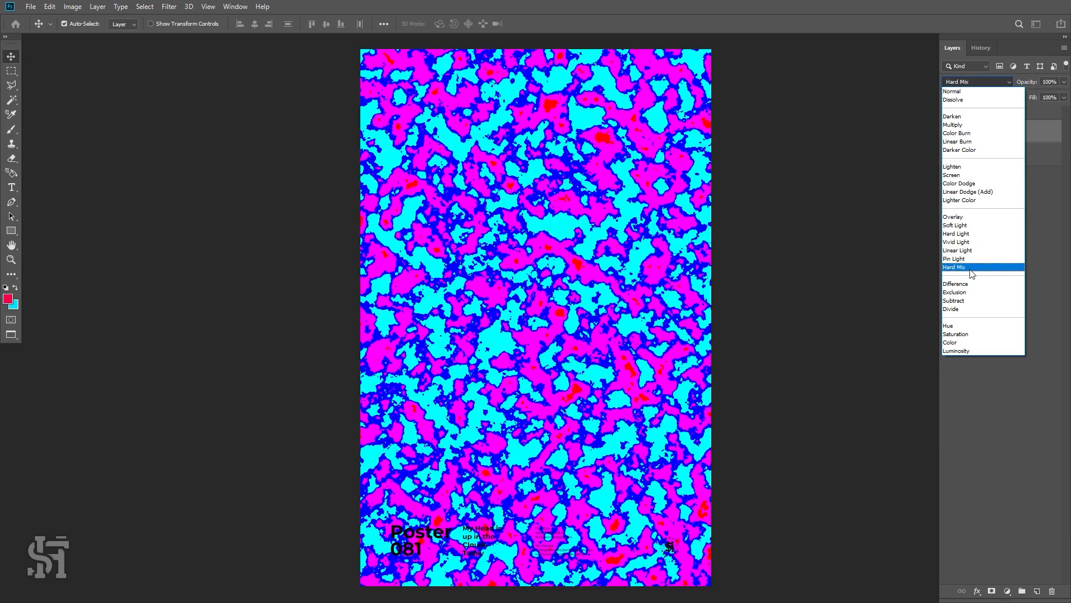
click(967, 270)
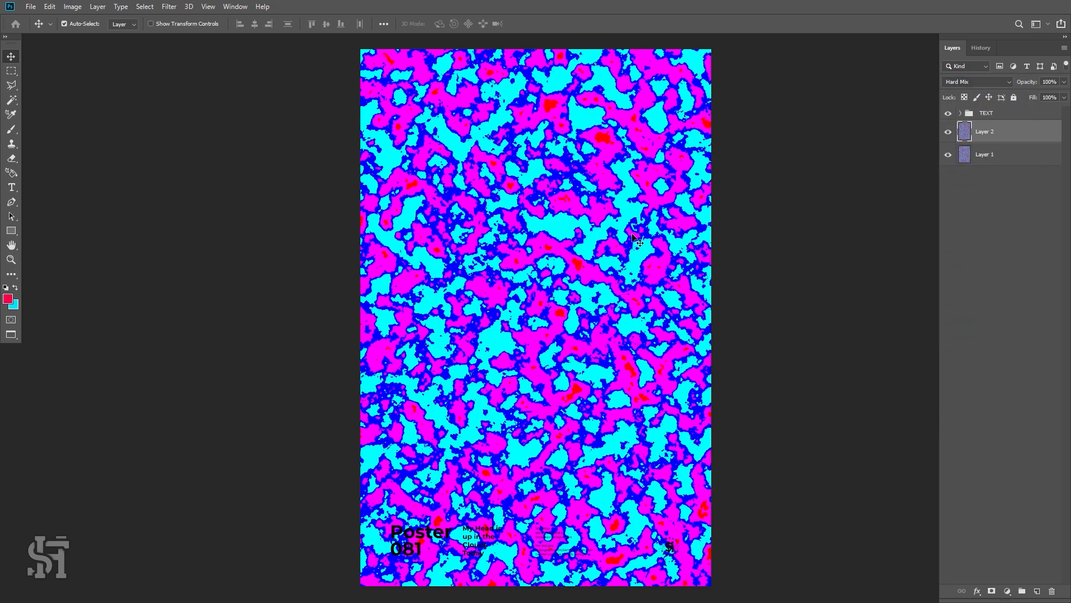
key(z)
click(620, 242)
drag(621, 242, 596, 265)
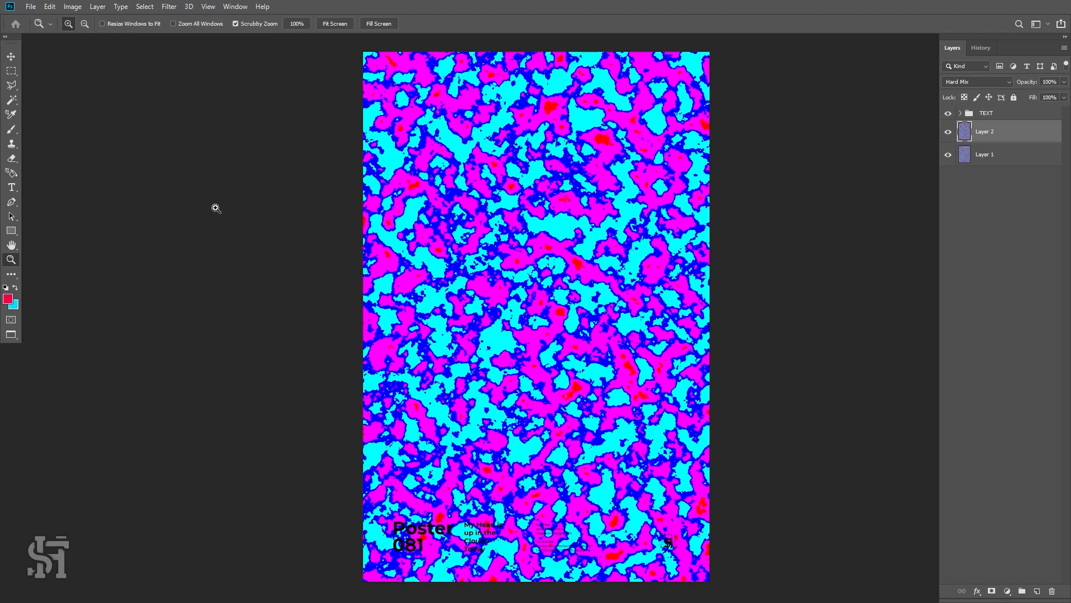
click(12, 56)
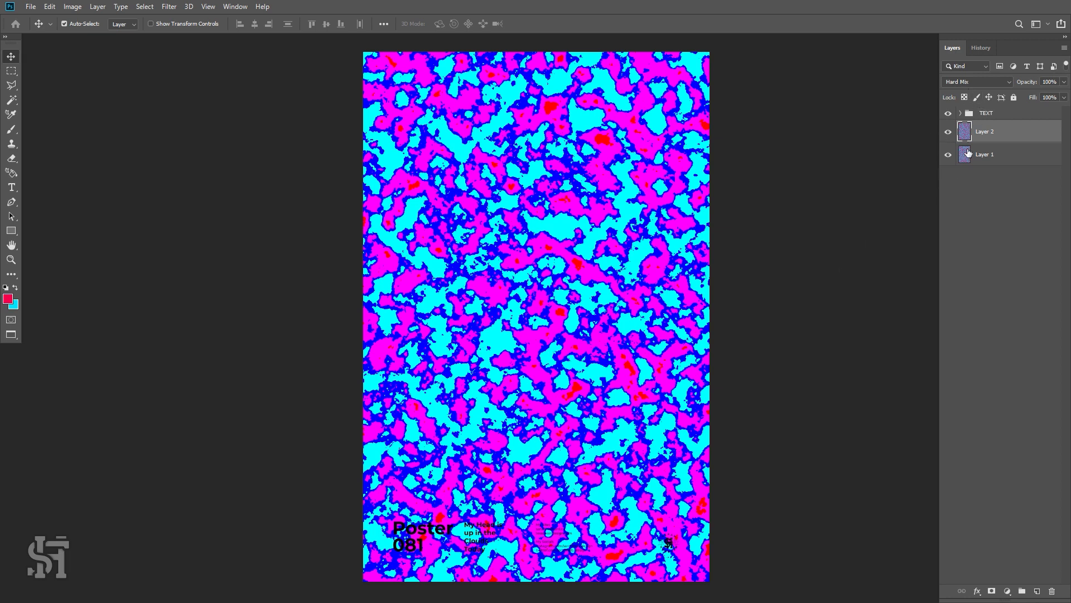
click(72, 7)
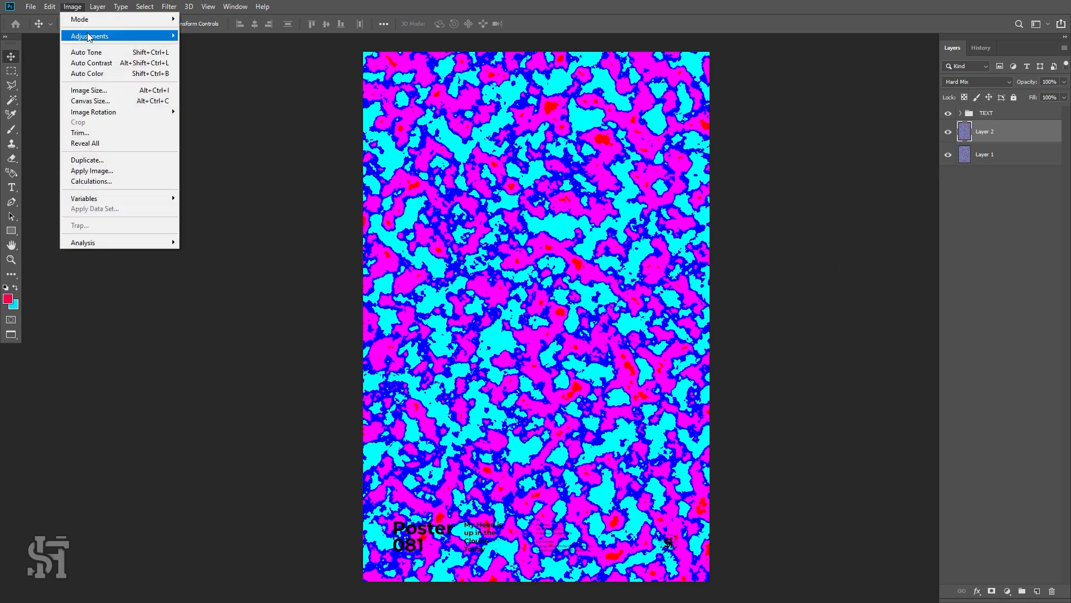
mouse_move(89, 37)
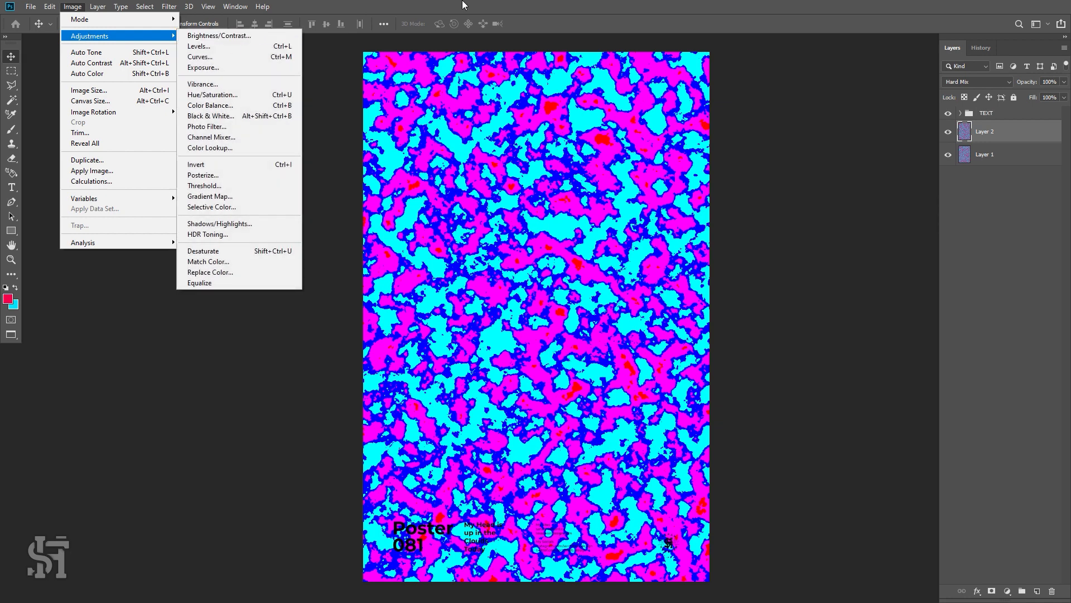
click(495, 45)
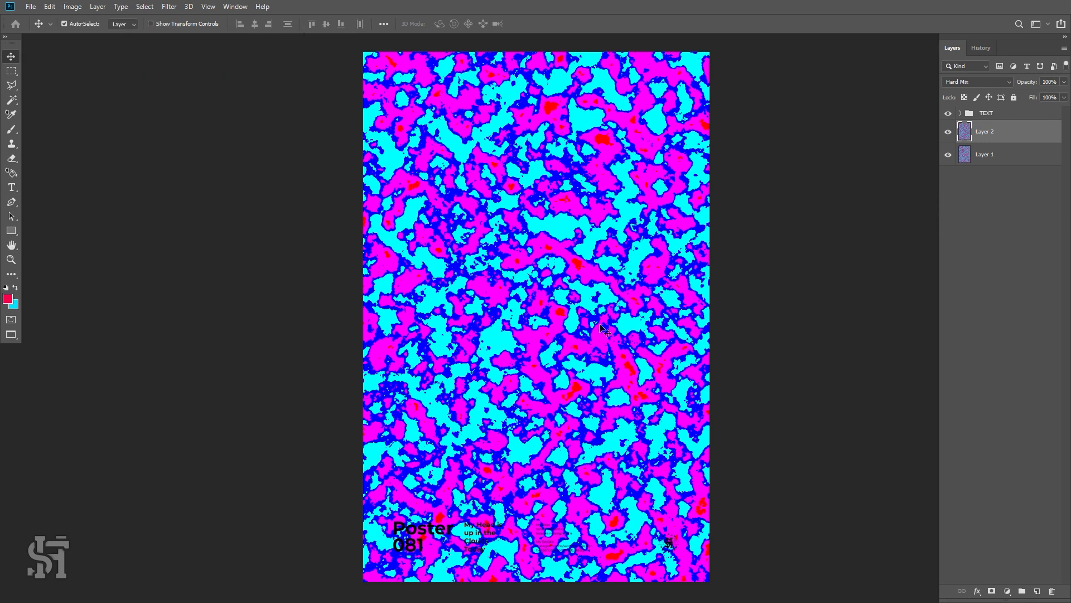
Try Hue/Saturation changes on Layer 2 with hue -8 and +35 and saturation +22, and discard the adjustment.
click(72, 6)
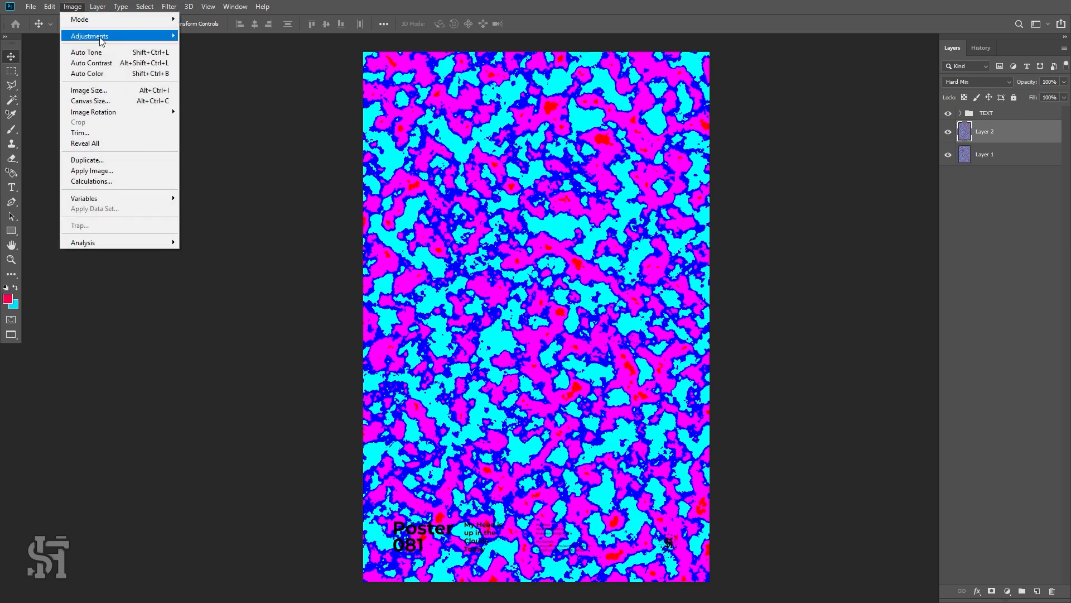
mouse_move(102, 41)
click(234, 95)
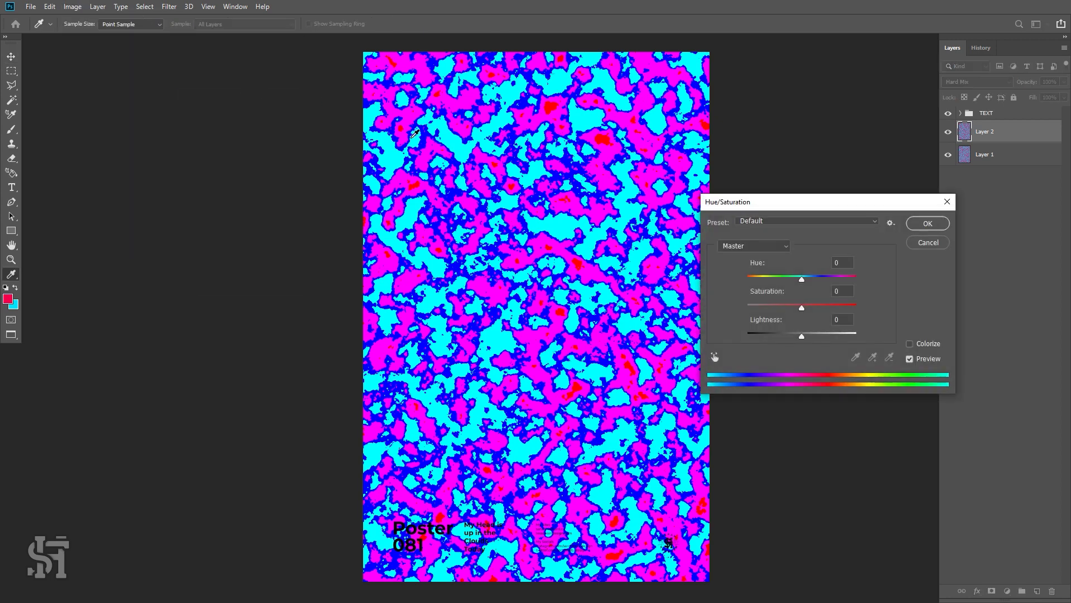
drag(704, 206, 733, 203)
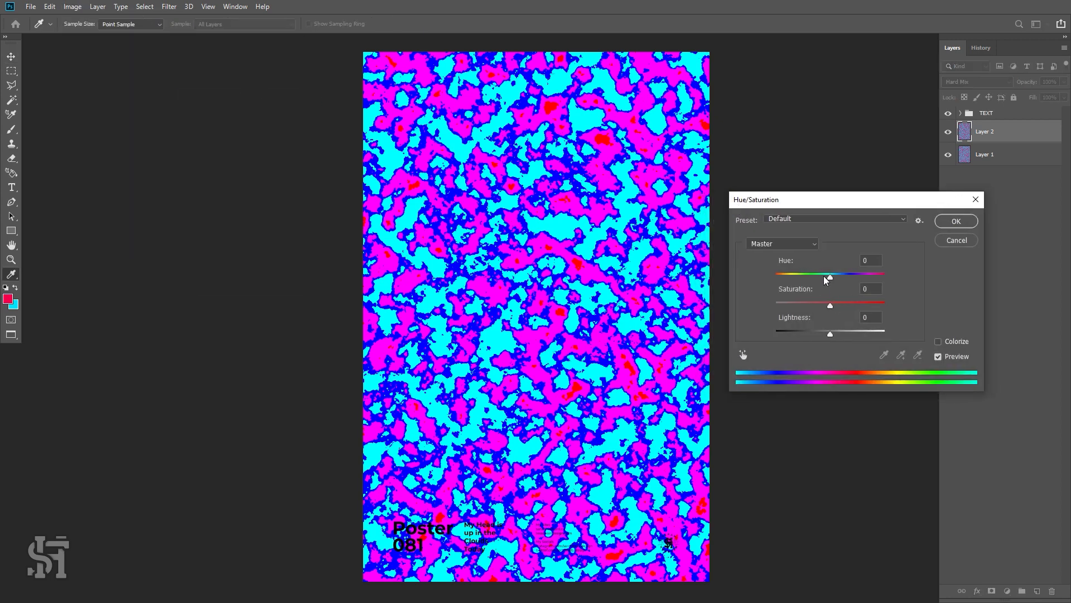
mouse_move(826, 279)
mouse_down()
mouse_move(779, 277)
mouse_move(827, 279)
mouse_up()
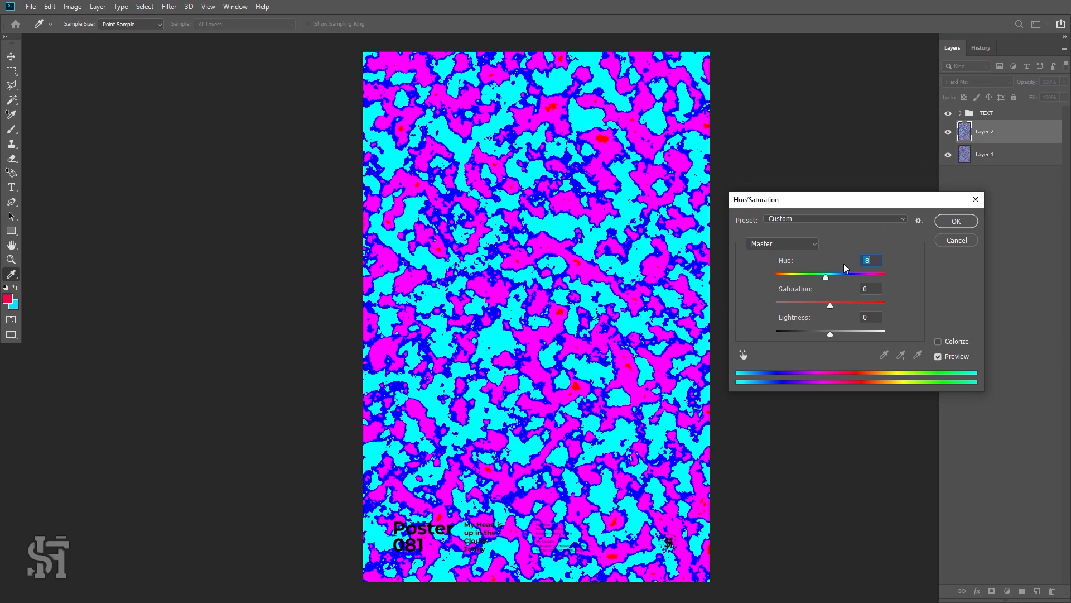
drag(827, 276, 849, 278)
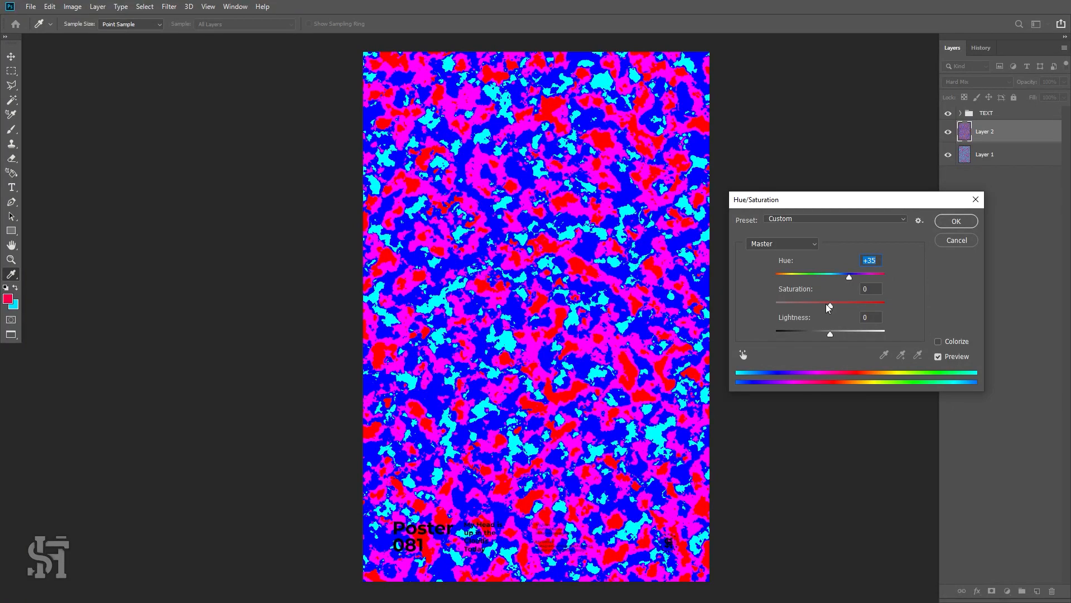
mouse_move(830, 305)
mouse_down()
mouse_move(797, 301)
mouse_move(884, 304)
mouse_move(843, 303)
mouse_up()
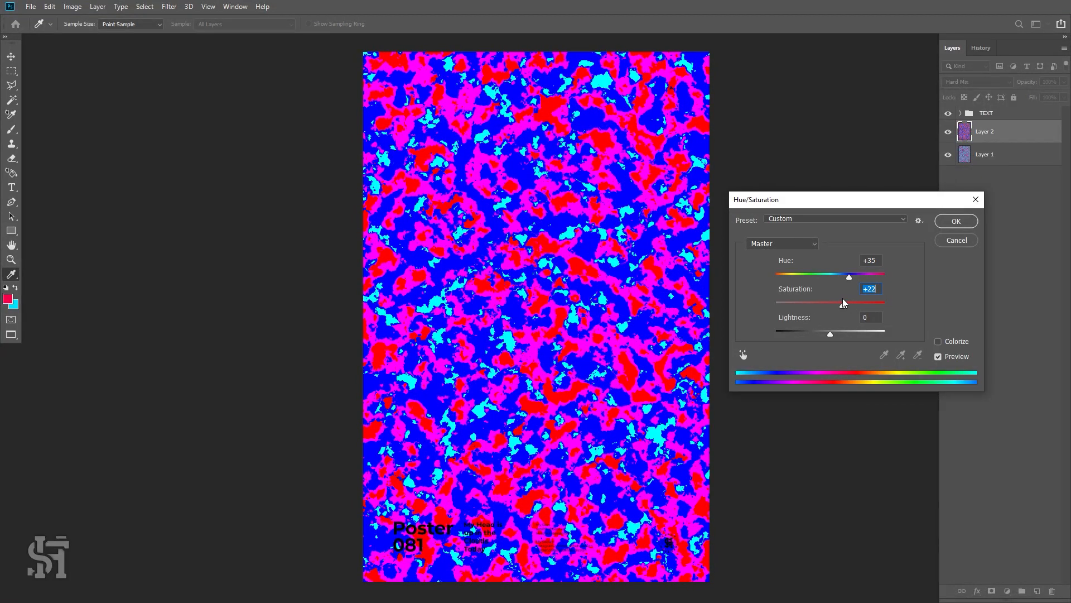
mouse_move(838, 306)
mouse_down()
mouse_move(765, 301)
mouse_move(903, 299)
mouse_move(830, 304)
mouse_up()
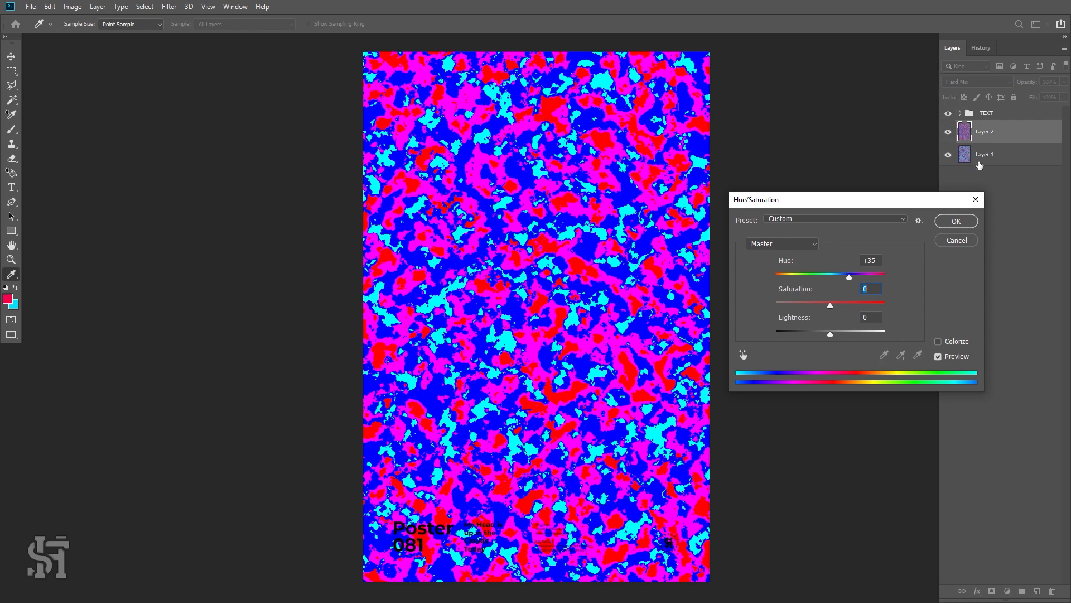
click(951, 244)
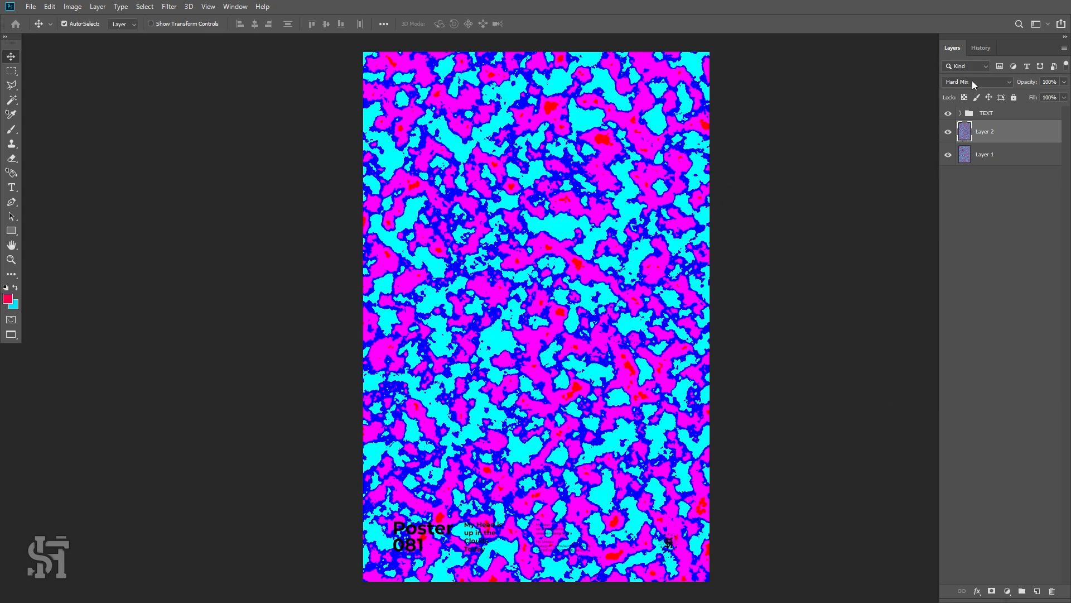
Set Layer 2's blending mode to Normal and apply a Hue/Saturation adjustment with saturation +100 and hue 0.
click(973, 84)
click(972, 91)
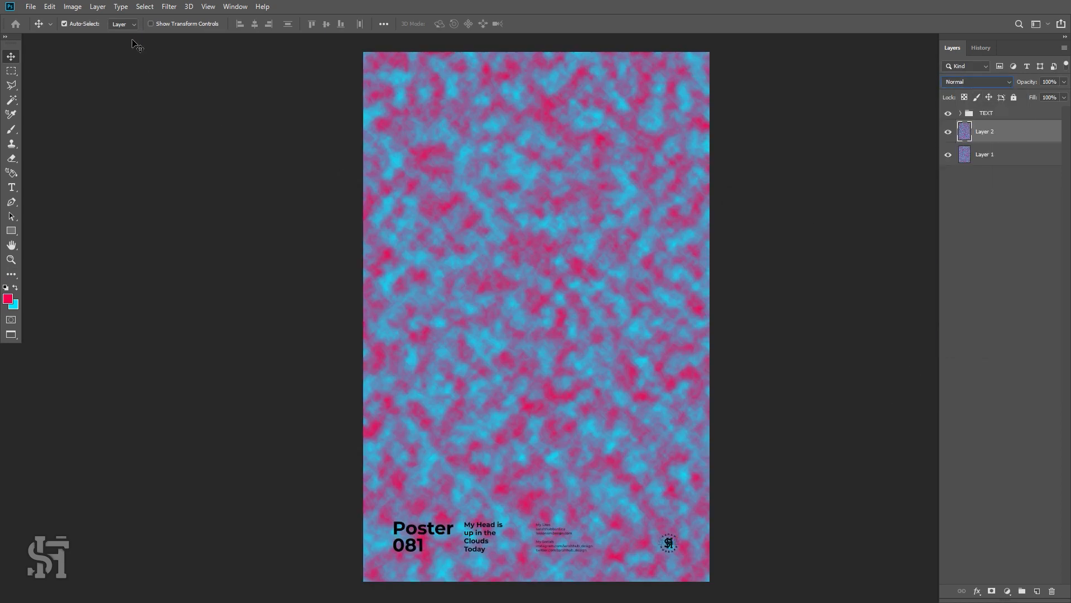
click(72, 6)
click(239, 98)
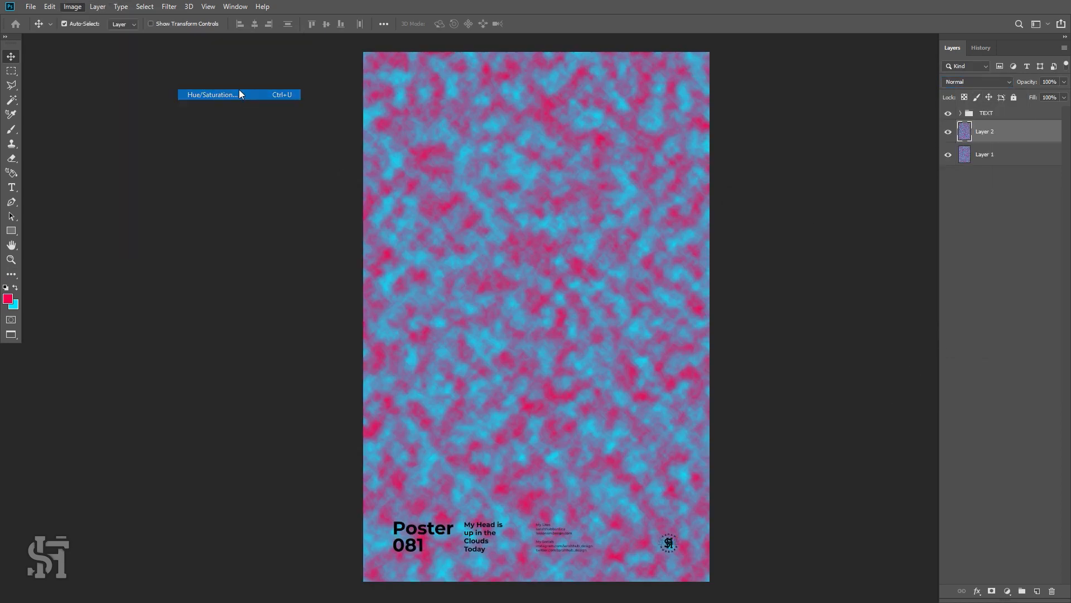
drag(818, 304, 885, 305)
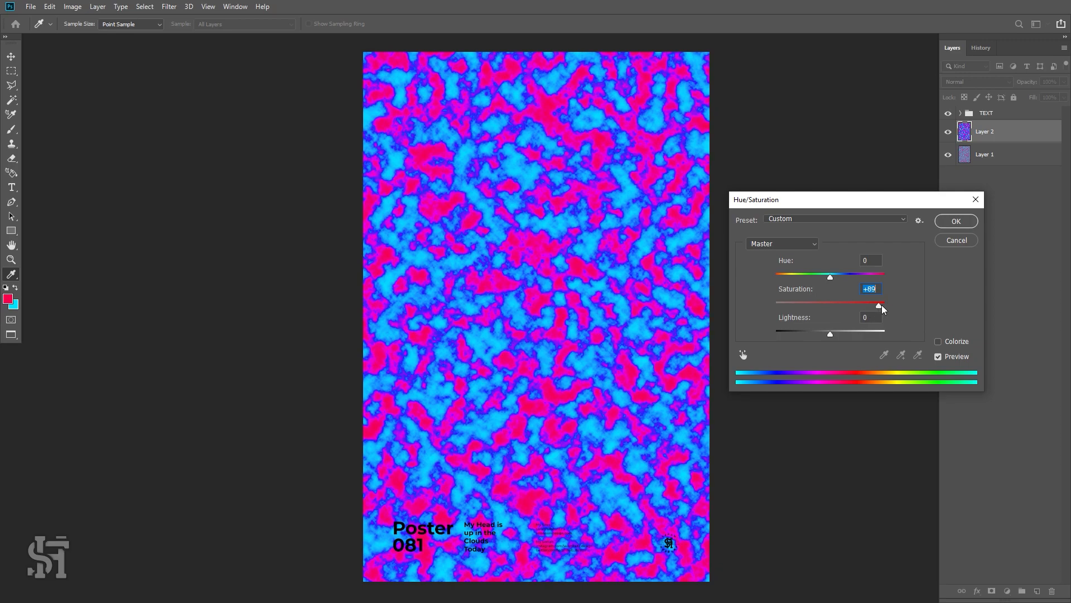
mouse_move(830, 276)
mouse_down()
mouse_move(793, 277)
mouse_move(873, 279)
mouse_move(779, 276)
mouse_move(825, 274)
mouse_up()
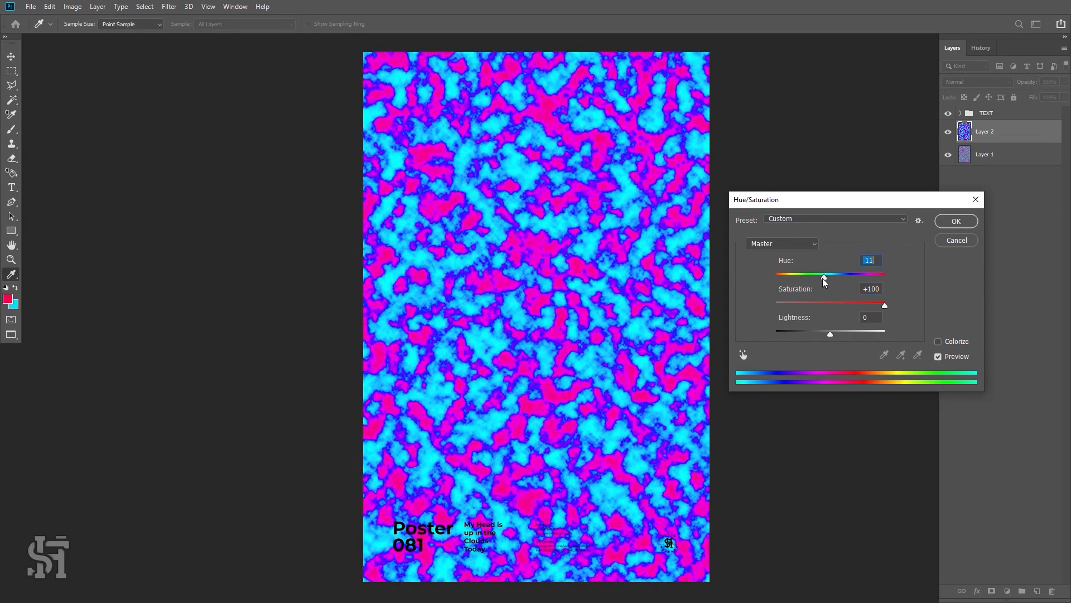
text(0)
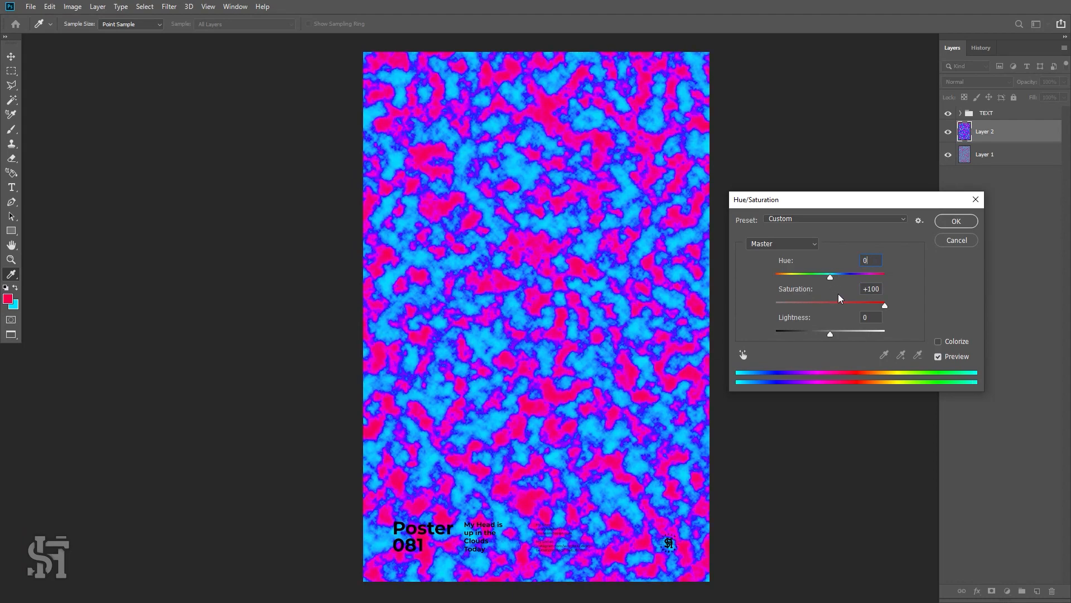
drag(845, 303, 871, 303)
click(953, 223)
key(v)
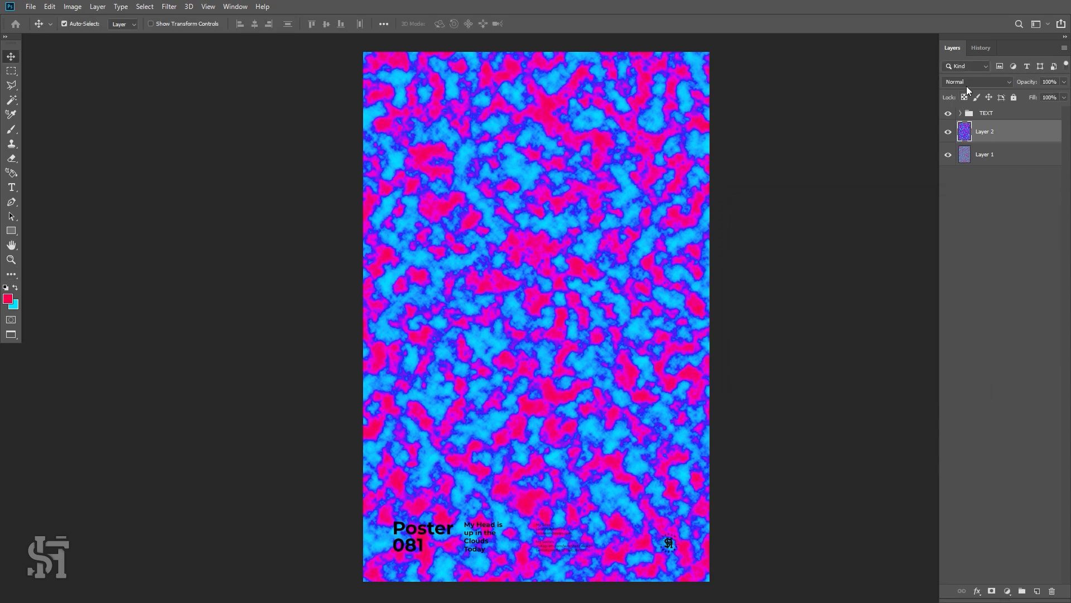
Set Layer 2's blending mode to Hard Mix and start a Hue/Saturation adjustment with hue -47 and saturation -78.
click(969, 82)
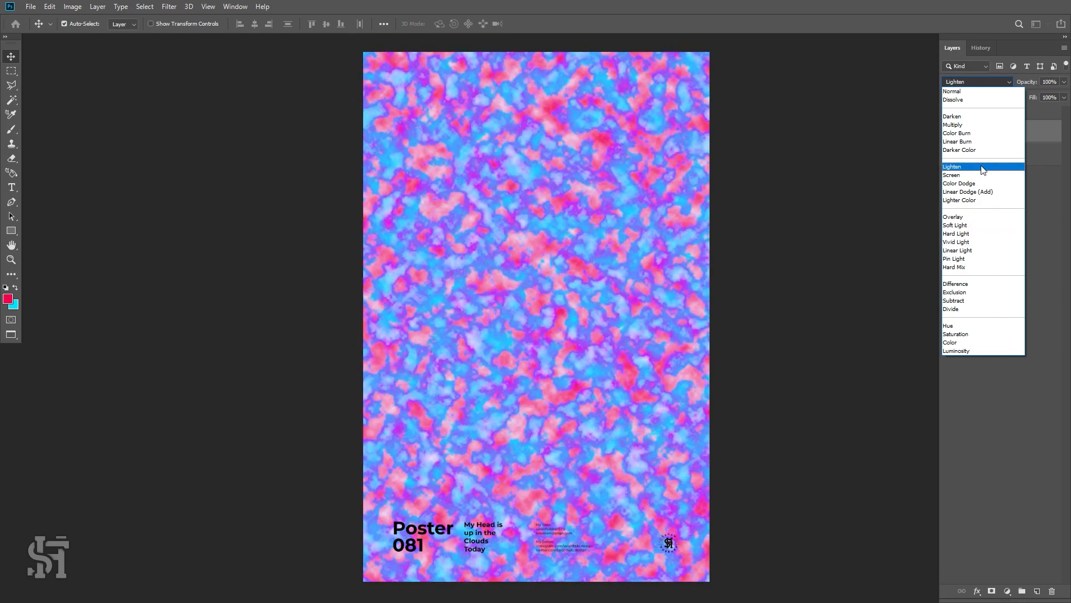
click(957, 267)
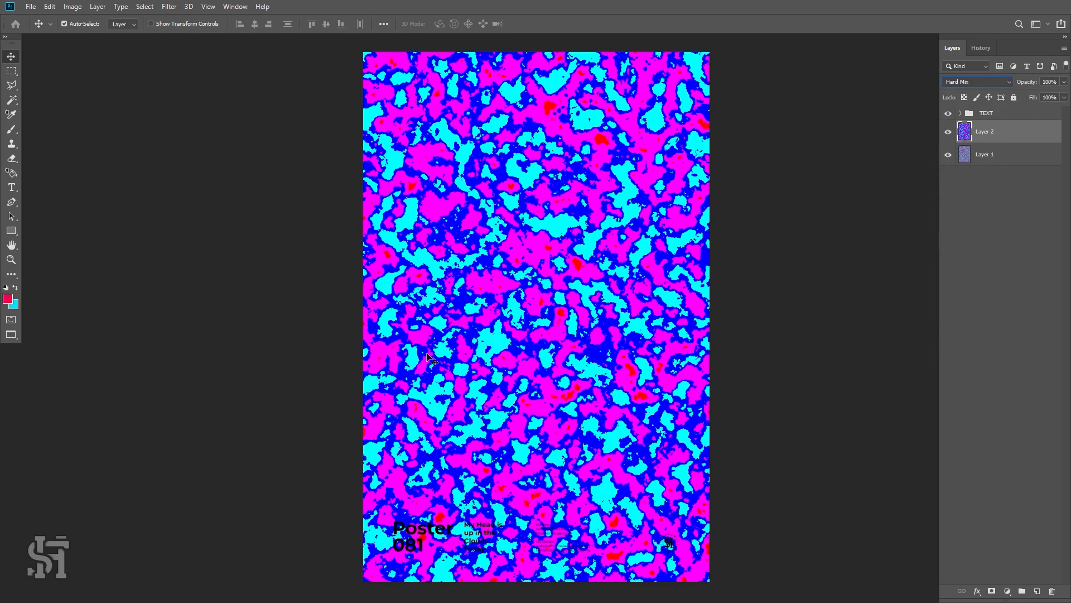
click(72, 6)
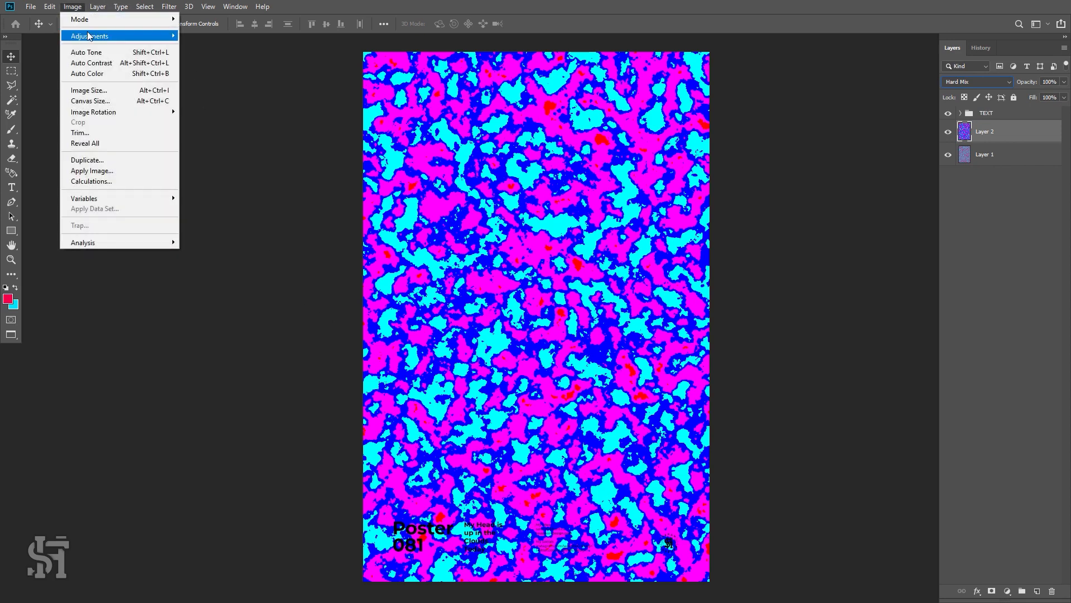
mouse_move(89, 36)
click(235, 95)
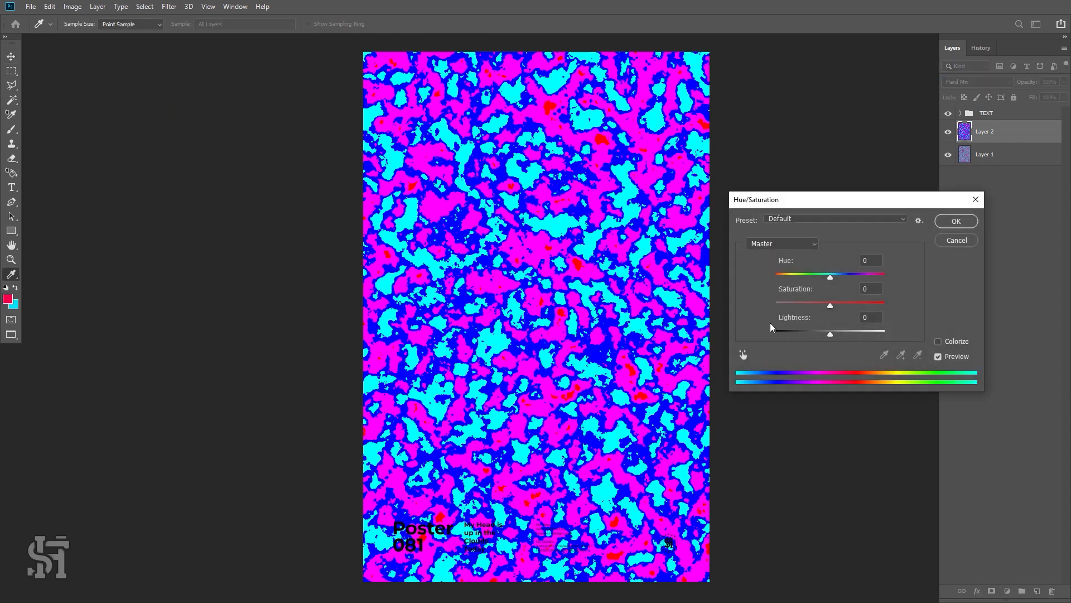
drag(830, 278, 797, 279)
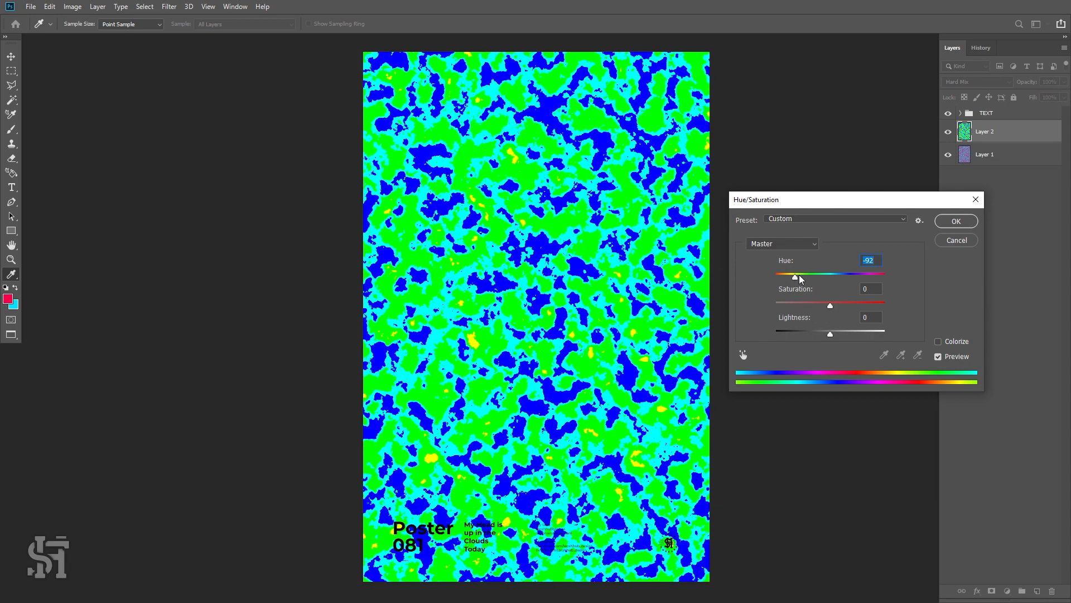
drag(799, 276, 788, 312)
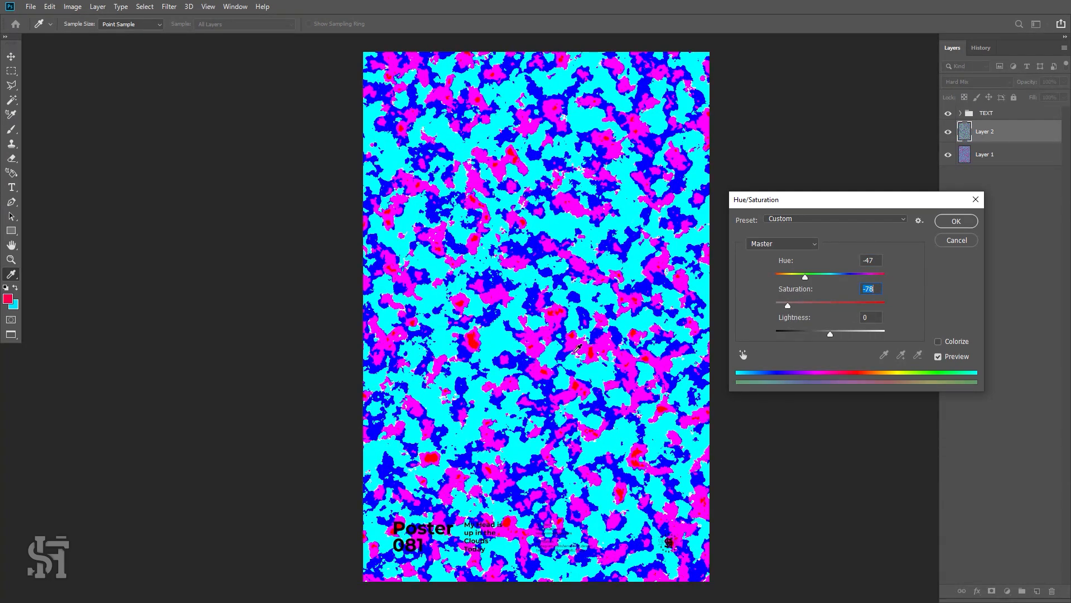
Try darker and lighter values for Layer 2's lightness, settle on +31, and apply the Hue/Saturation adjustment.
drag(831, 335, 867, 338)
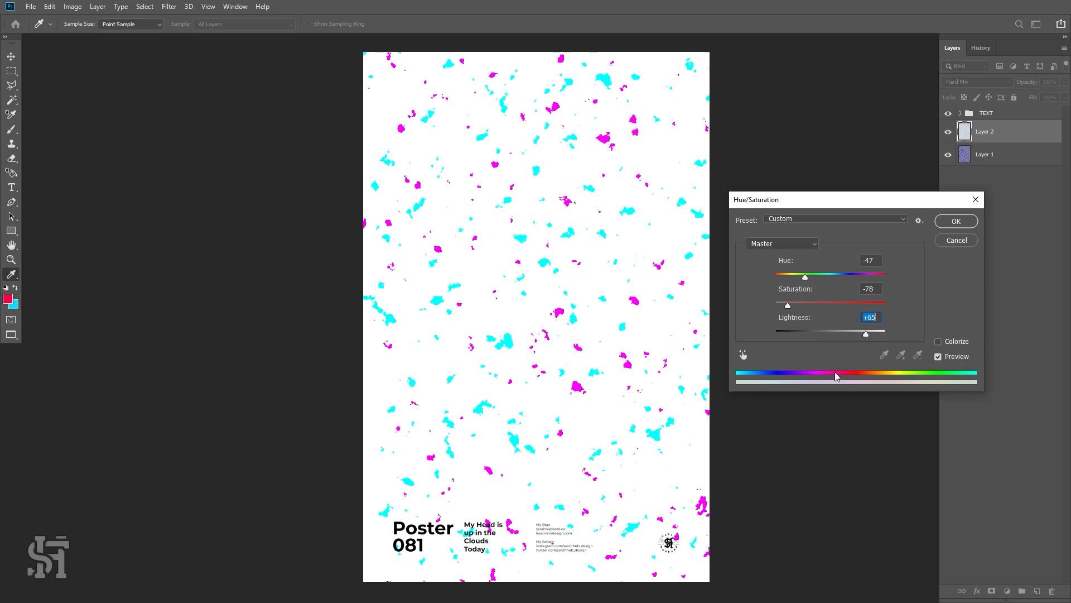
drag(866, 335, 802, 332)
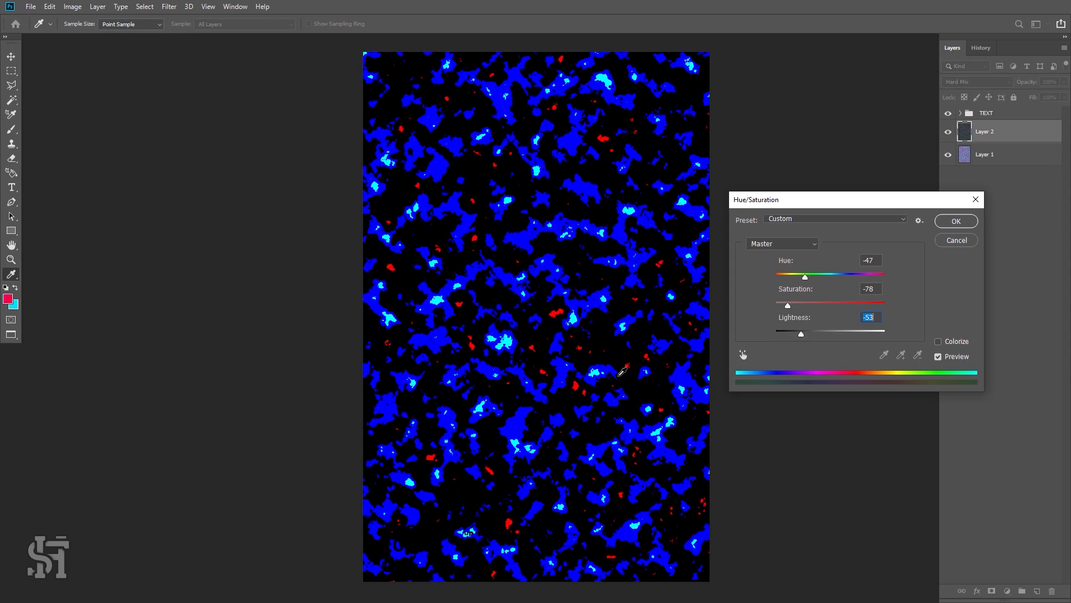
mouse_move(800, 331)
mouse_down()
mouse_move(791, 331)
mouse_move(807, 335)
mouse_up()
click(795, 333)
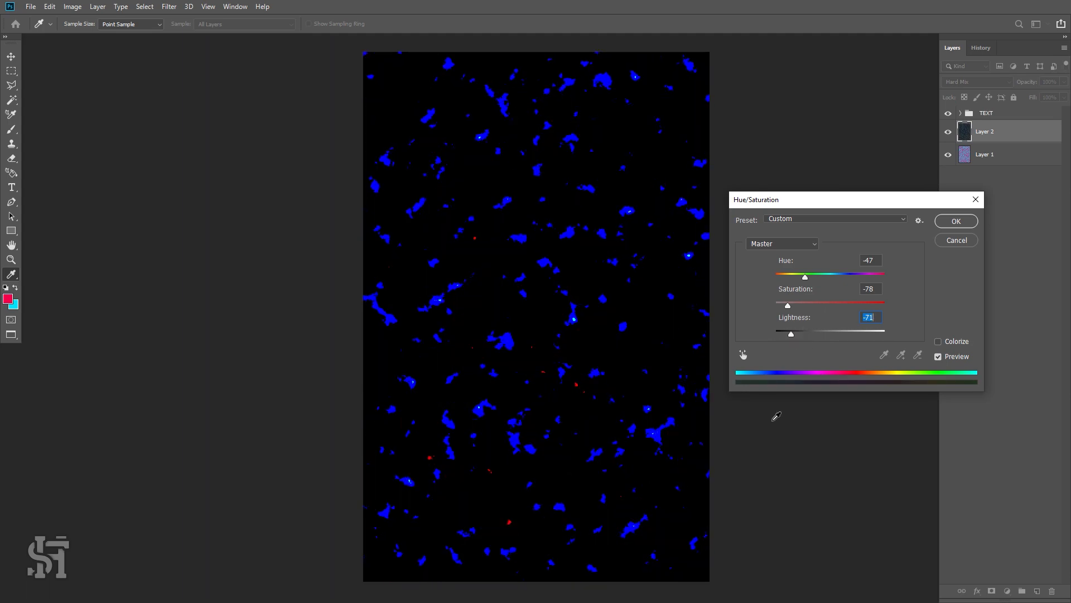
click(818, 331)
drag(818, 332, 836, 345)
key(Up)
key(Up)
key(Up)
key(Up)
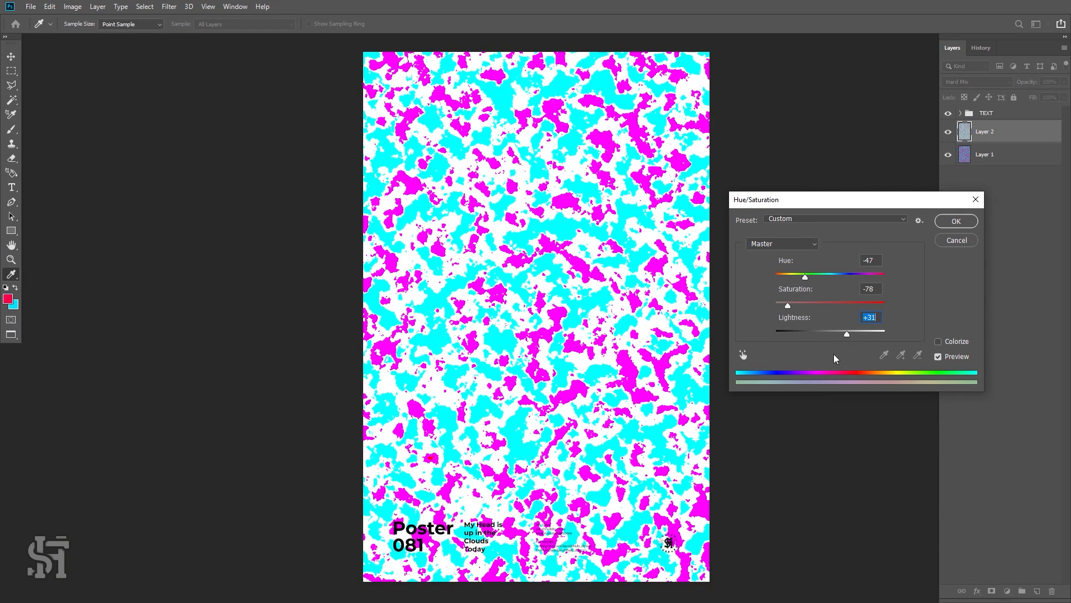
click(953, 227)
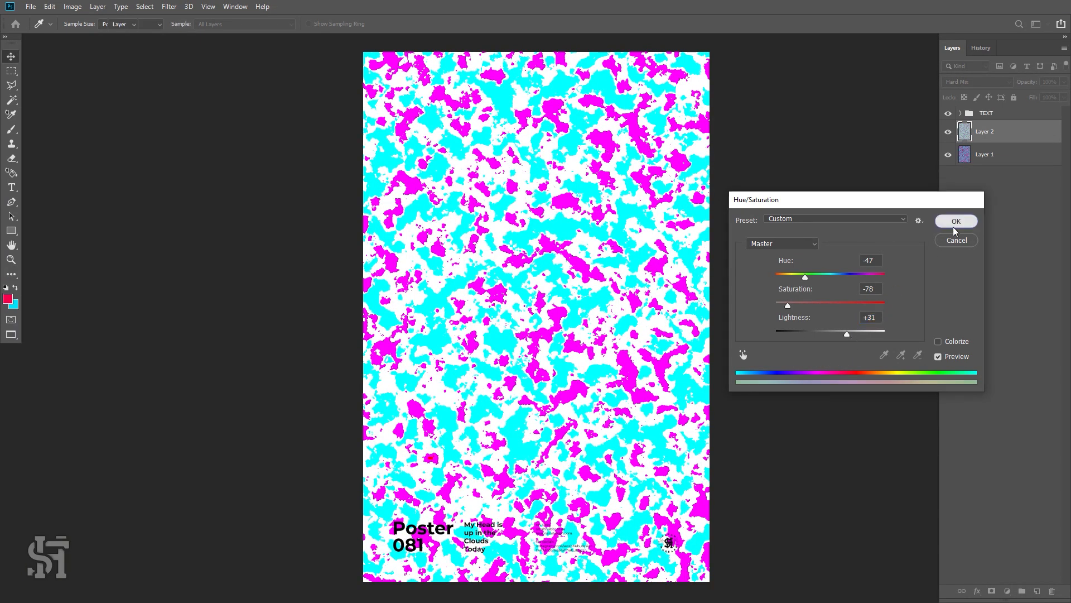
Set Layer 2's blending mode to Normal, then hide it and make Layer 1 the active layer.
click(979, 83)
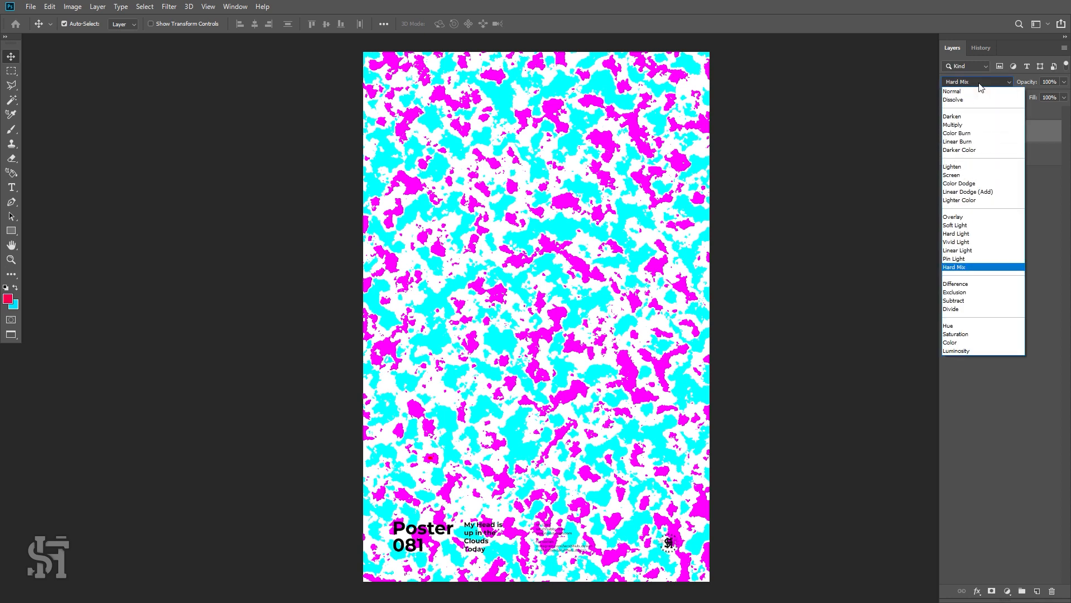
click(977, 94)
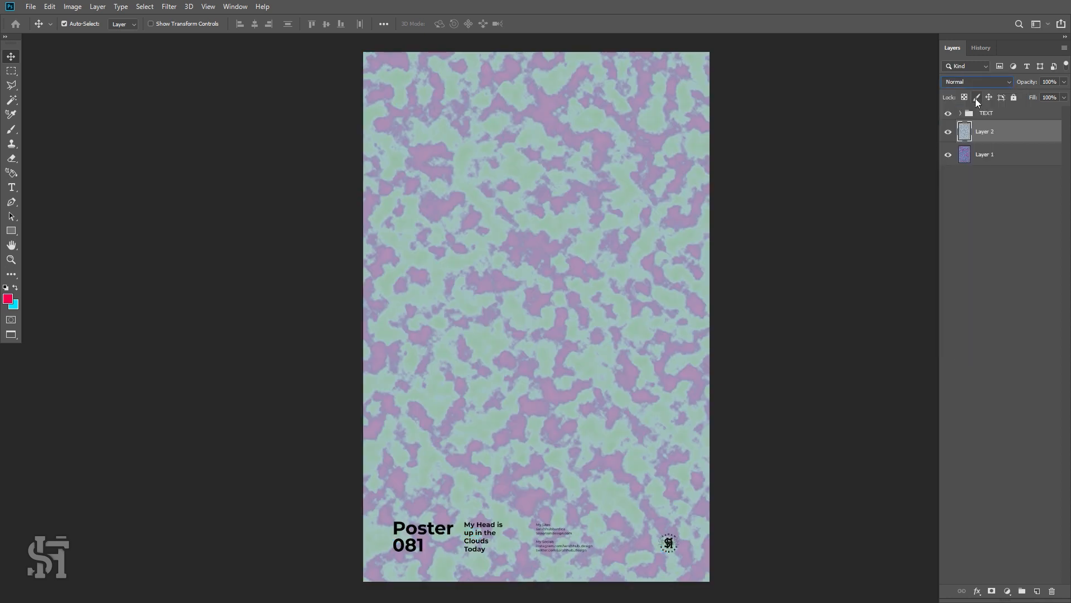
click(948, 132)
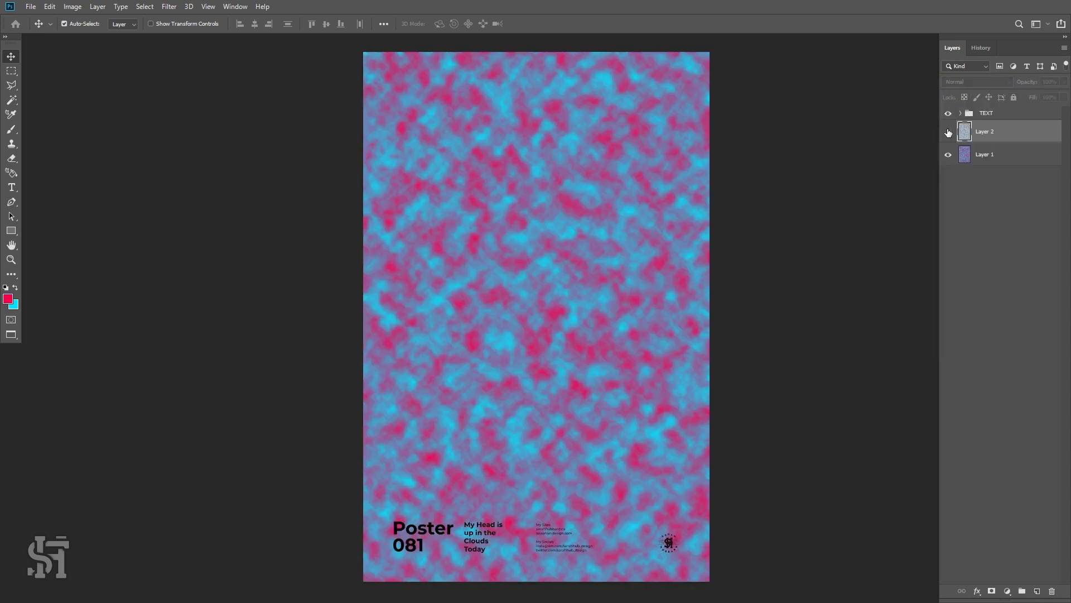
click(948, 133)
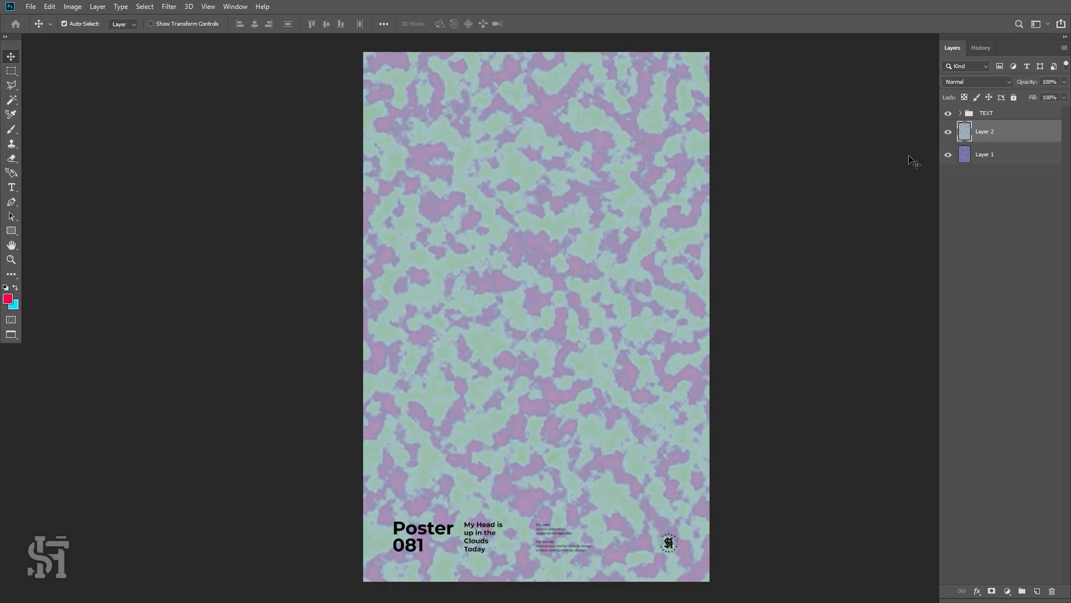
click(948, 132)
click(966, 155)
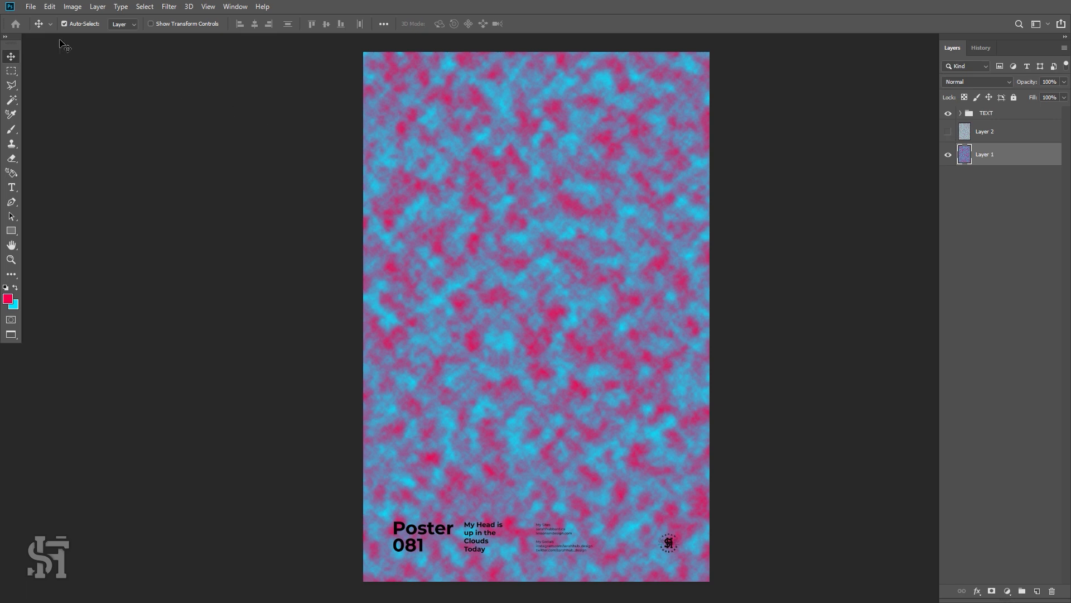
click(72, 7)
mouse_move(88, 37)
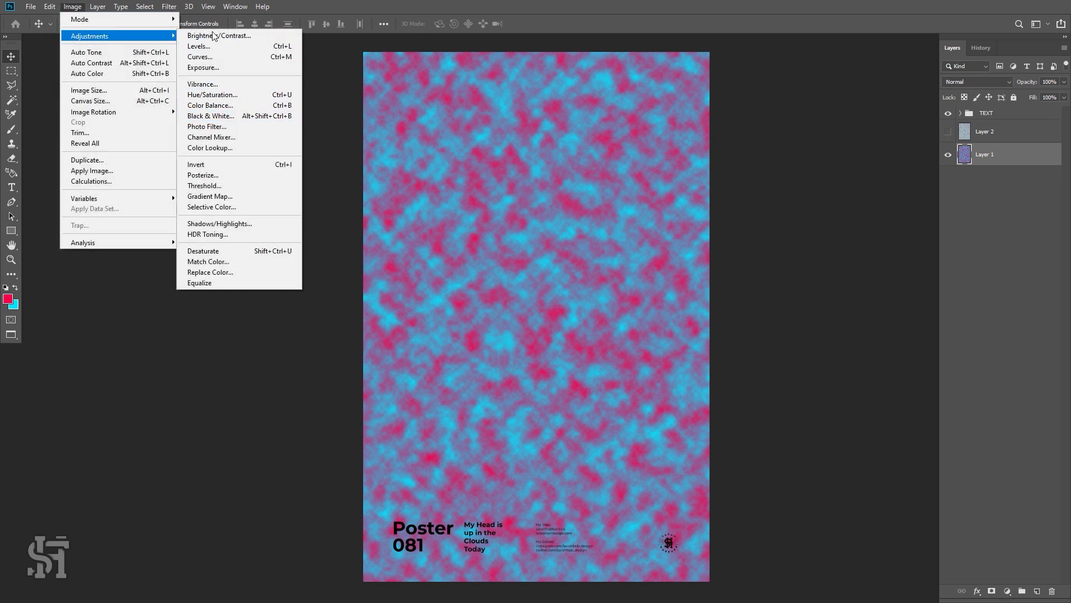
click(169, 7)
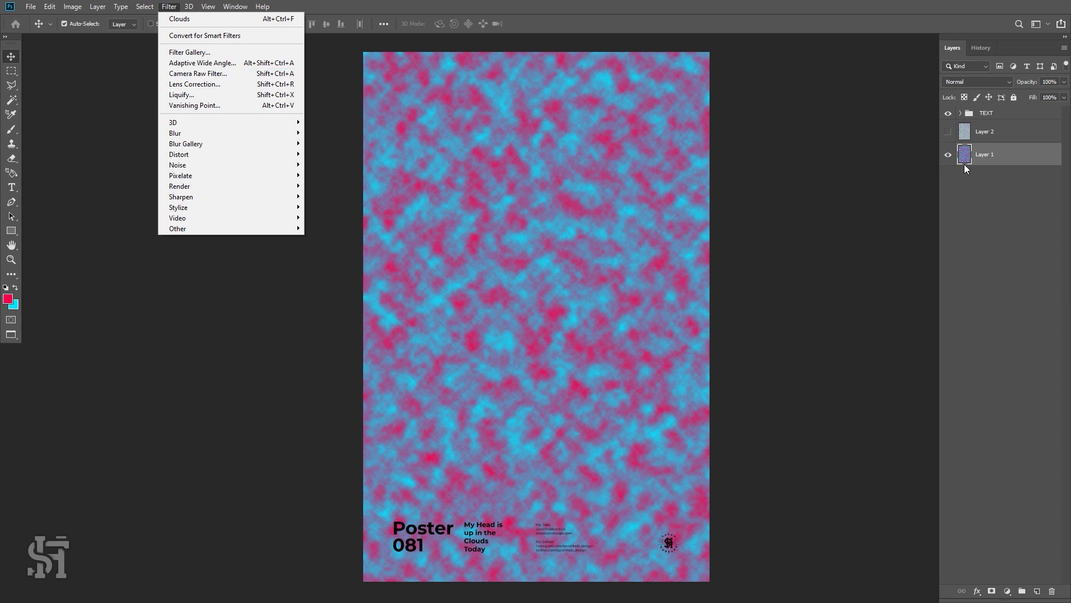
Show Layer 2 and try the Hard Mix blending mode on Layer 1, returning it to Normal.
click(948, 131)
click(963, 82)
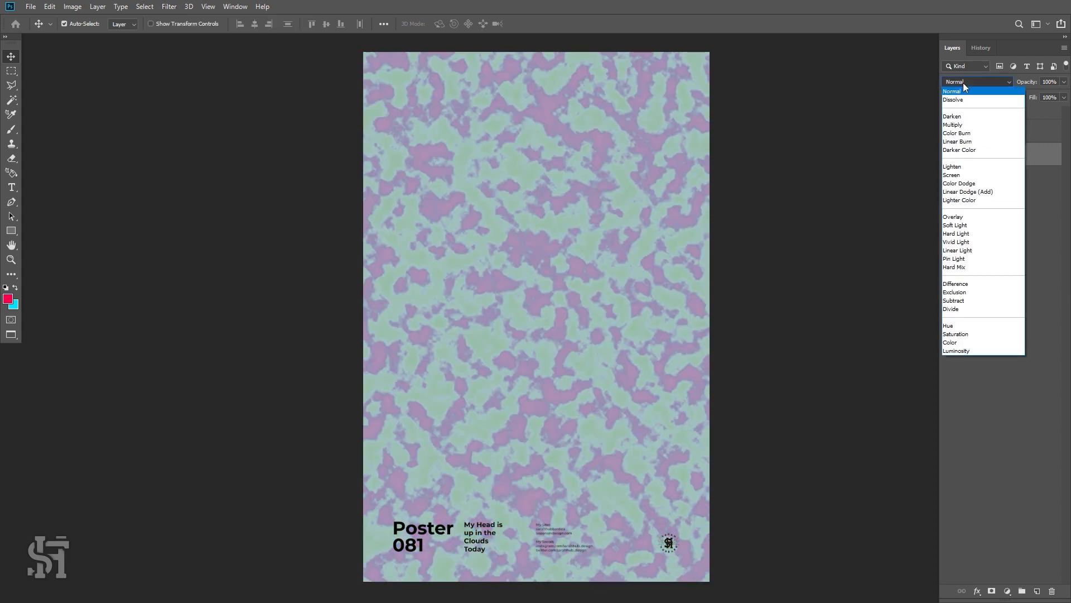
click(968, 268)
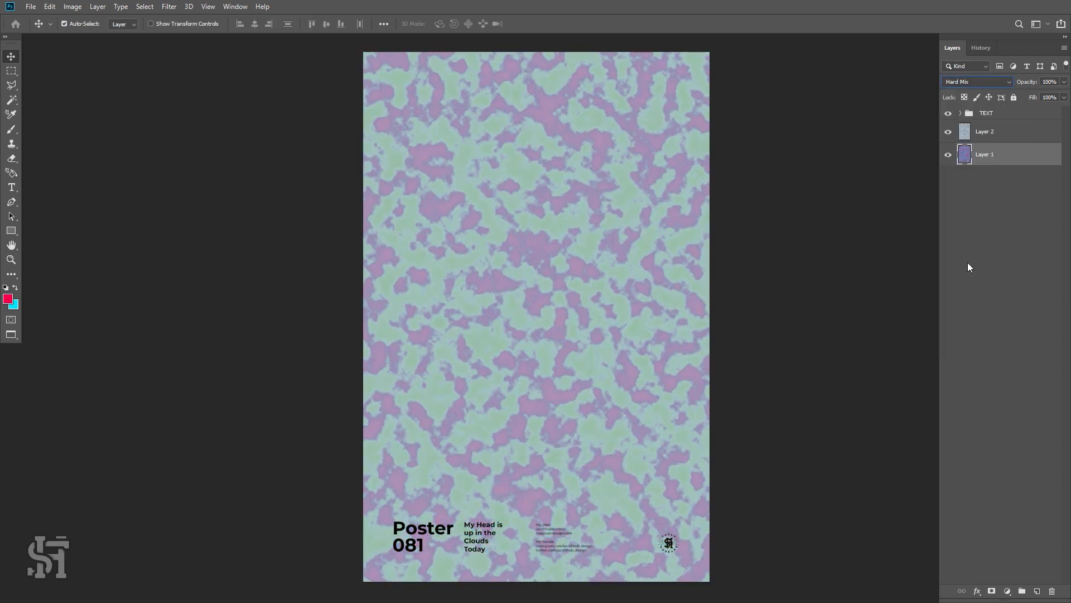
click(985, 81)
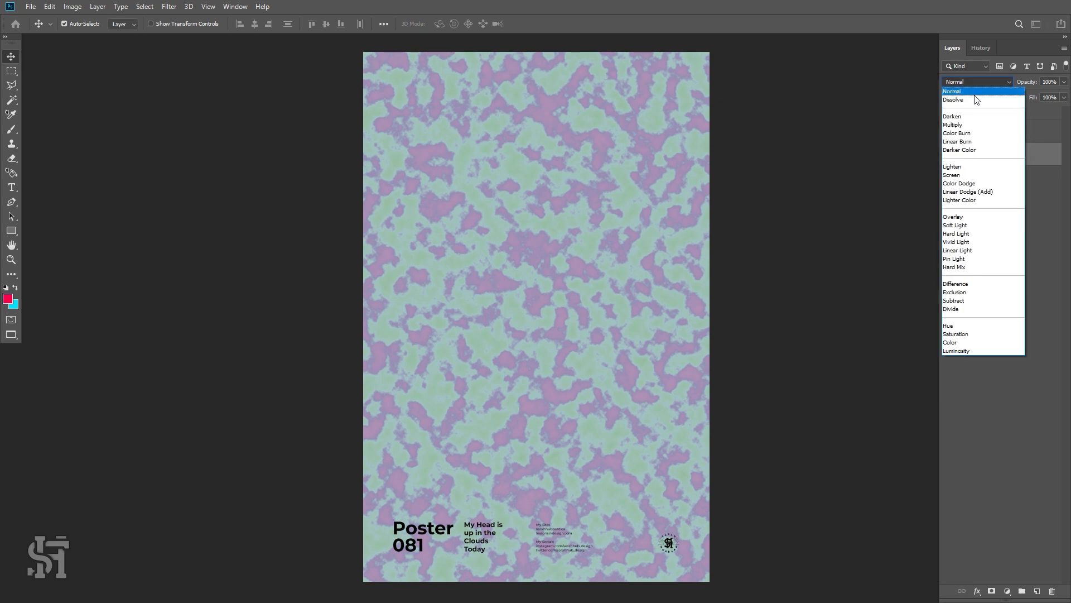
click(977, 99)
Set Layer 2's blending mode to Hard Mix, inspect the pattern's edges up close and return to the whole poster.
click(976, 81)
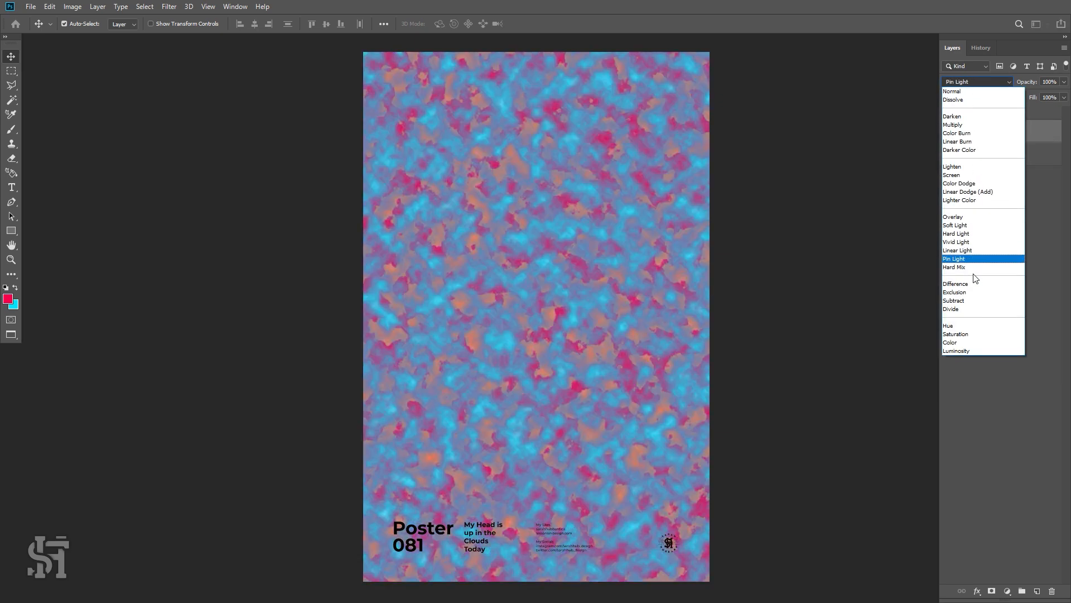
click(972, 268)
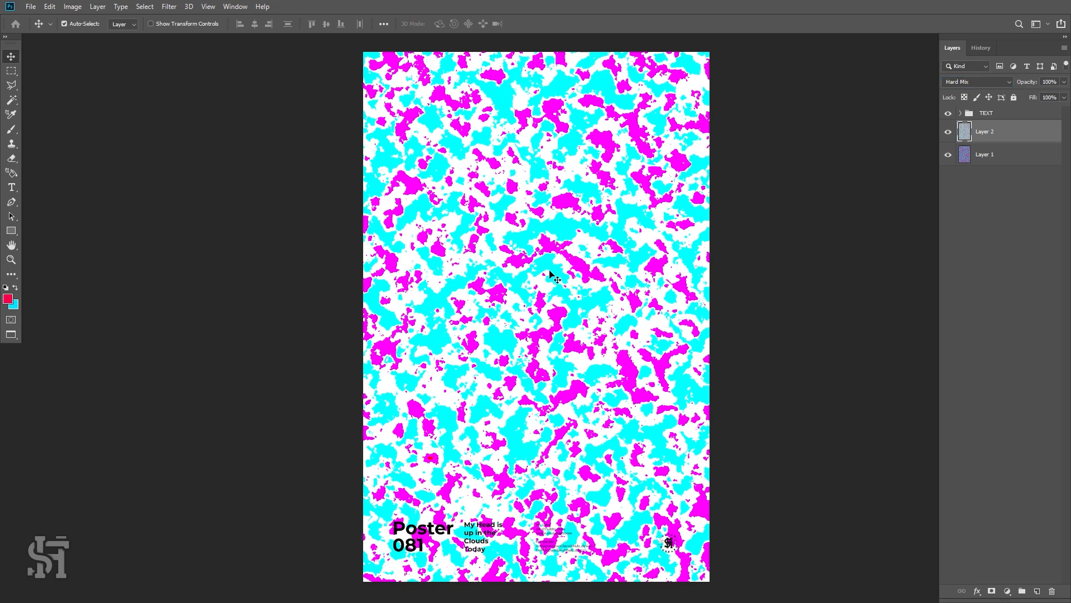
key(z)
drag(556, 277, 576, 329)
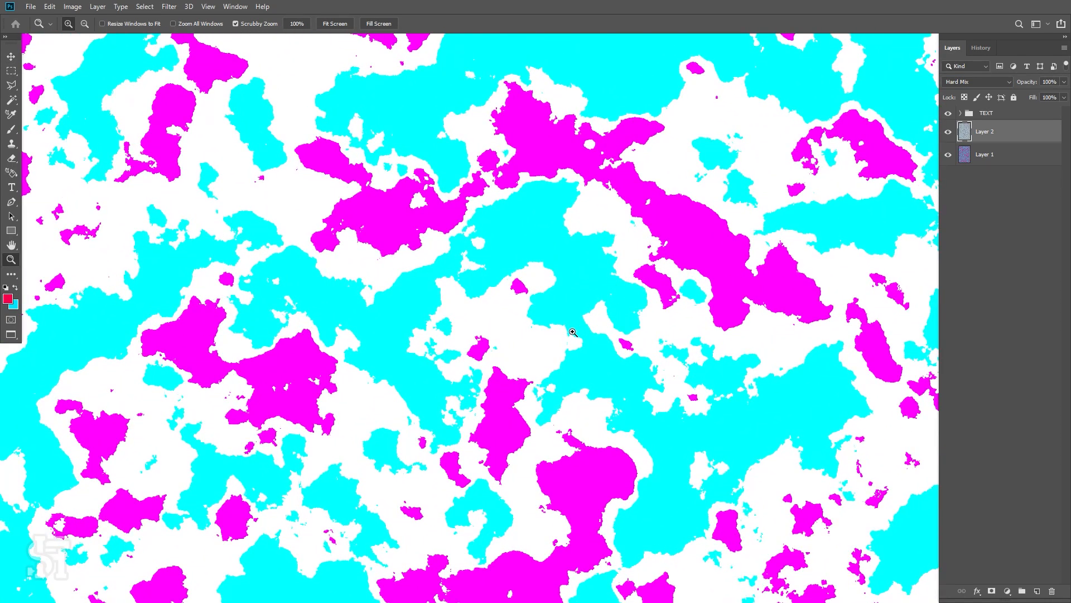
key(ctrl+0)
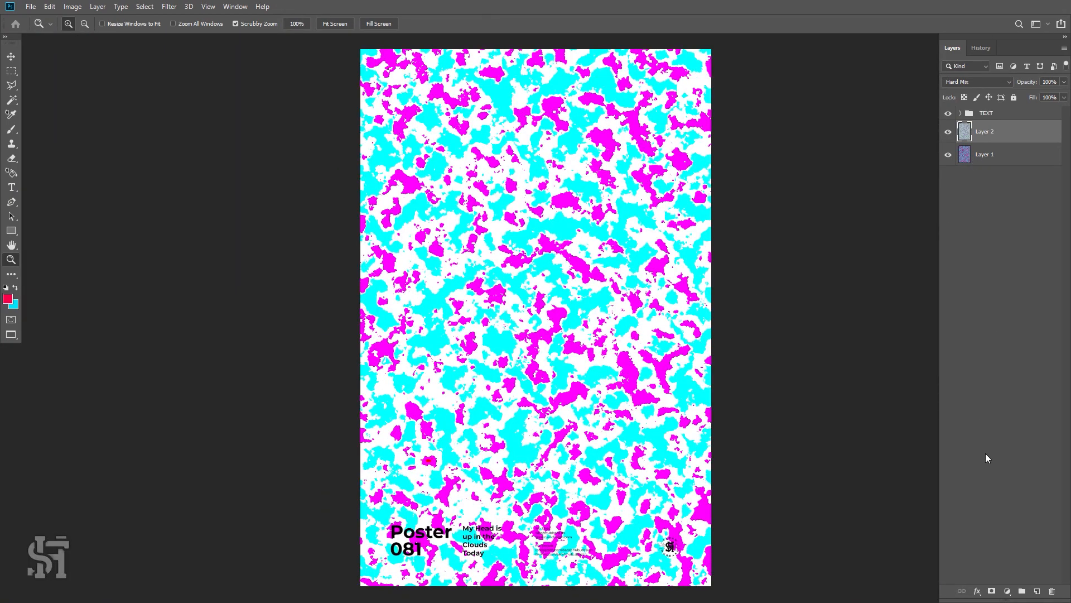
Add a new layer above Layer 2 and fill it with the red foreground colour.
click(1038, 589)
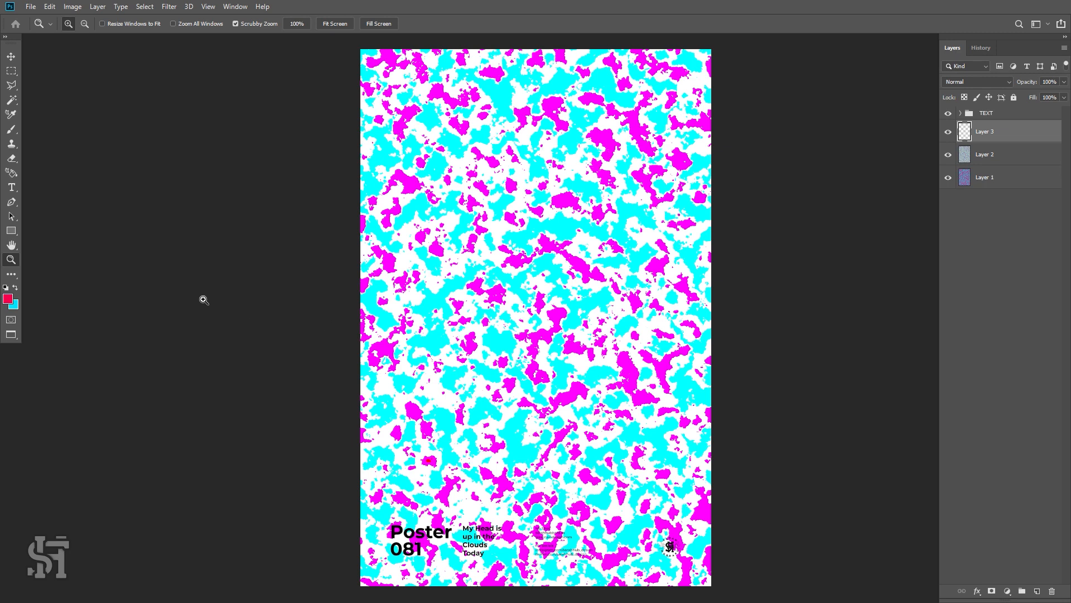
key(b)
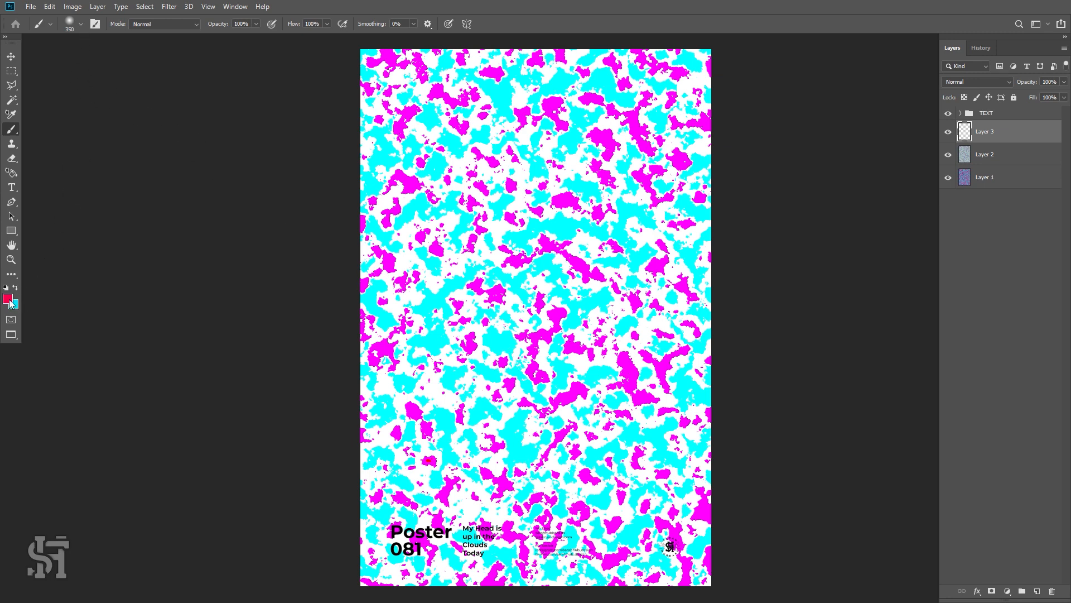
click(80, 24)
click(50, 6)
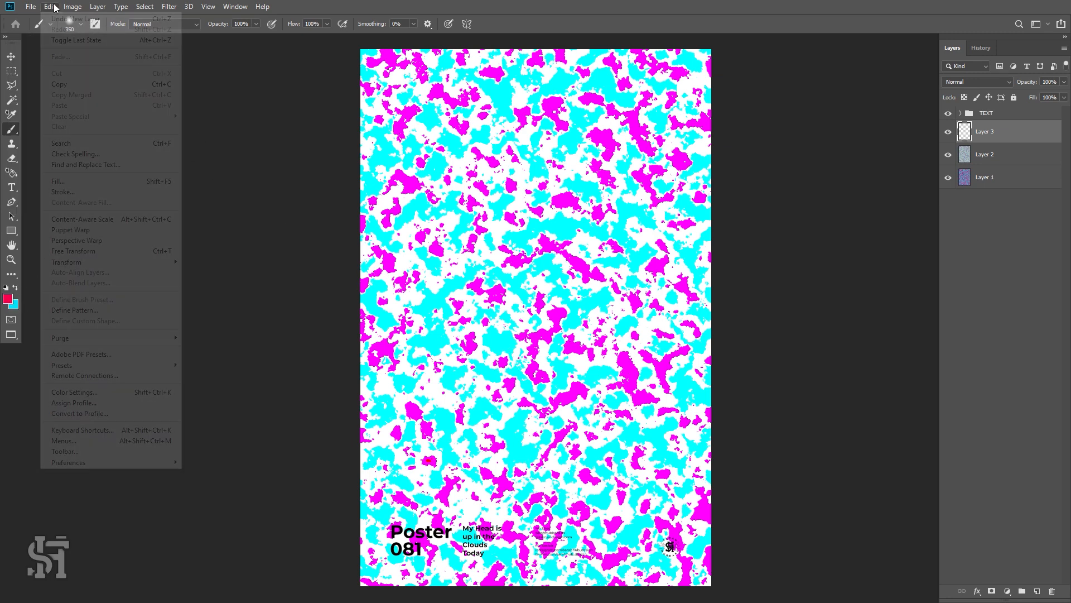
mouse_move(73, 6)
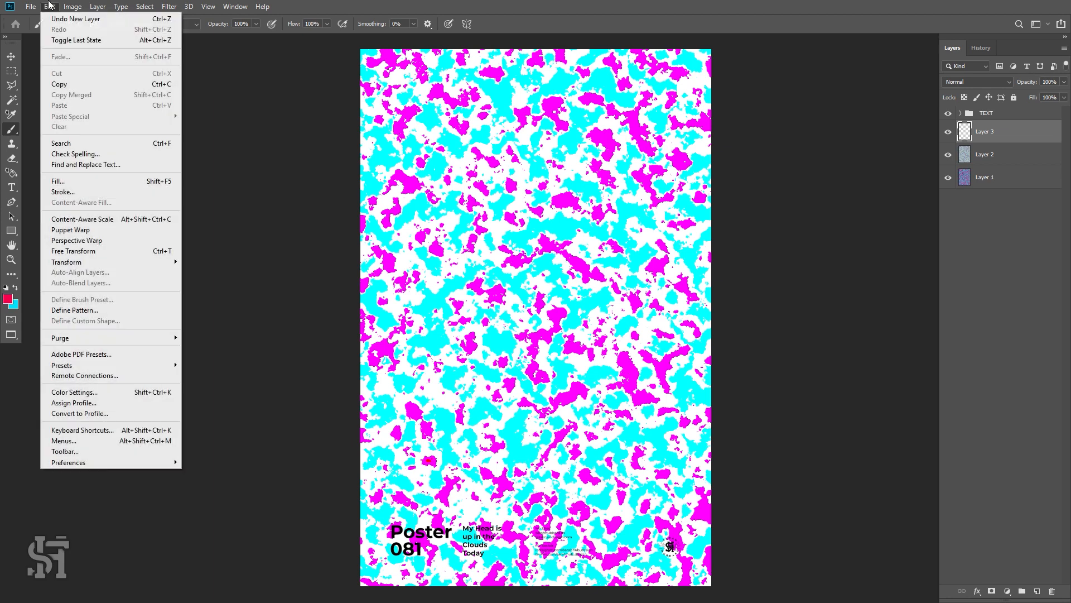
click(103, 185)
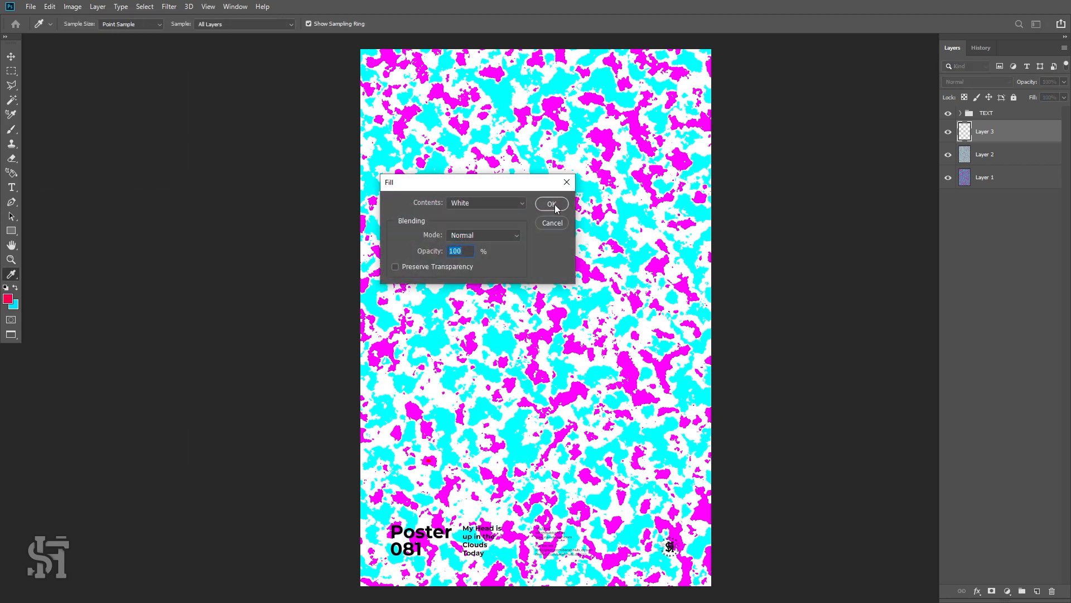
click(502, 202)
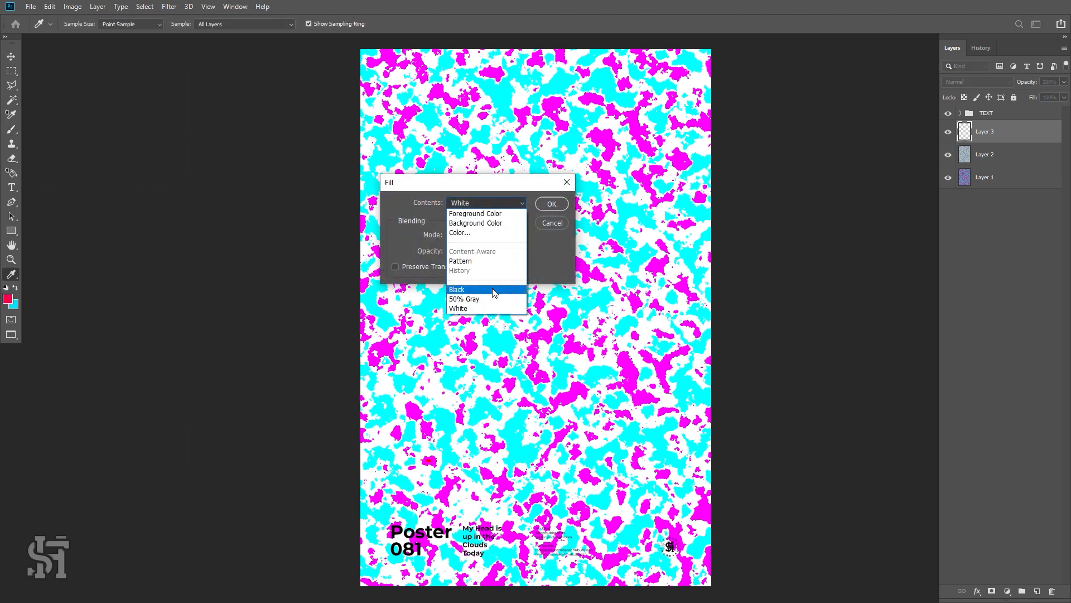
click(476, 213)
click(544, 208)
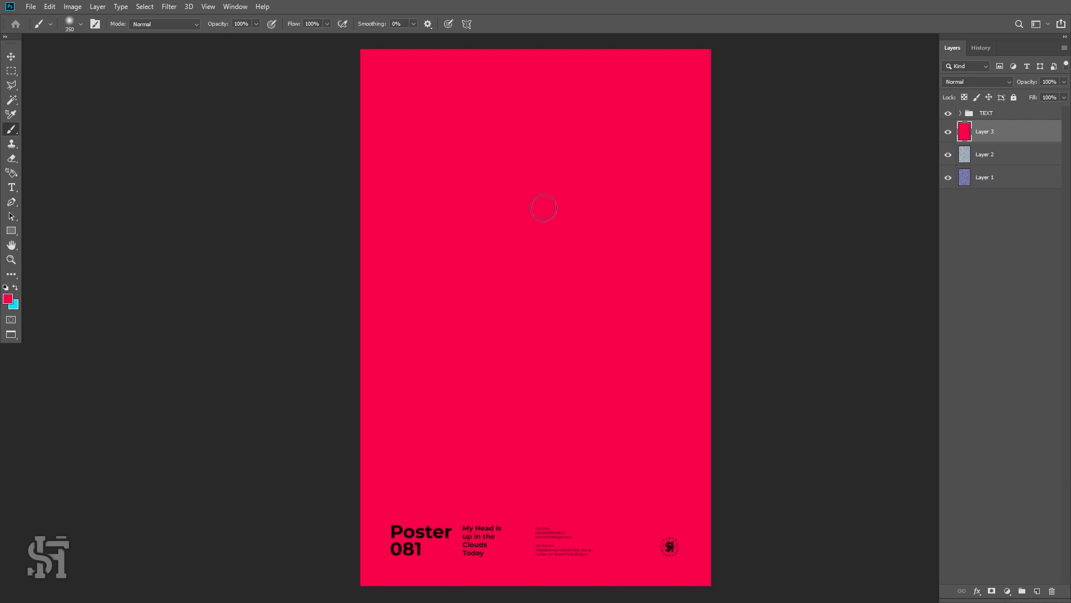
Try blending modes such as Exclusion, Hue and Darken on the red Layer 3 and settle on Multiply.
click(972, 81)
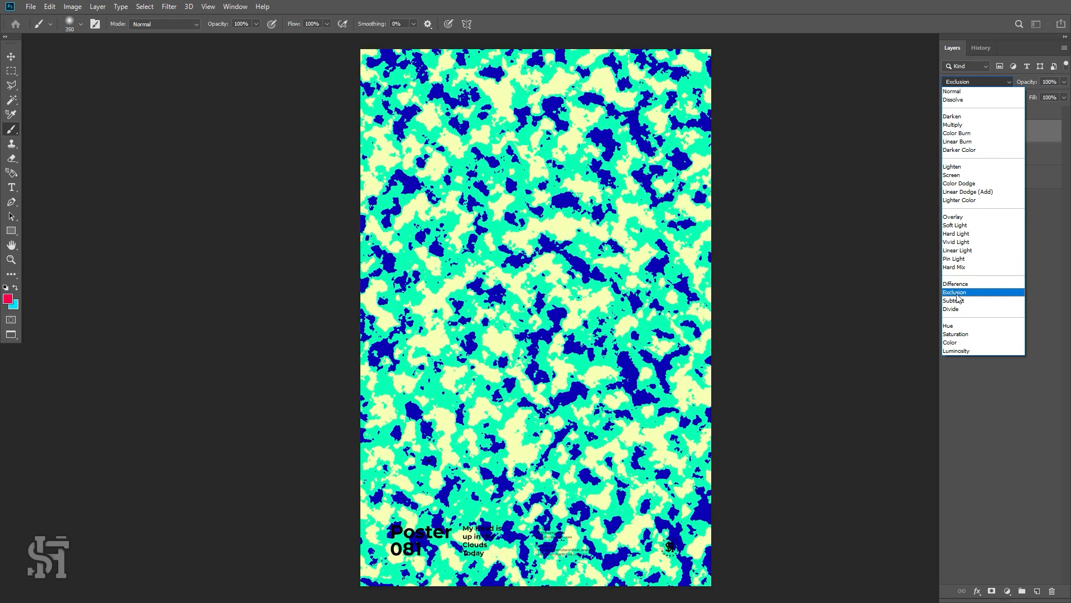
click(960, 326)
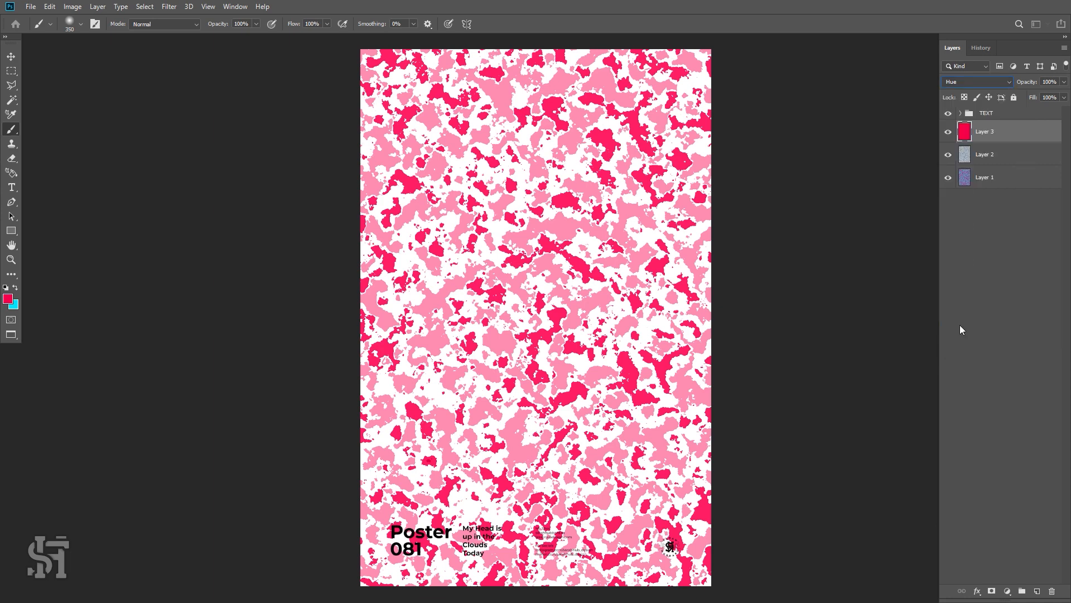
click(963, 85)
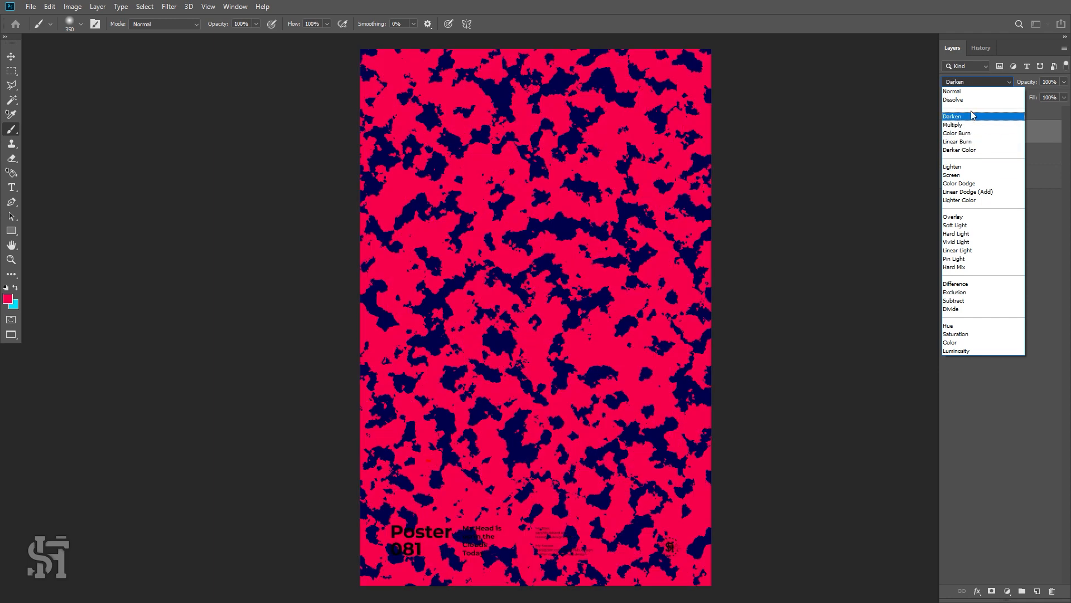
click(971, 92)
click(976, 82)
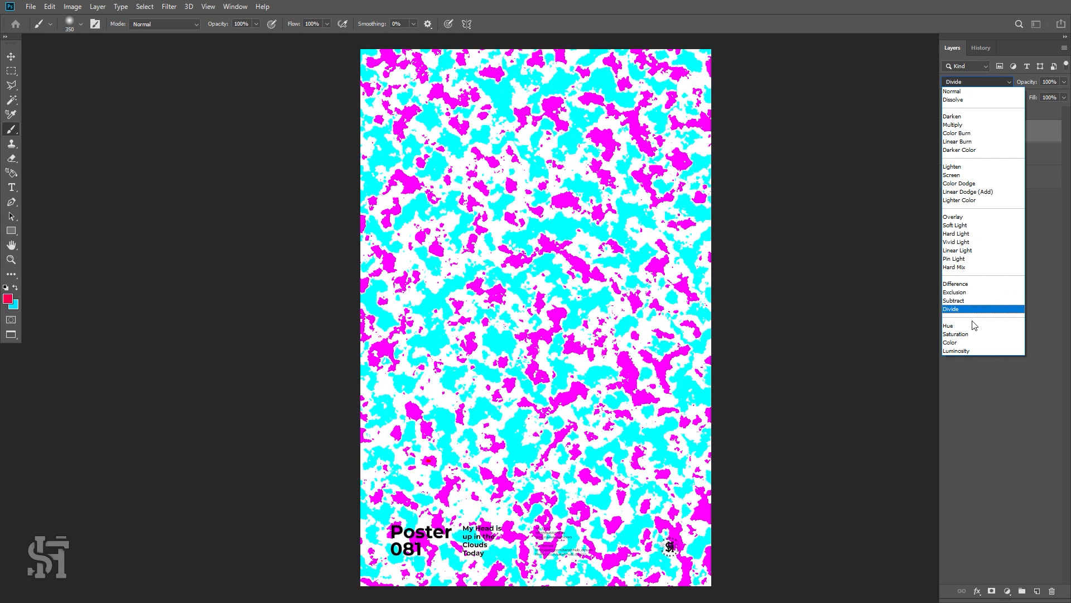
click(965, 125)
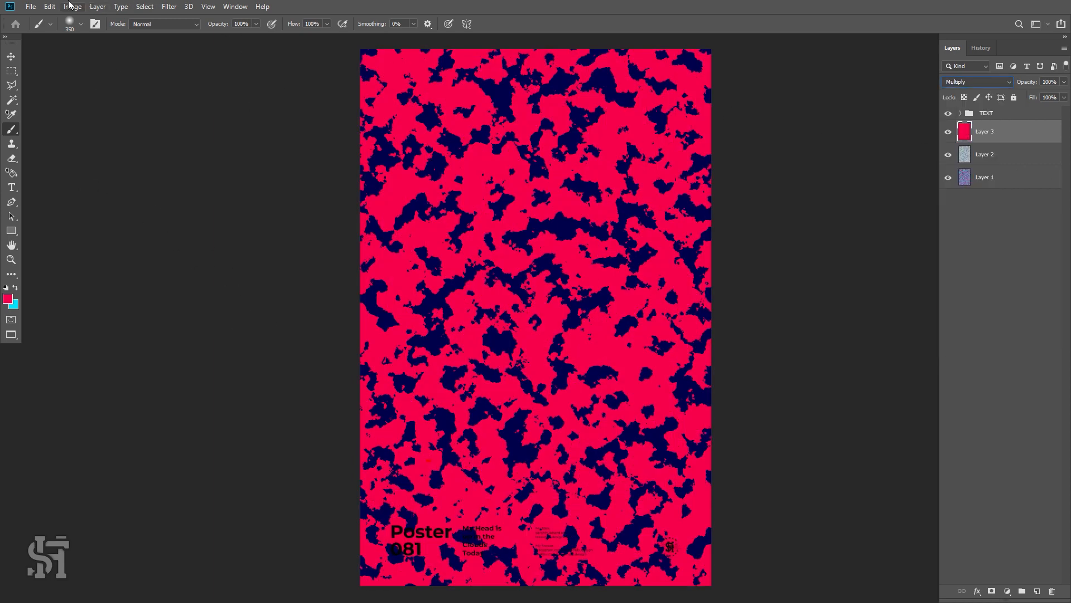
Try different hues for Layer 3 with a Hue/Saturation adjustment and apply it with hue -65.
click(72, 6)
mouse_move(88, 35)
click(249, 97)
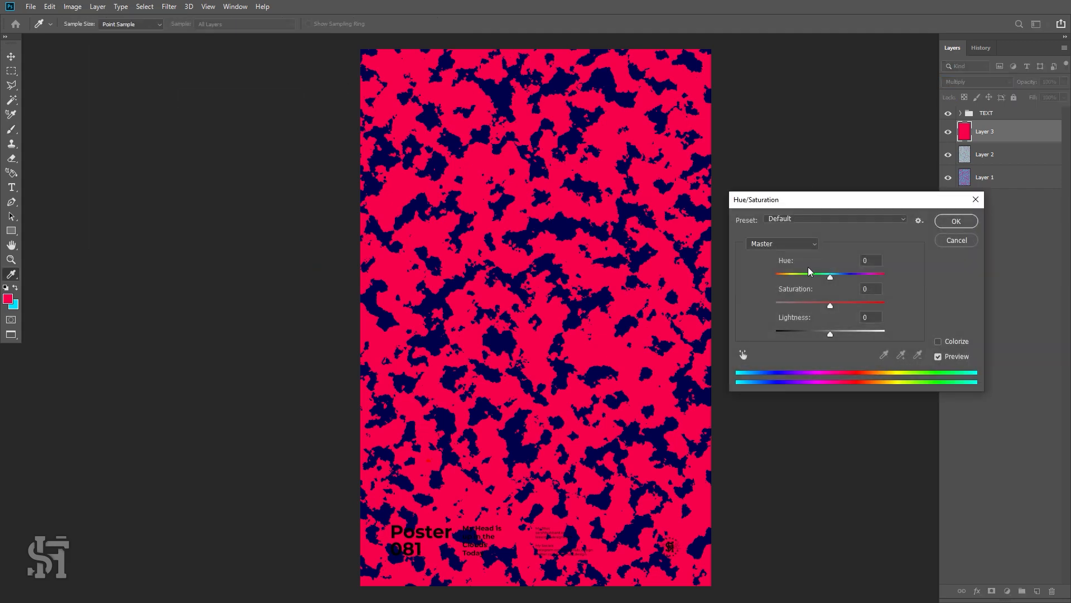
drag(820, 276, 857, 276)
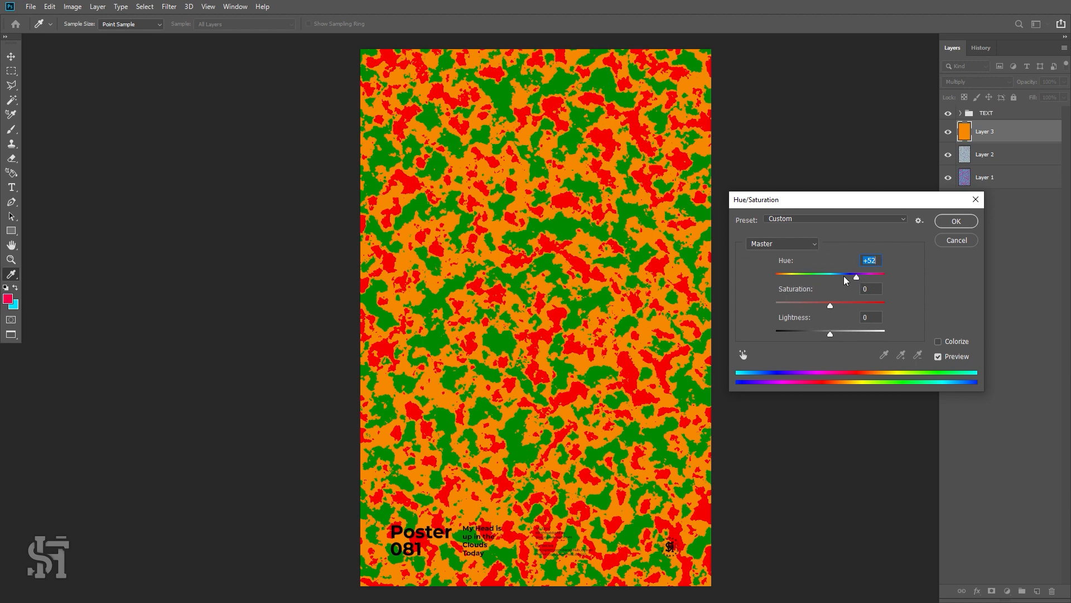
drag(857, 277, 887, 277)
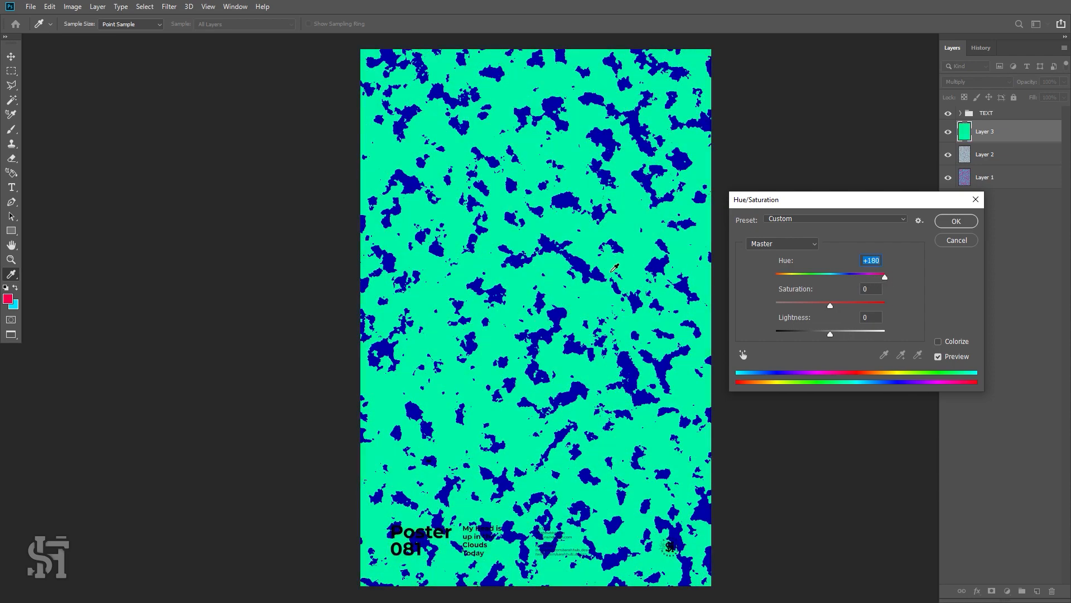
drag(780, 277, 802, 273)
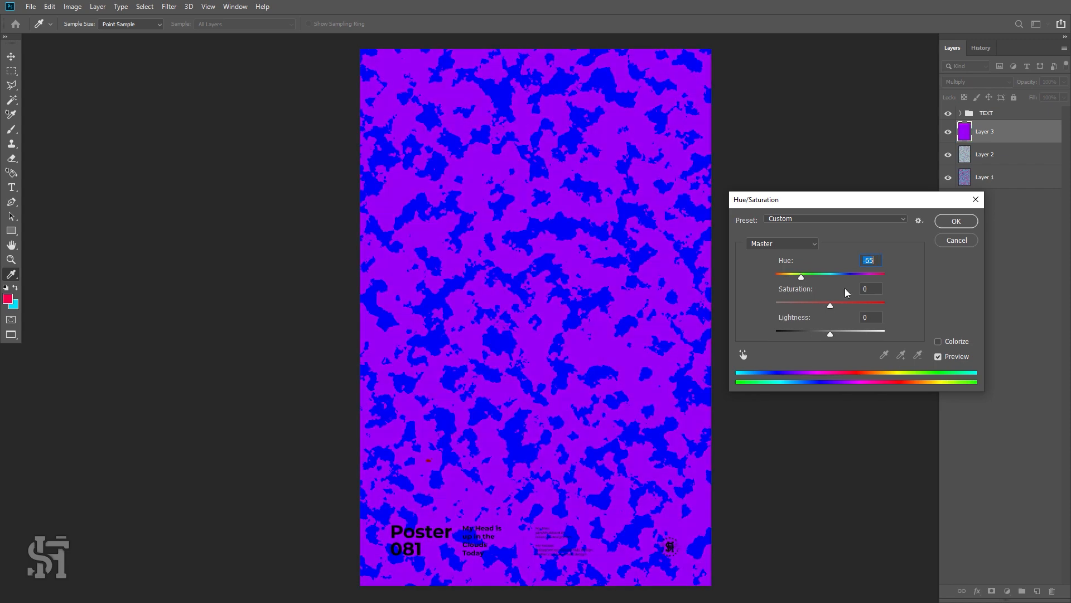
click(956, 221)
key(b)
Compare the poster with Layer 3 hidden and shown, and set that layer's fill to 73%.
click(948, 131)
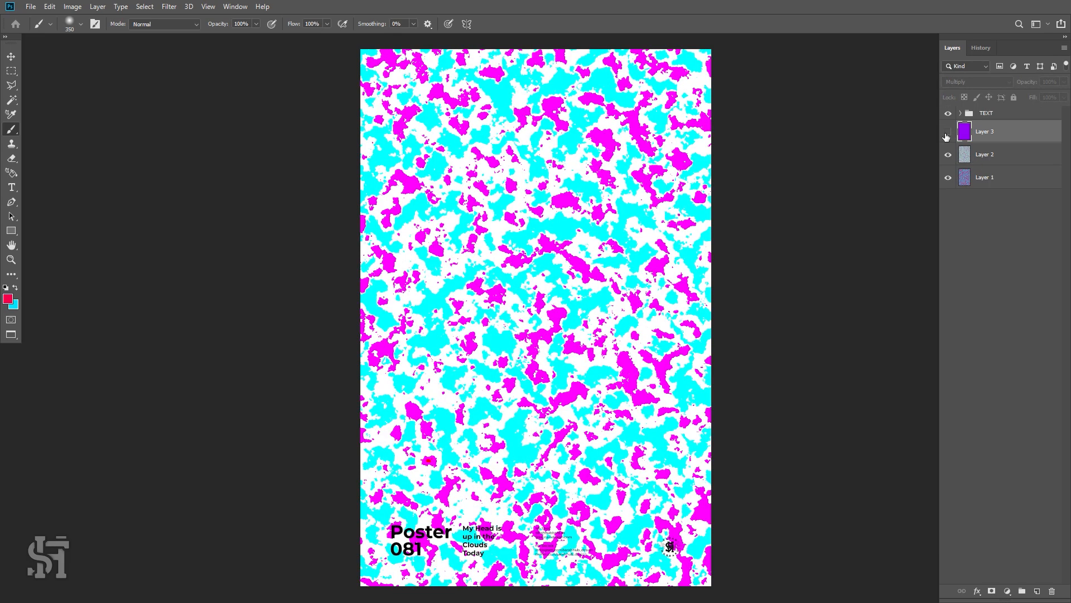
click(949, 131)
click(1063, 98)
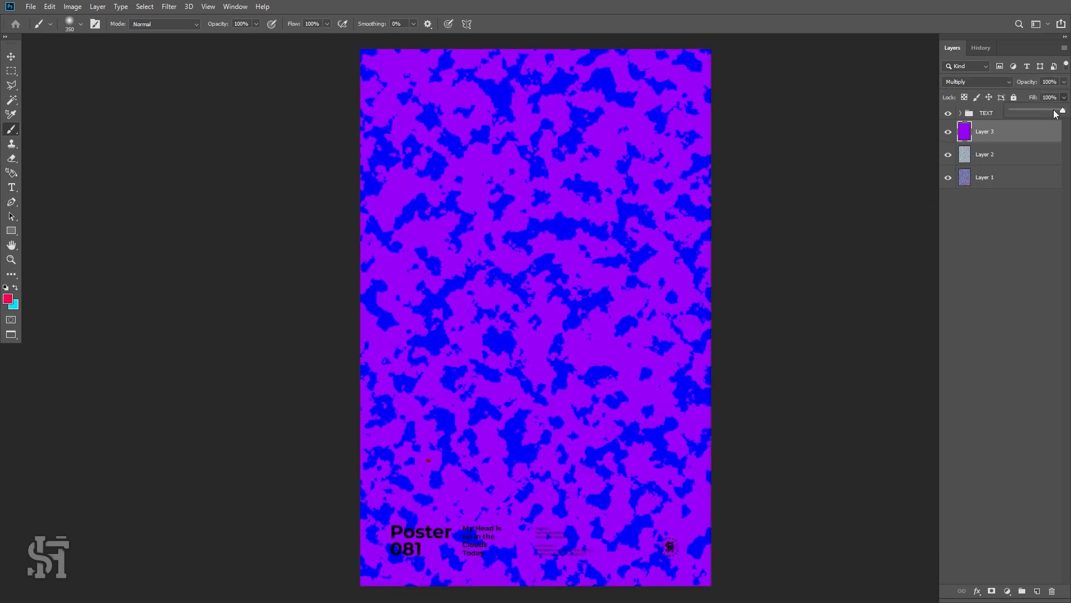
drag(1055, 111, 1046, 113)
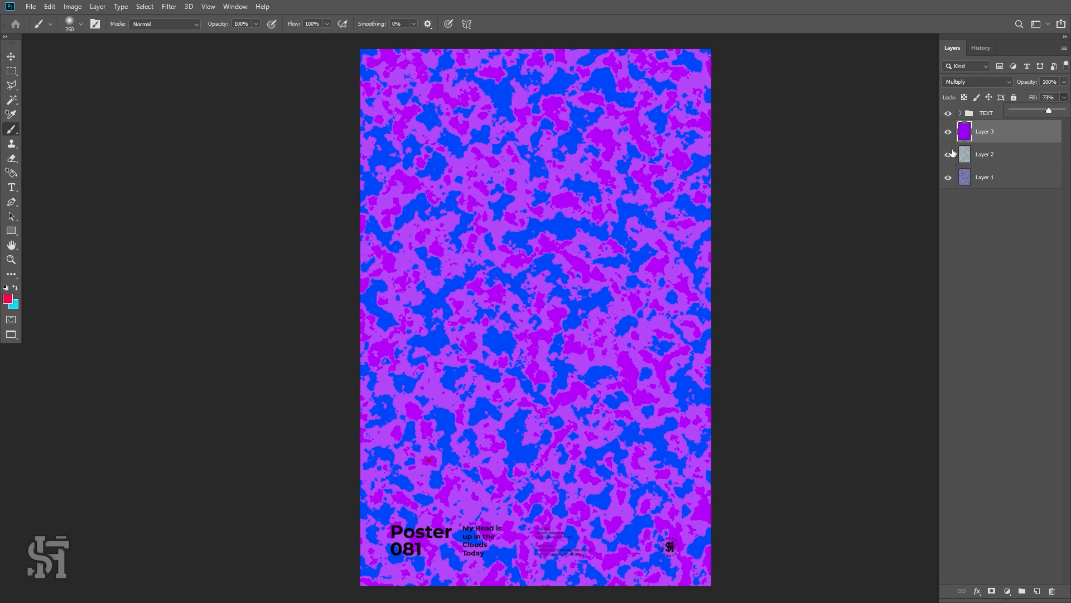
Apply a Hue/Saturation adjustment to Layer 2 with hue +112, saturation -53 and lightness -5.
click(958, 155)
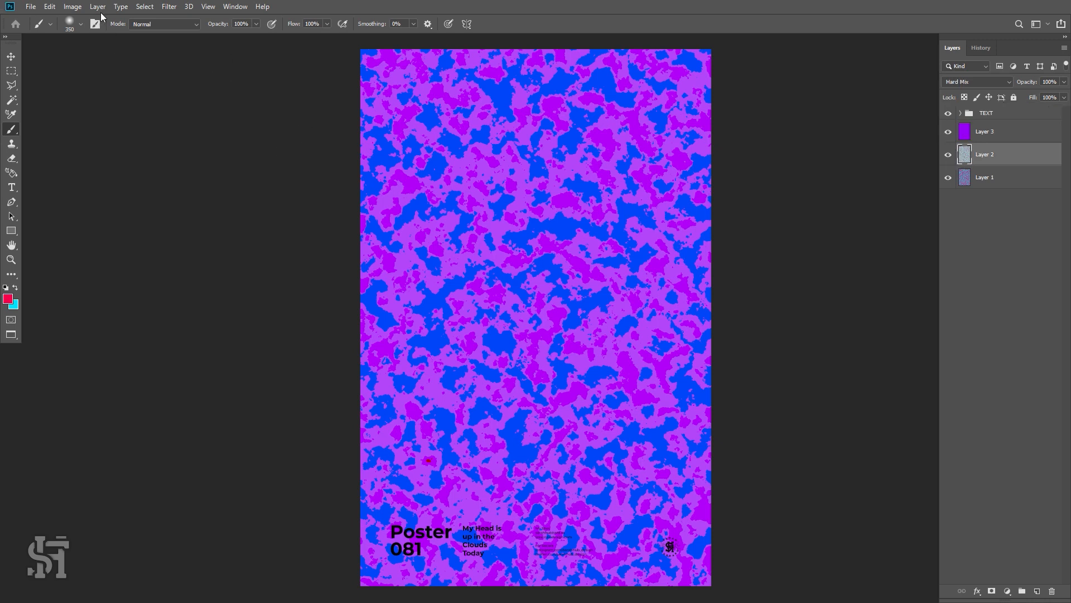
click(75, 7)
mouse_move(99, 39)
click(221, 95)
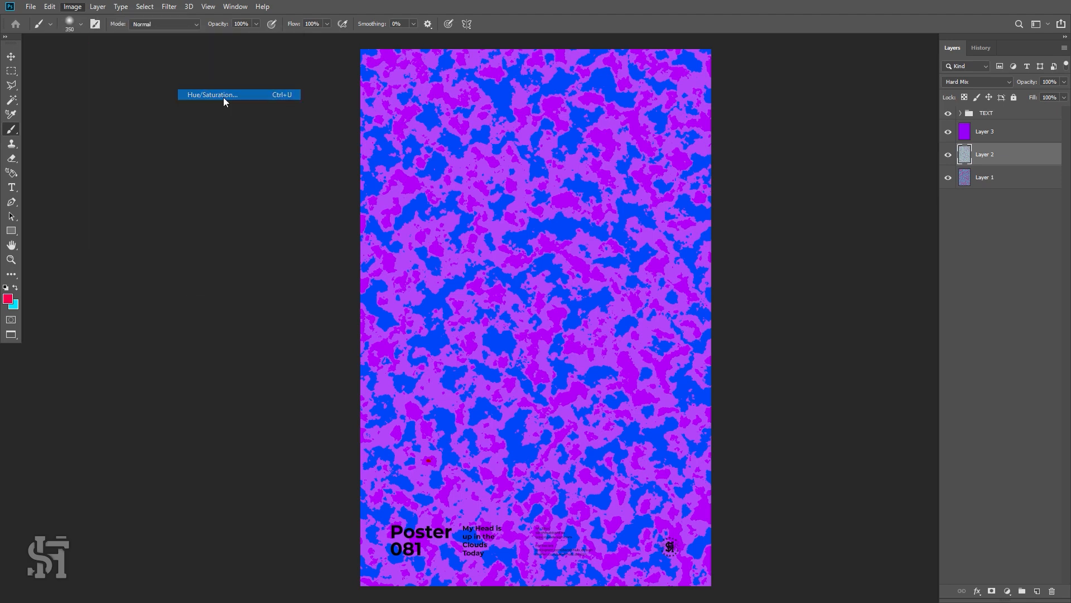
drag(820, 279, 821, 334)
drag(824, 335, 828, 333)
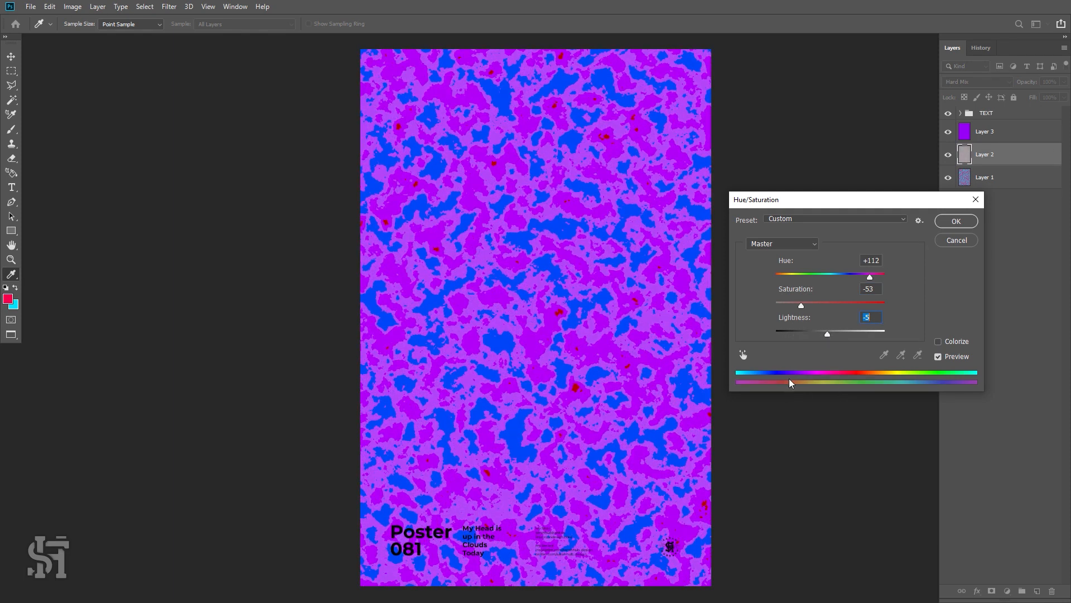
click(947, 224)
Compare the poster with Layer 3 hidden and shown, and set Layer 3's blending mode to Hard Light.
click(948, 133)
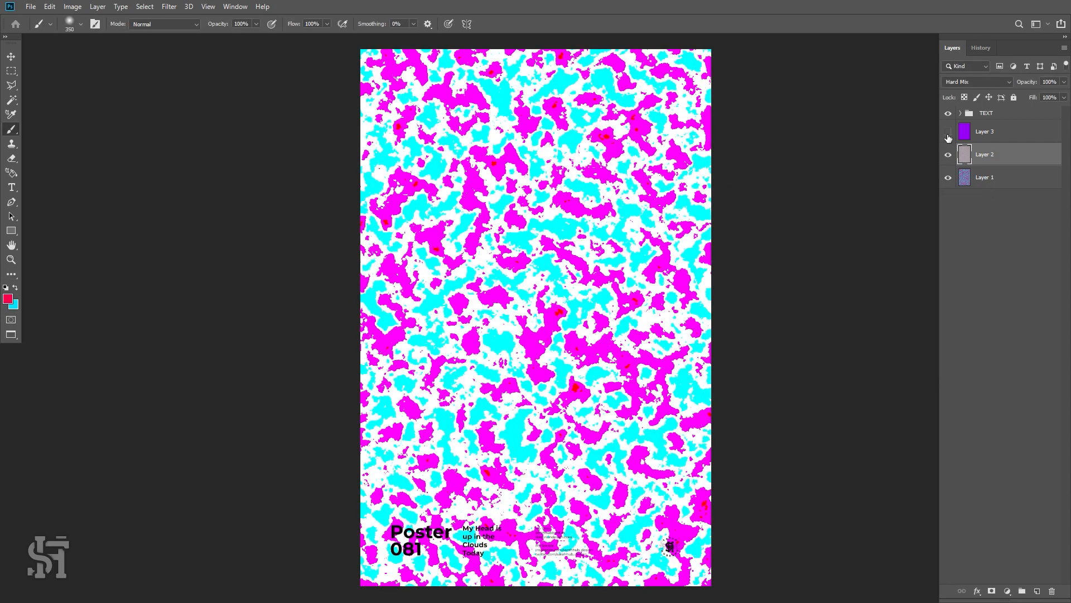
click(948, 133)
click(948, 132)
click(971, 135)
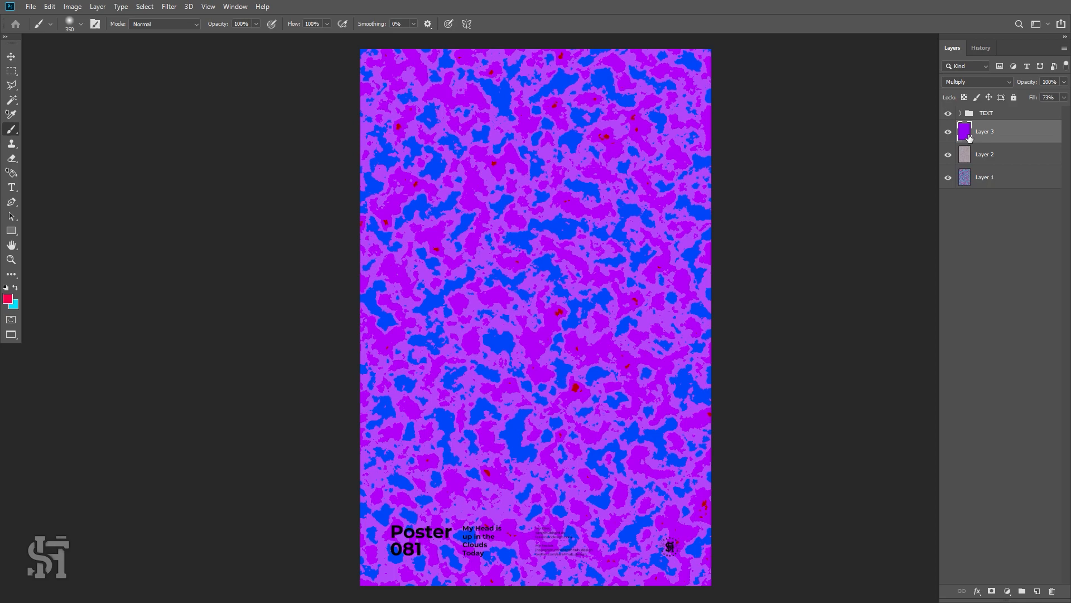
click(965, 83)
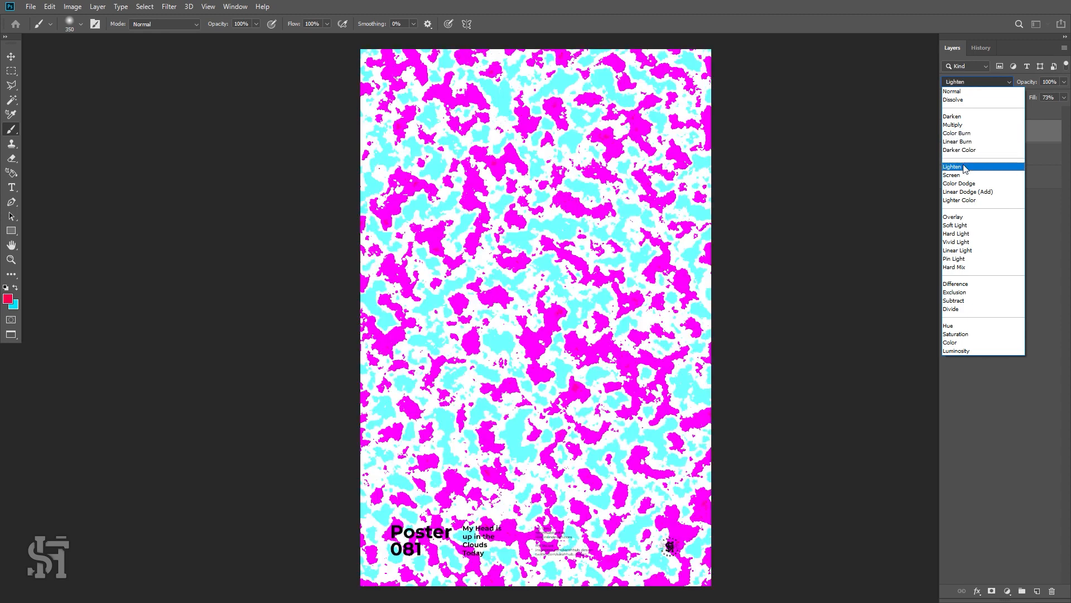
click(962, 234)
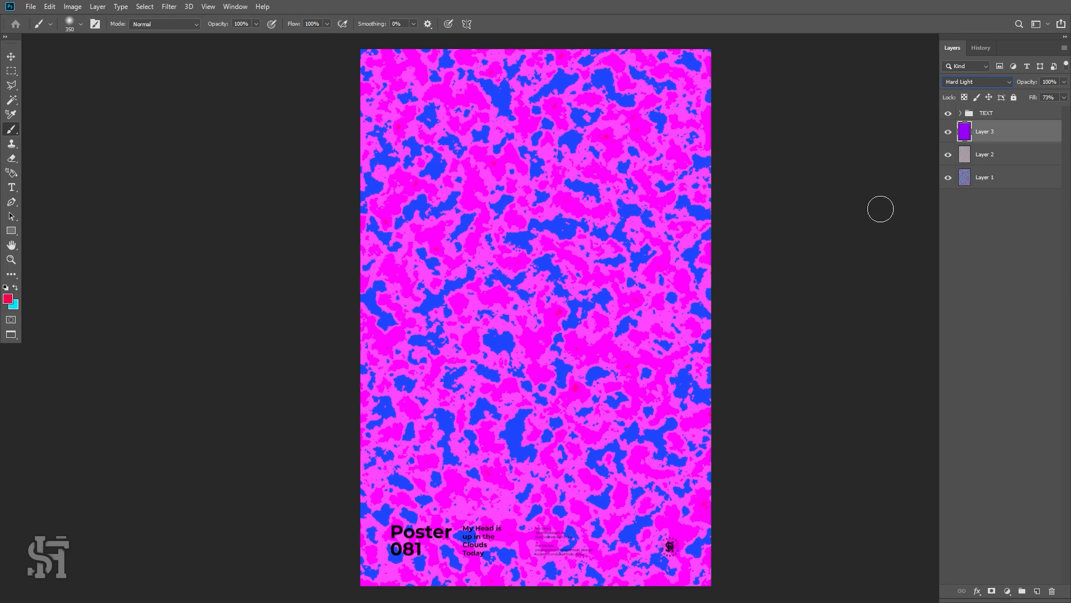
click(1009, 117)
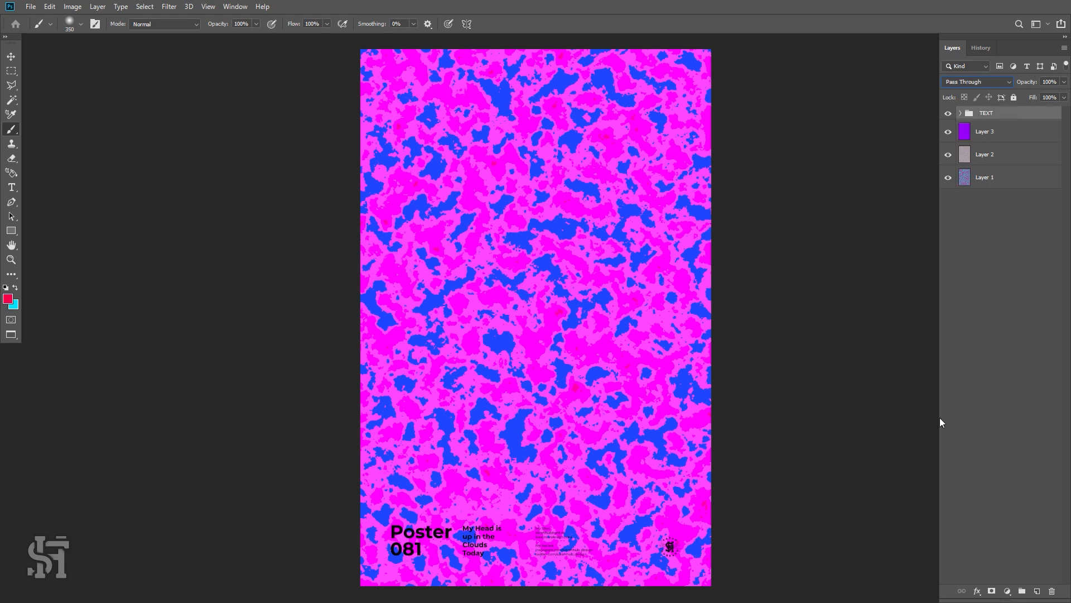
double_click(1025, 119)
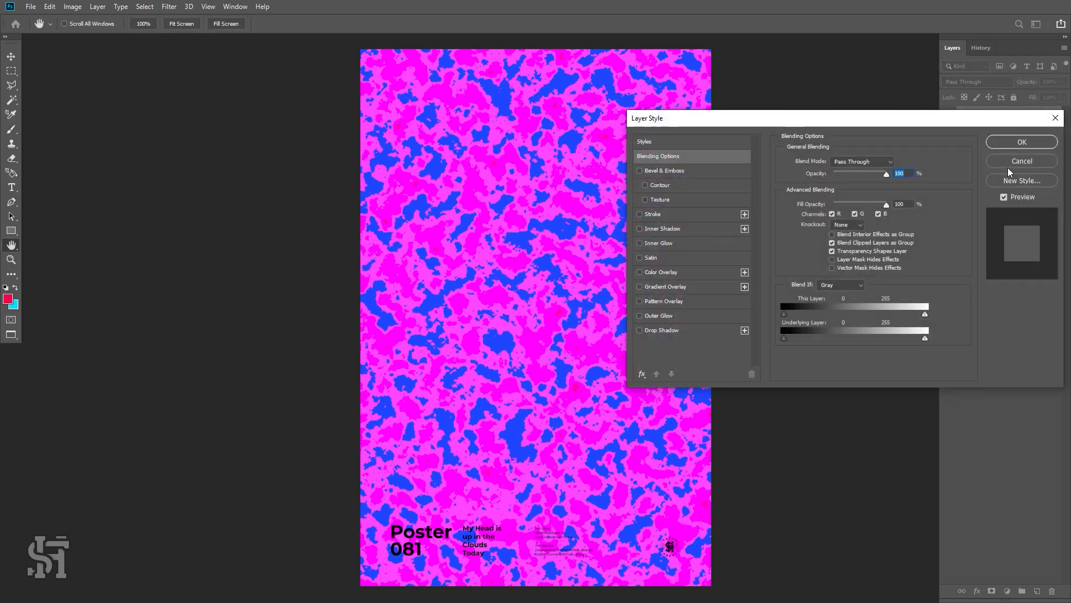
click(1010, 165)
click(961, 113)
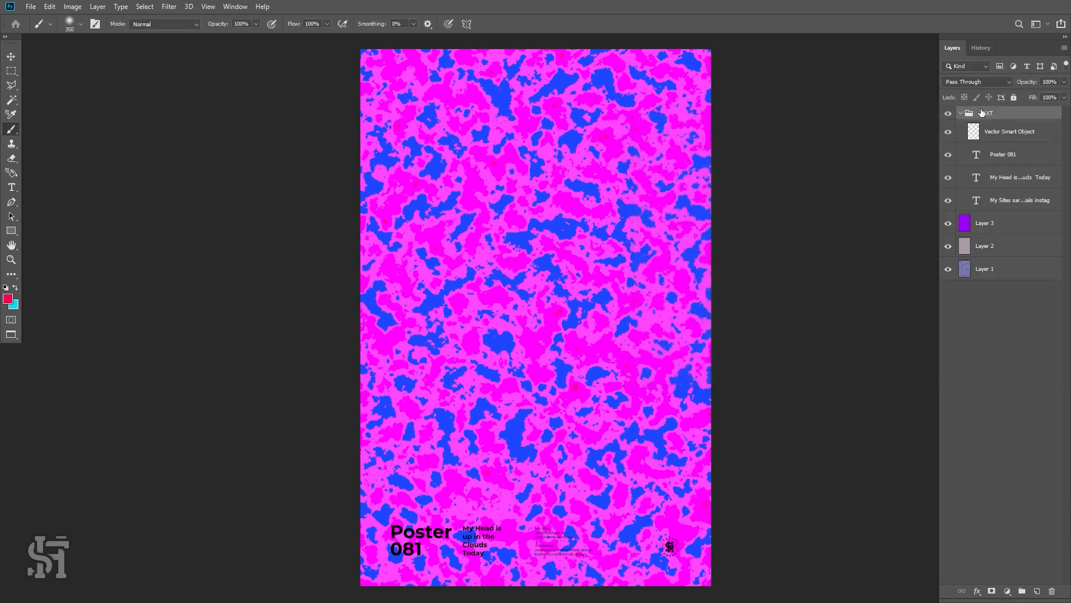
click(960, 113)
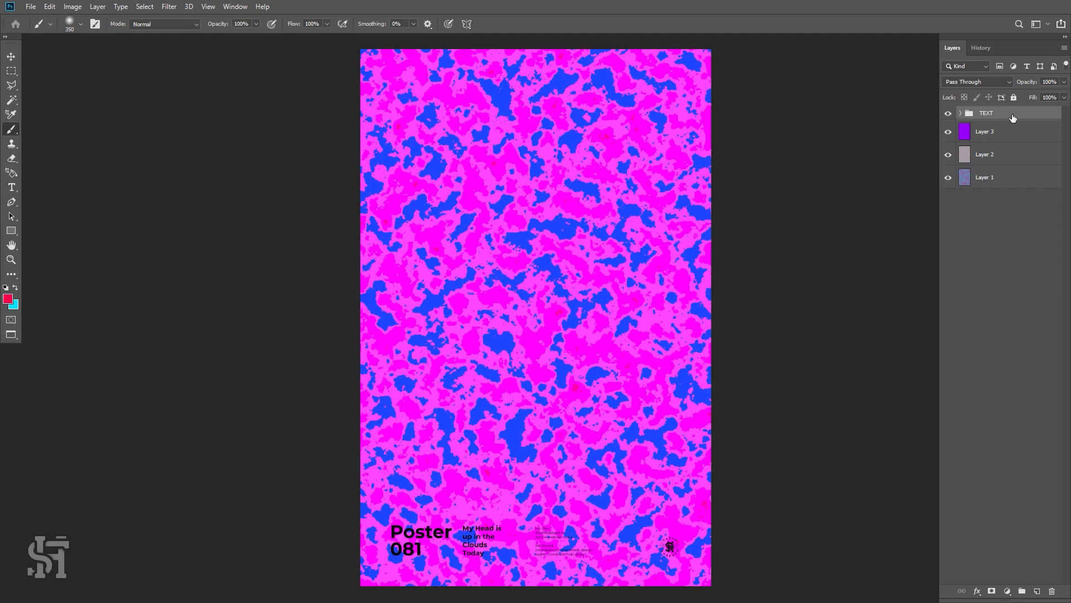
Add a white Color Overlay in Normal mode at 100% opacity to the TEXT group.
double_click(1013, 115)
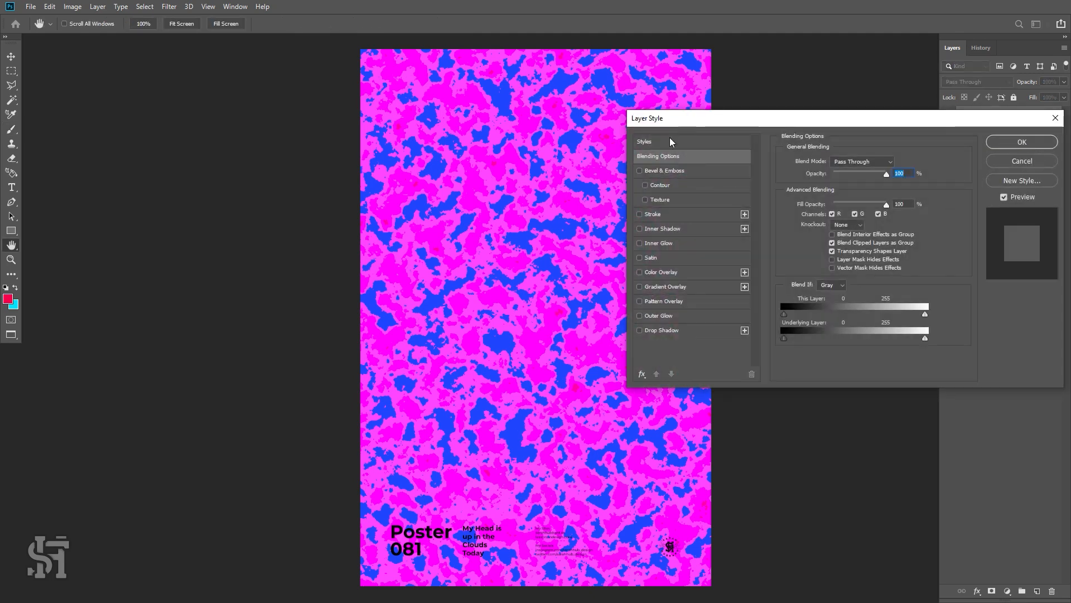
drag(673, 121, 716, 105)
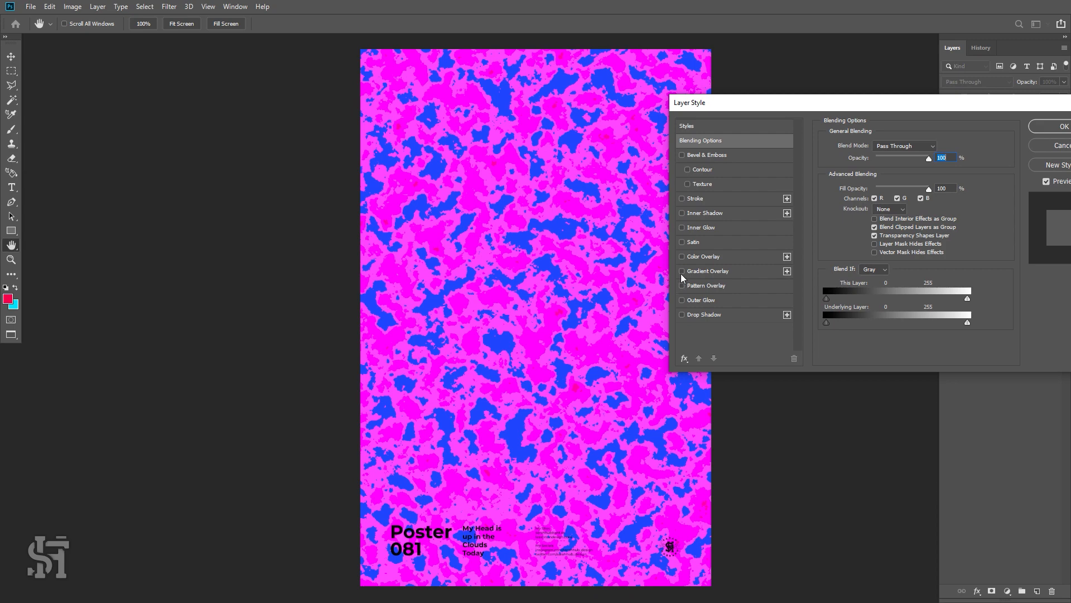
click(682, 257)
click(711, 255)
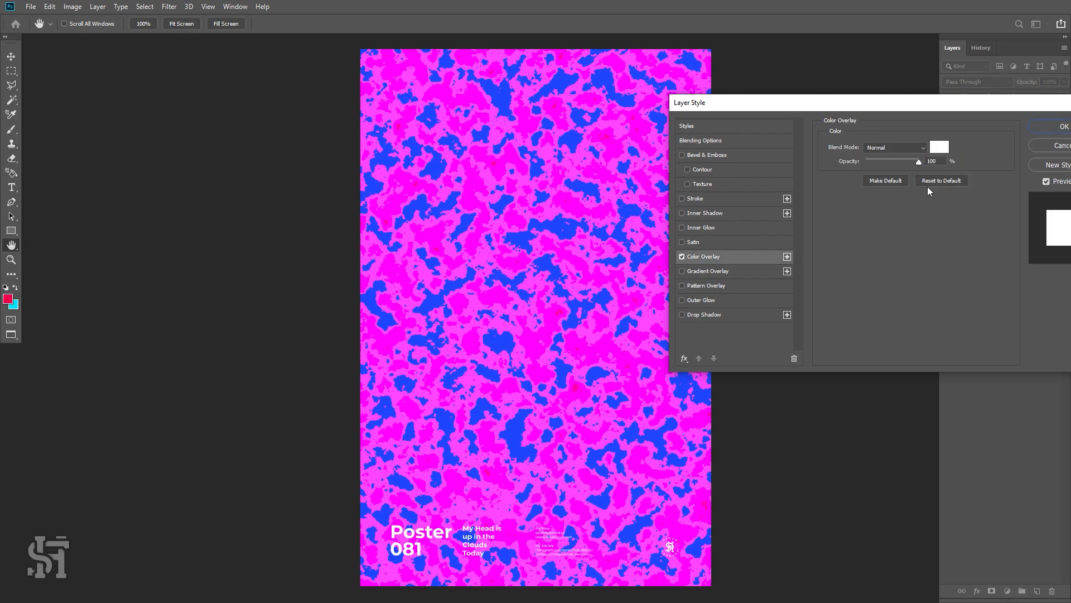
click(939, 146)
click(941, 140)
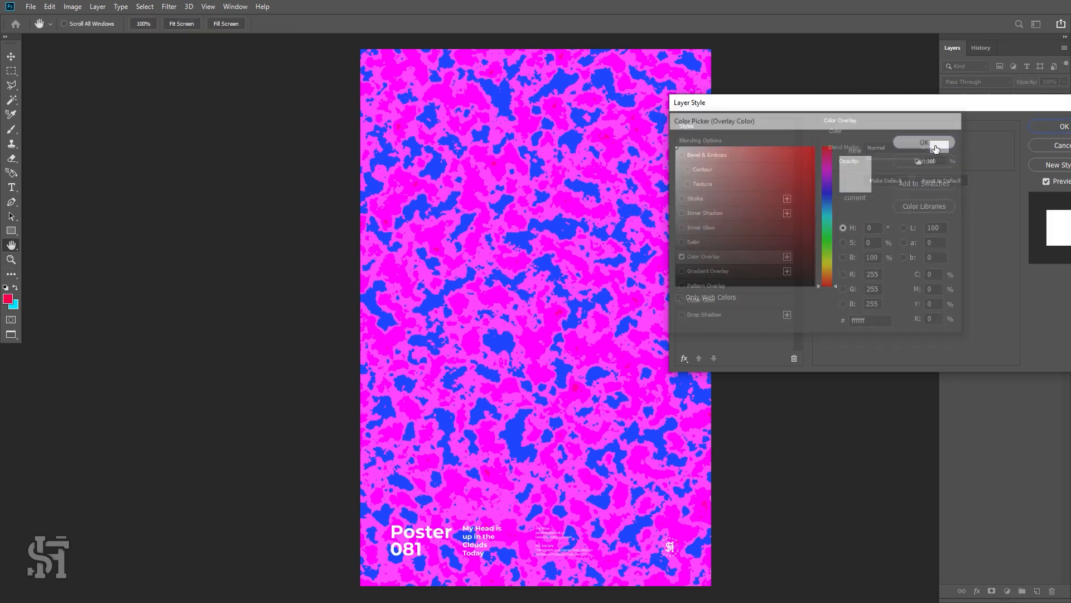
click(1056, 127)
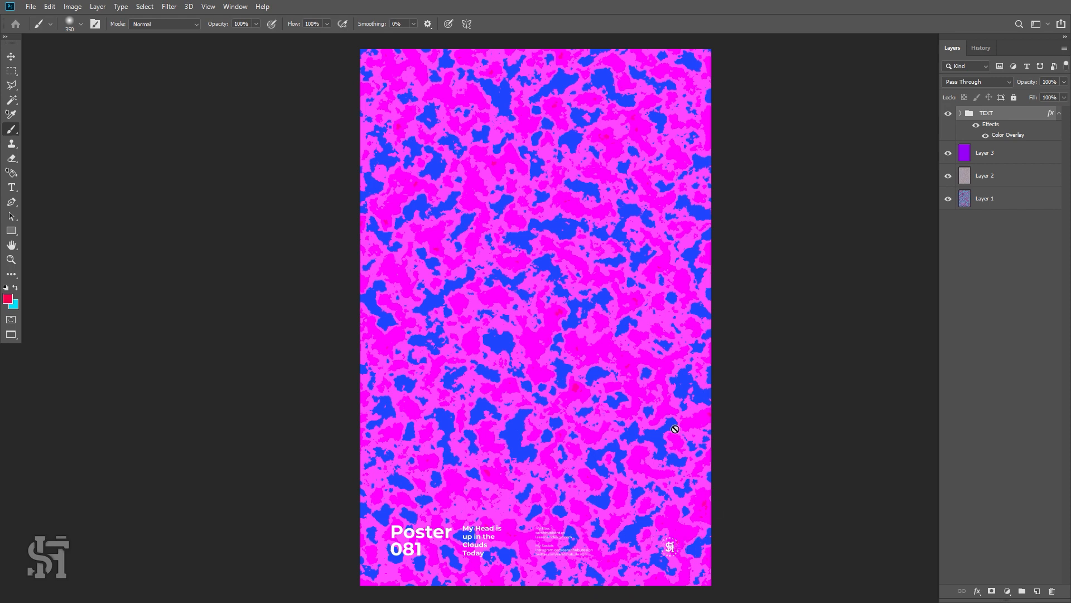
Paste the copied monogram logo as a new layer, show the guides and move it beside the poster's round badge logo.
key(v)
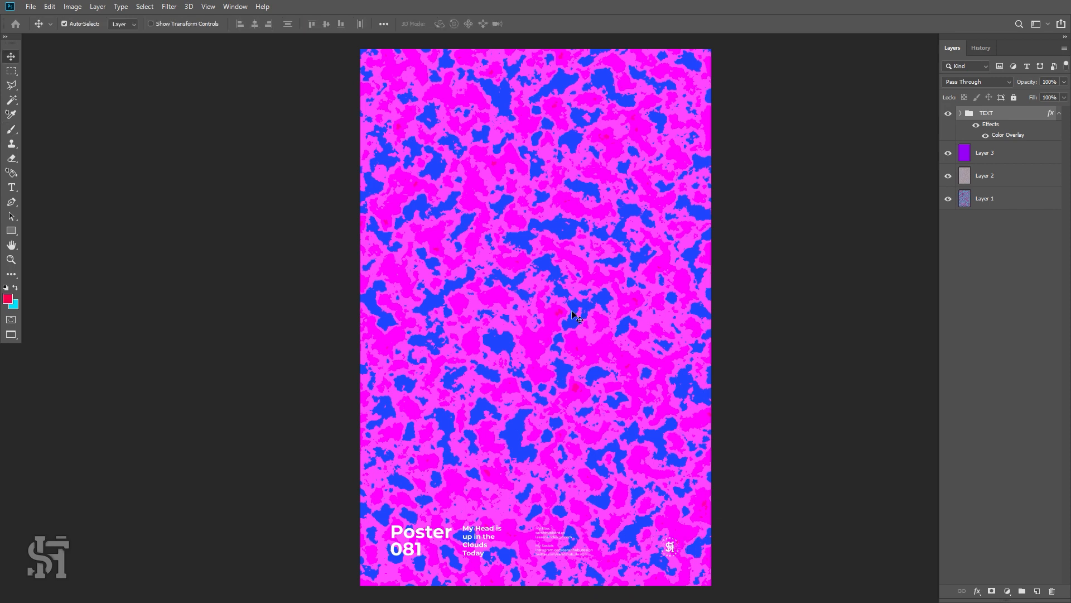
key(ctrl+v)
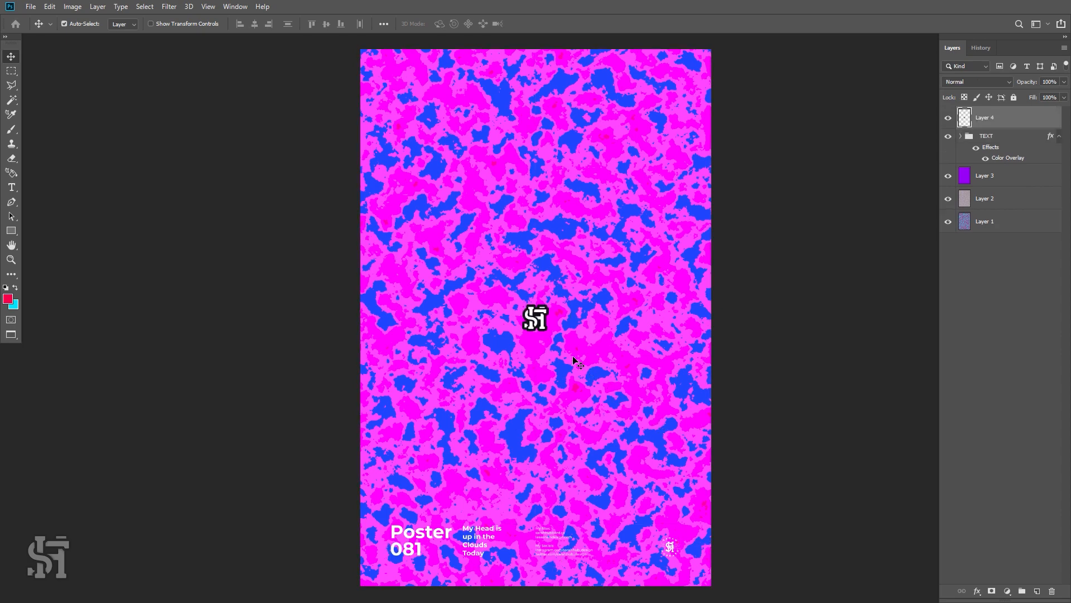
drag(536, 319, 632, 481)
key(z)
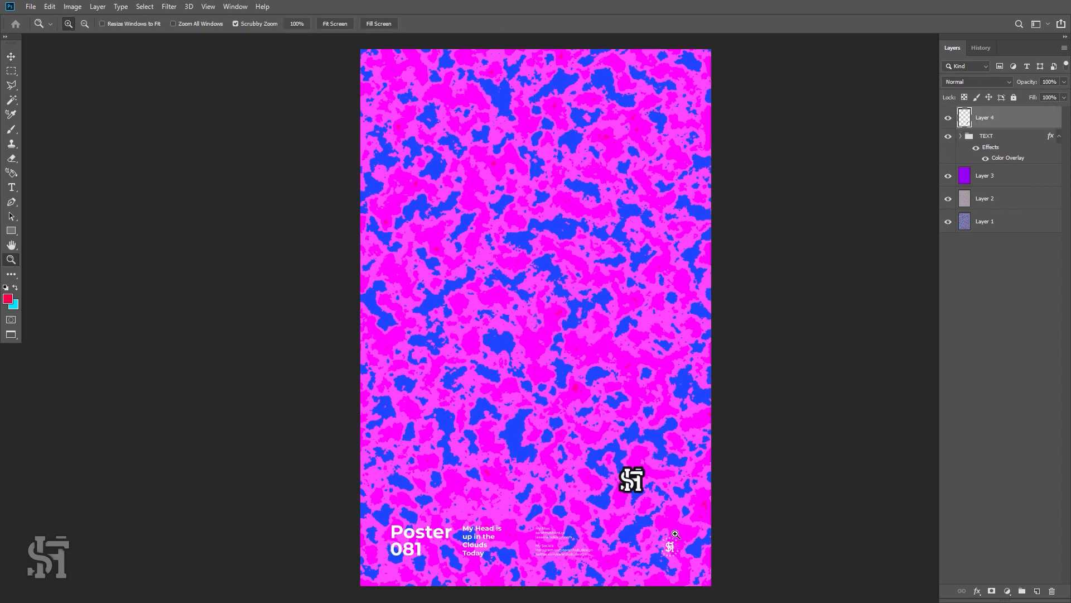
key(ctrl+;)
scroll(677, 522, down, 6)
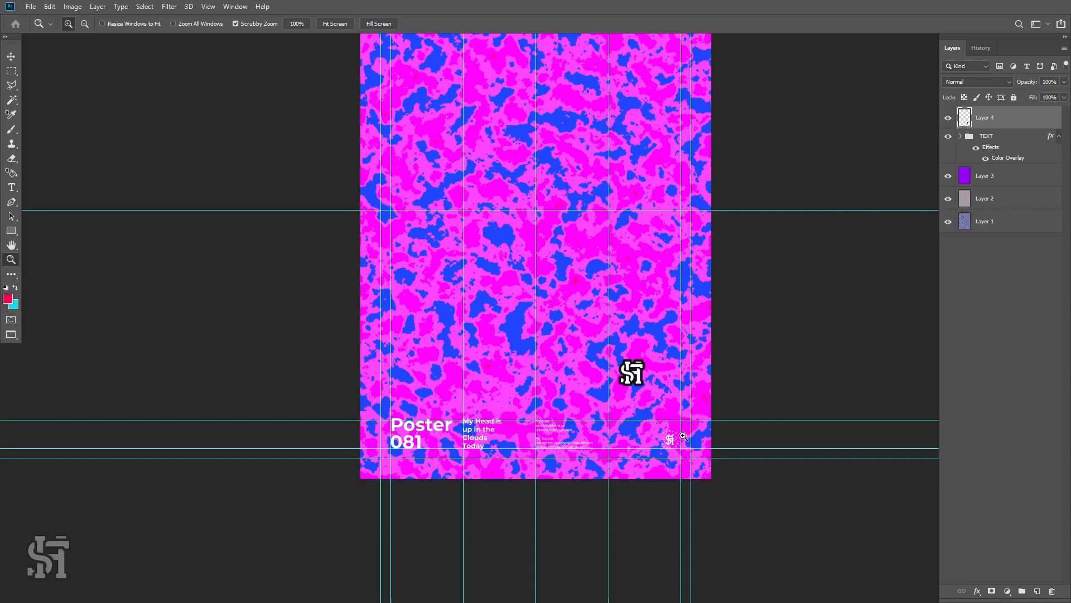
drag(686, 448, 758, 495)
click(11, 57)
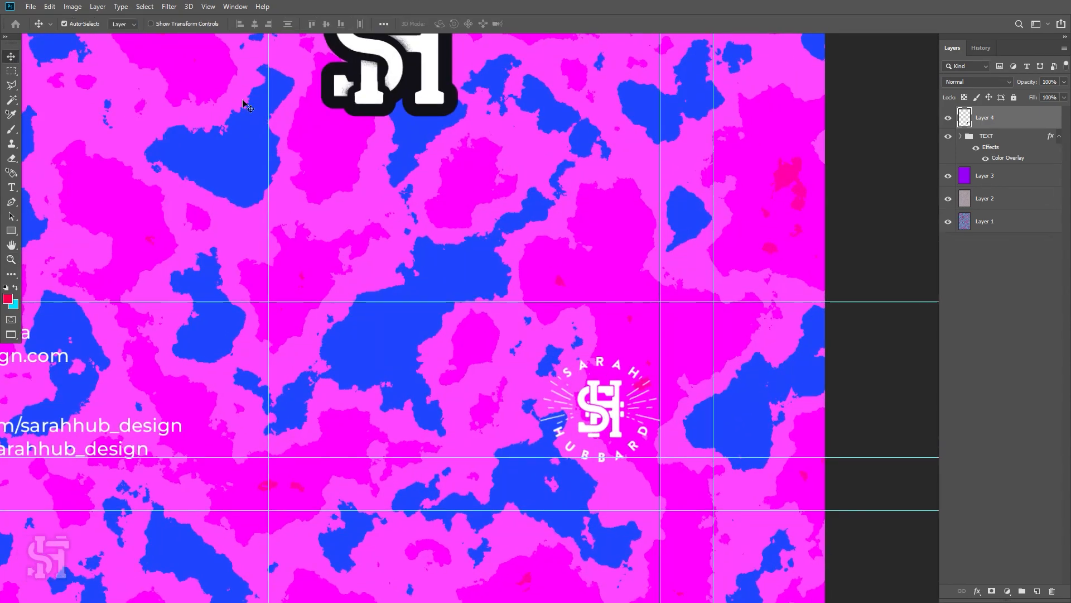
drag(335, 94, 398, 439)
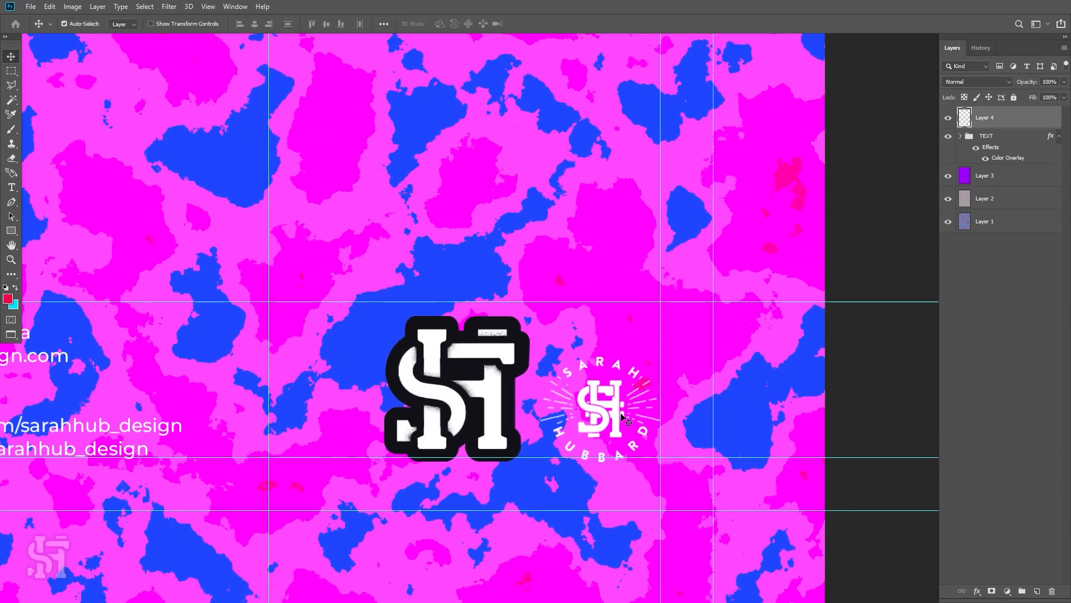
Delete the round badge logo and move the pasted monogram into its place.
drag(610, 404, 600, 394)
key(Delete)
drag(507, 367, 643, 361)
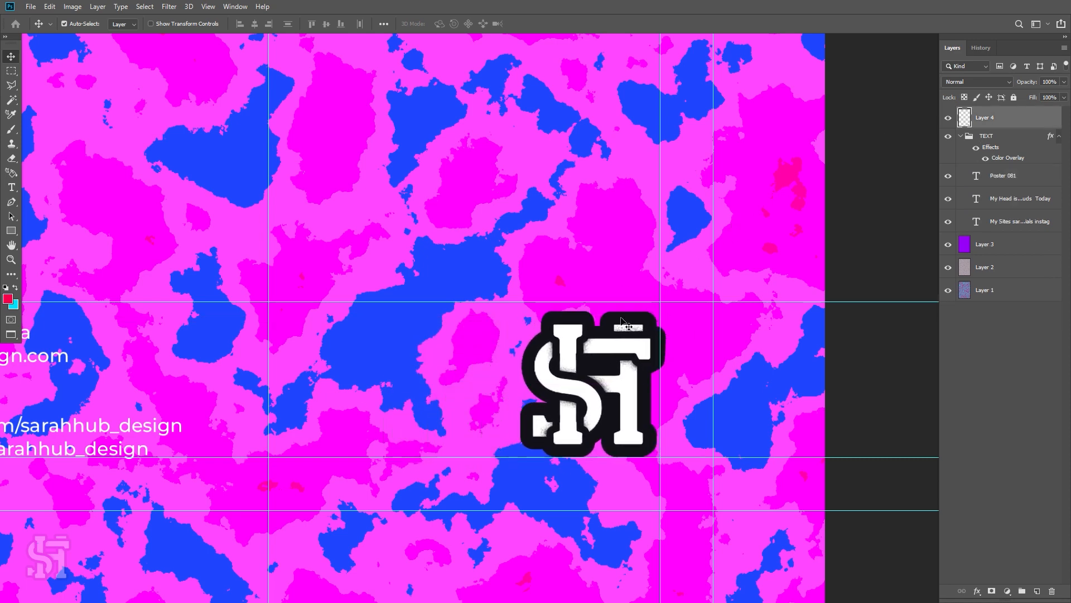
Set the monogram layer's blending mode to Lighten and align the logo with the lower-right margin guides.
click(962, 82)
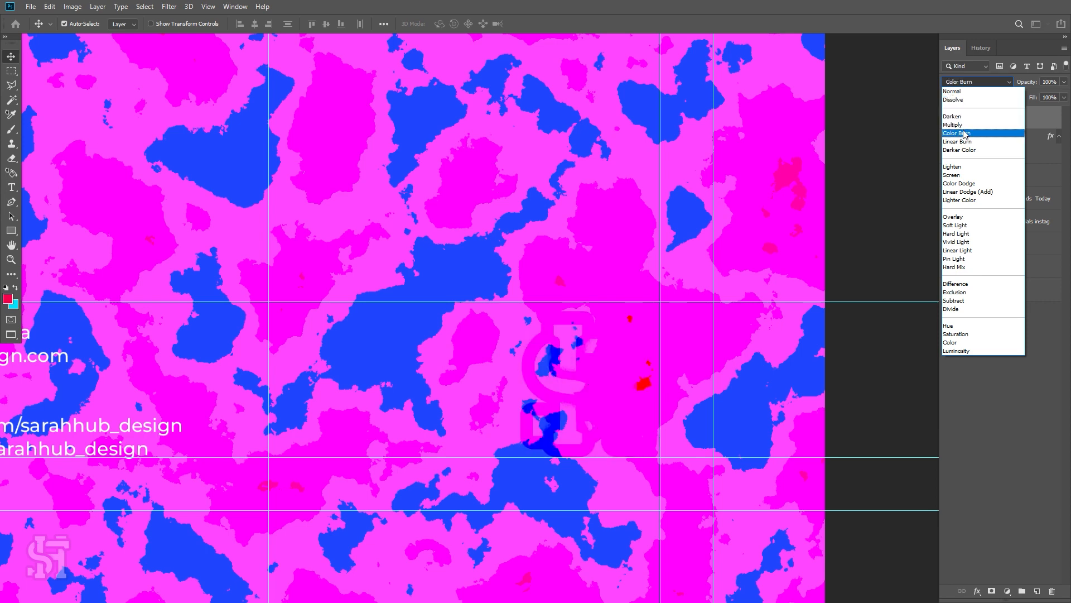
click(965, 168)
drag(629, 399, 646, 410)
key(Down)
key(Down)
key(Down)
key(Down)
key(Down)
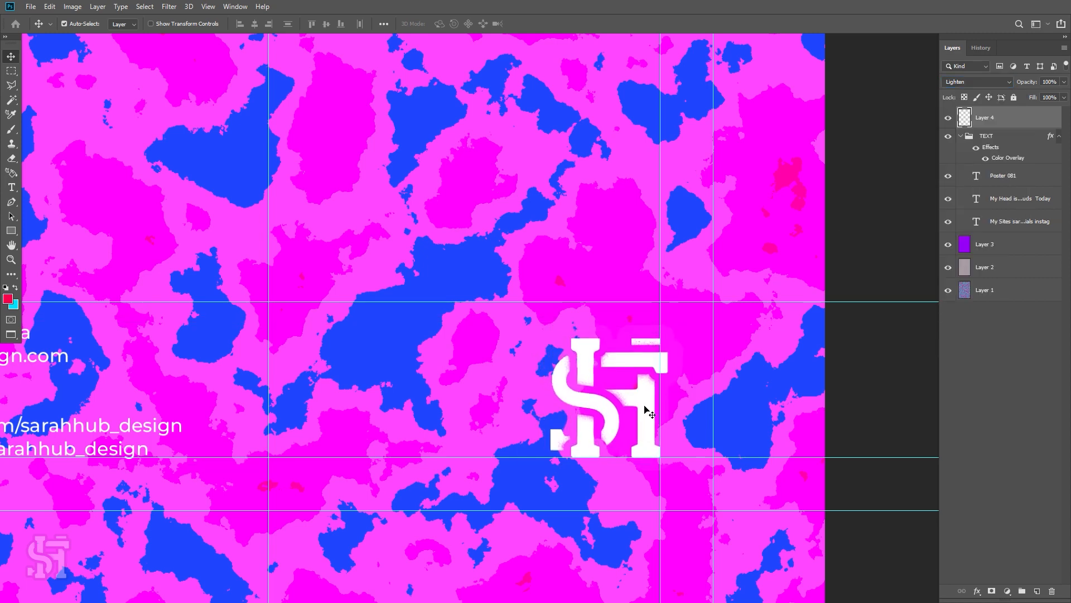
Scale the monogram logo down with Free Transform, keeping it near the poster's lower-right corner.
key(h)
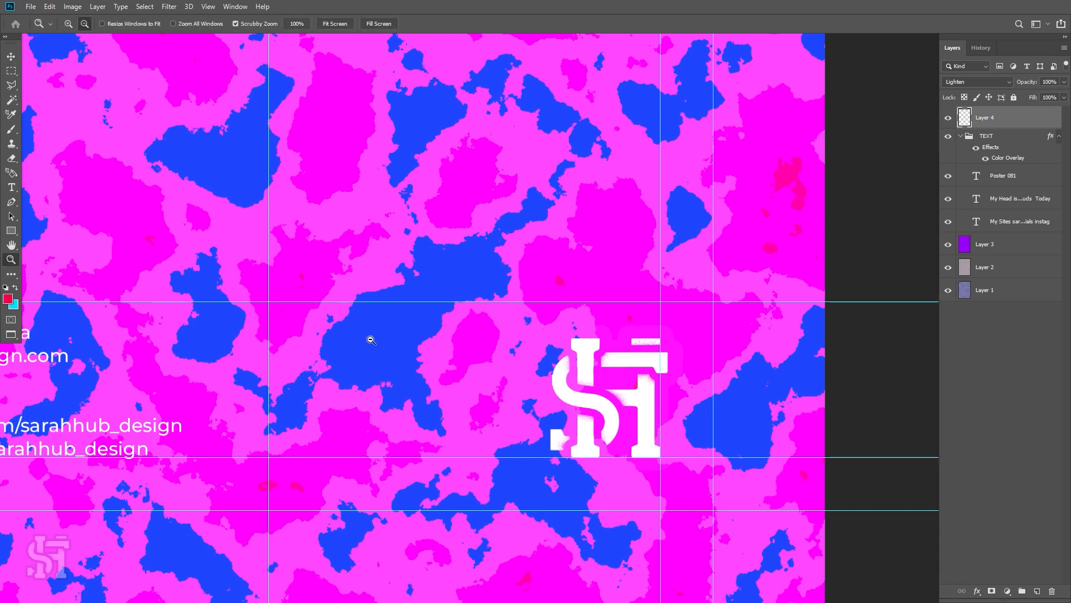
scroll(480, 337, down, 5)
drag(480, 337, 636, 392)
key(v)
key(ctrl+t)
key(Return)
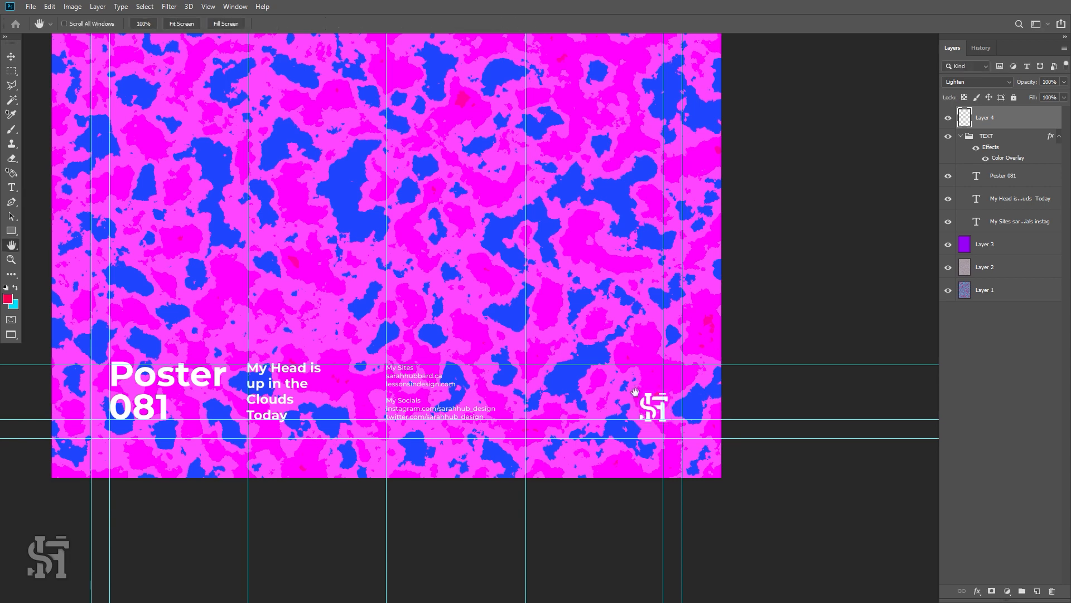
Nudge the monogram left and up to meet the margin guides, and hide the guides.
click(14, 60)
key(Left)
key(Left)
key(Left)
key(Left)
key(Left)
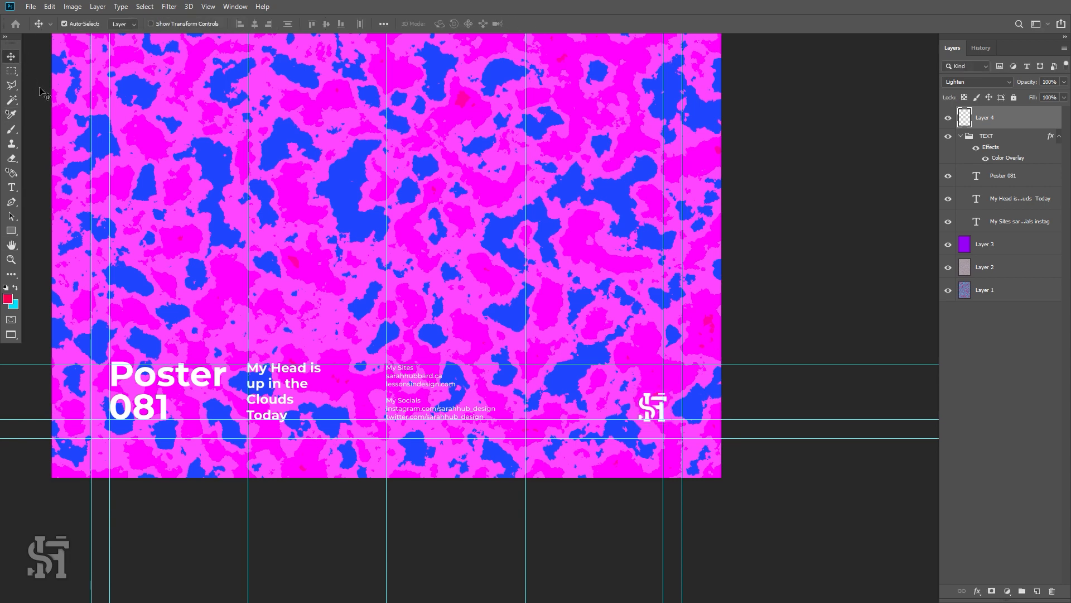
key(Up)
key(Up)
key(Up)
key(Up)
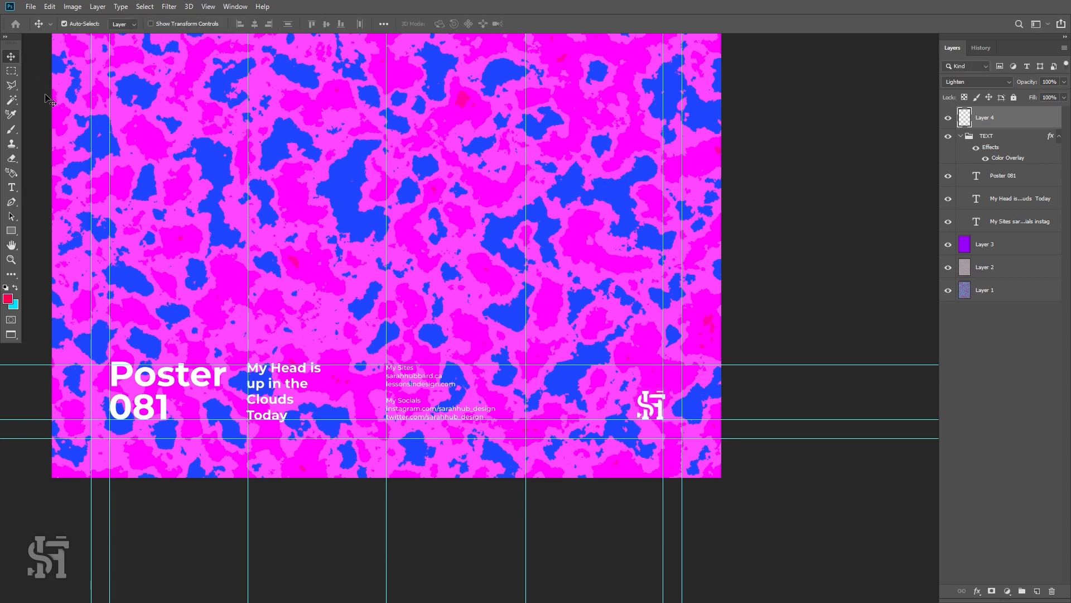
key(Left)
key(Left)
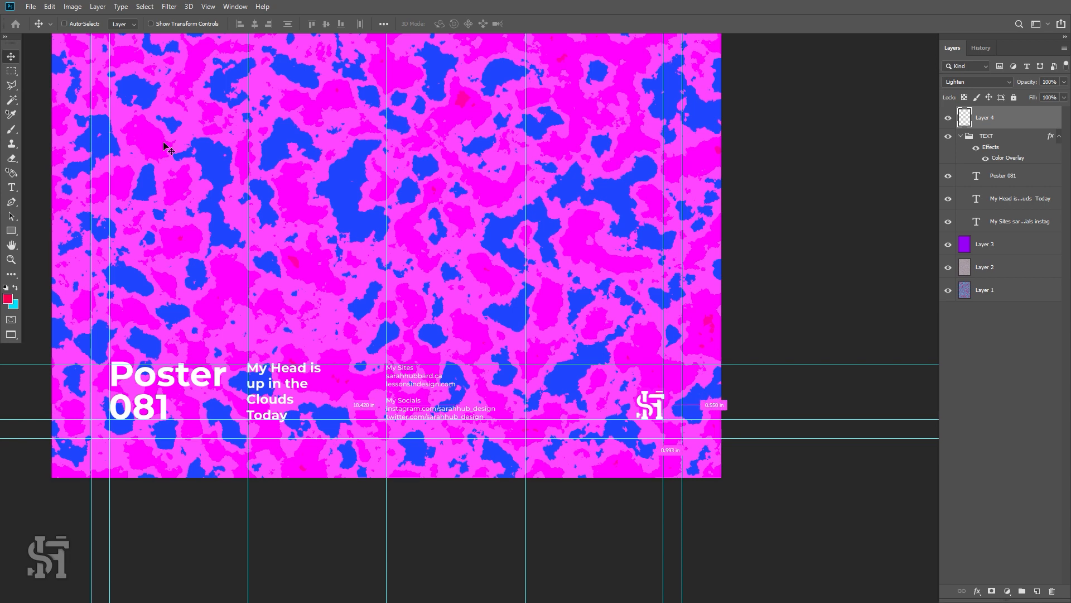
key(ctrl+semicolon)
key(ctrl+0)
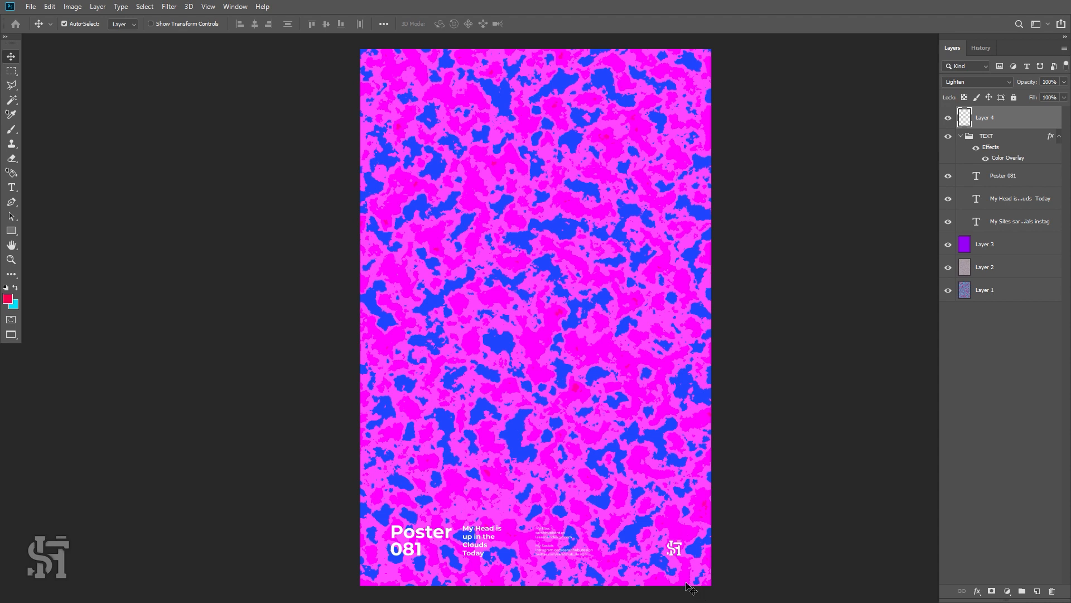
key(space)
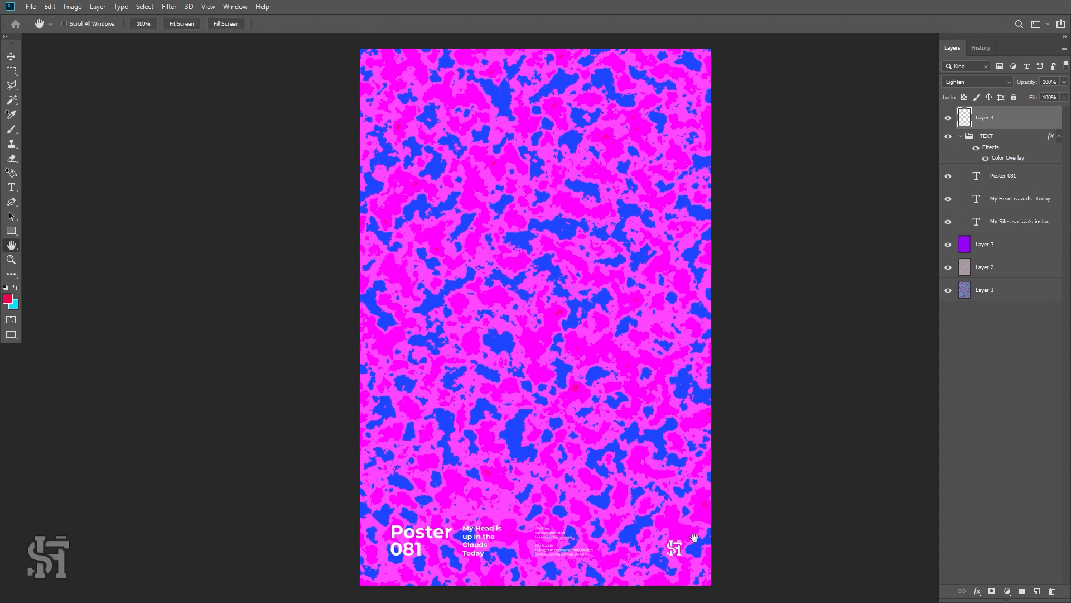
drag(697, 544, 660, 488)
drag(596, 389, 617, 429)
drag(579, 332, 596, 352)
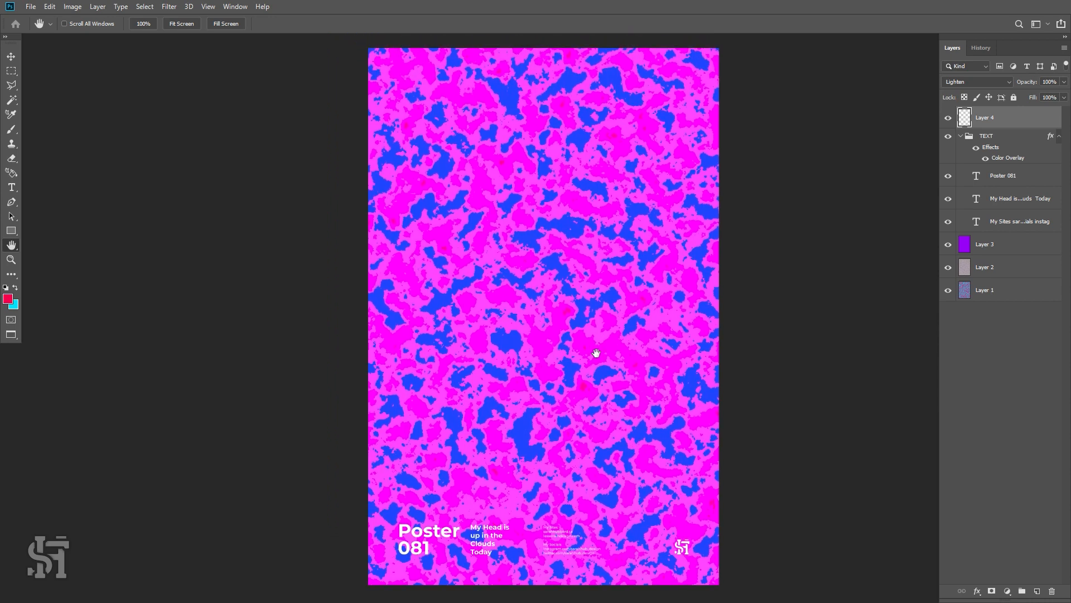
click(12, 56)
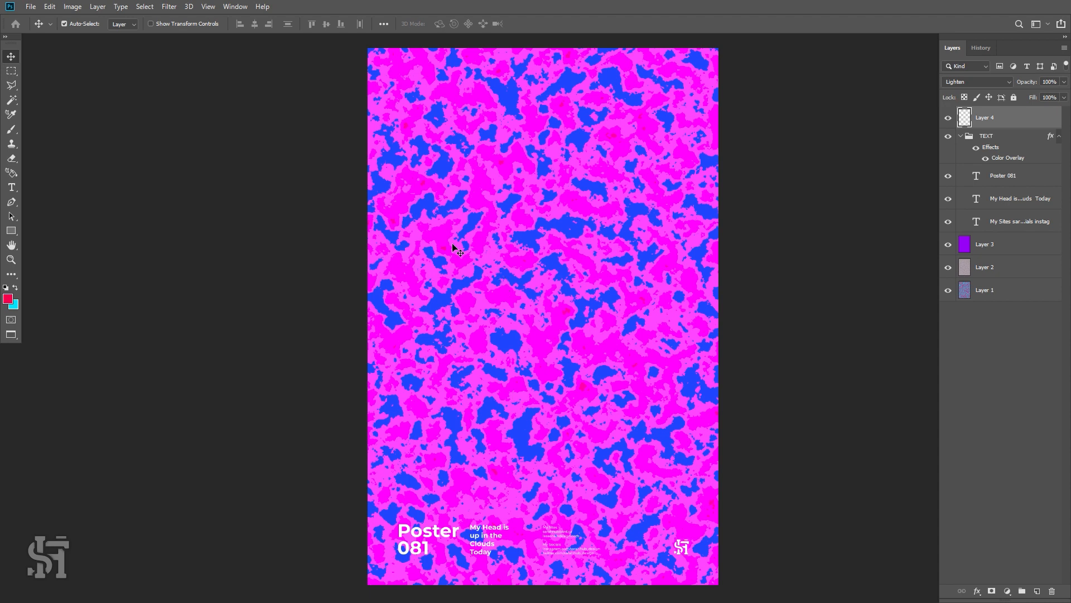
Add the text "Clouds" in a text box across the poster's middle, in cyan Montserrat Bold at 72 pt.
key(t)
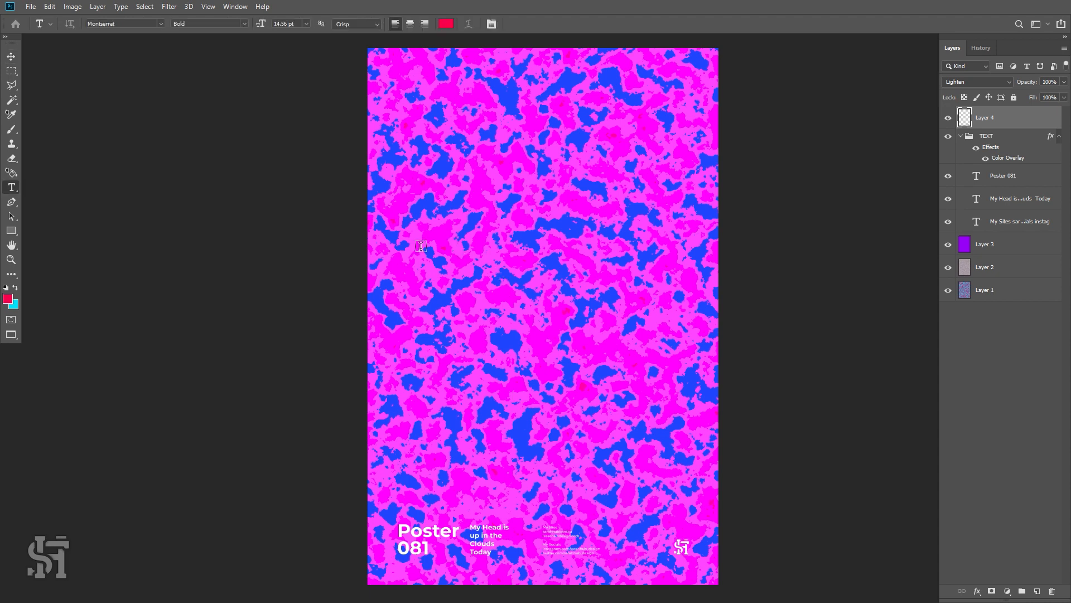
drag(400, 232, 681, 397)
key(BackSpace)
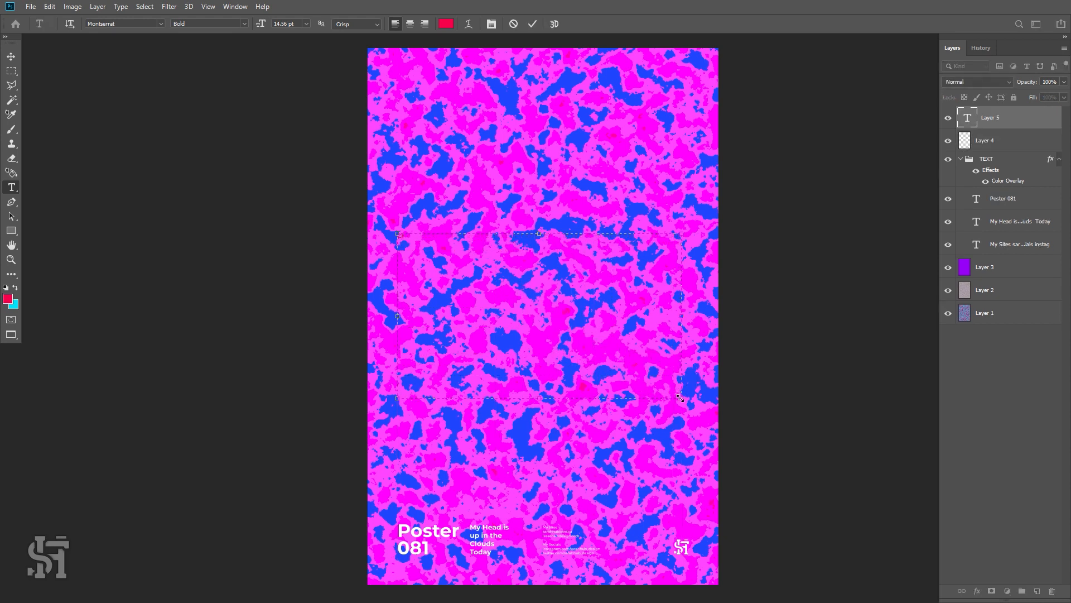
text(Clouds)
key(ctrl+a)
click(15, 288)
click(306, 23)
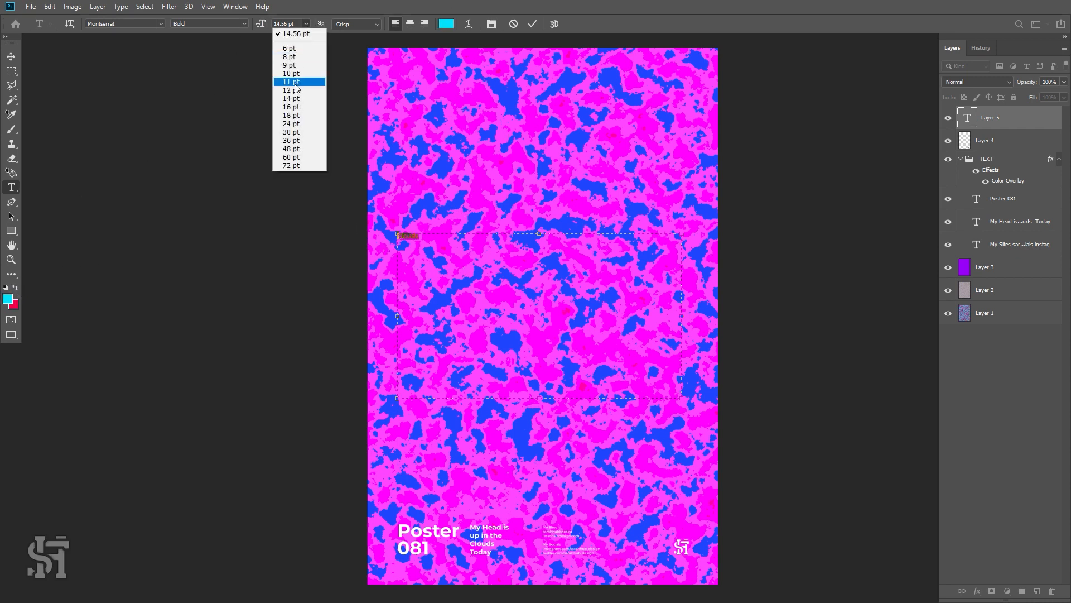
click(297, 165)
click(522, 281)
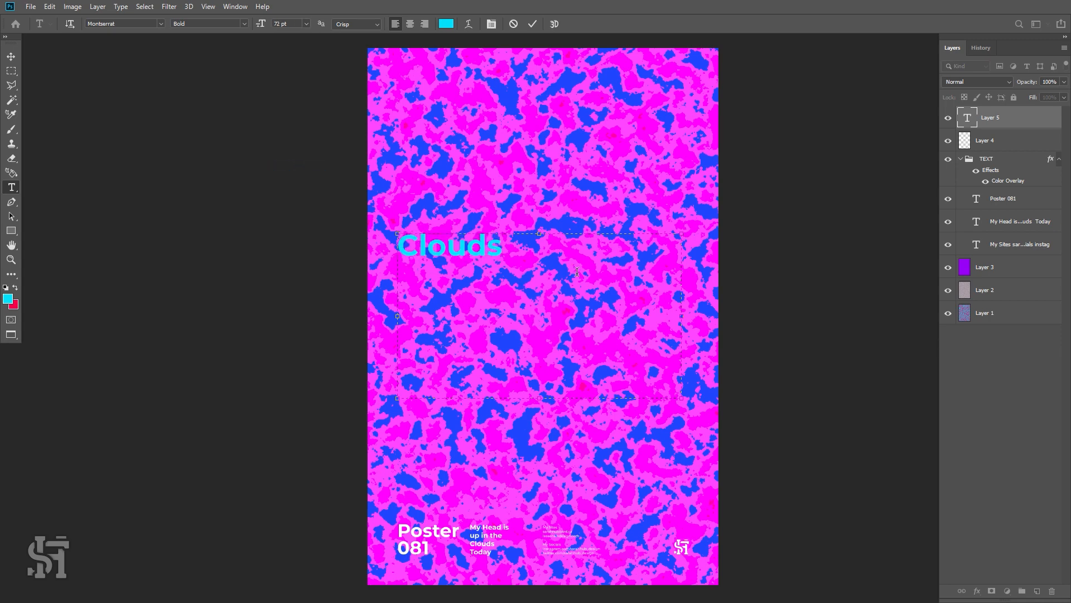
Enlarge the "Clouds" text with Free Transform to about 170.58 pt so it spans most of the poster's width.
drag(685, 398, 649, 460)
click(11, 57)
key(ctrl+t)
key(Return)
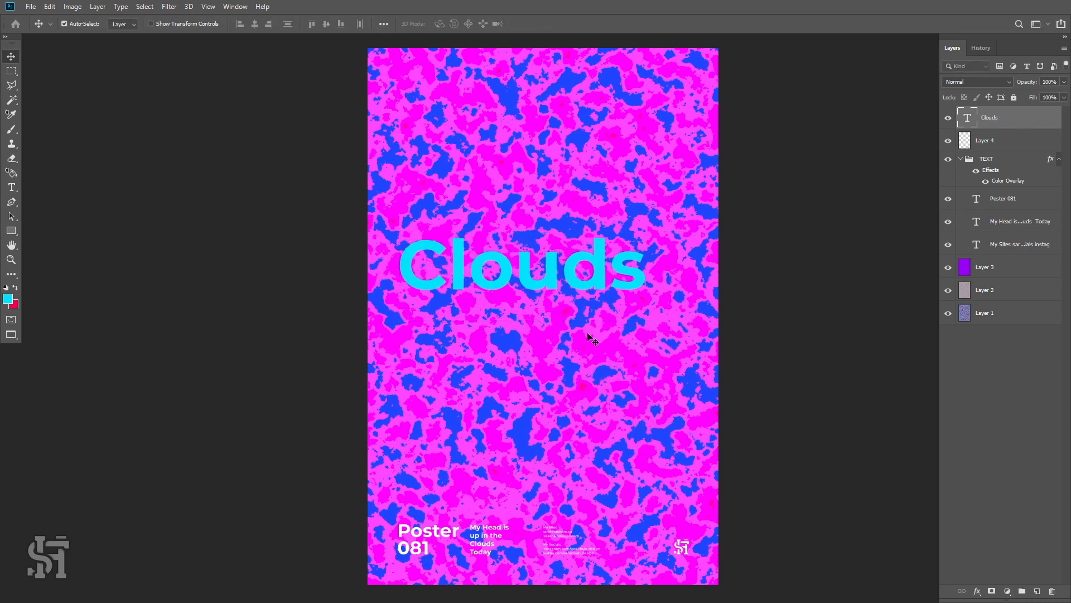
key(t)
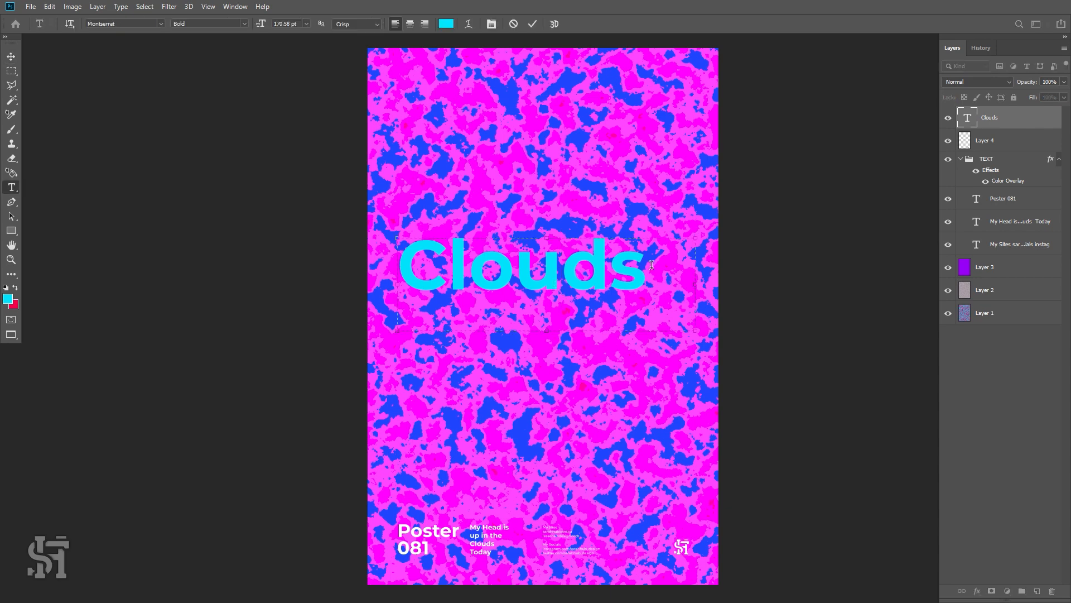
drag(649, 268, 284, 261)
click(8, 300)
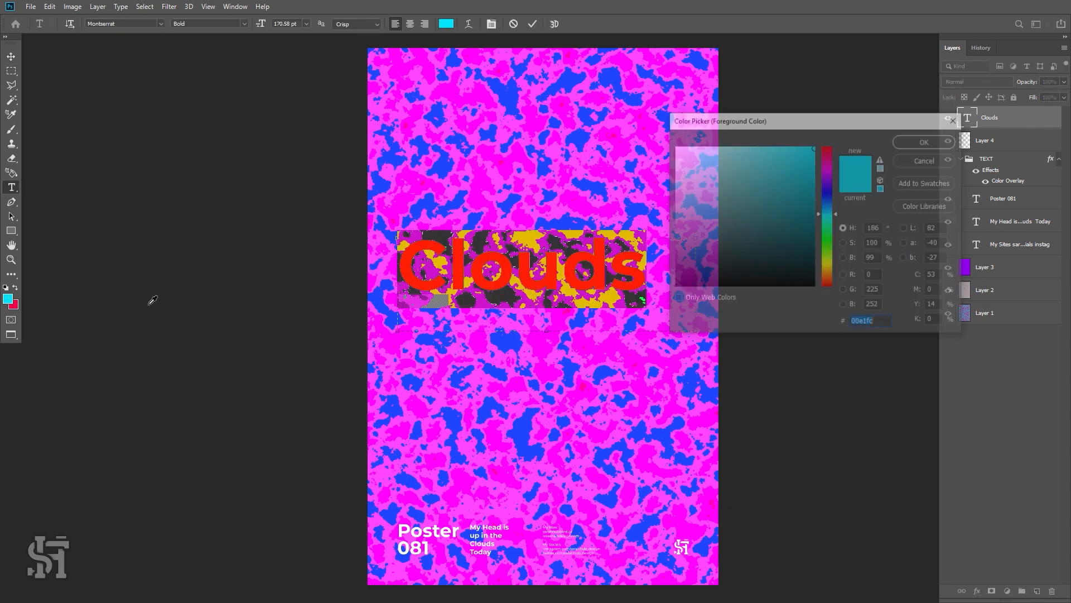
click(905, 159)
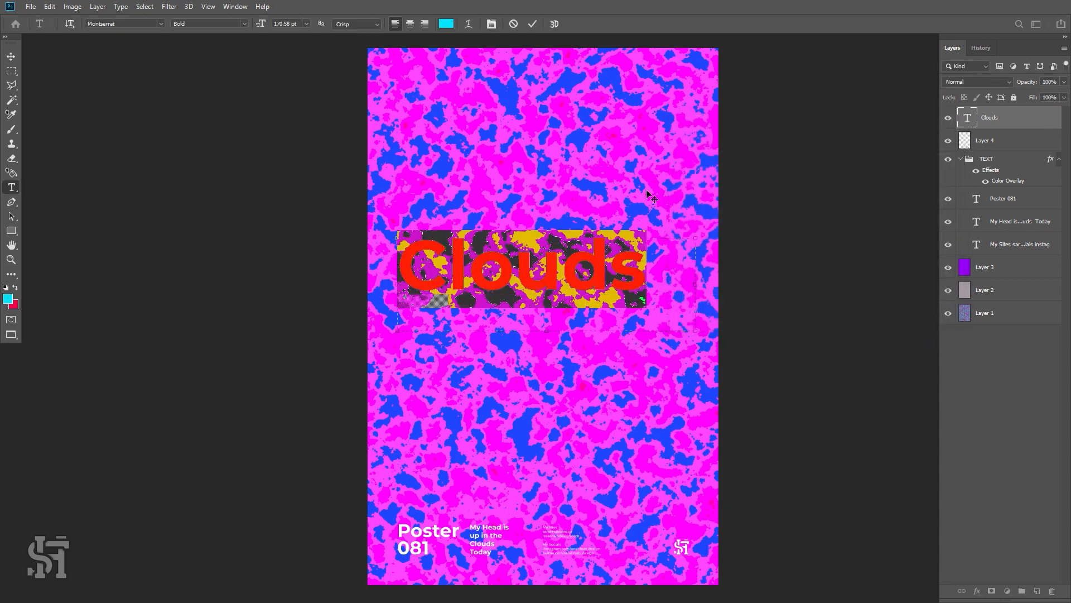
Recolour the "Clouds" title white and move it near the poster's horizontal centre.
click(8, 299)
click(679, 147)
click(918, 144)
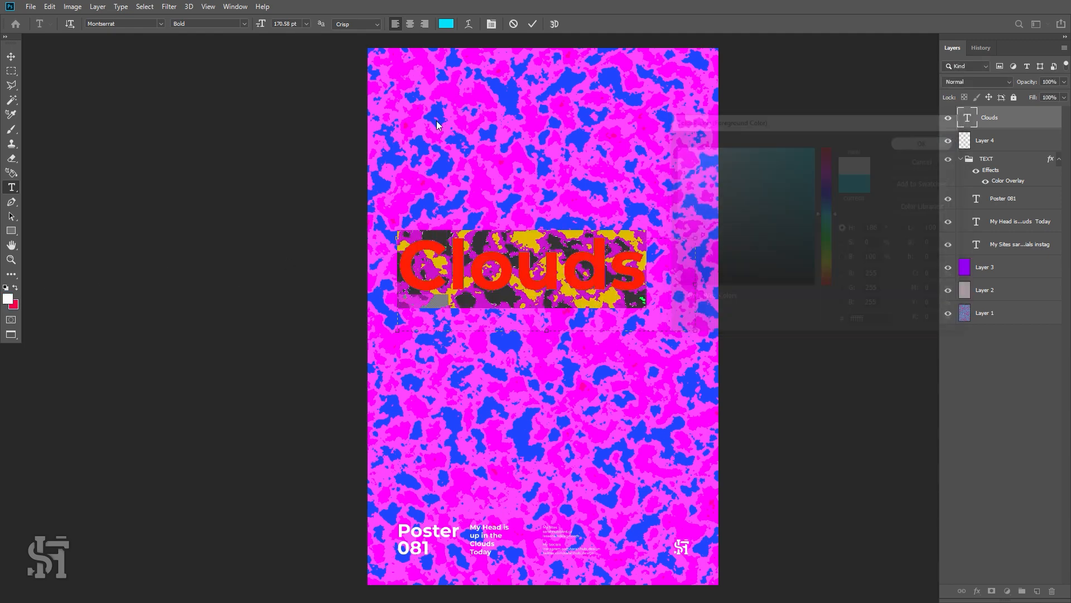
click(11, 56)
drag(533, 290, 557, 321)
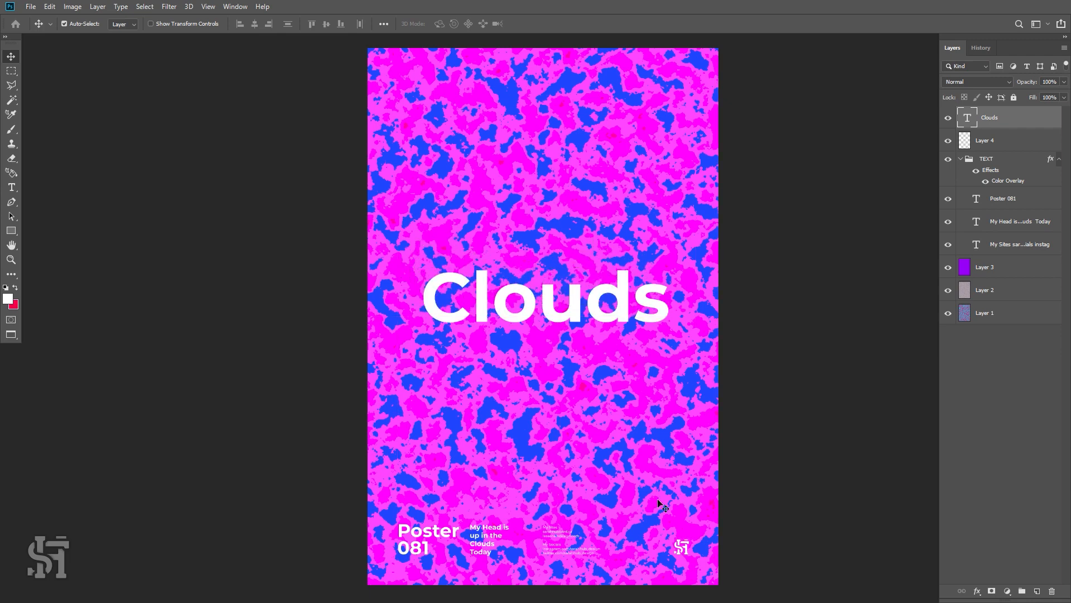
Retype the title in capitals as "CLOUDS" and widen its text box so the whole word fits.
key(t)
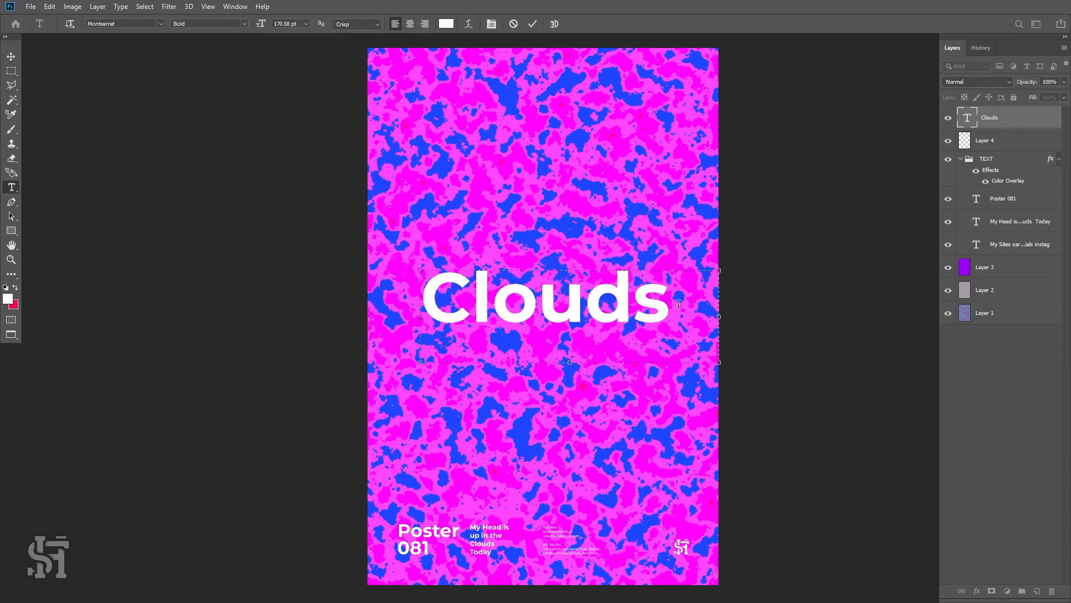
drag(670, 298, 479, 305)
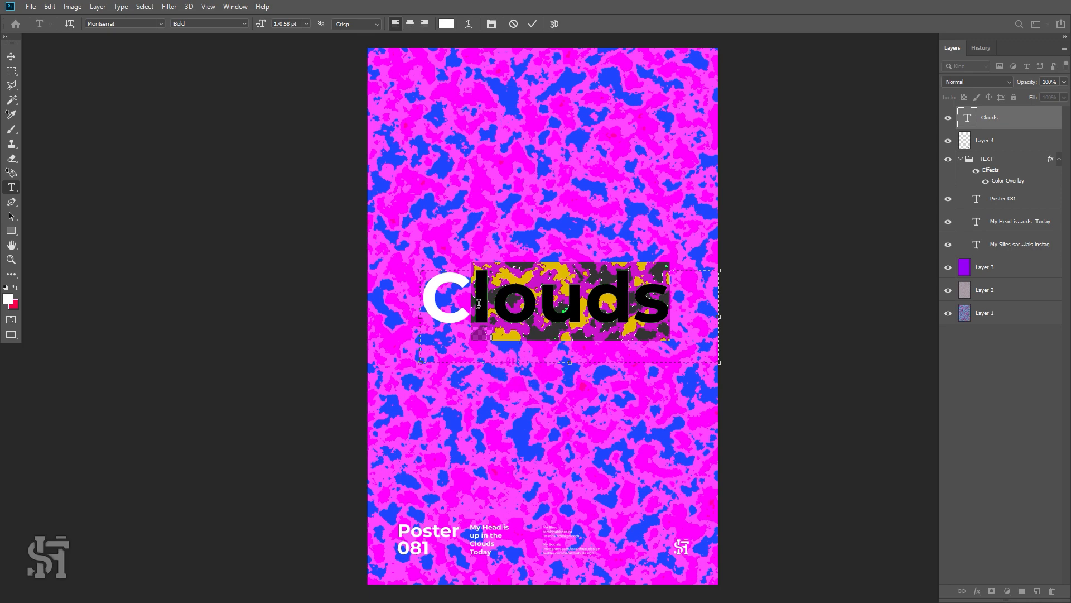
text(LOUD)
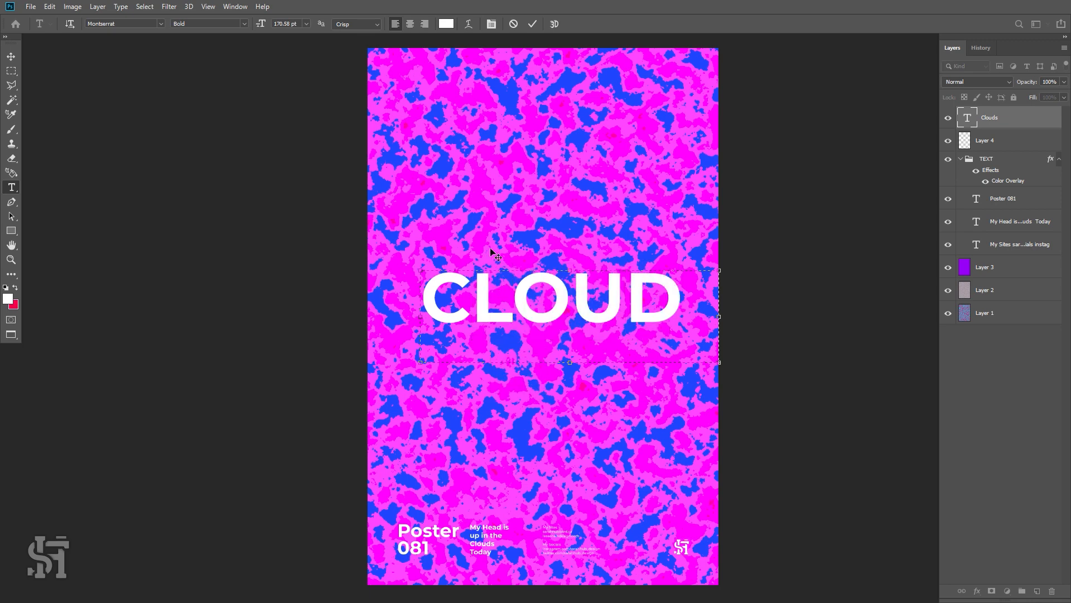
drag(710, 366, 784, 363)
Move the CLOUDS title to the poster's centre and check its placement against the guides.
click(11, 56)
drag(484, 307, 455, 312)
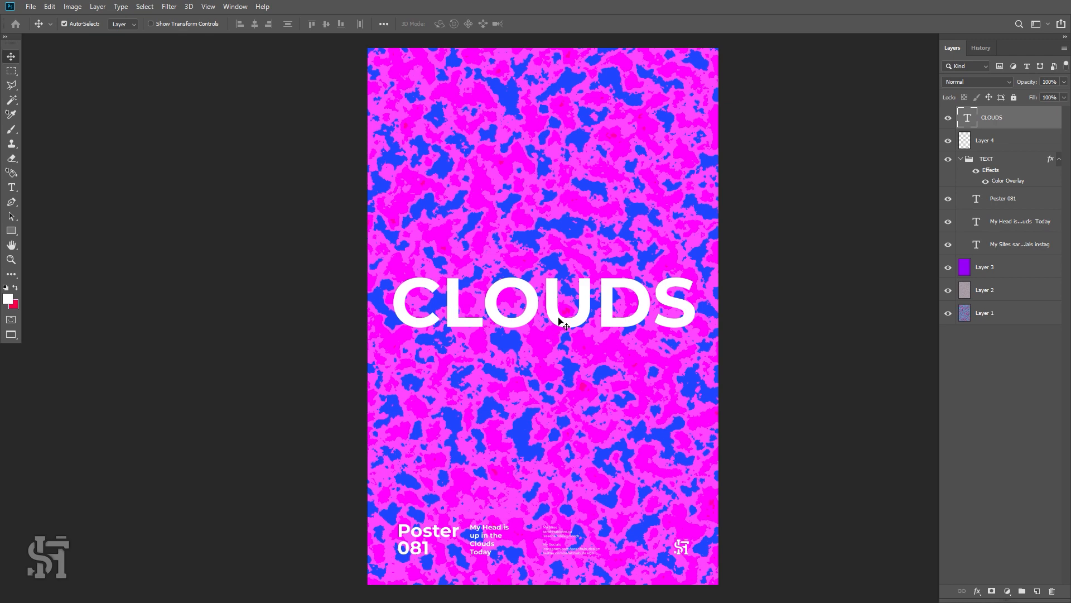
mouse_move(558, 323)
mouse_down()
mouse_move(592, 329)
mouse_move(557, 326)
mouse_move(564, 336)
mouse_up()
key(ctrl+semicolon)
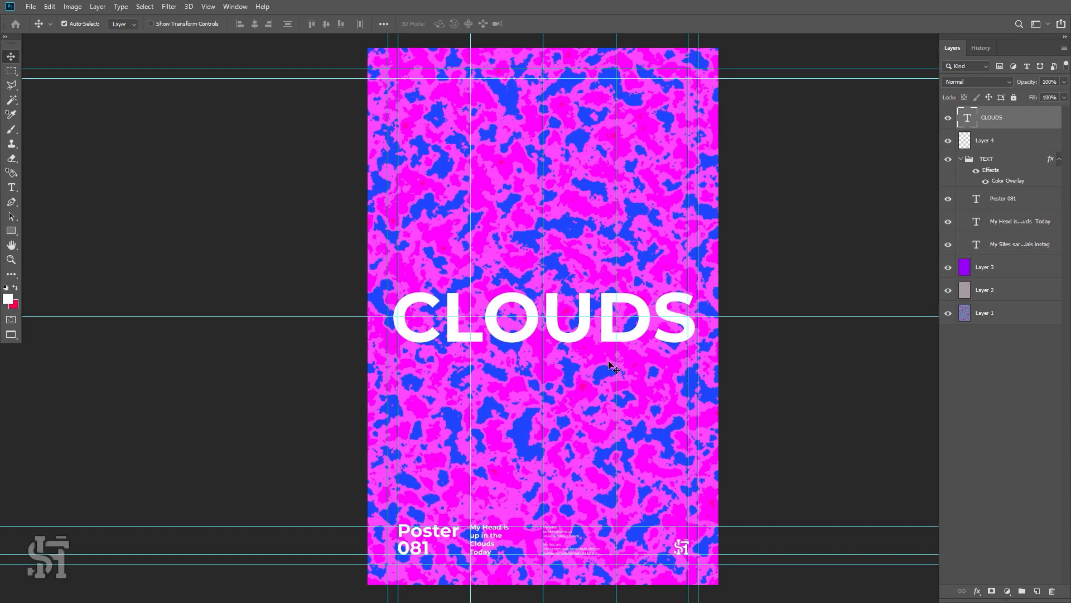
key(ctrl+semicolon)
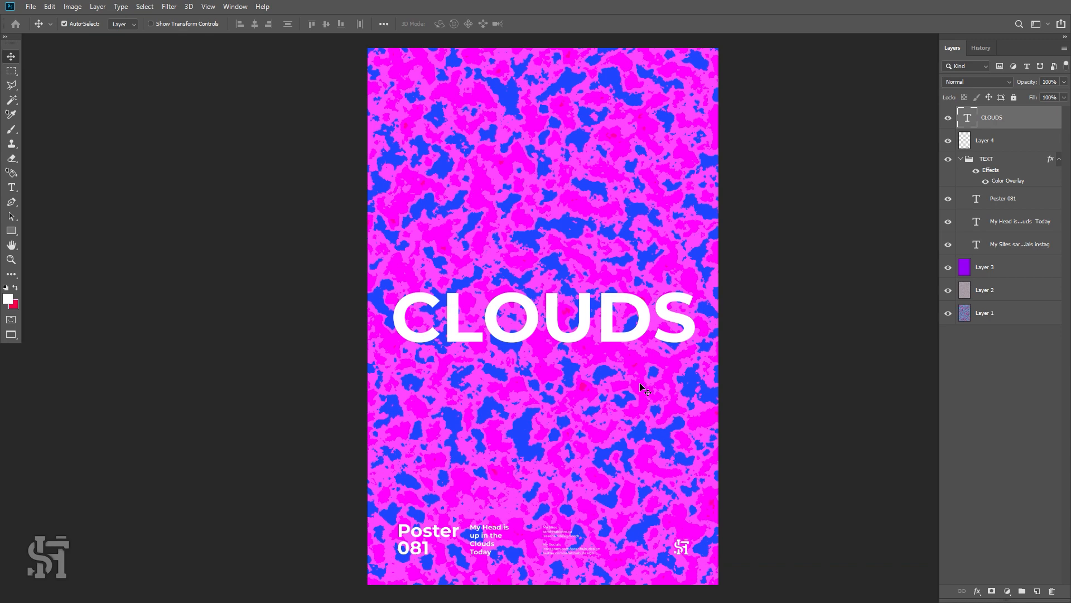
Set the tracking of the letter U in the title to -25 and close the Character settings.
key(t)
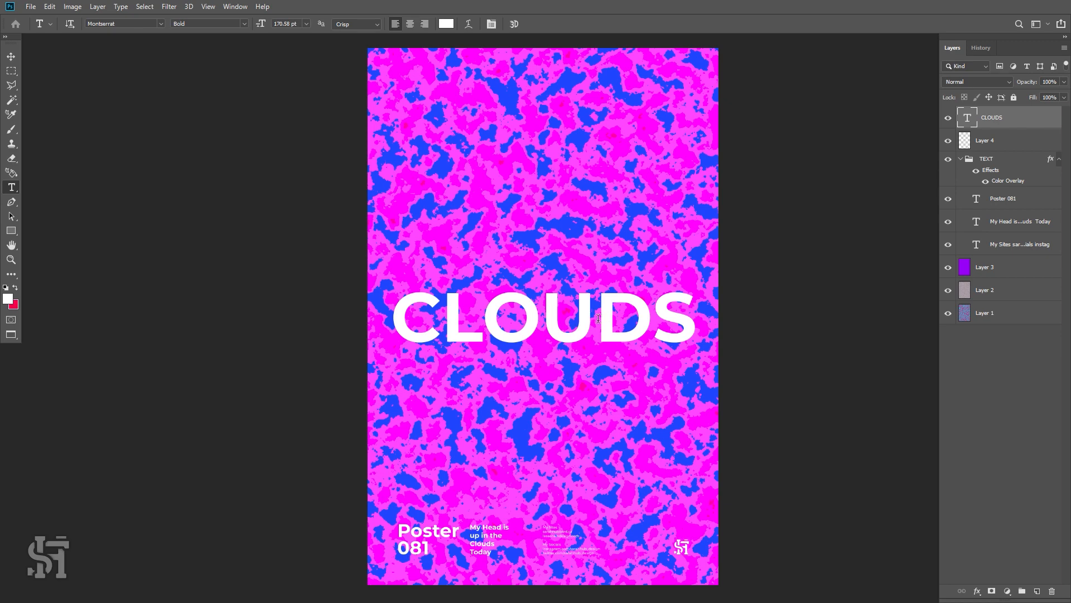
drag(600, 318, 540, 319)
click(235, 6)
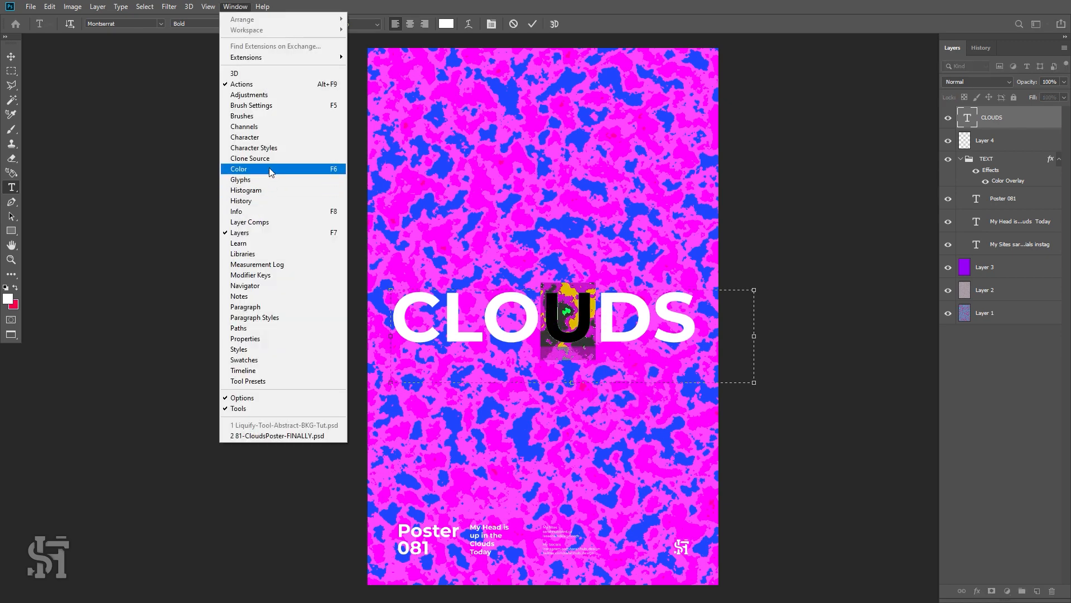
click(245, 137)
click(876, 164)
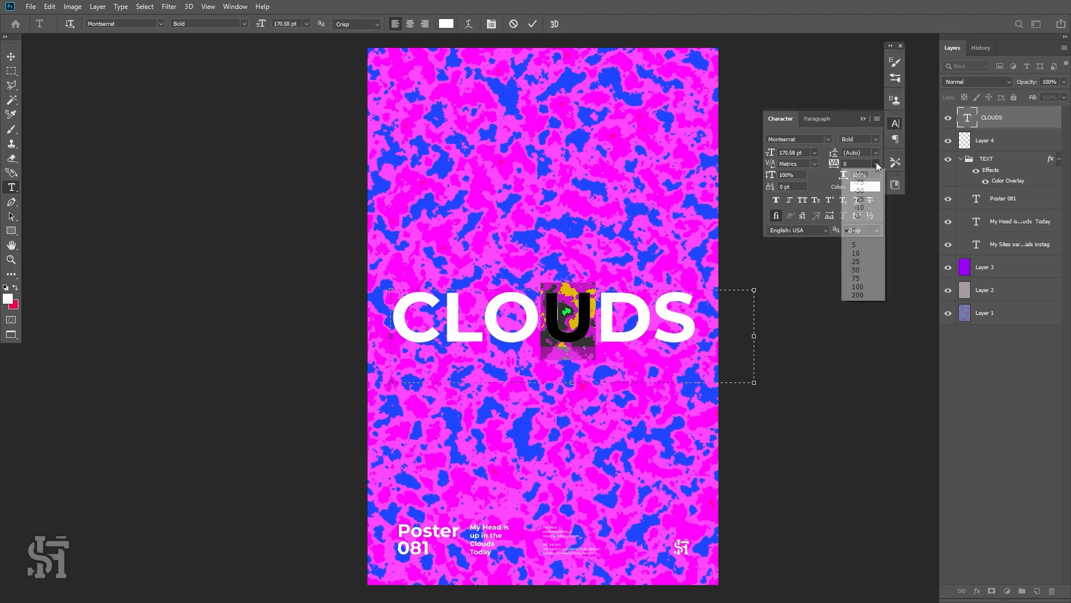
click(851, 204)
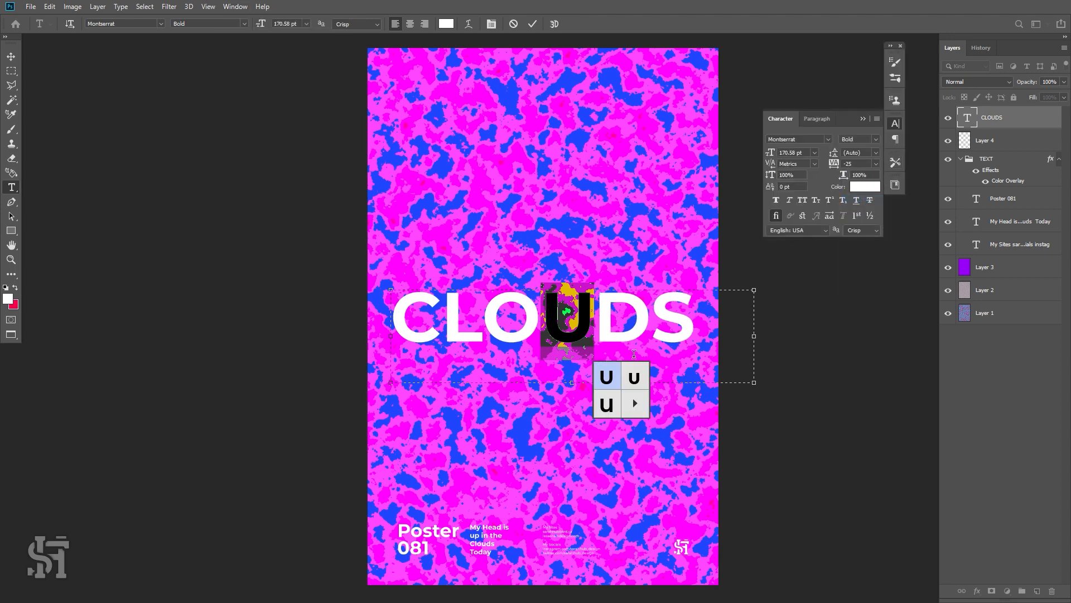
click(662, 329)
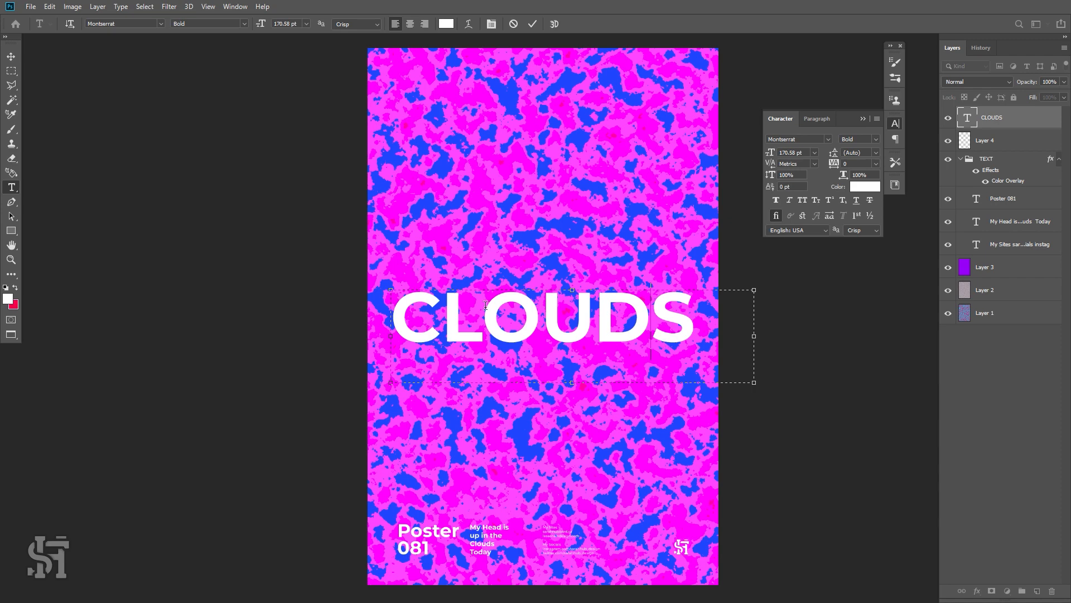
click(11, 57)
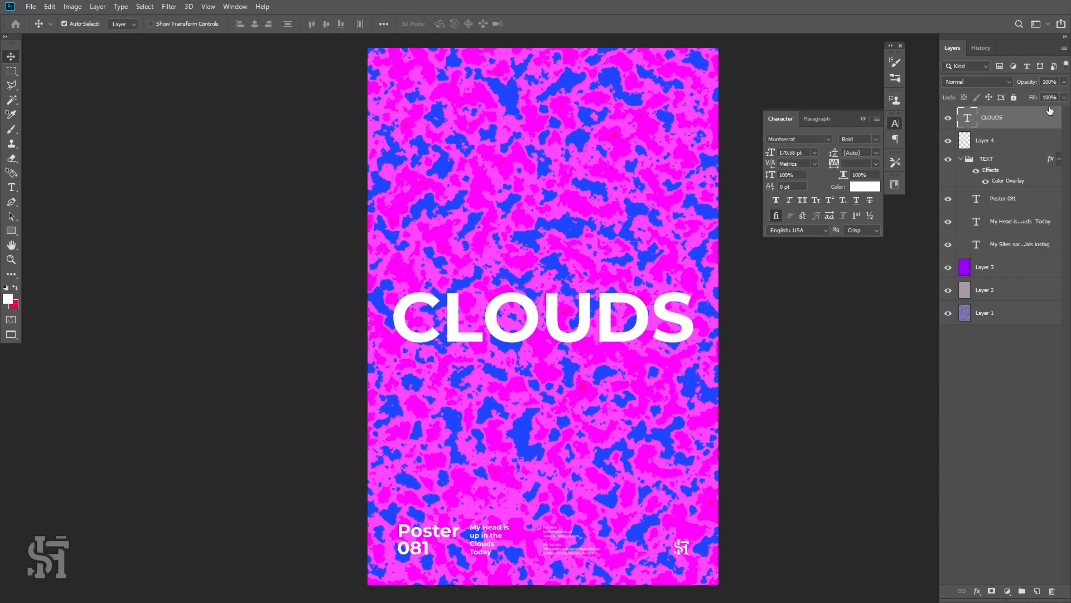
click(863, 119)
click(900, 46)
Rotate the CLOUDS title 90° counter-clockwise so it reads upward, placing it near the poster's centre.
drag(609, 334, 606, 260)
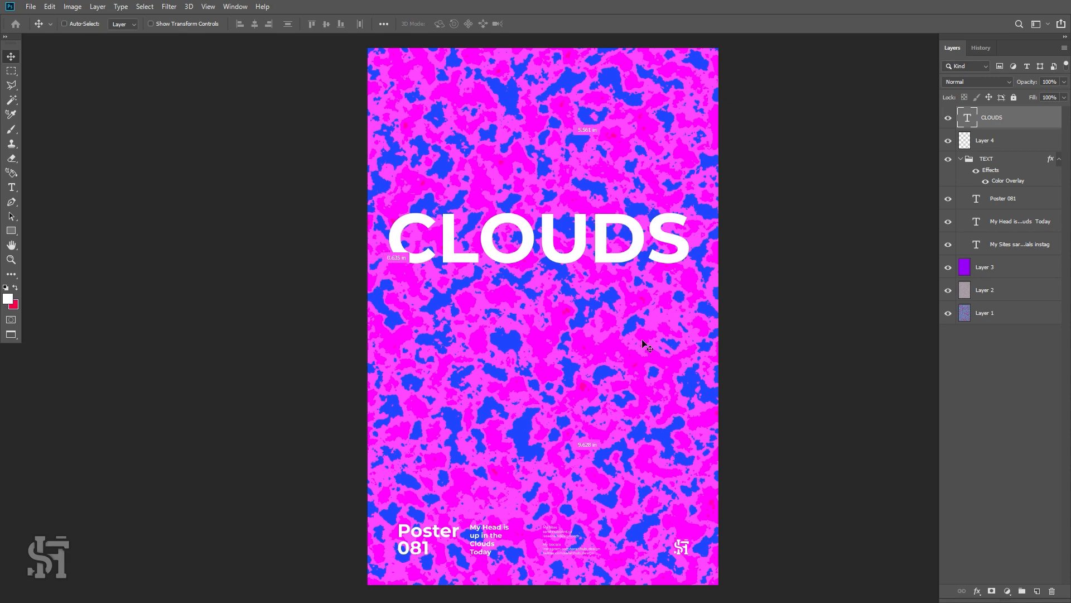
key(ctrl+t)
drag(725, 329, 618, 135)
key(Return)
mouse_move(567, 284)
mouse_down()
mouse_move(565, 304)
mouse_move(572, 292)
mouse_up()
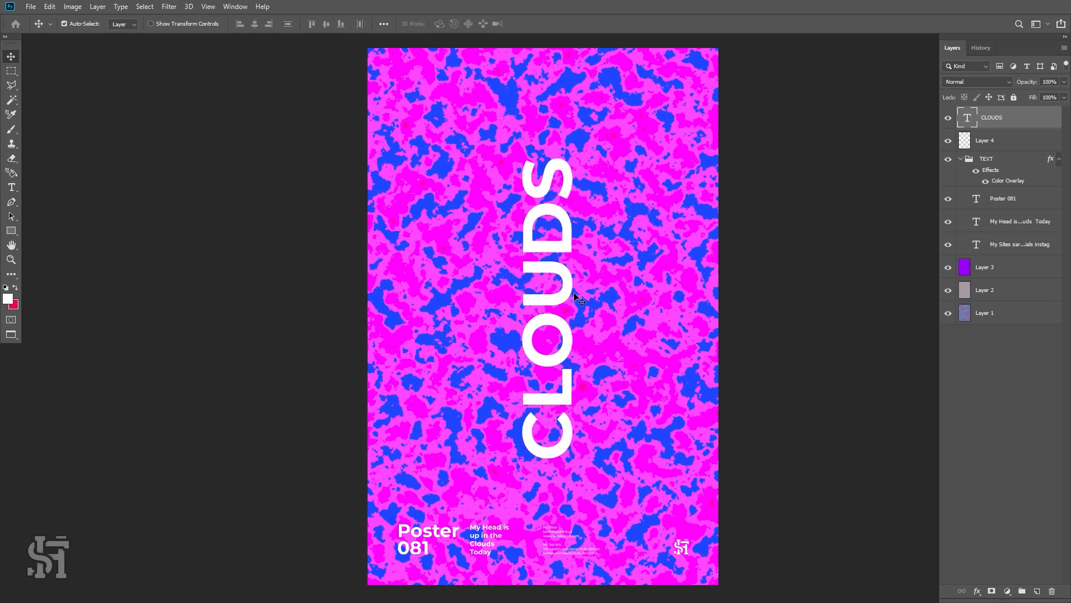
Show the guides and move the vertical title to the poster's upper-left corner, against the inner left margin guide.
key(ctrl+semicolon)
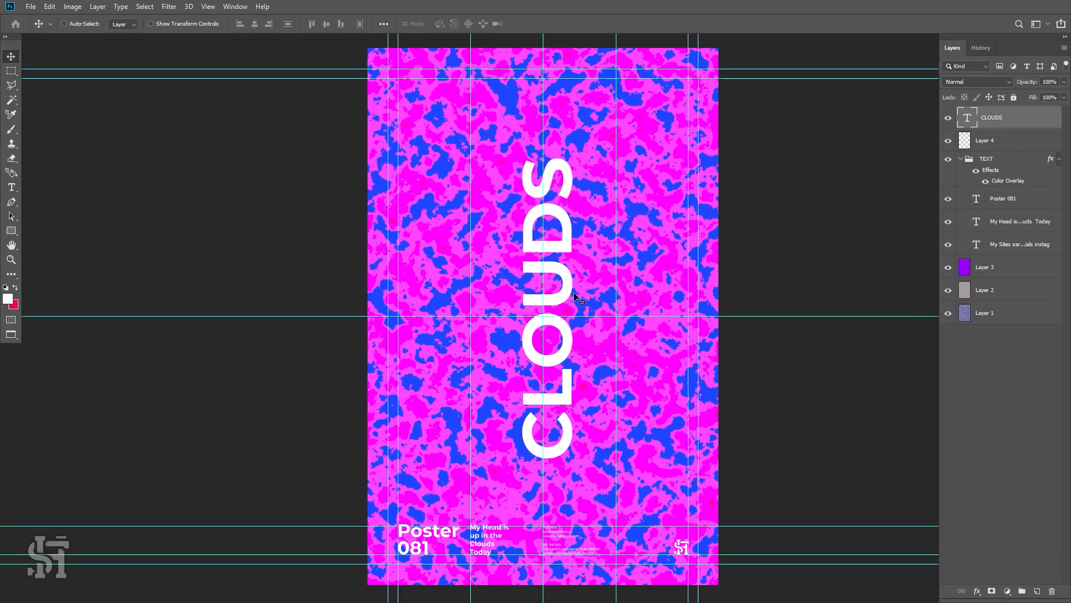
drag(576, 302, 442, 211)
key(Left)
key(Left)
key(Left)
key(Left)
key(Left)
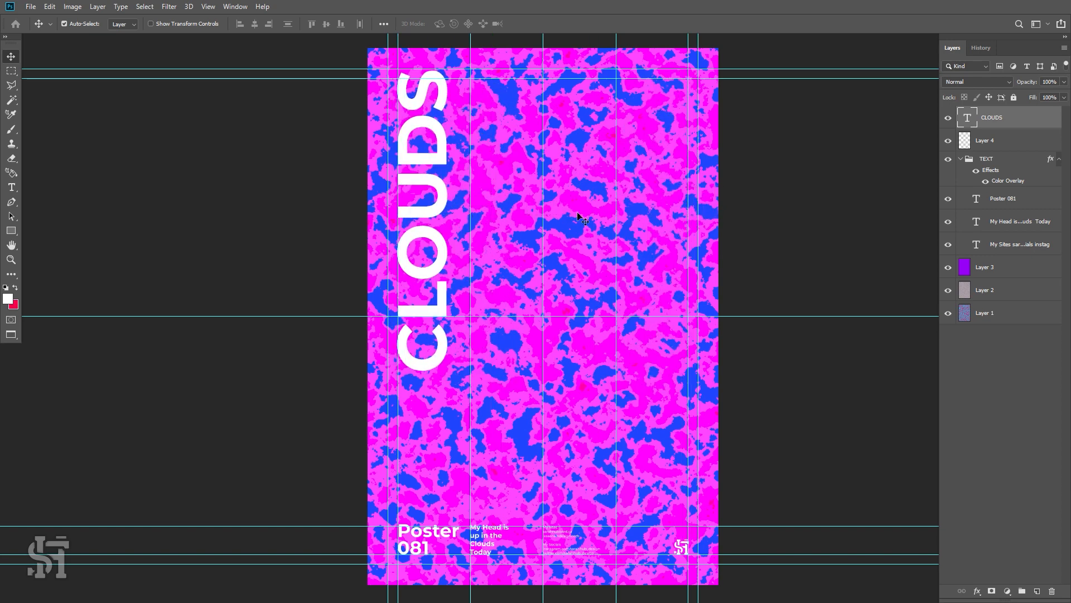
Nudge the vertical title up and down until its upper end sits near the inner top margin guide, and hide the guides.
key(Down)
key(Down)
key(Down)
key(Down)
key(Down)
key(Down)
key(Down)
key(Down)
key(Down)
key(Down)
key(Down)
key(Down)
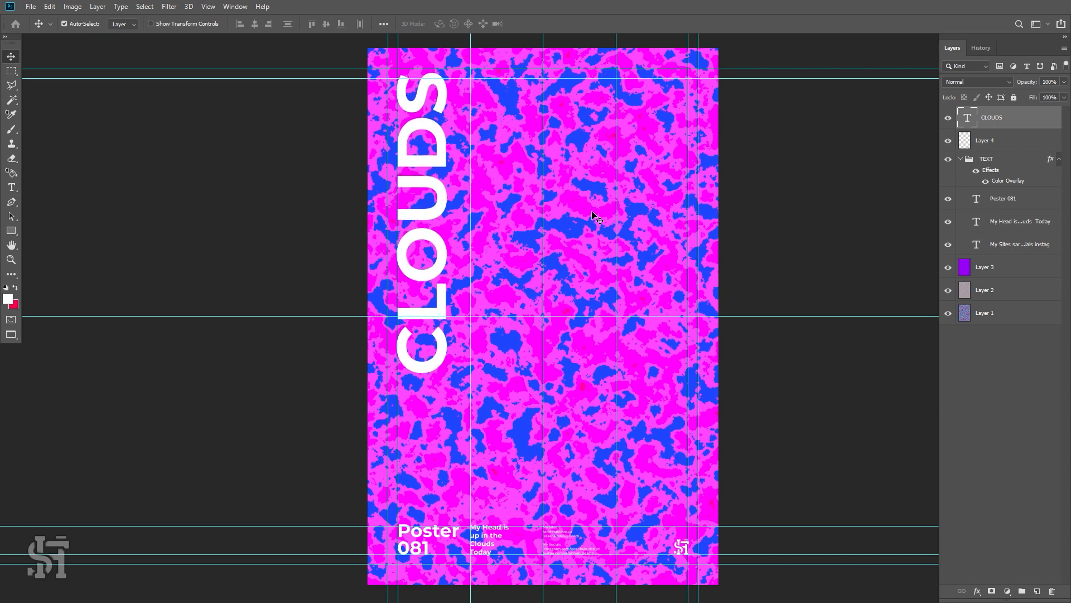
key(Up)
key(Up)
key(Up)
key(Up)
key(Up)
key(Up)
key(Up)
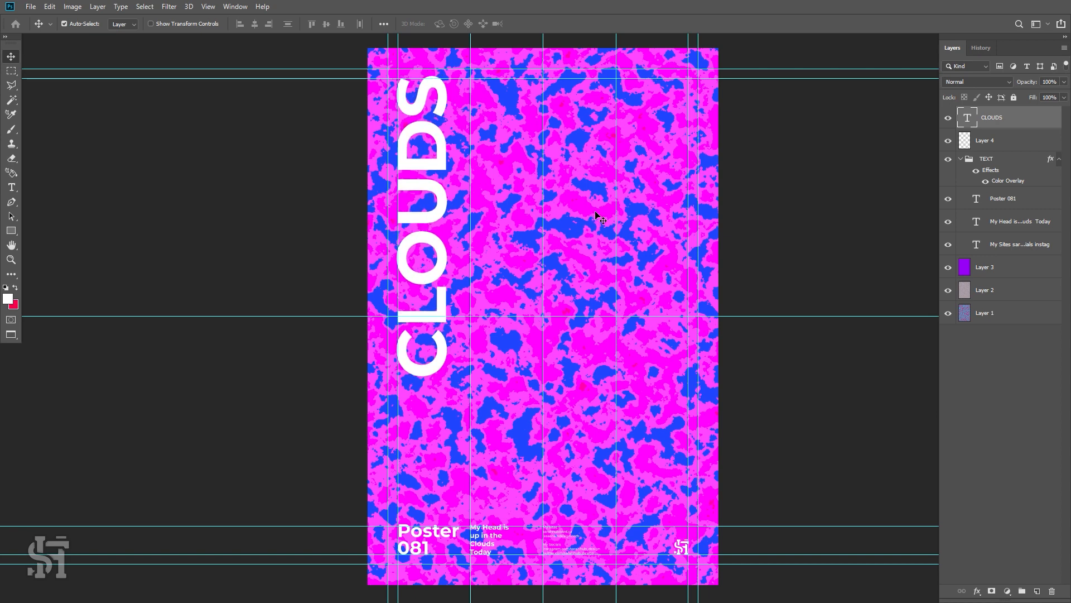
key(Up)
key(Up)
key(Up)
key(Up)
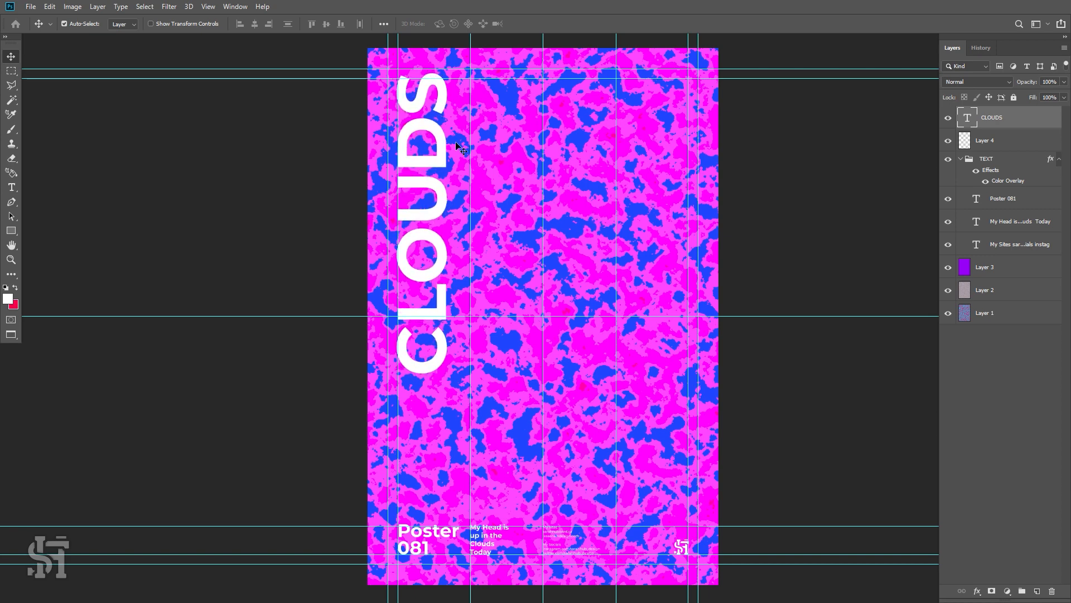
key(Down)
key(Down)
key(Down)
key(Down)
key(Down)
key(Down)
key(Down)
key(Down)
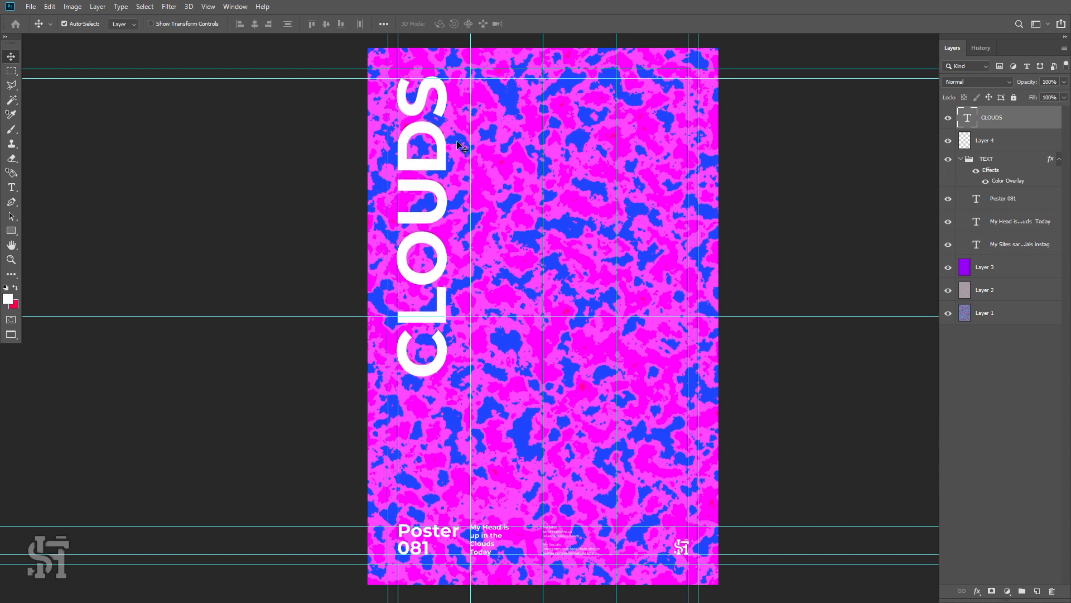
key(ctrl+semicolon)
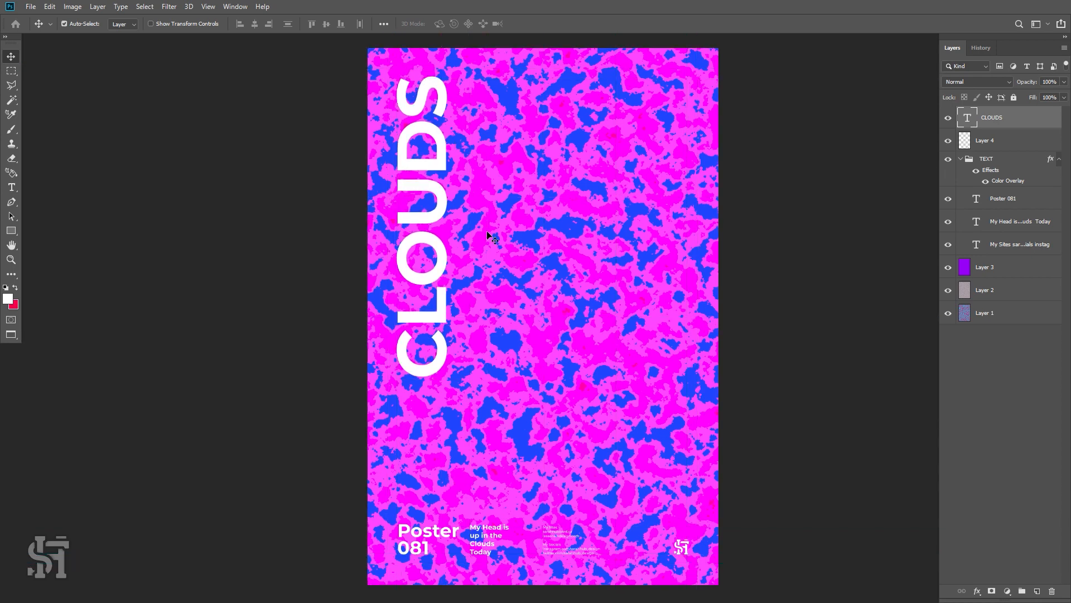
Examine the whole poster composition at several reduced sizes.
key(z)
alt+click(630, 260)
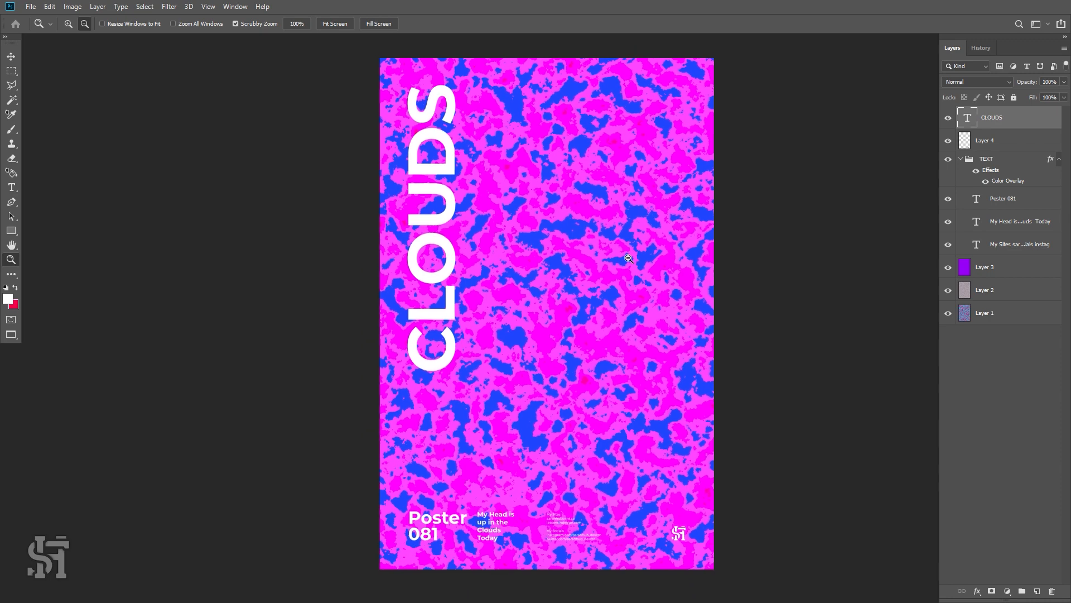
alt+click(638, 268)
drag(620, 304, 578, 302)
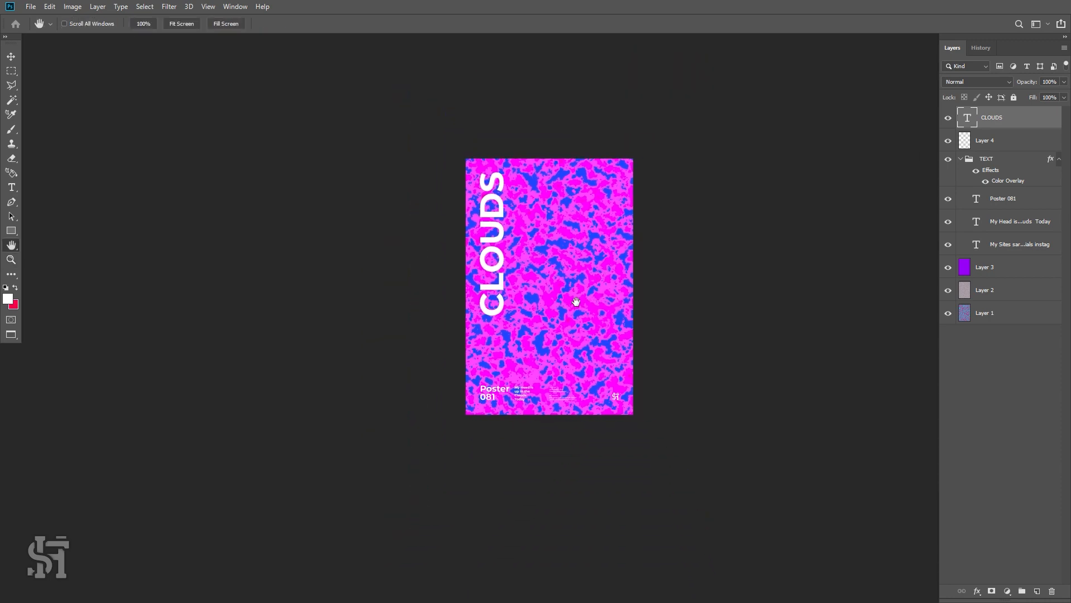
alt+click(589, 283)
alt+click(604, 283)
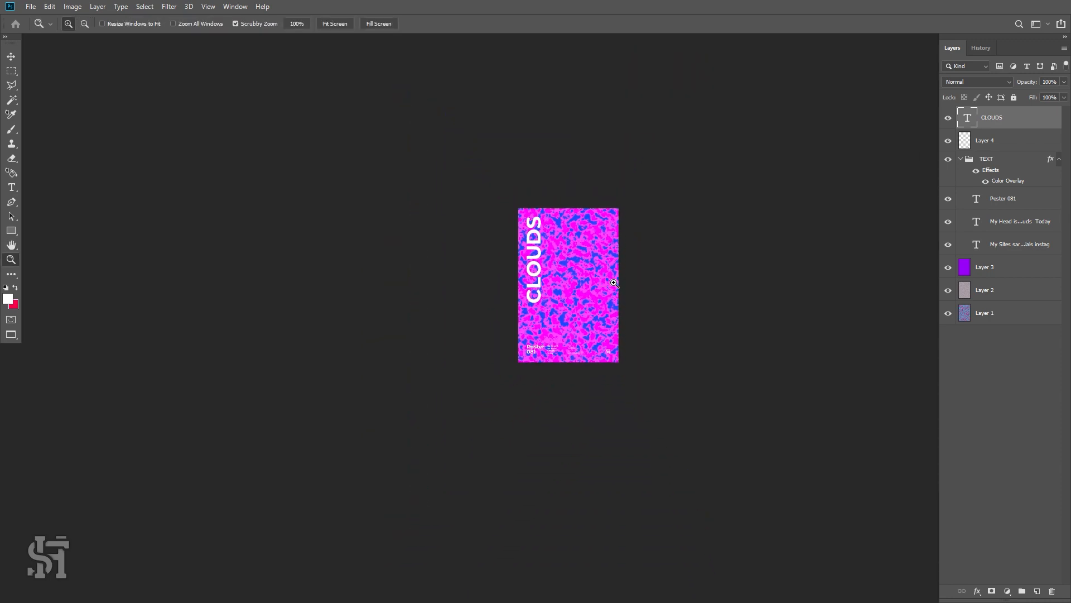
click(613, 282)
click(589, 281)
click(578, 282)
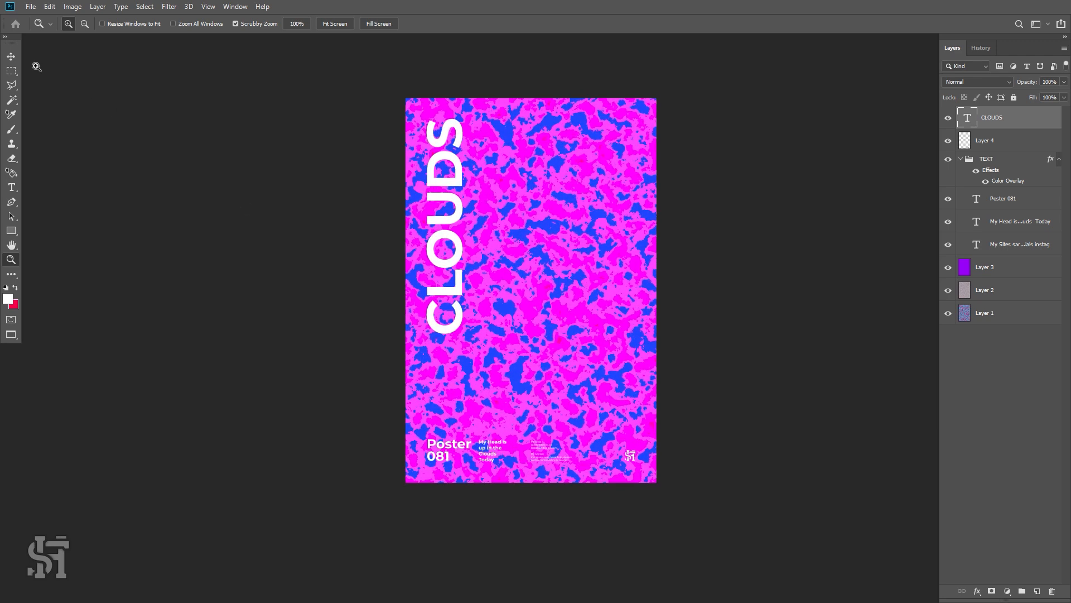
Scale the vertical title down to 83.61% with Free Transform and check its extent against the guides.
click(12, 57)
key(ctrl+t)
drag(491, 337, 465, 301)
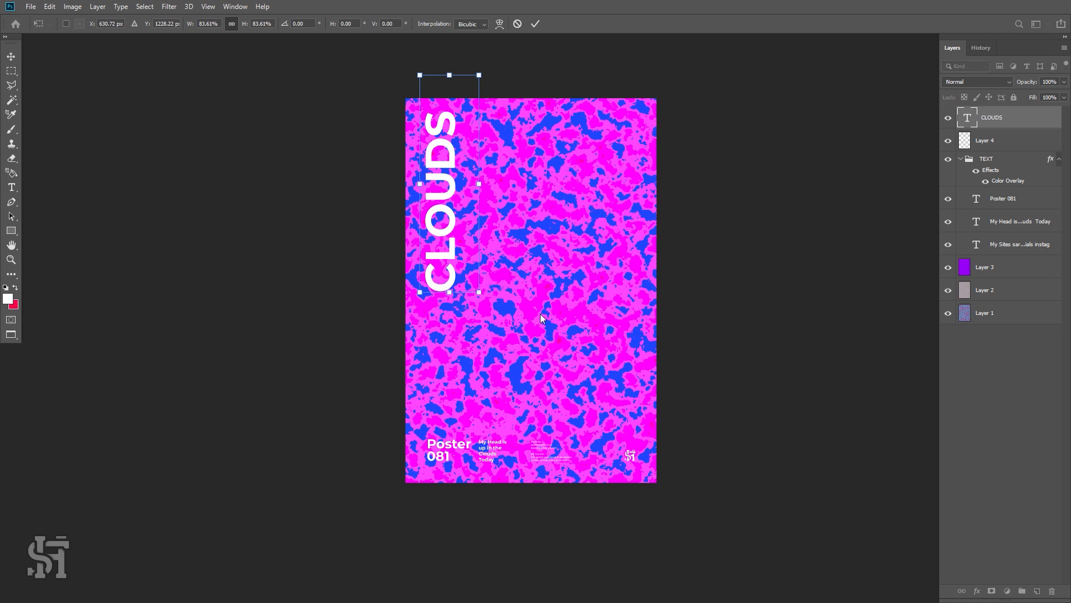
key(Return)
key(ctrl+semicolon)
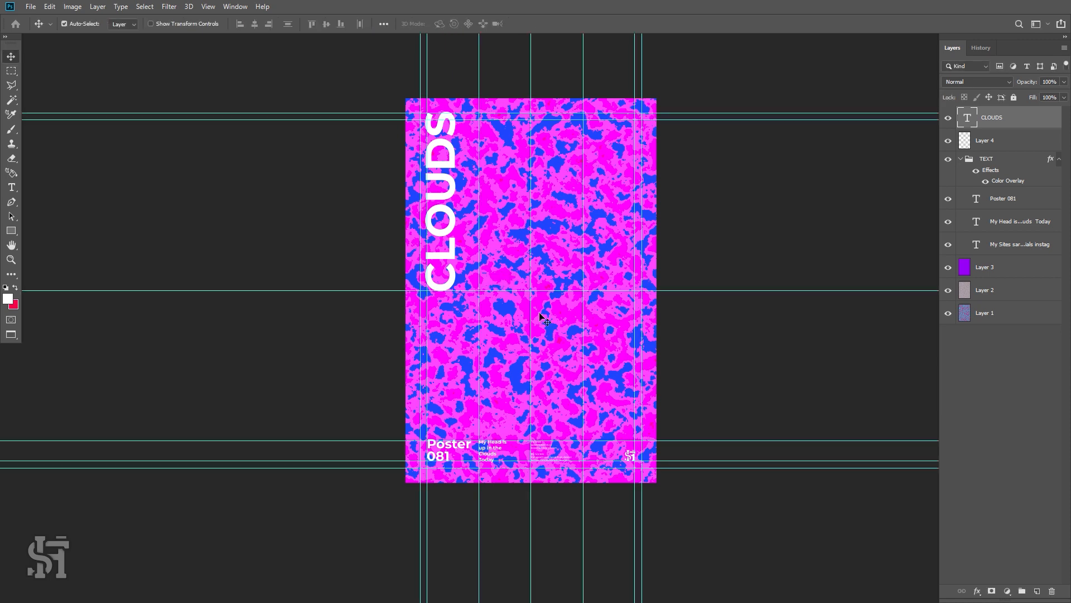
key(z)
click(505, 218)
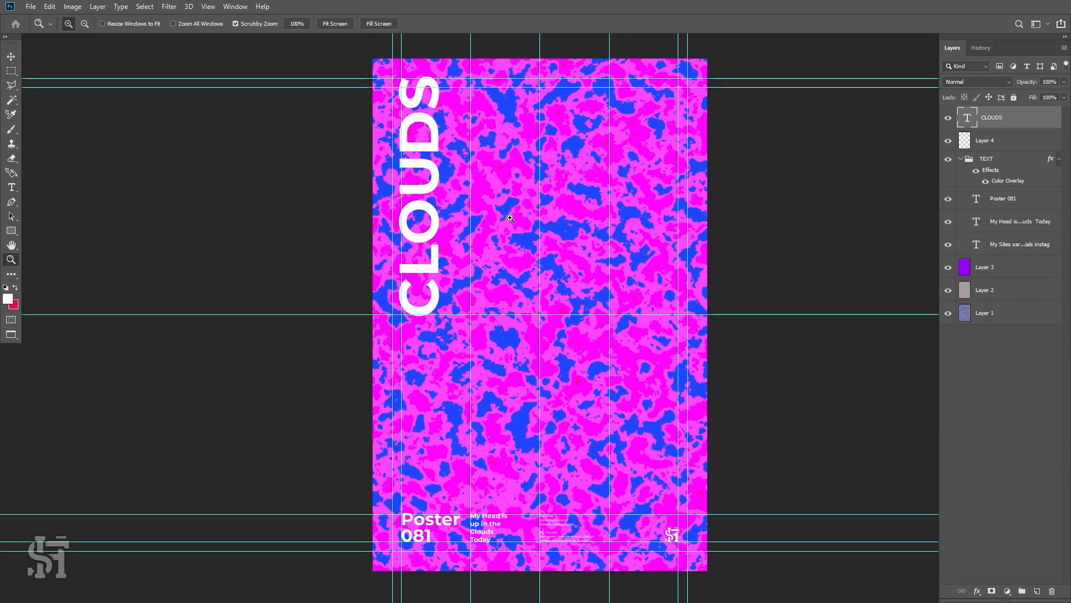
key(ctrl+semicolon)
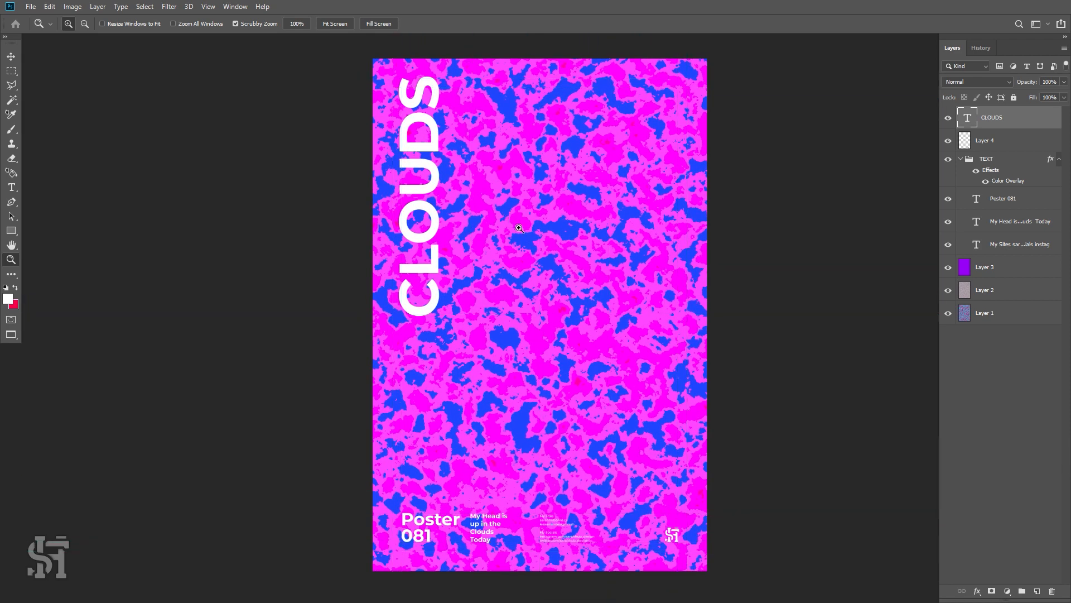
key(ctrl+semicolon)
key(ctrl+semicolon)
Try to enlarge the vertical title's text box from its lower-right corner.
key(t)
click(434, 273)
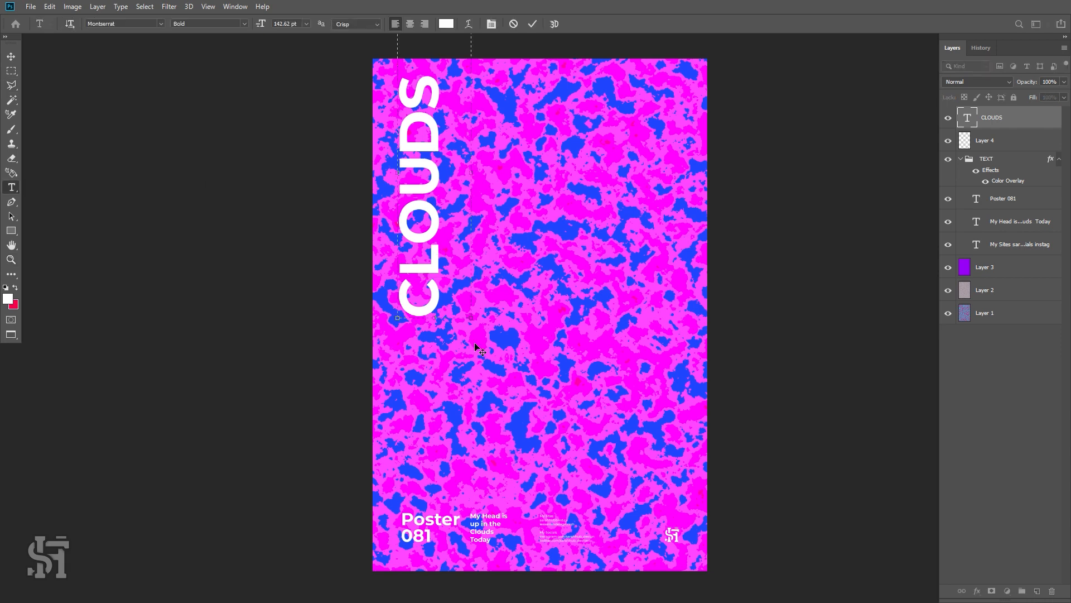
drag(471, 318, 512, 424)
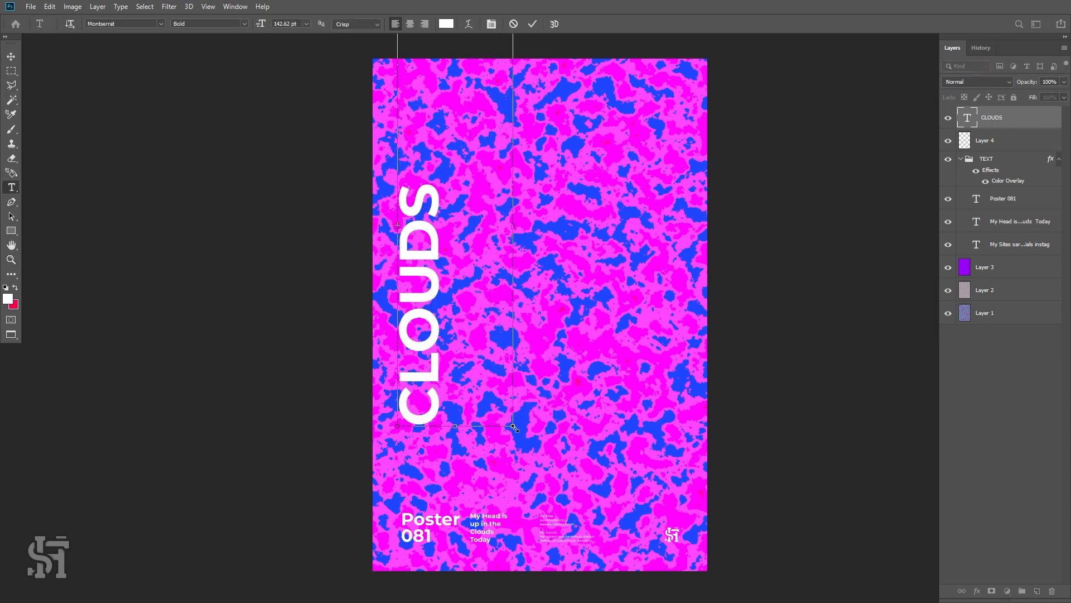
key(ctrl+z)
Try slightly different sizes for the vertical CLOUDS title with Free Transform and compare its extent with the guides.
click(15, 61)
key(ctrl+t)
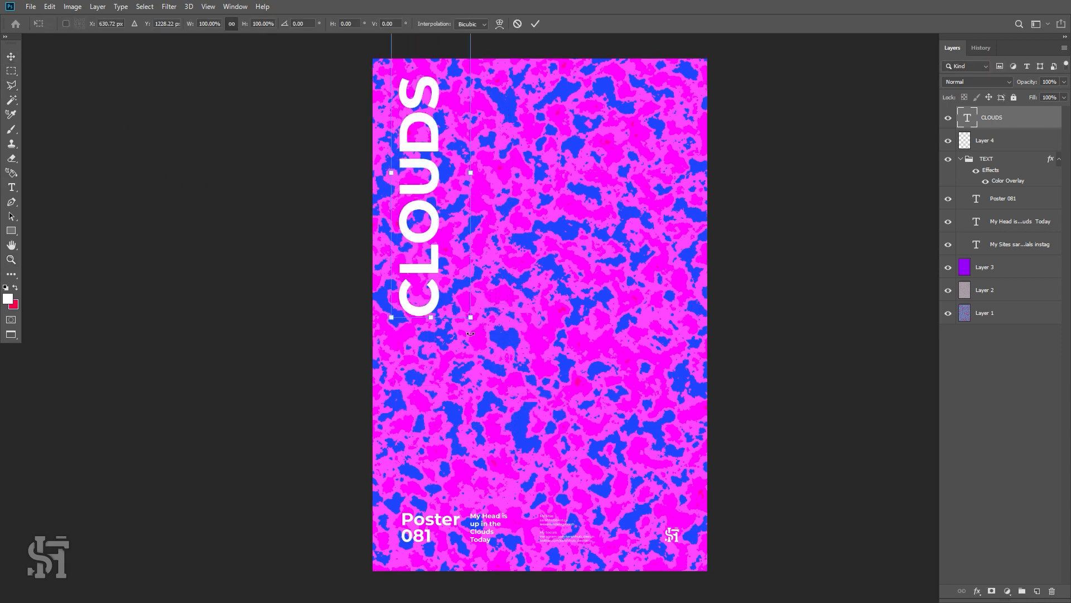
drag(471, 321, 612, 469)
key(ctrl+z)
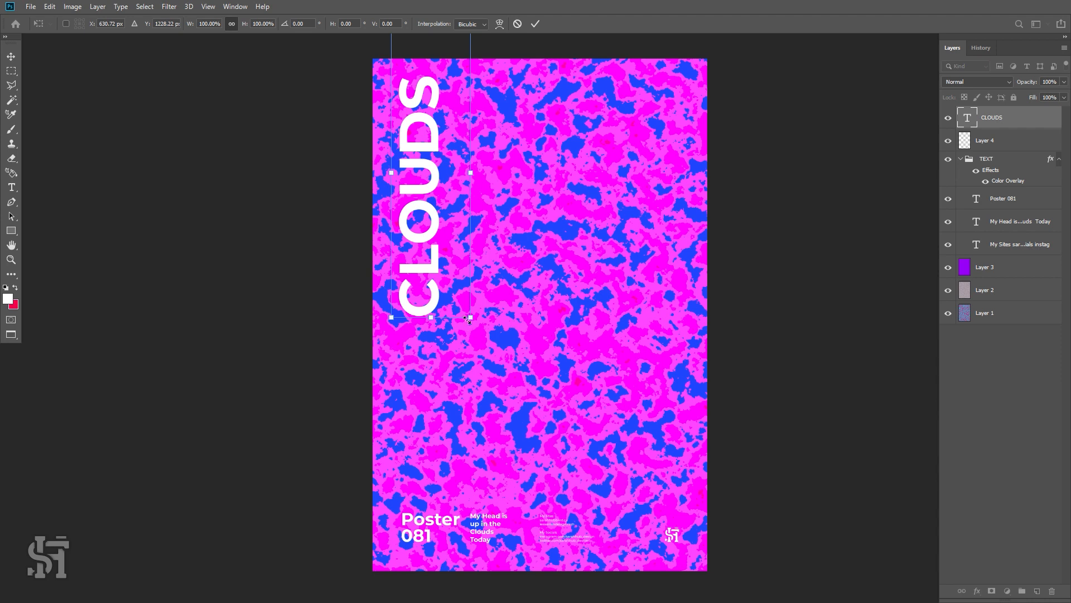
drag(467, 320, 423, 312)
key(Return)
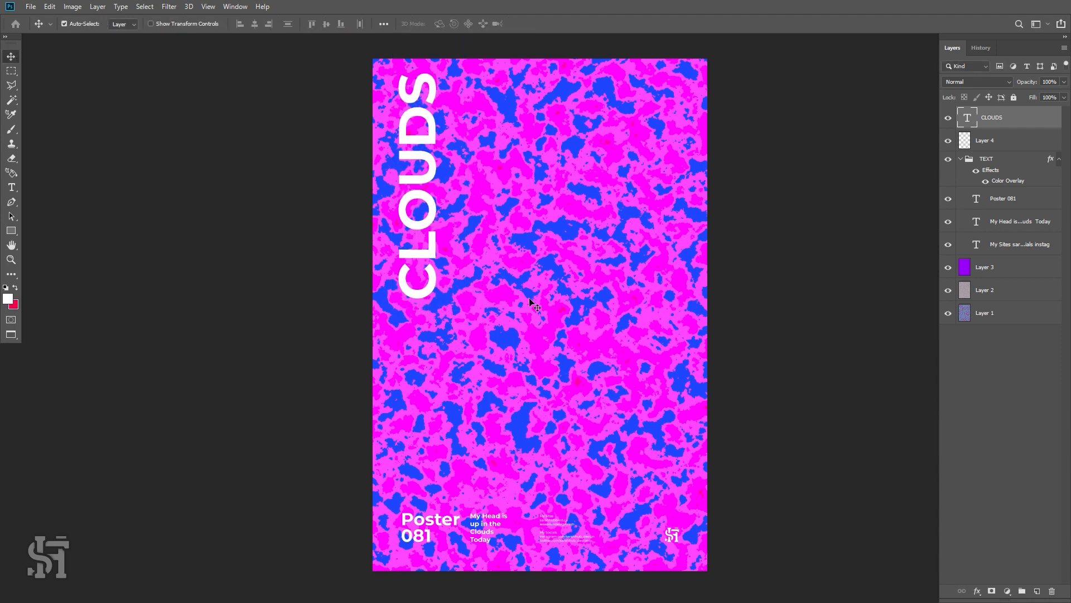
key(ctrl+semicolon)
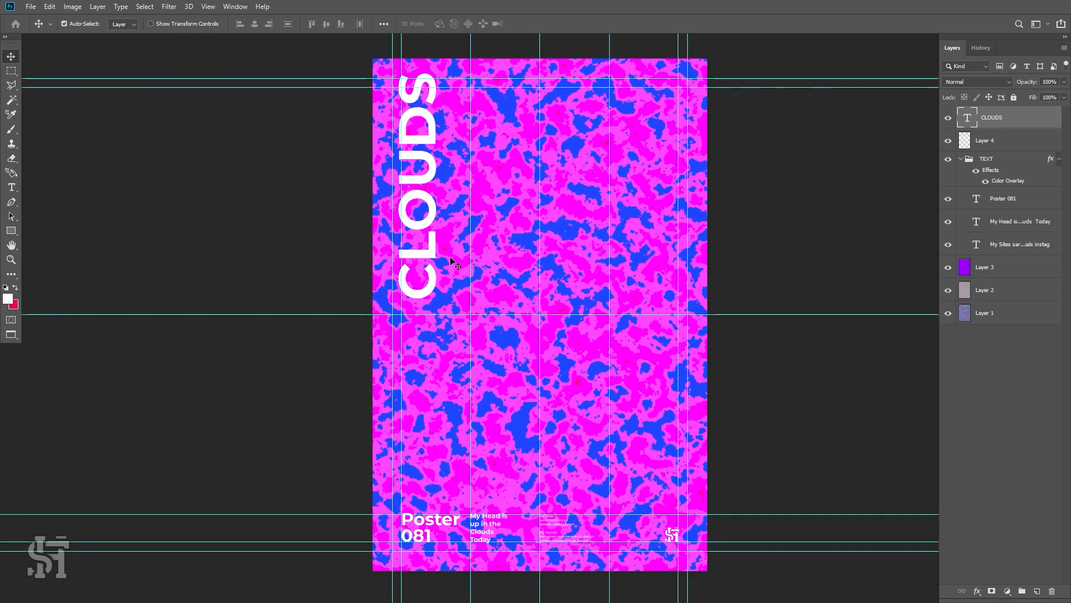
key(ctrl+z)
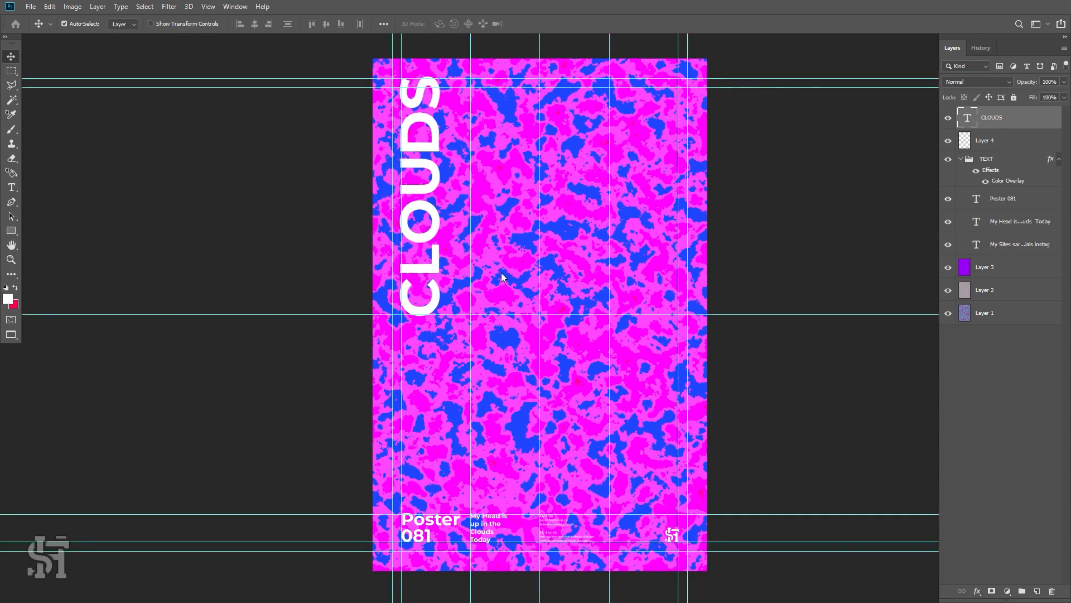
key(ctrl+semicolon)
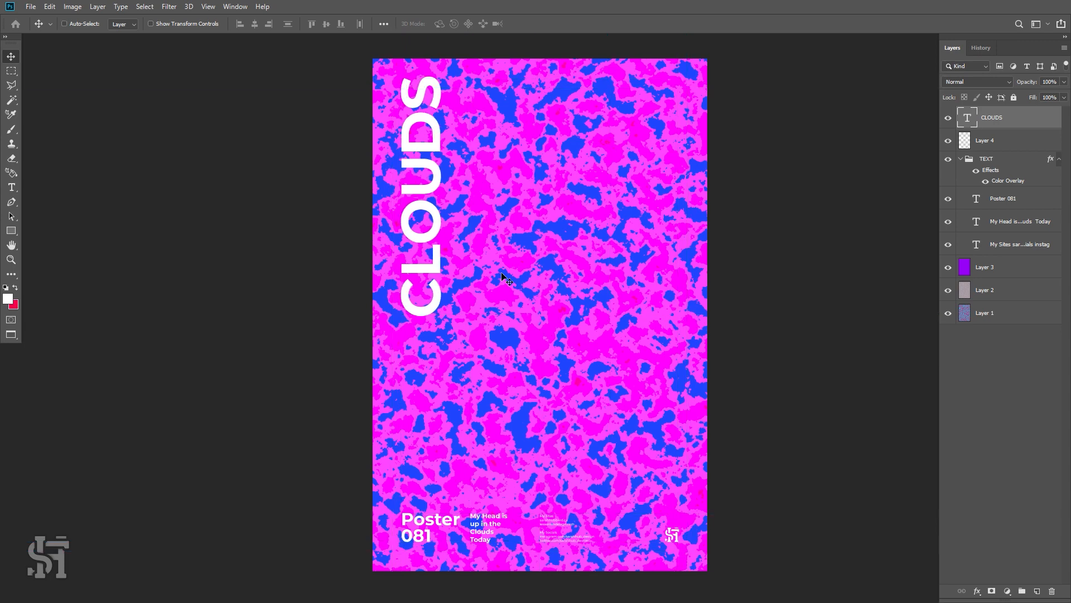
Examine the whole poster composition without guides at reduced and closer sizes.
key(z)
alt+click(632, 320)
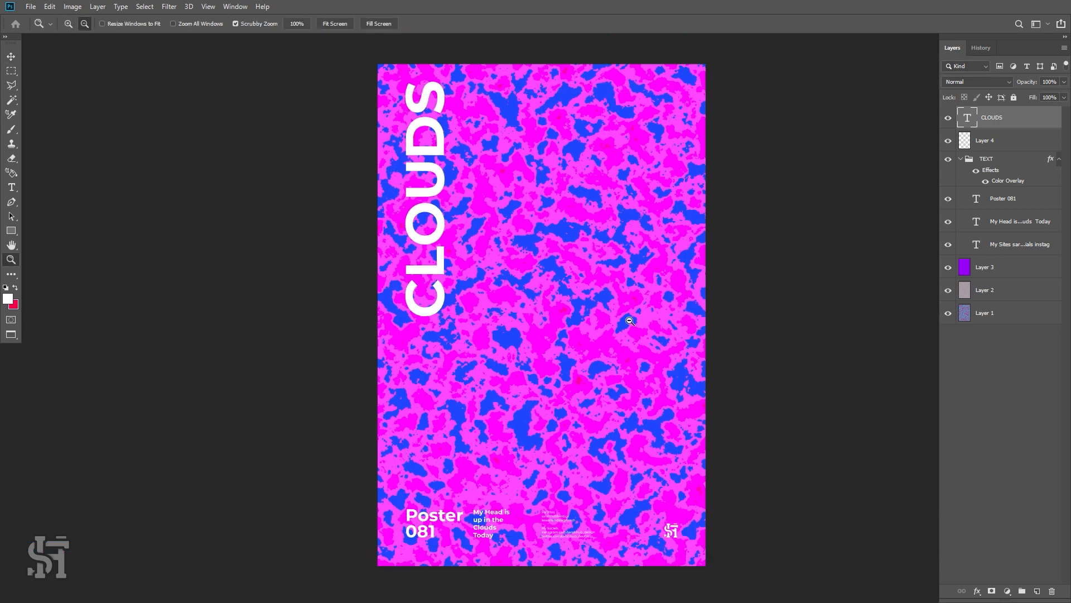
alt+click(635, 321)
click(662, 325)
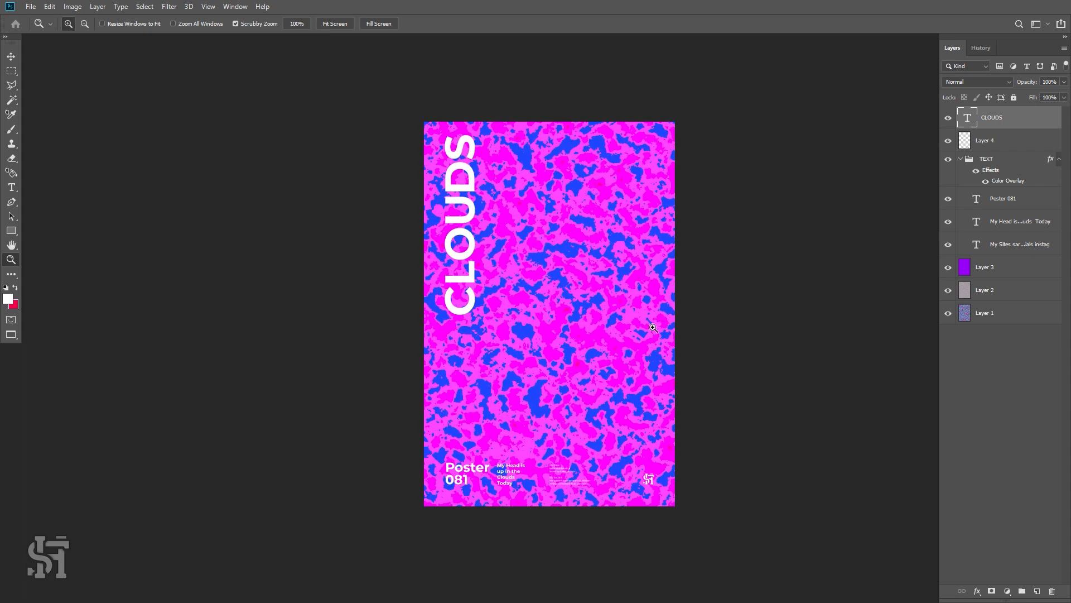
key(h)
drag(596, 333, 564, 333)
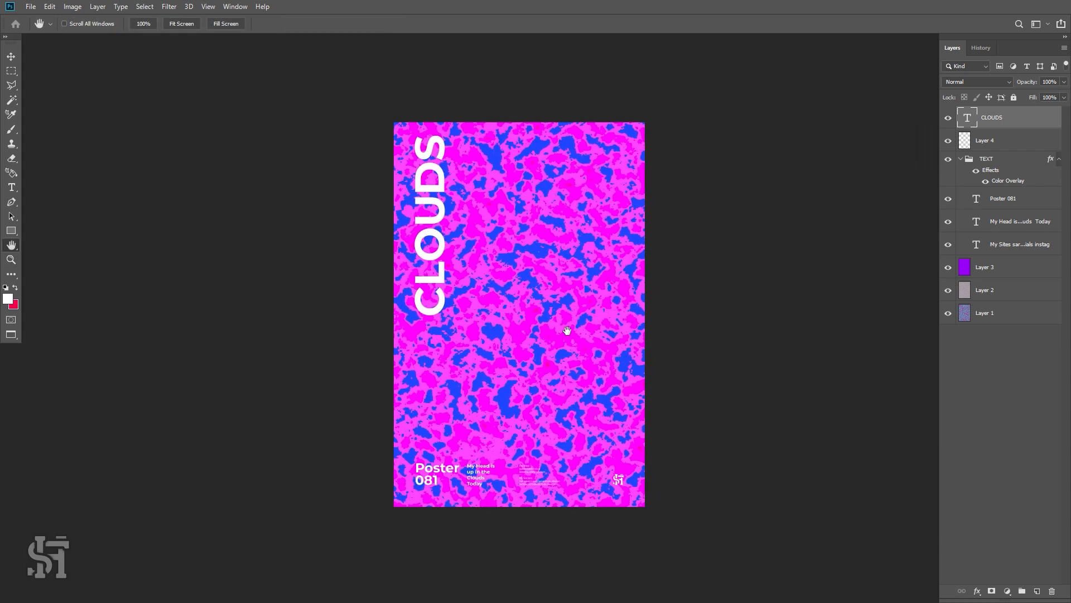
click(10, 58)
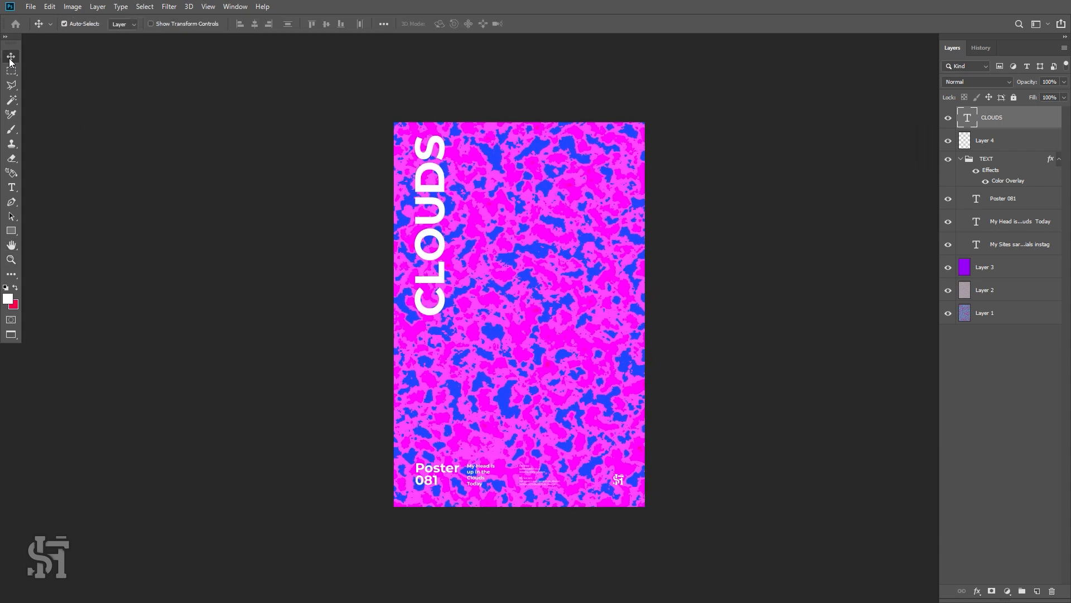
key(z)
click(549, 222)
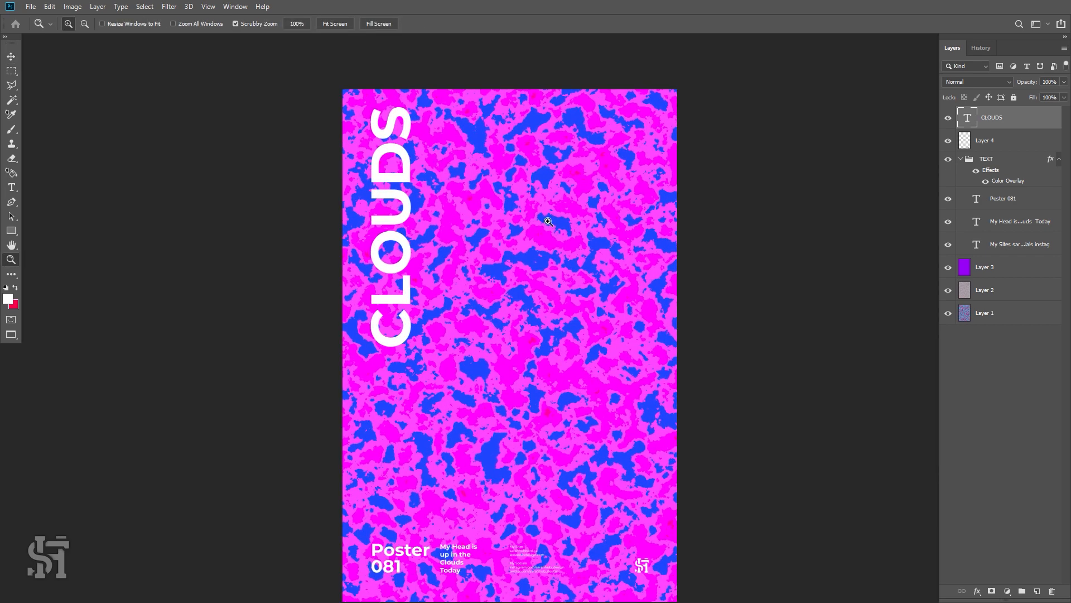
scroll(553, 234, down, 1)
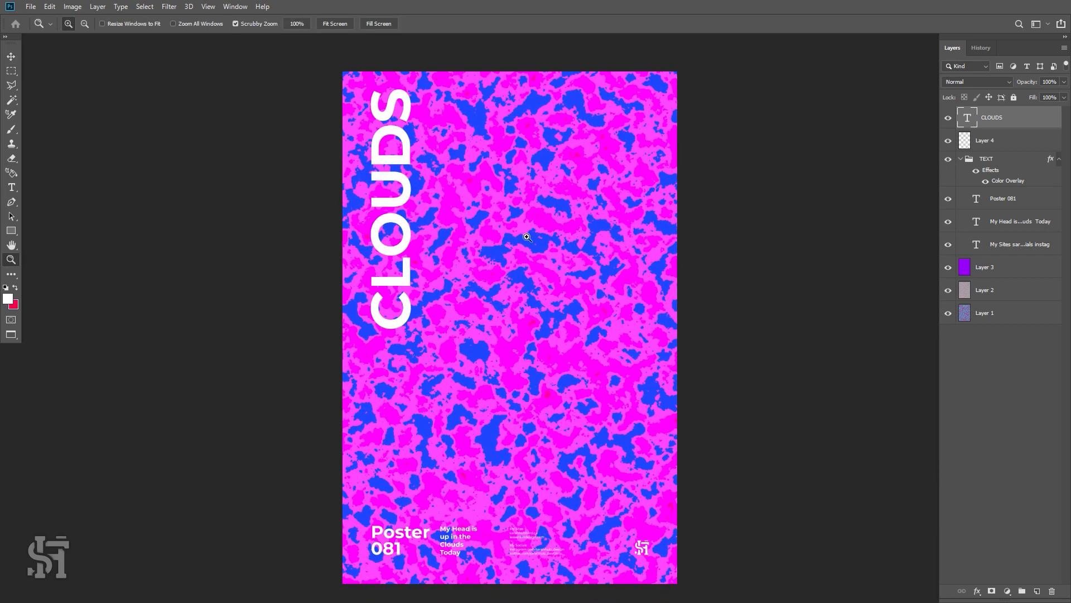
Examine the blue and pink cloud texture's edges up close, and return to the full poster.
drag(528, 237, 629, 316)
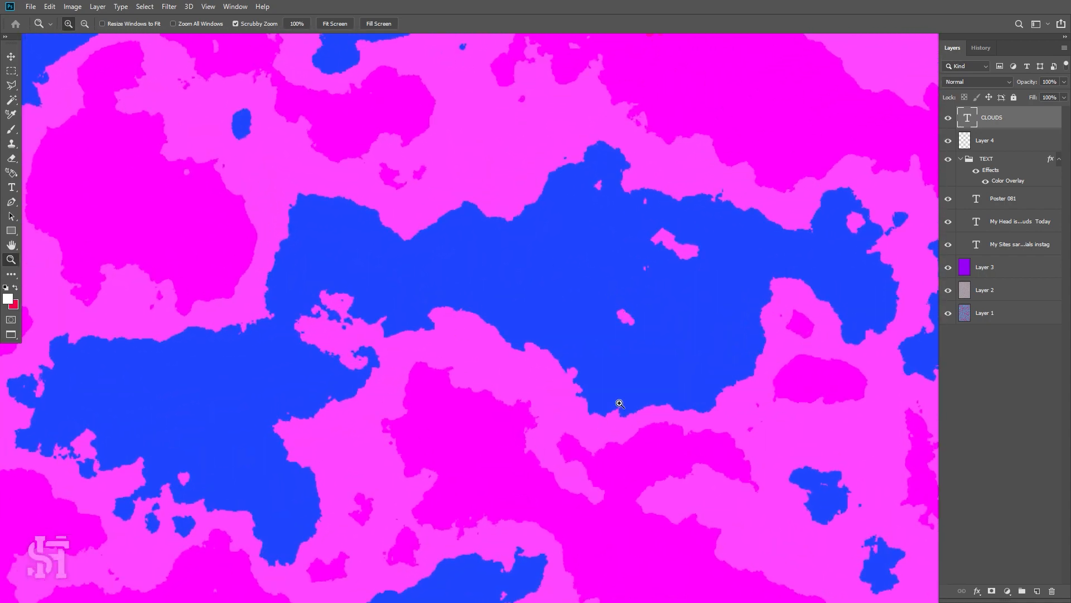
scroll(361, 265, down, 2)
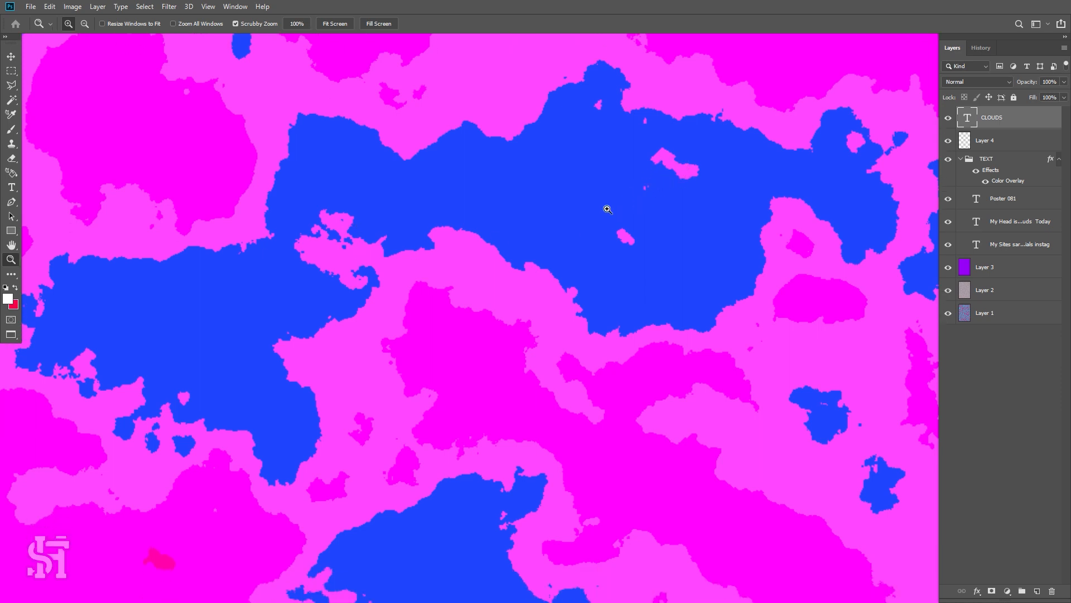
key(h)
drag(361, 358, 845, 357)
drag(381, 192, 564, 296)
drag(469, 268, 634, 335)
key(ctrl+0)
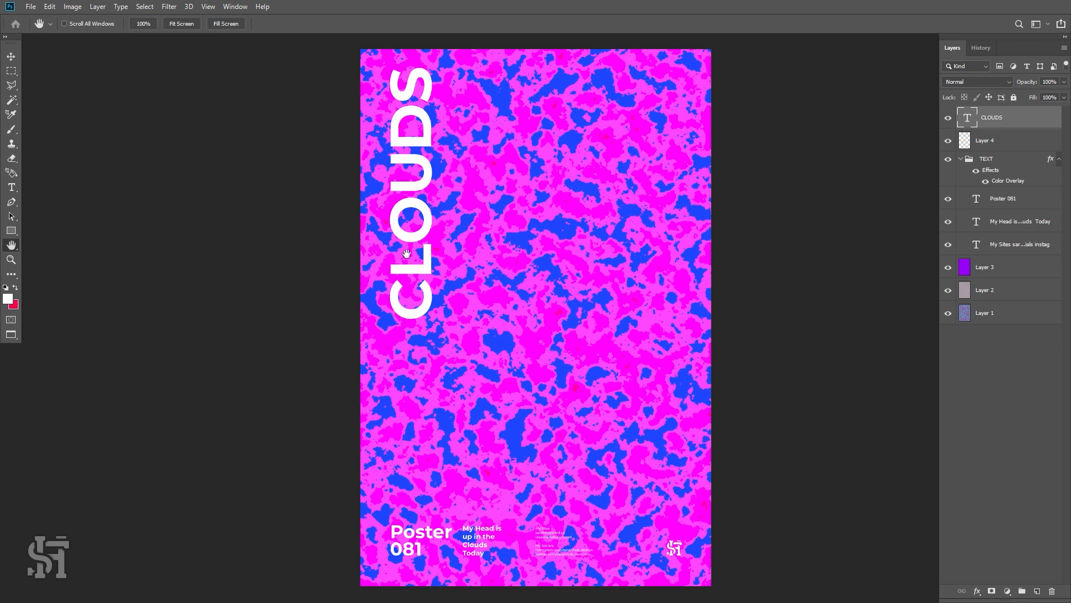
Duplicate the purple Hard Light layer and compare the background with the copy hidden and shown.
click(11, 57)
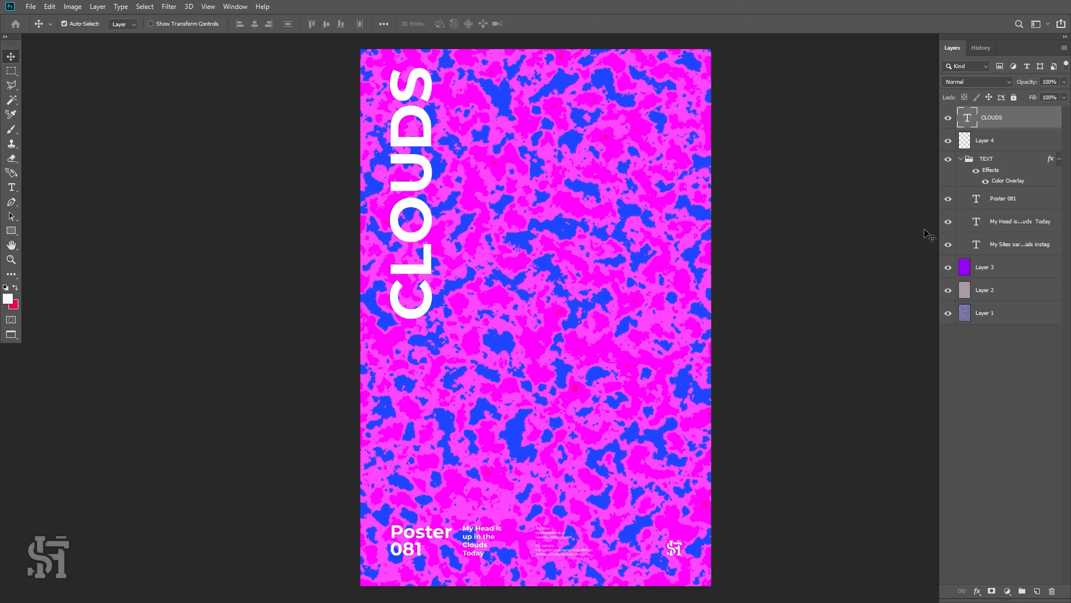
click(945, 273)
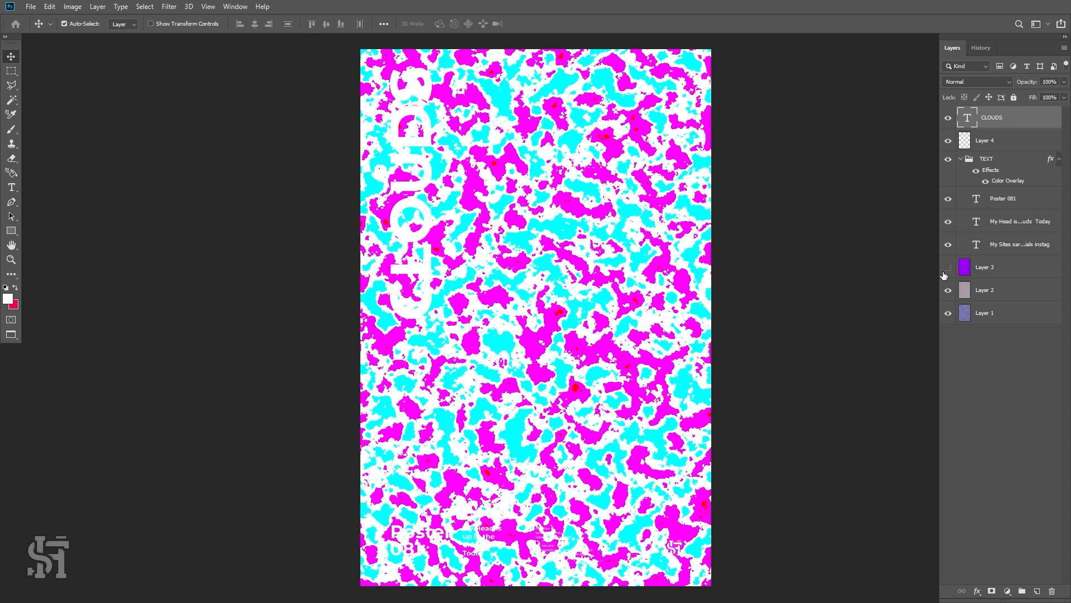
click(948, 267)
click(985, 275)
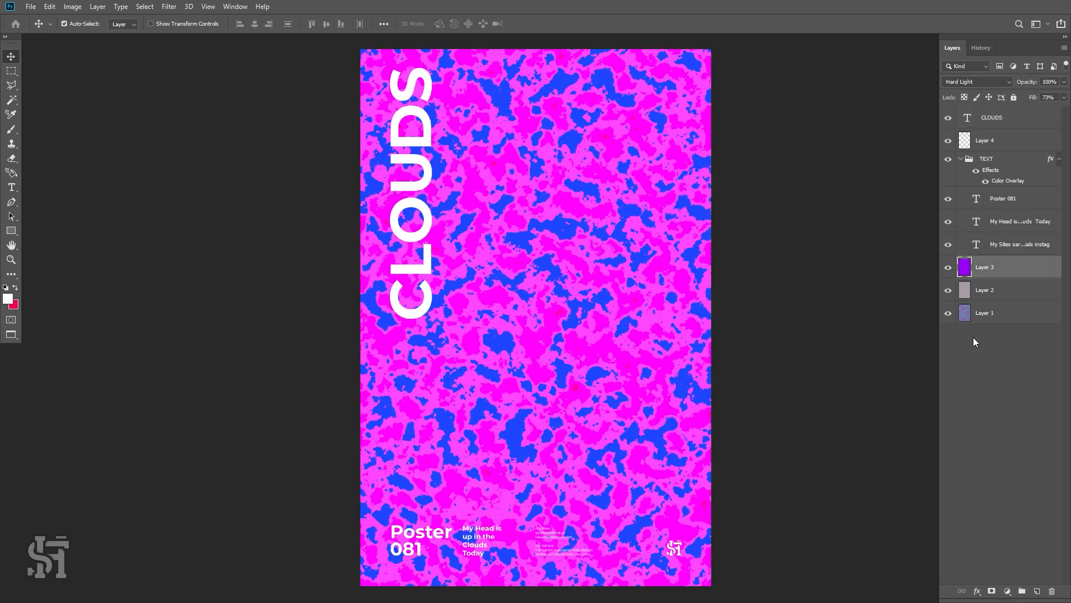
key(ctrl+j)
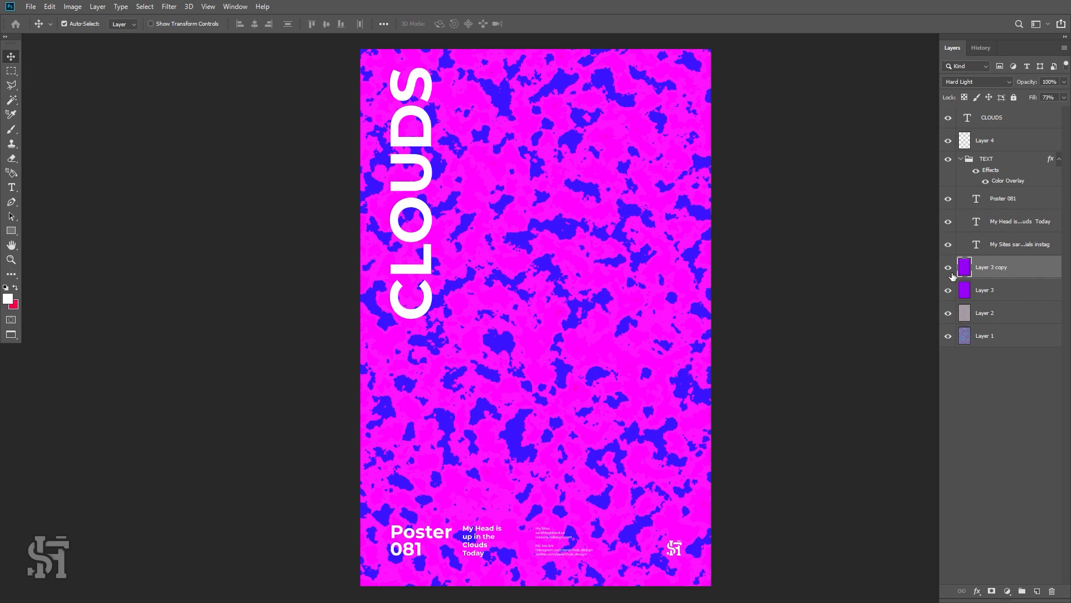
click(947, 269)
click(948, 269)
Set the duplicated purple layer's blend mode to Lighten and compare the poster with and without it.
click(953, 83)
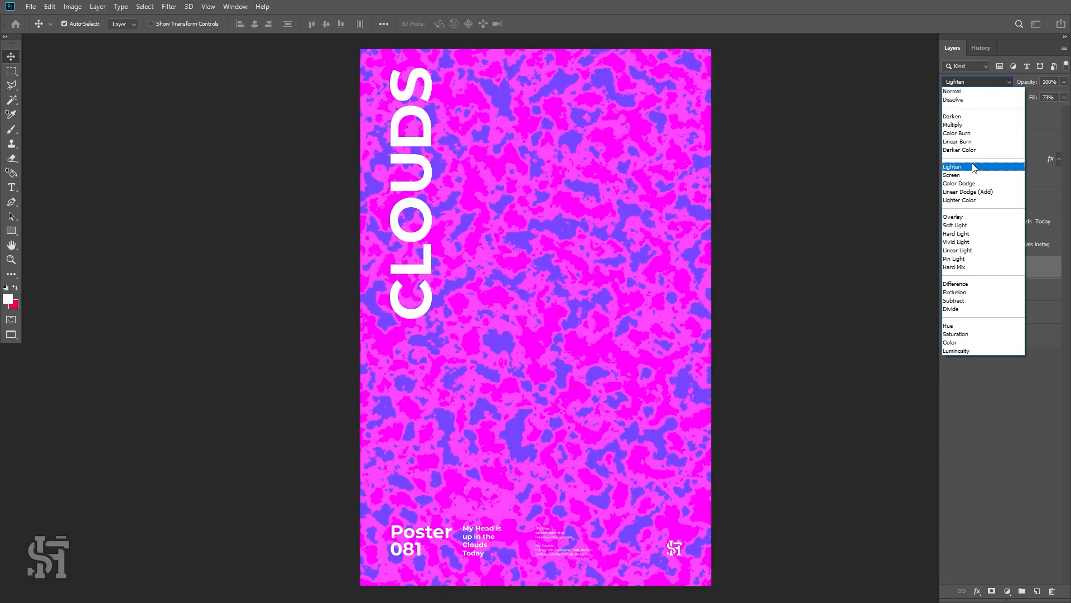
click(974, 167)
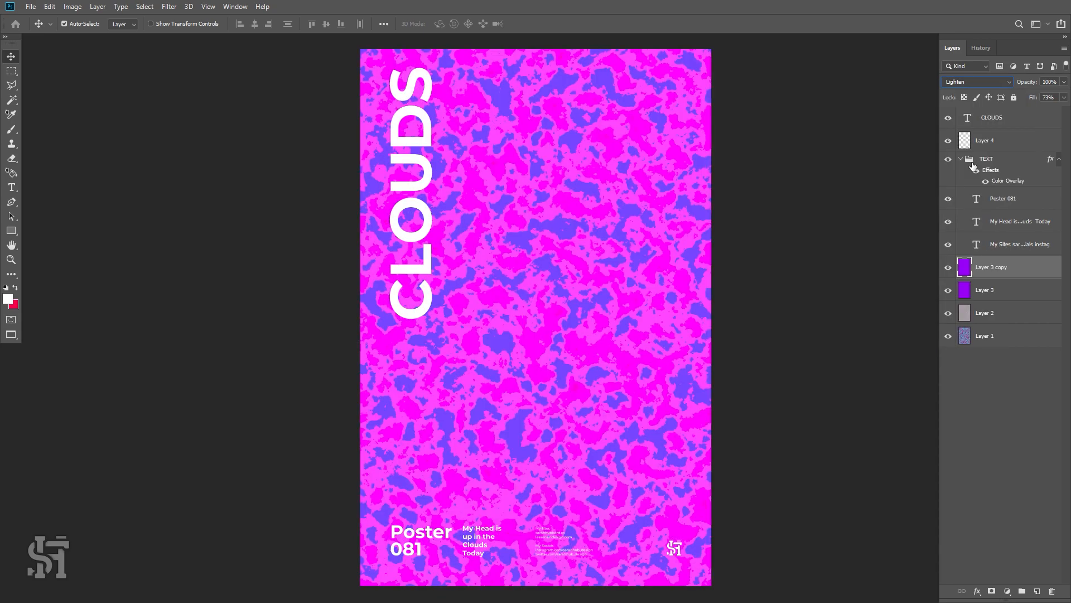
click(952, 270)
click(952, 270)
click(951, 270)
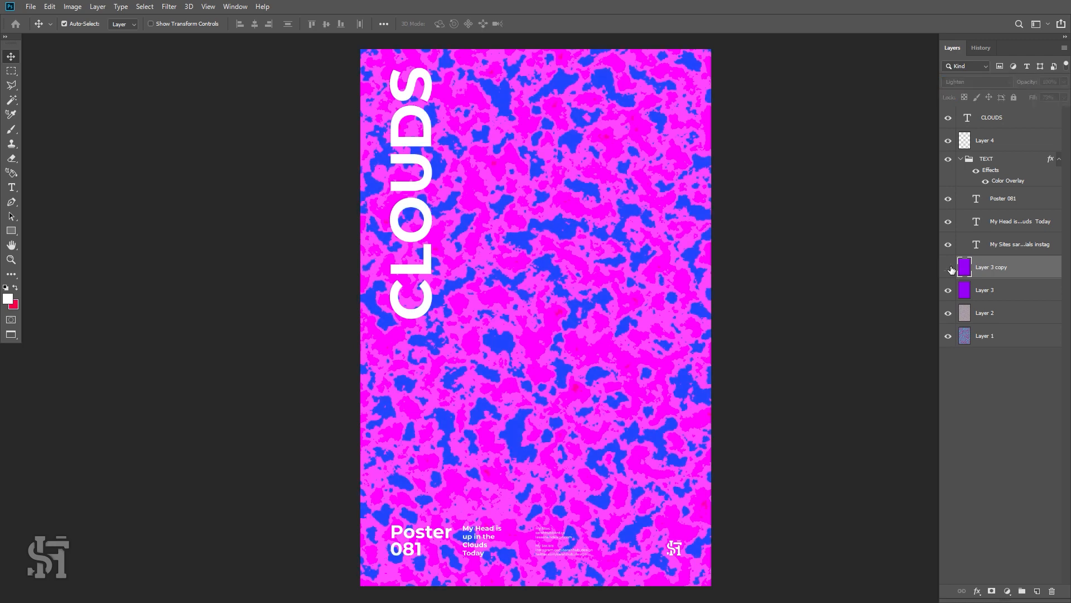
click(951, 270)
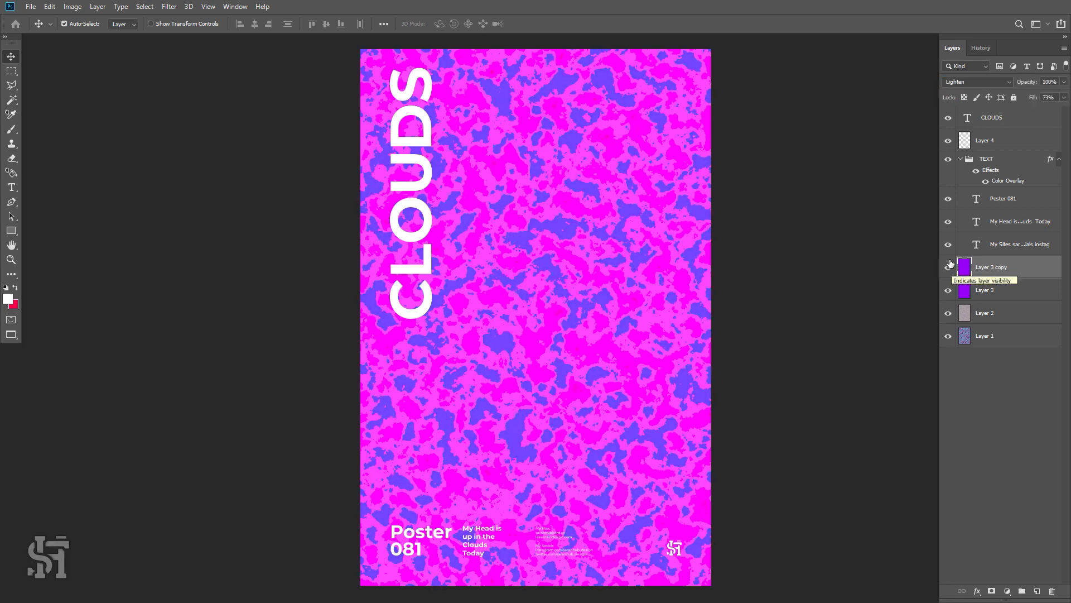
Try a Hue/Saturation adjustment on the duplicated purple layer, and delete that duplicate.
click(78, 7)
mouse_move(96, 34)
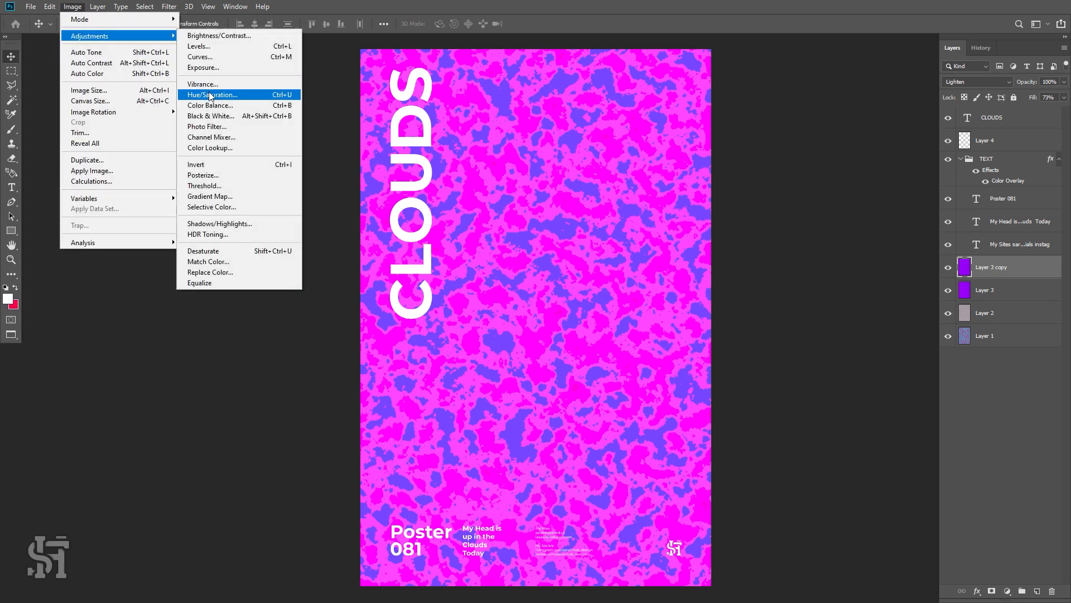
click(212, 94)
drag(830, 276, 862, 267)
click(952, 242)
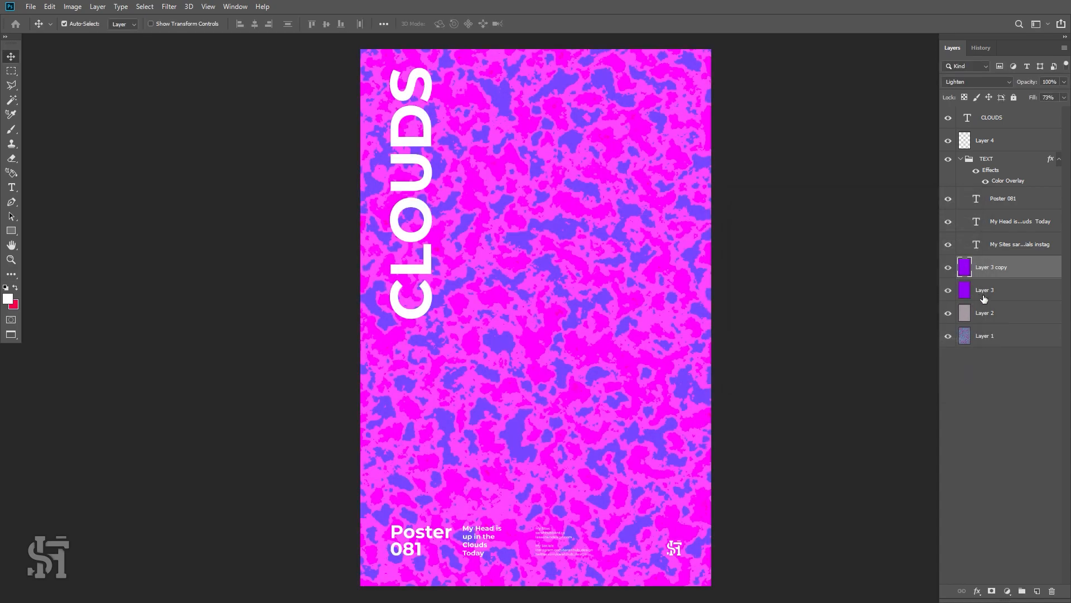
key(Delete)
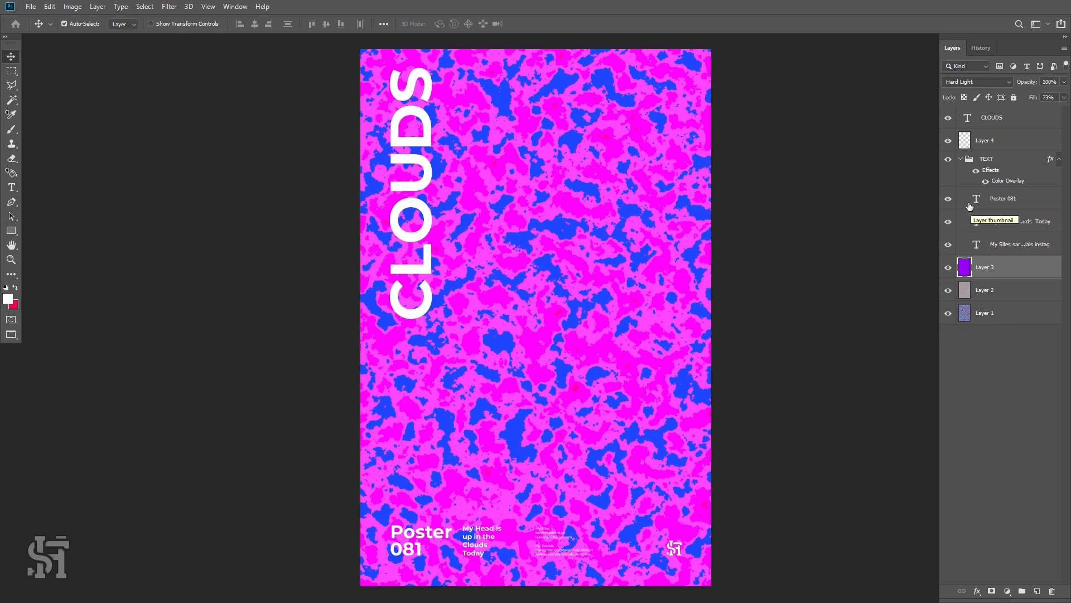
Collapse the TEXT group and identify Layer 4's content by hiding and showing it.
click(961, 159)
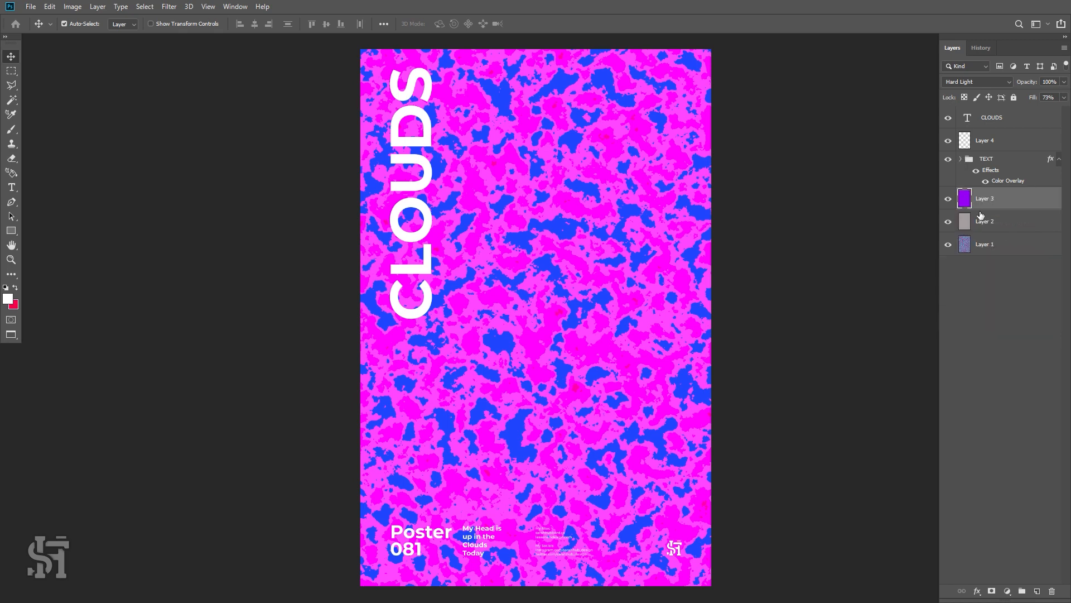
click(948, 141)
click(948, 143)
Try placing Layer 4 with the logo inside the TEXT group, checking it through the group's visibility.
drag(985, 143, 990, 169)
click(949, 137)
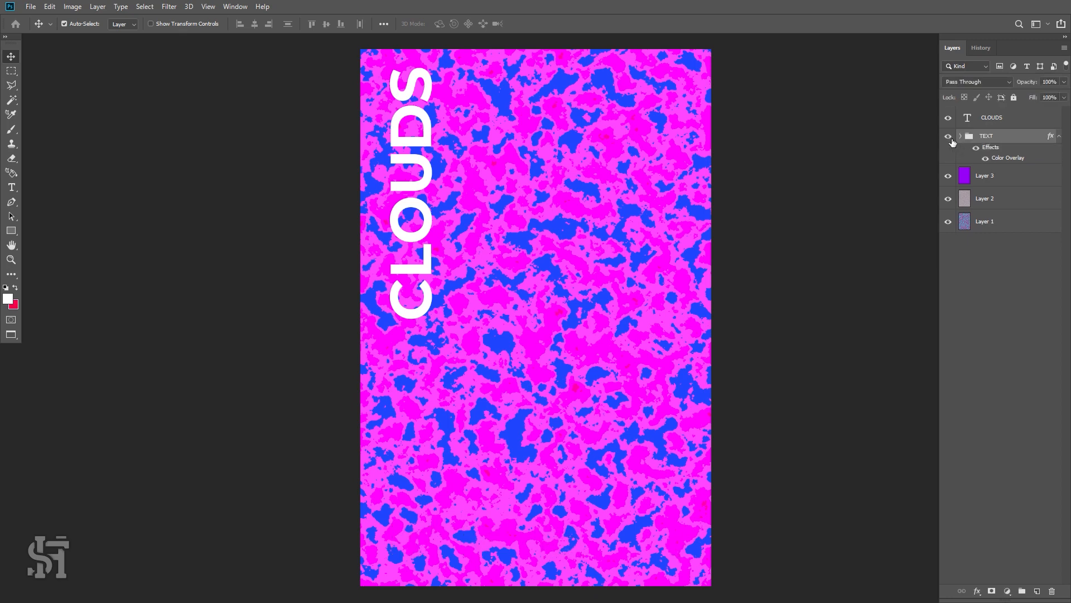
click(948, 136)
click(975, 148)
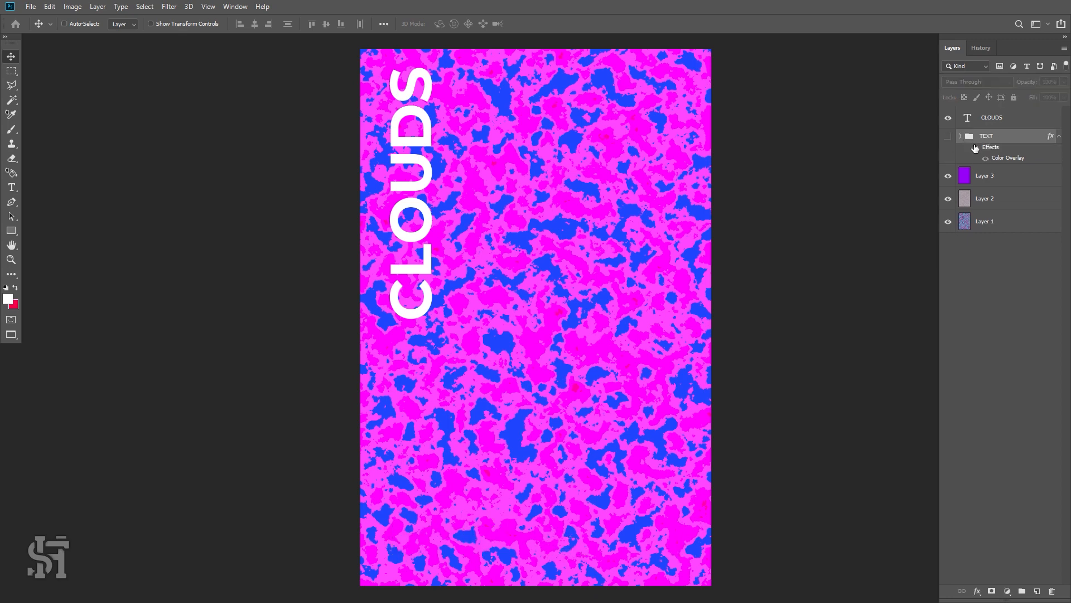
click(976, 148)
key(ctrl+z)
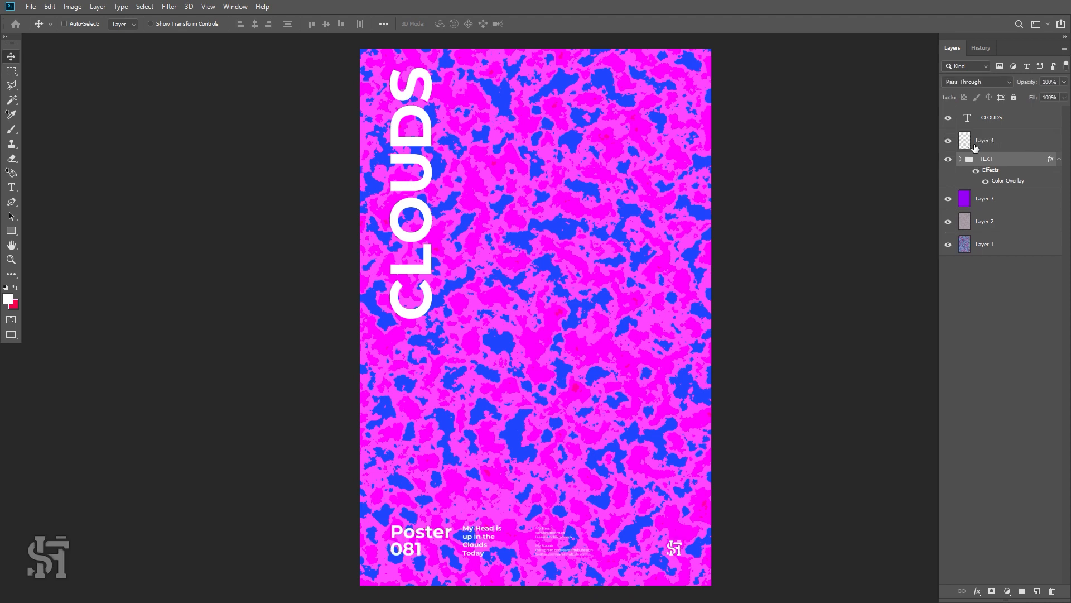
Move the CLOUDS text layer below the TEXT group, directly above Layer 3, and check Layer 4's visibility.
drag(992, 122, 994, 189)
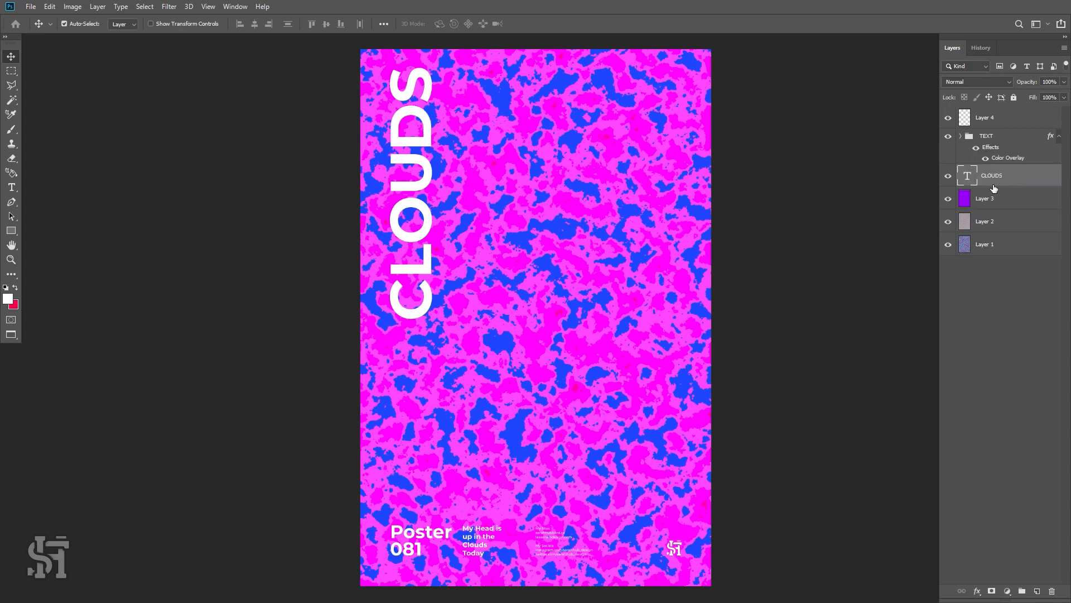
click(948, 118)
click(948, 118)
click(1005, 137)
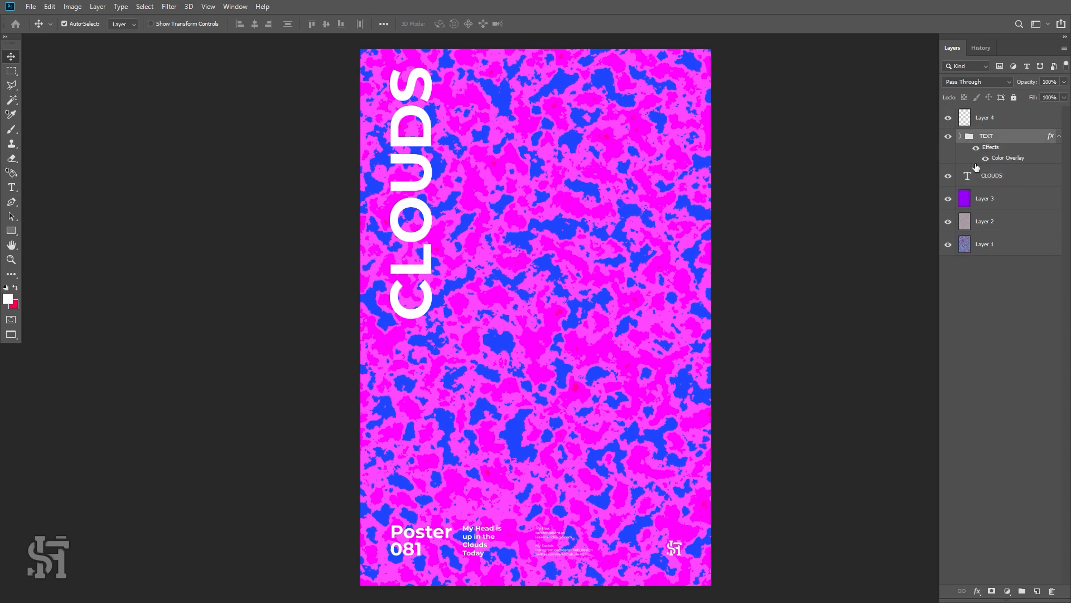
Group the CLOUDS text layer together with Layer 3, Layer 2 and Layer 1.
click(1003, 182)
shift+click(984, 246)
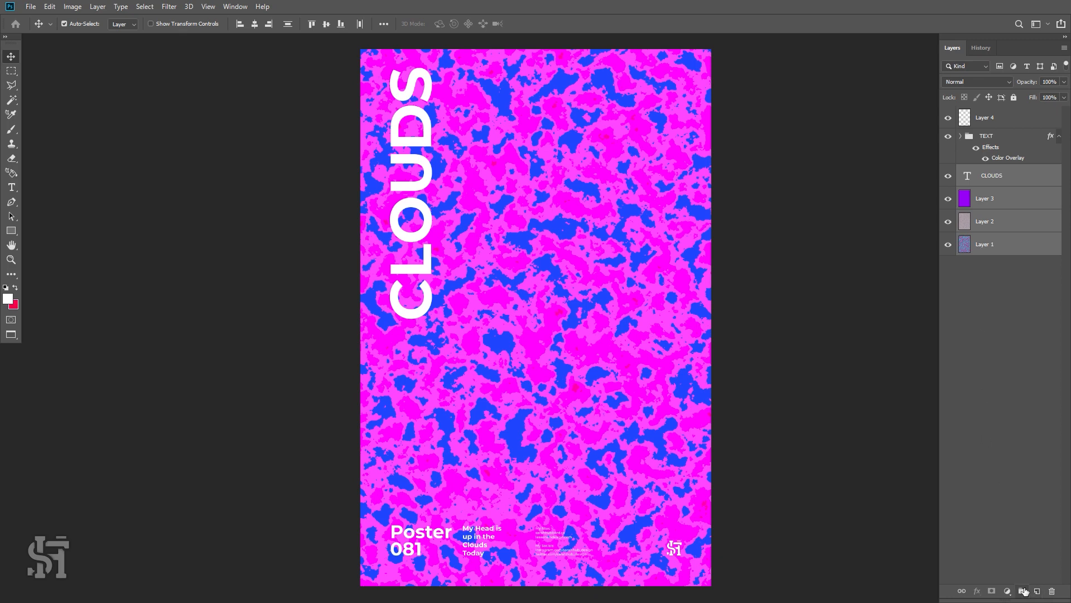
click(1024, 591)
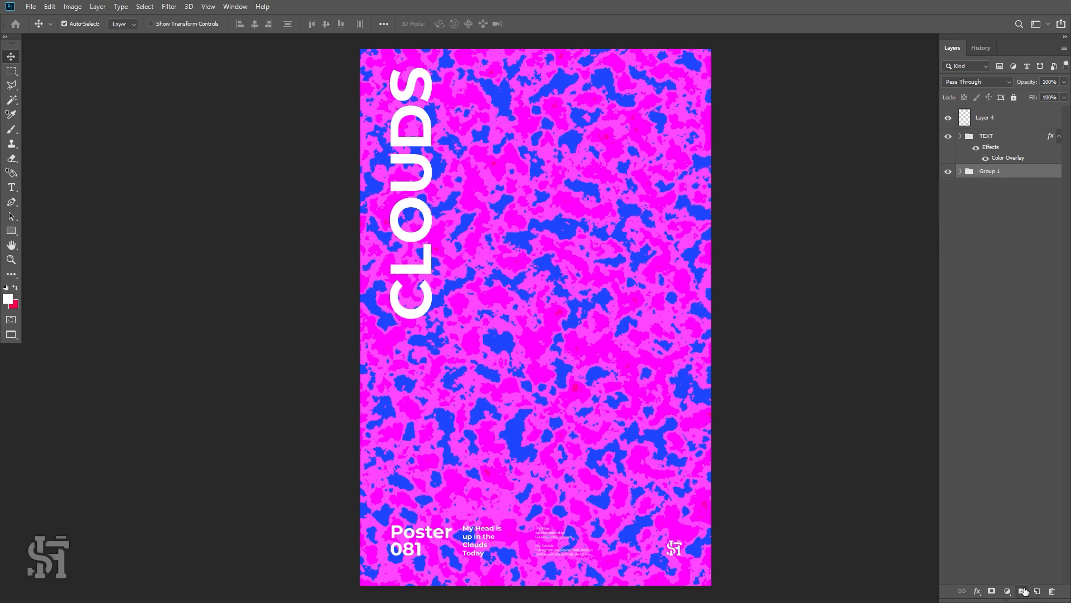
Rename the new layer group as Poster 1 and duplicate it.
double_click(990, 170)
text(Poster)
key(Return)
key(ctrl+j)
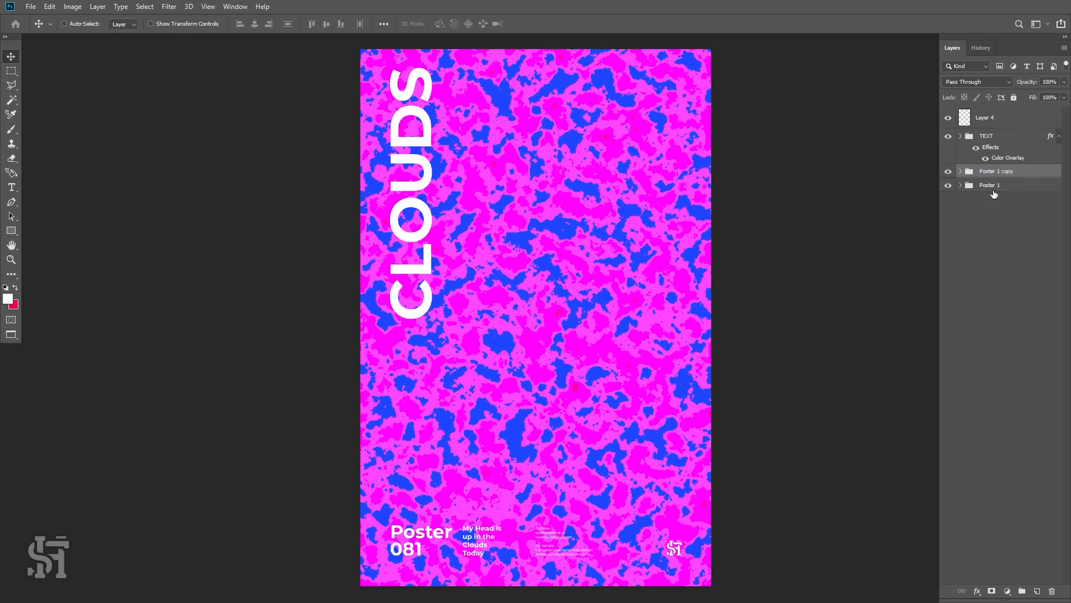
Rename the duplicated Poster 1 group as Poster 2 and move it below the Poster 1 group.
double_click(992, 172)
text(Po)
key(Return)
drag(992, 174, 990, 192)
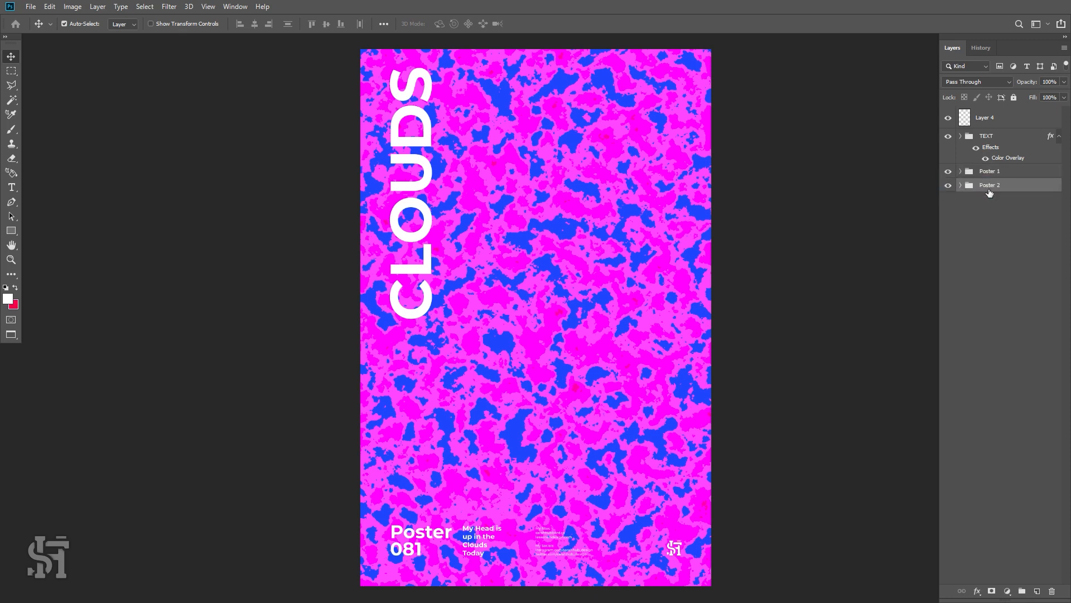
Hide the Poster 1 group and keep the Poster 2 group visible.
click(948, 185)
click(948, 172)
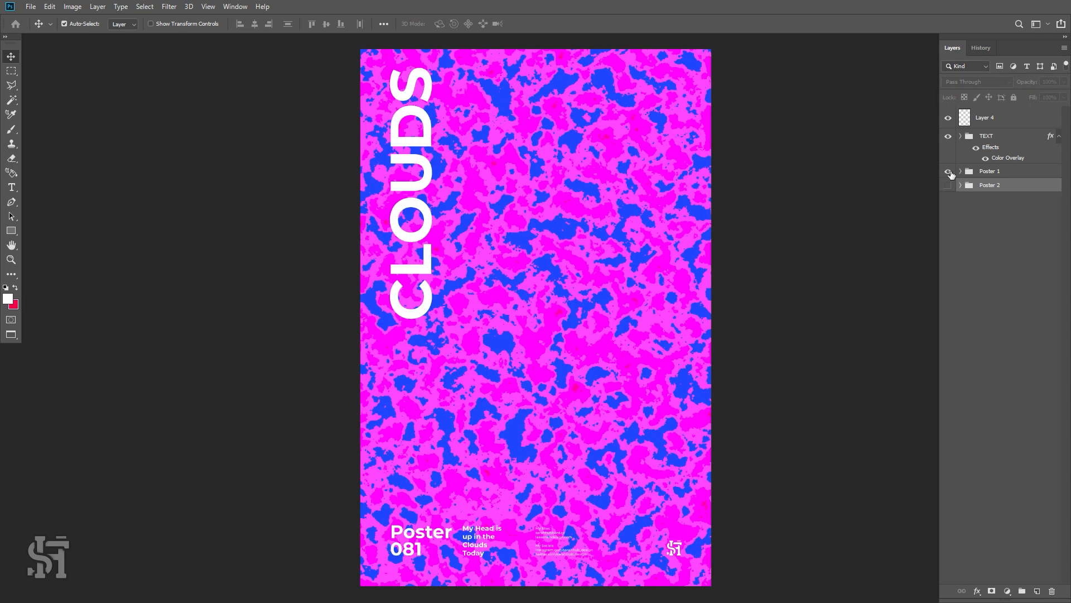
click(948, 171)
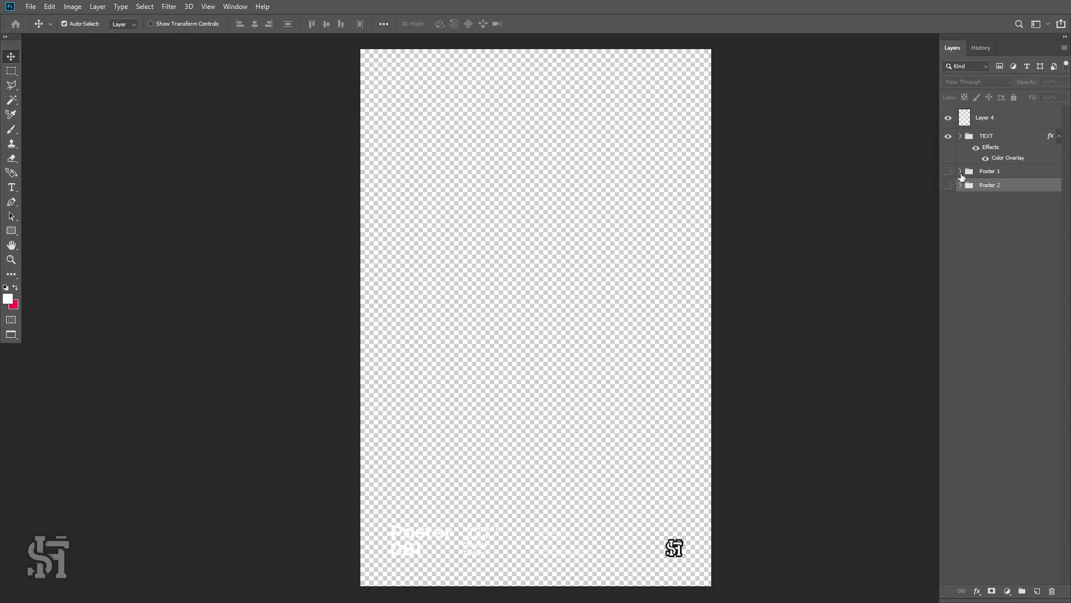
click(948, 185)
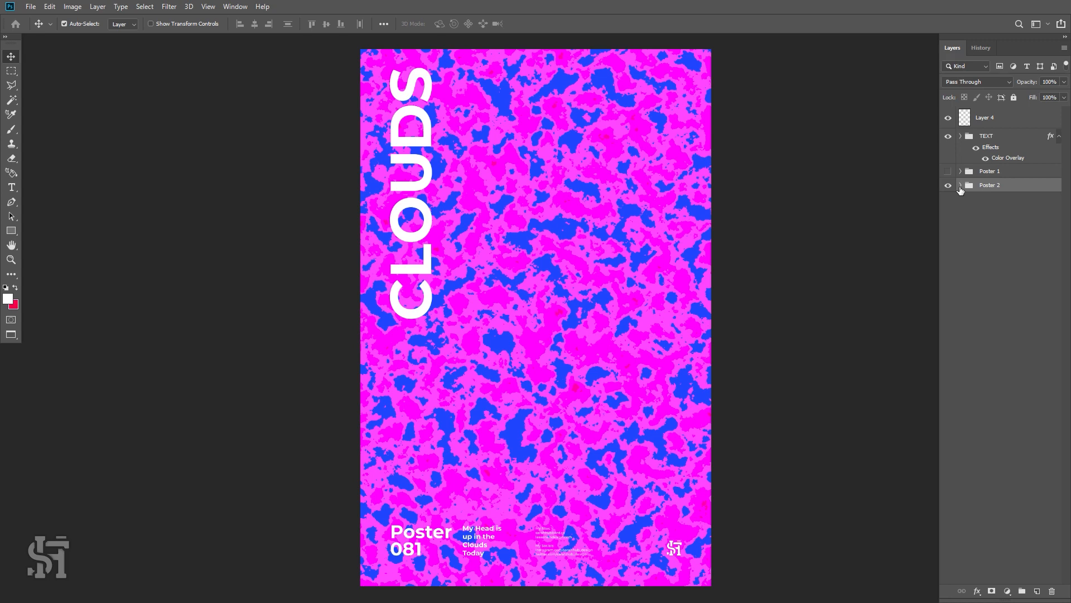
Delete the purple Layer 3 from inside the Poster 2 group.
click(960, 186)
click(978, 234)
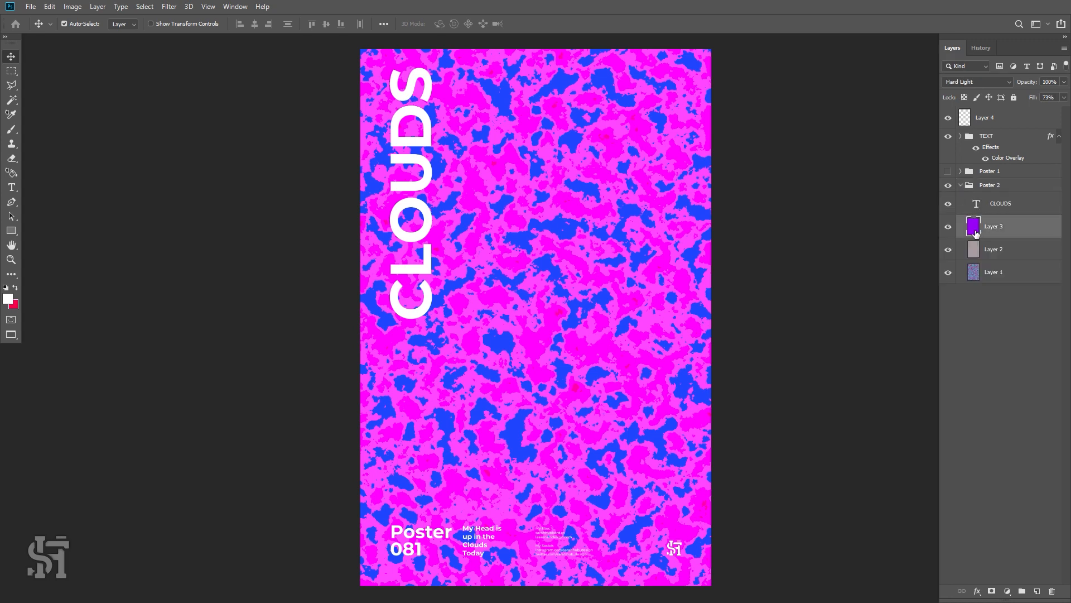
key(Delete)
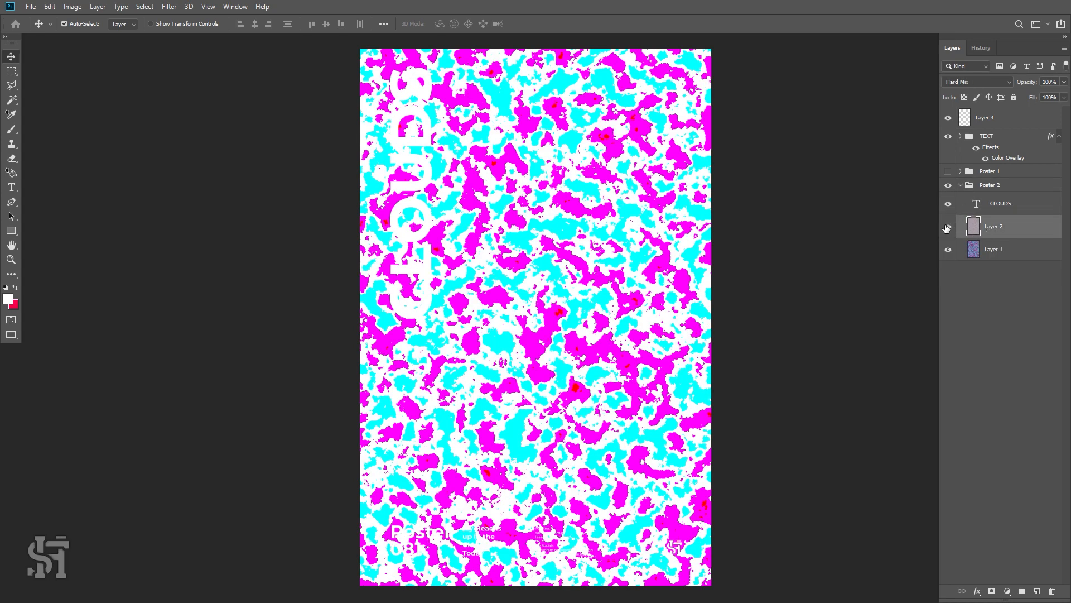
Hide Layer 2 and adjust Layer 1 in Camera Raw: Clarity +50, Texture +79, Temperature -21, Tint +24, Blacks -64.
click(947, 226)
click(974, 249)
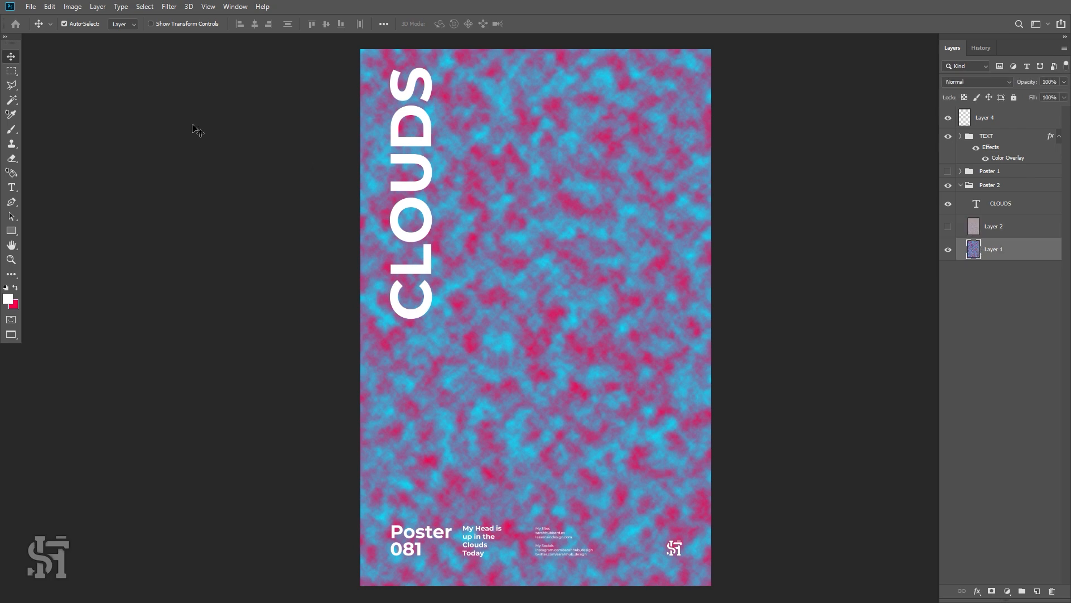
click(73, 6)
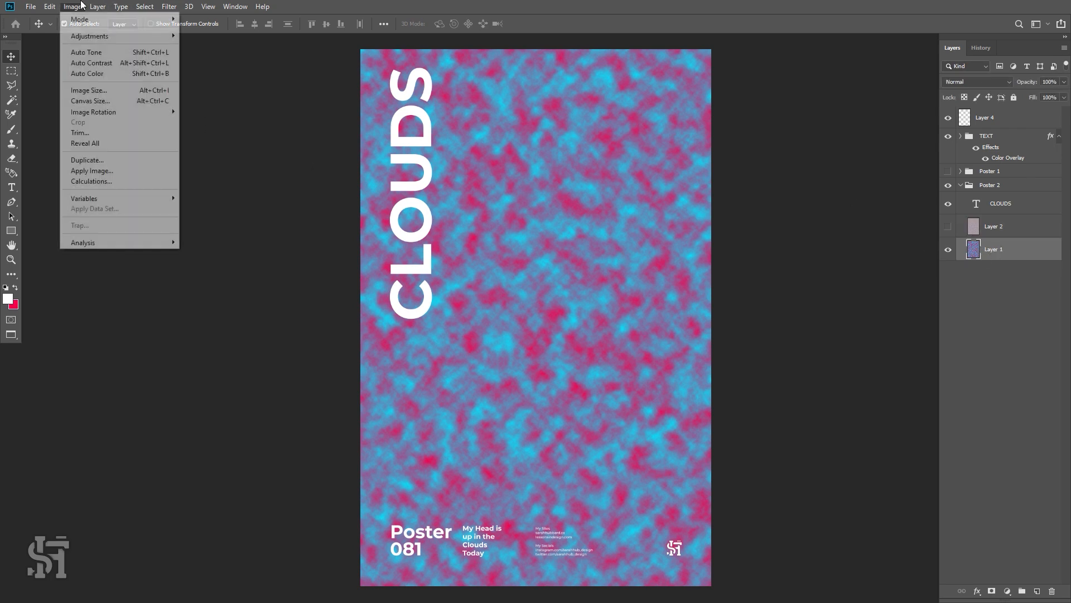
mouse_move(169, 6)
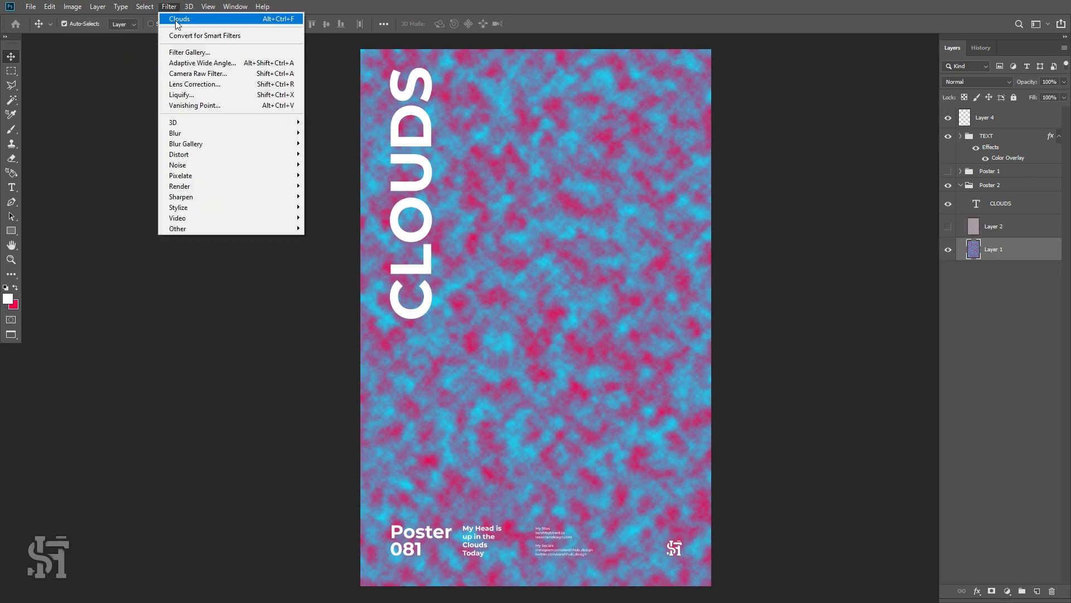
key(Escape)
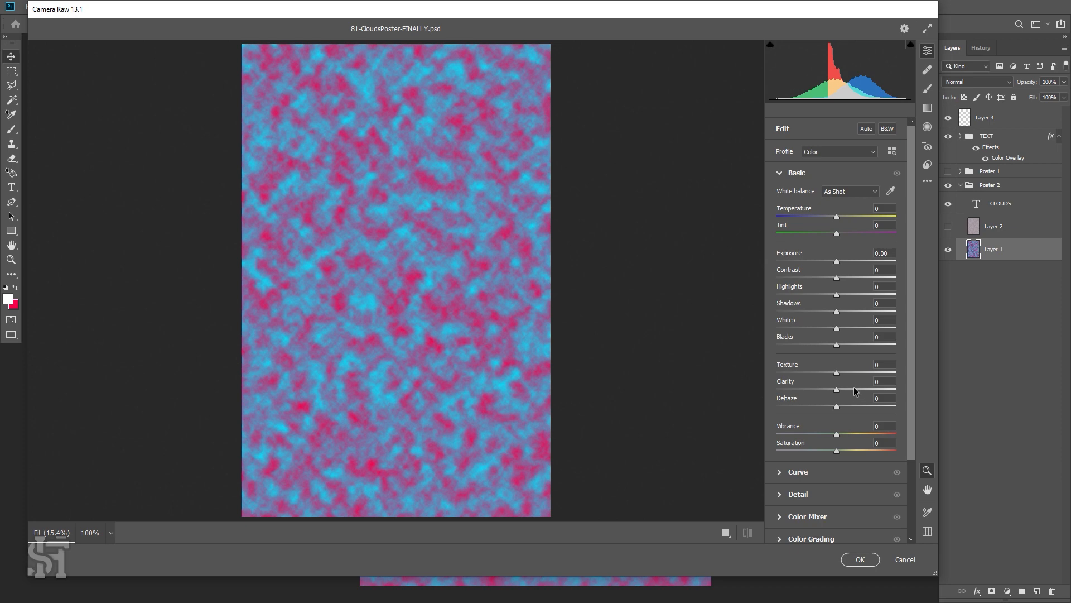
drag(854, 388, 883, 373)
click(851, 372)
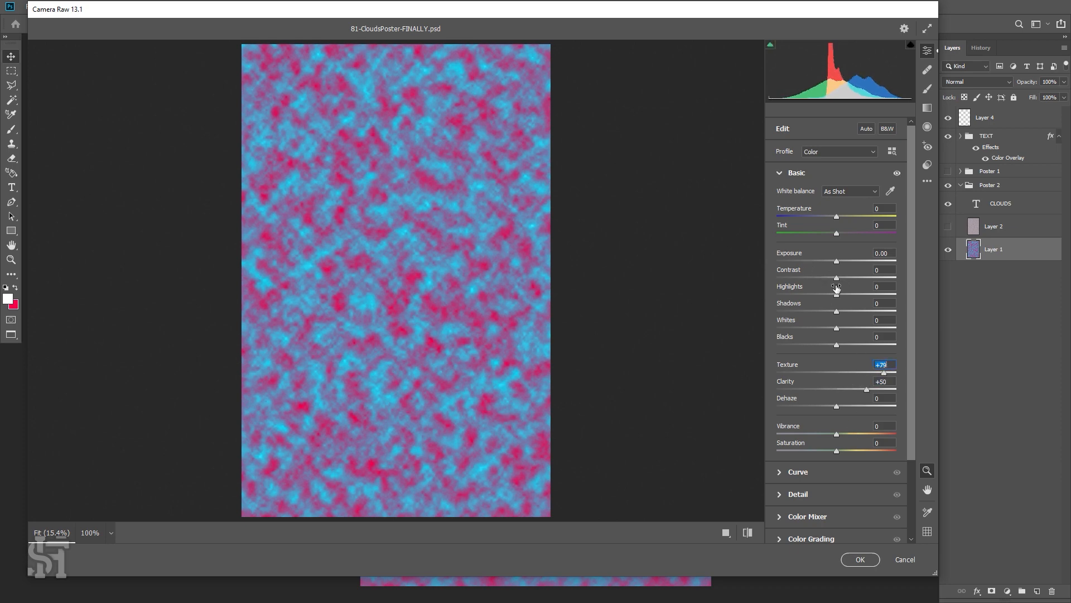
mouse_move(837, 217)
mouse_down()
mouse_move(820, 216)
mouse_move(867, 219)
mouse_move(813, 230)
mouse_move(853, 231)
mouse_move(823, 216)
mouse_up()
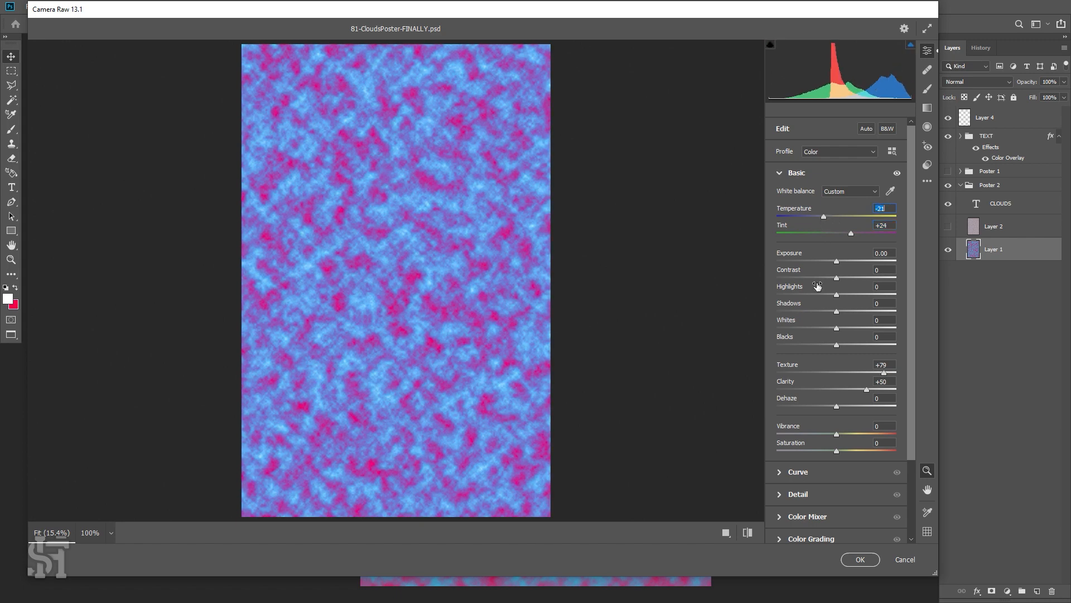
drag(836, 345, 798, 341)
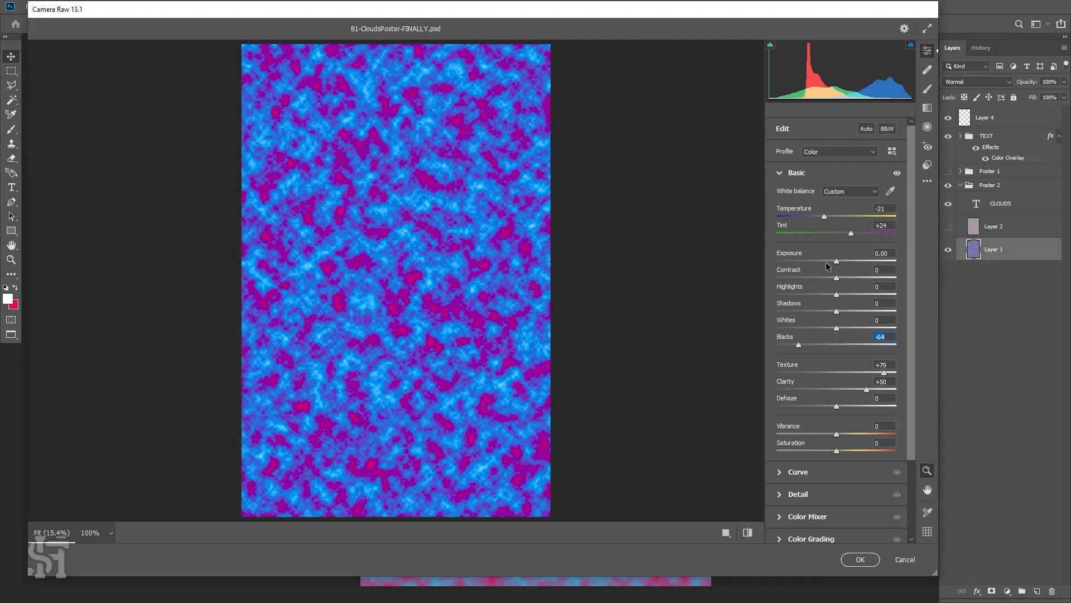
Try different Exposure and Dehaze amounts, taking Dehaze down to -100, and reset both to 0.
click(818, 260)
double_click(818, 260)
drag(835, 406, 767, 419)
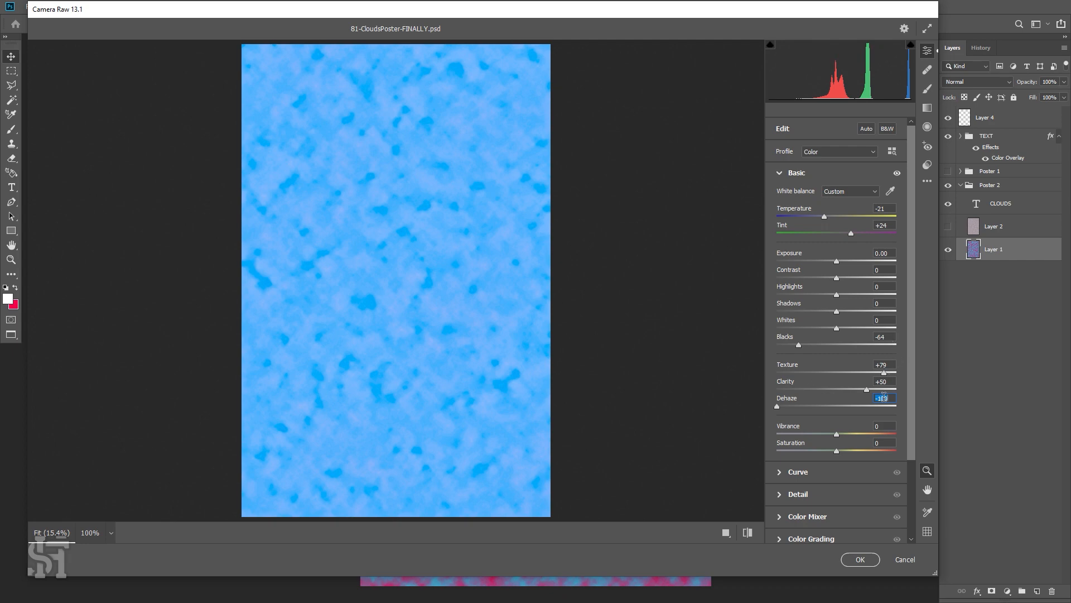
text(0)
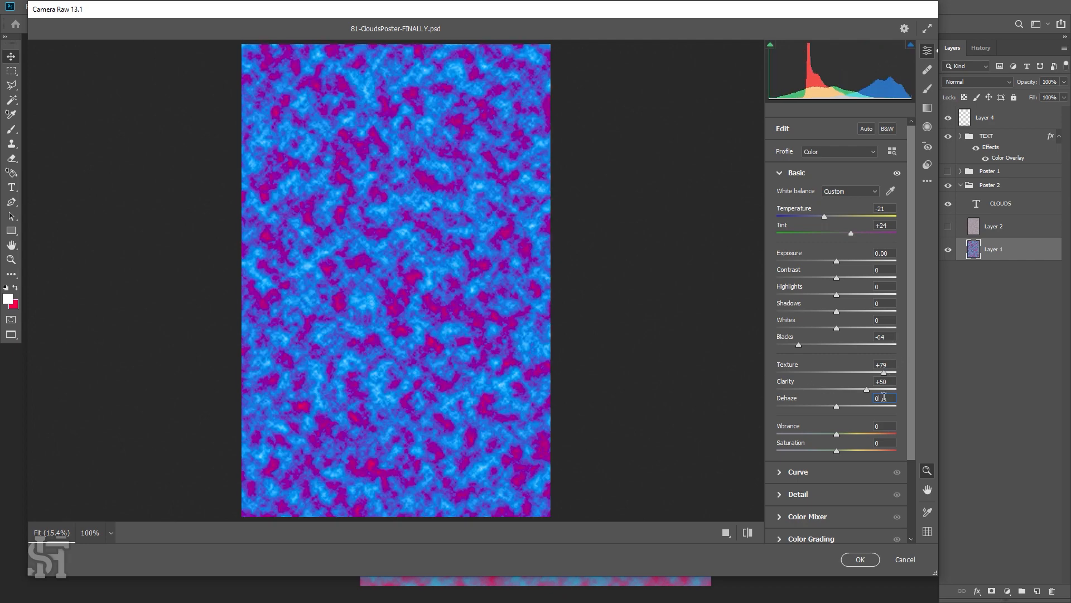
Apply the Camera Raw adjustments to Layer 1 and compare the poster with Layer 2 shown and hidden.
click(861, 559)
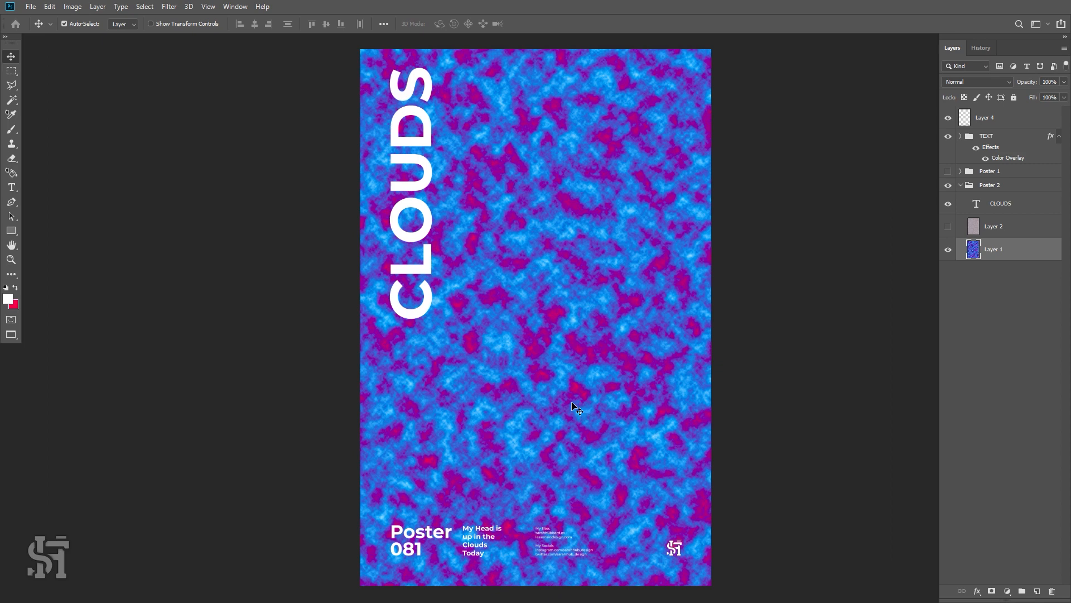
click(948, 227)
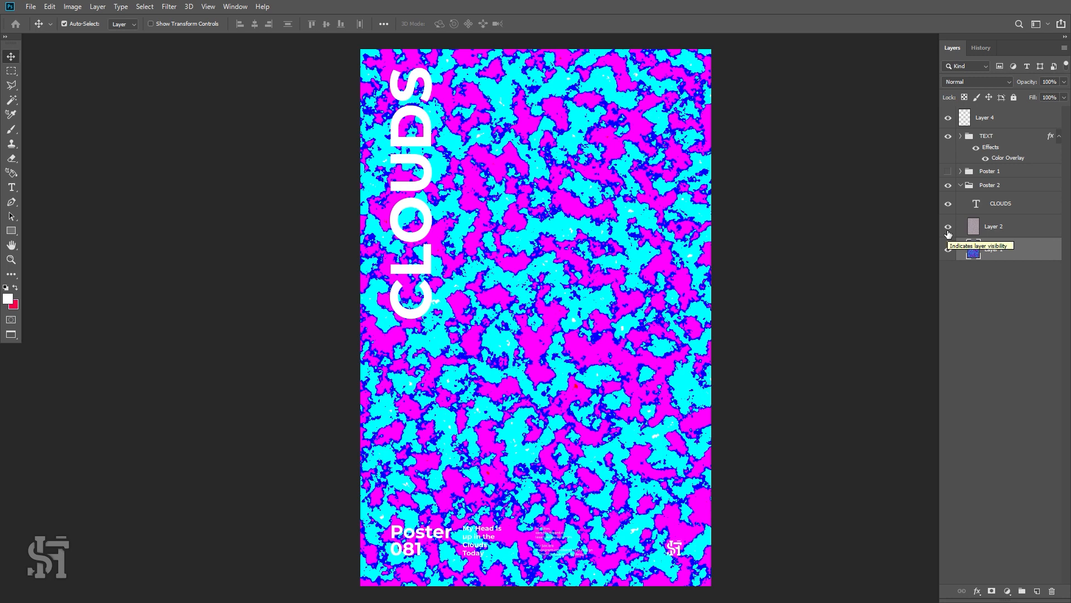
click(948, 229)
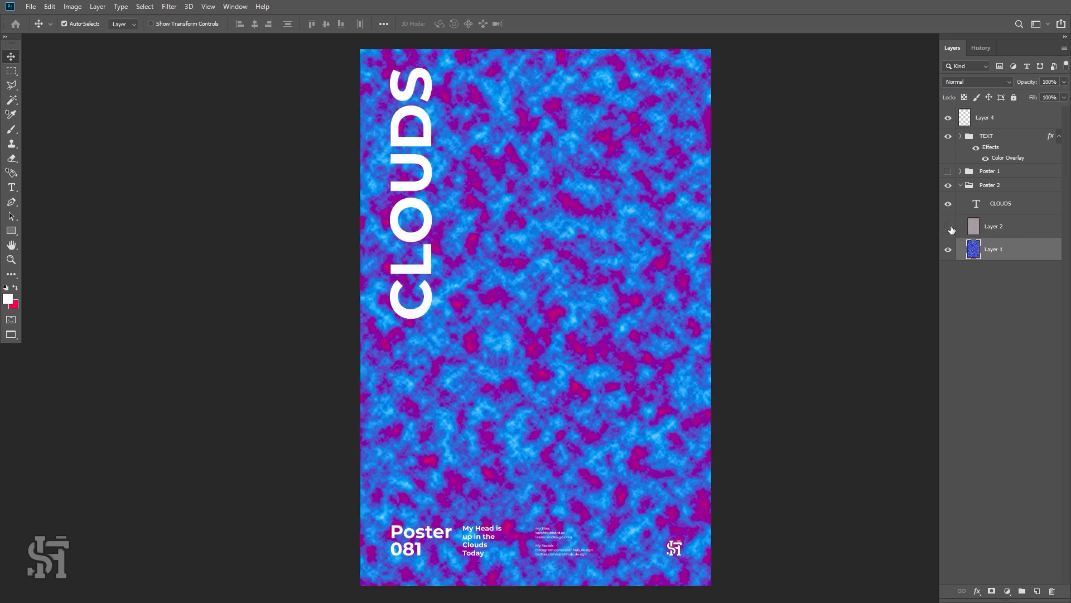
Show Layer 2 again and preview other blend modes on it, settling on Hard Mix.
click(948, 228)
click(975, 232)
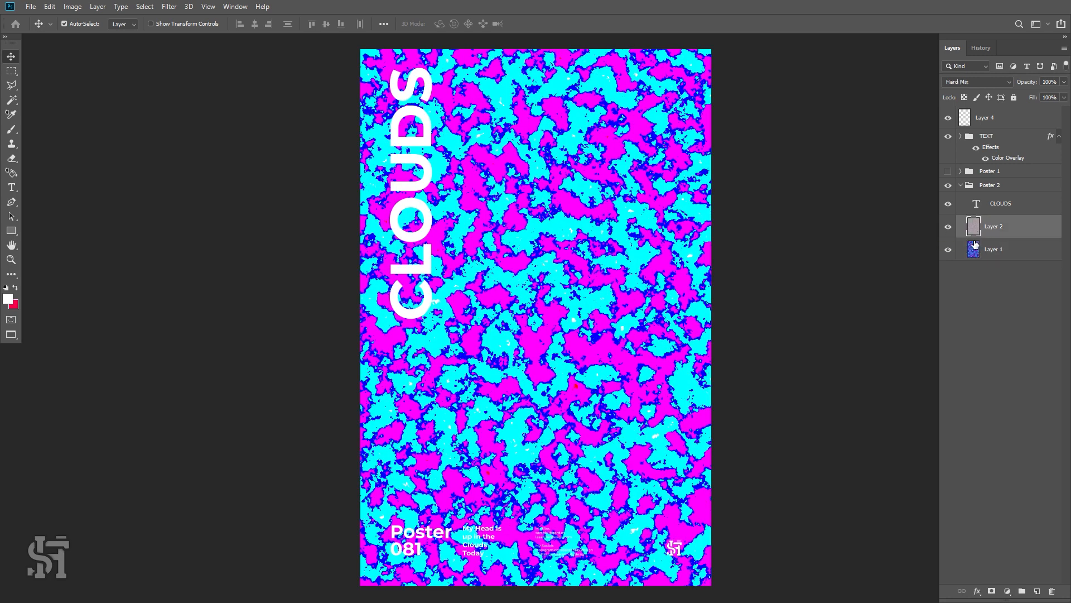
click(977, 82)
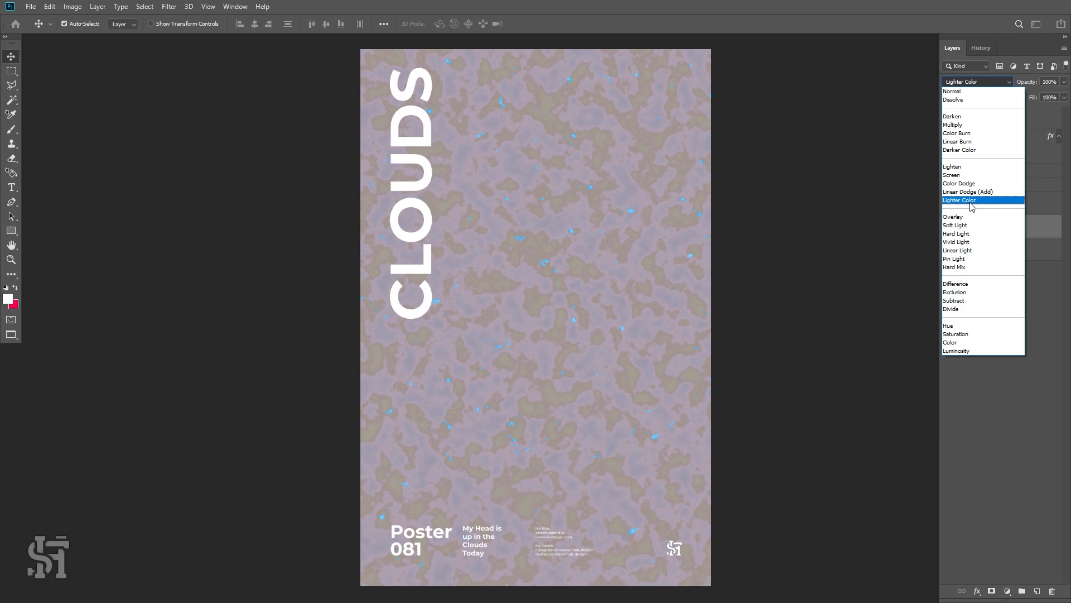
click(959, 268)
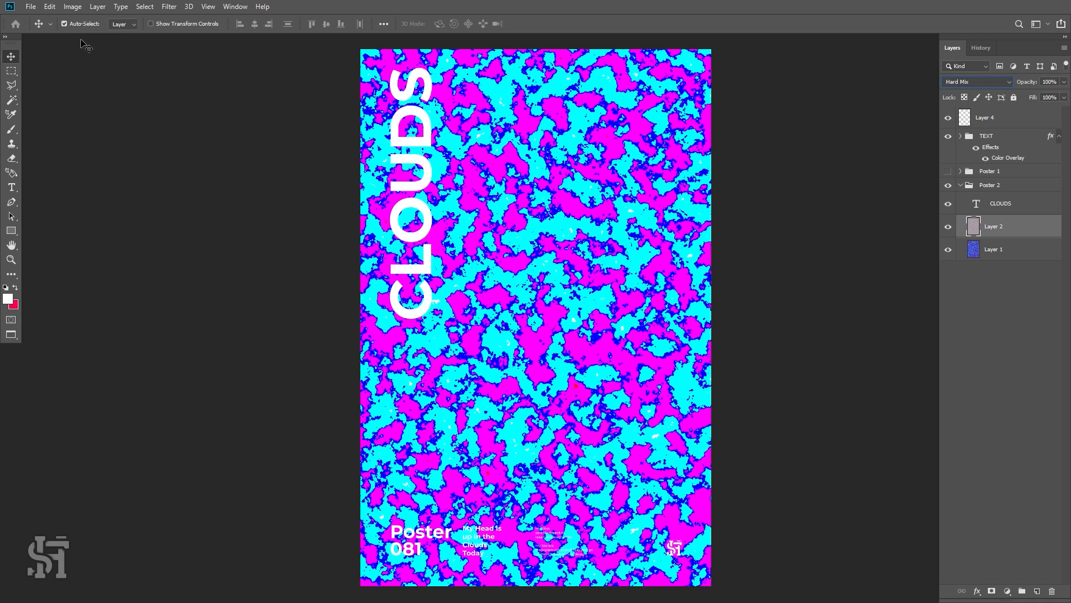
Start a Hue/Saturation adjustment on Layer 2 with Hue -3, Saturation +100 and Lightness -54.
click(76, 8)
mouse_move(90, 11)
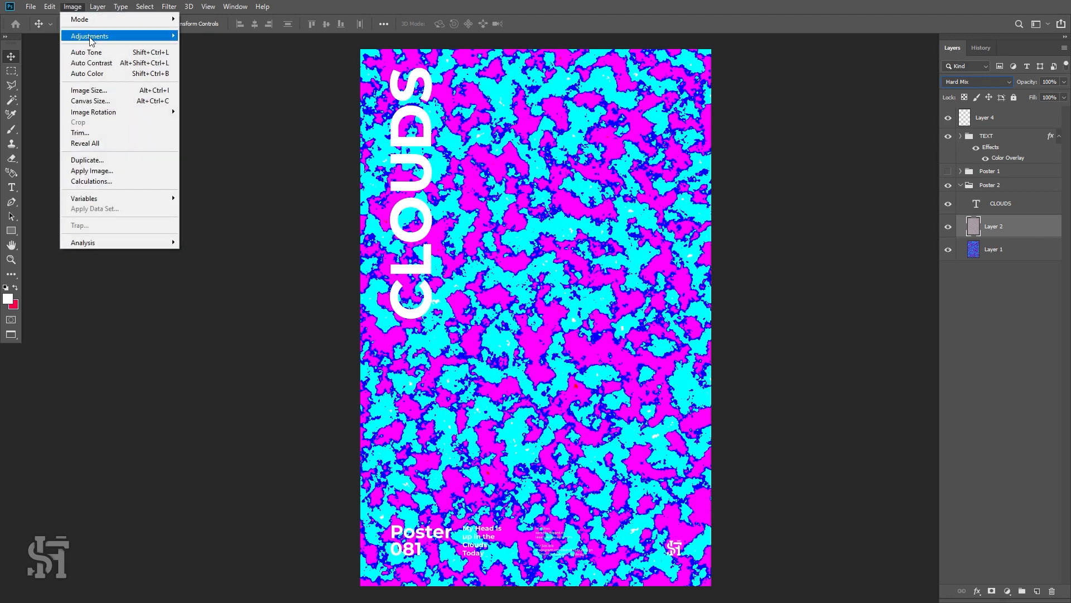
mouse_move(112, 30)
click(219, 95)
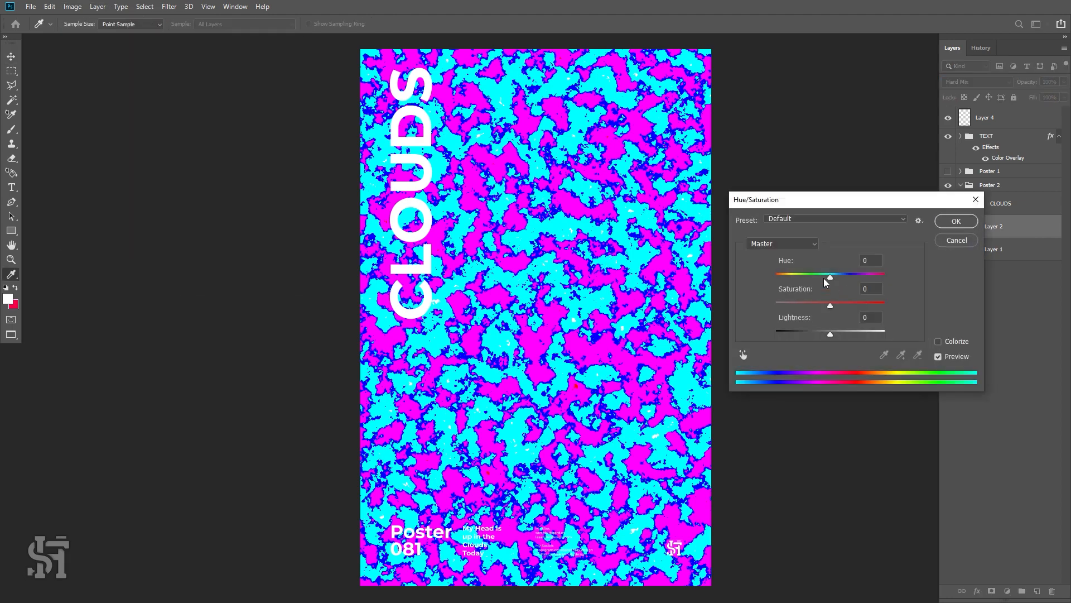
drag(830, 277, 899, 306)
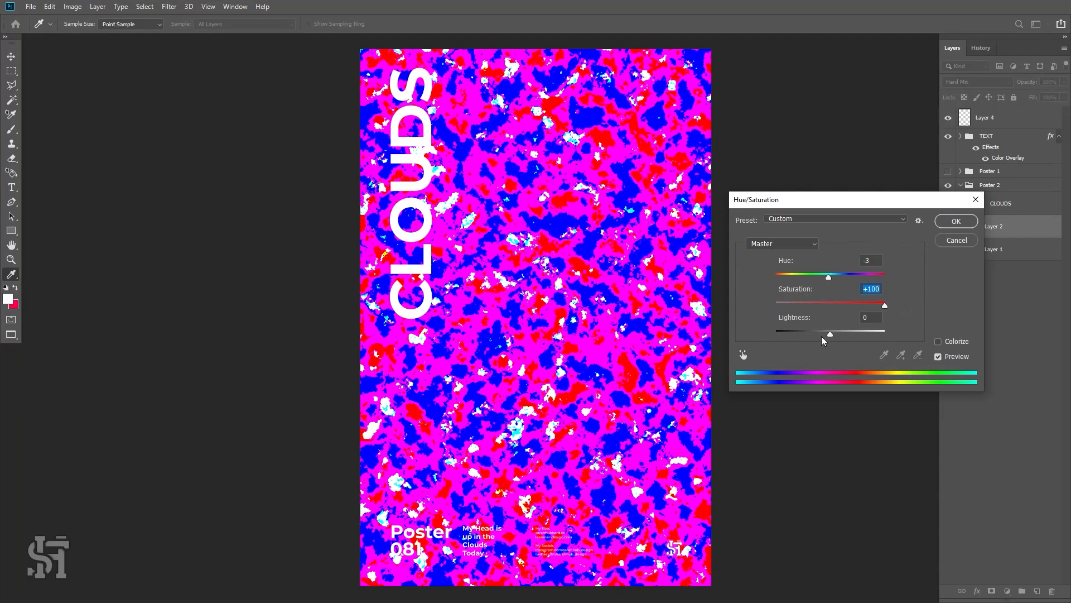
drag(821, 335, 798, 336)
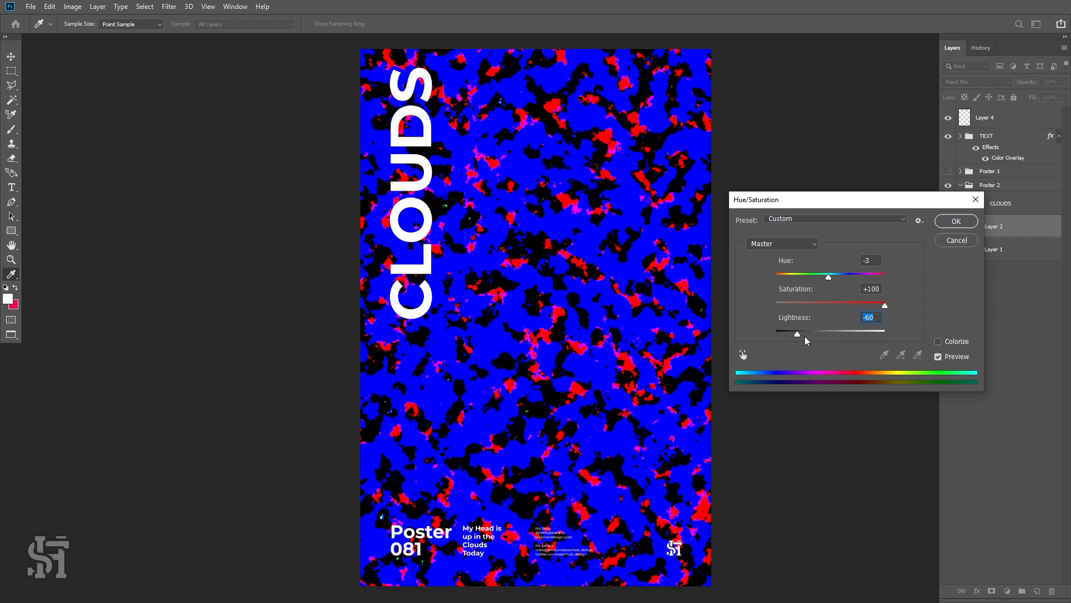
drag(794, 335, 797, 336)
drag(796, 336, 801, 336)
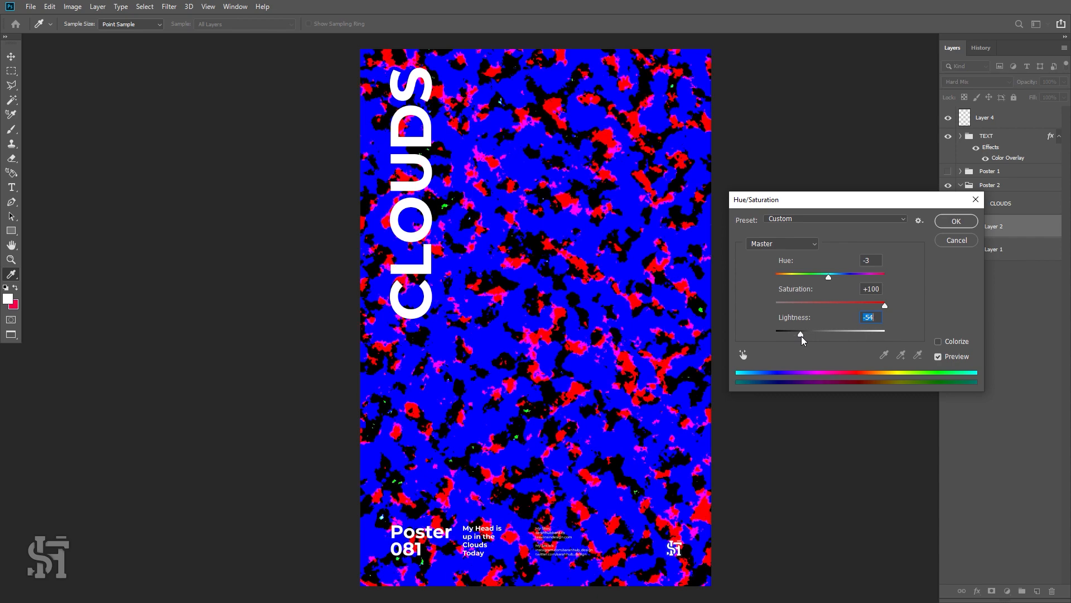
Change Hue to -90 and Lightness to -56, keep Saturation at +100, and apply the Hue/Saturation adjustment.
drag(829, 278, 766, 300)
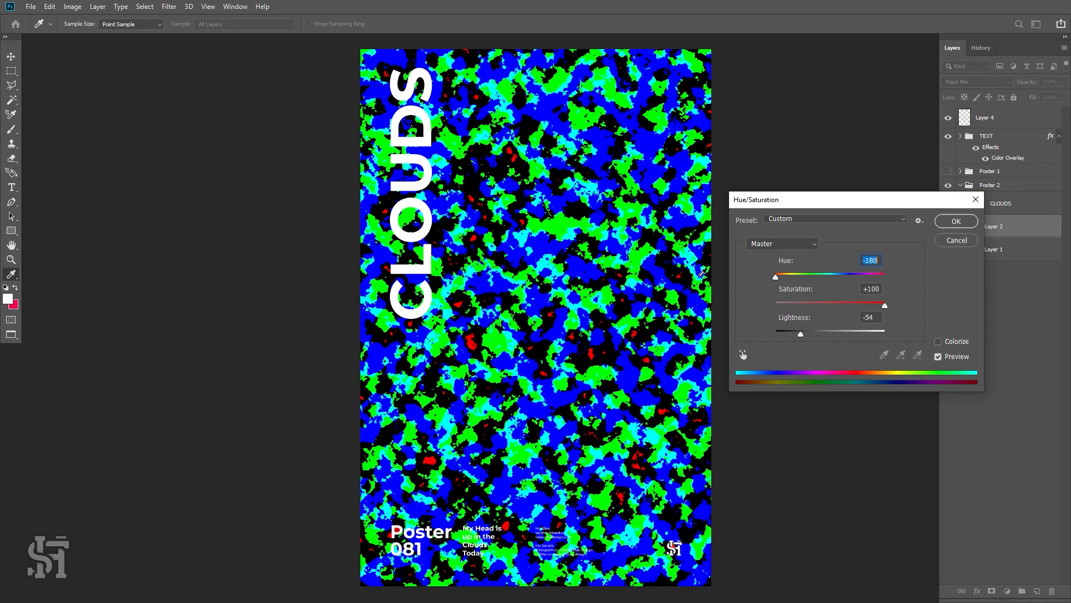
mouse_move(779, 278)
mouse_down()
mouse_move(792, 277)
mouse_move(760, 276)
mouse_move(796, 277)
mouse_up()
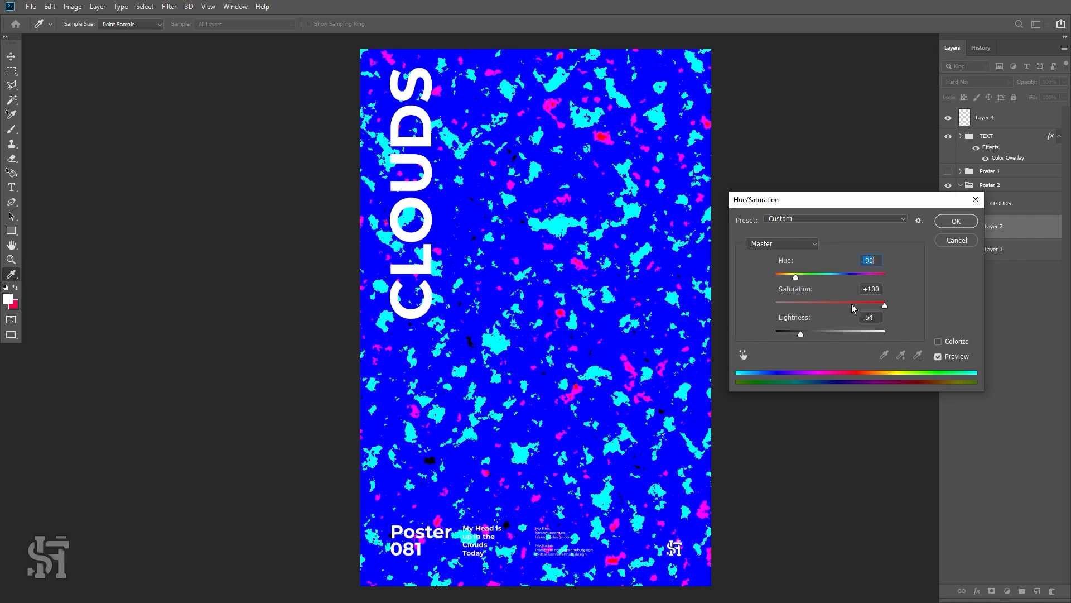
drag(852, 303, 914, 310)
drag(800, 330, 805, 334)
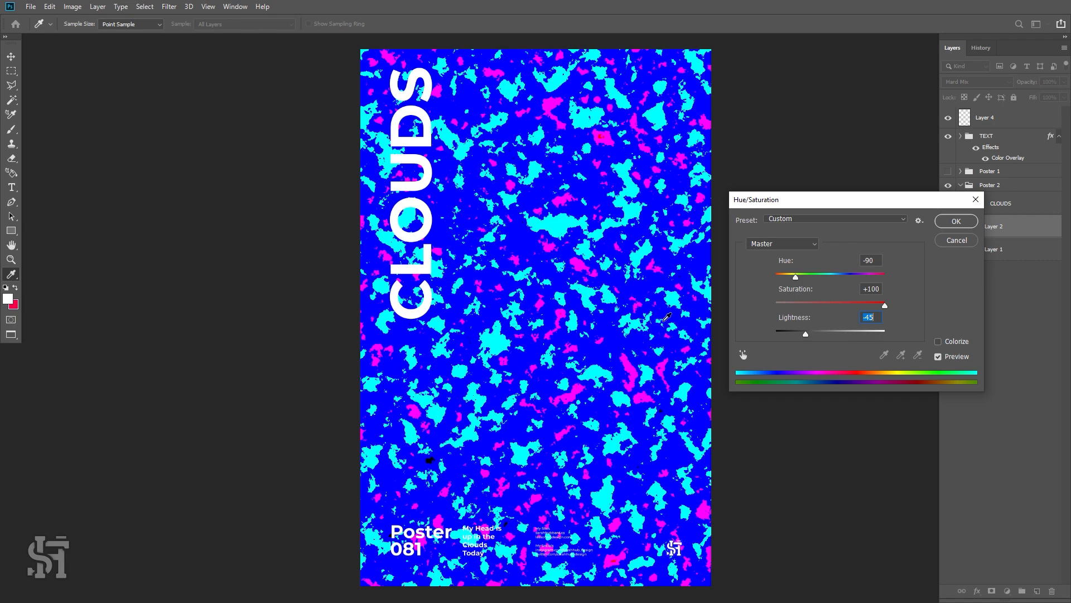
drag(806, 336, 800, 335)
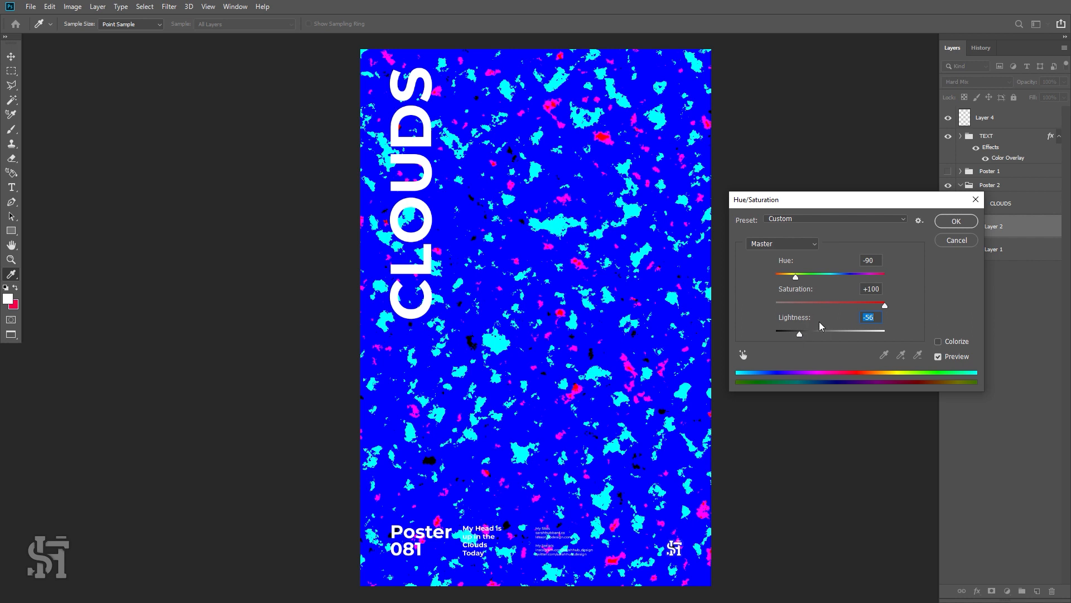
click(957, 221)
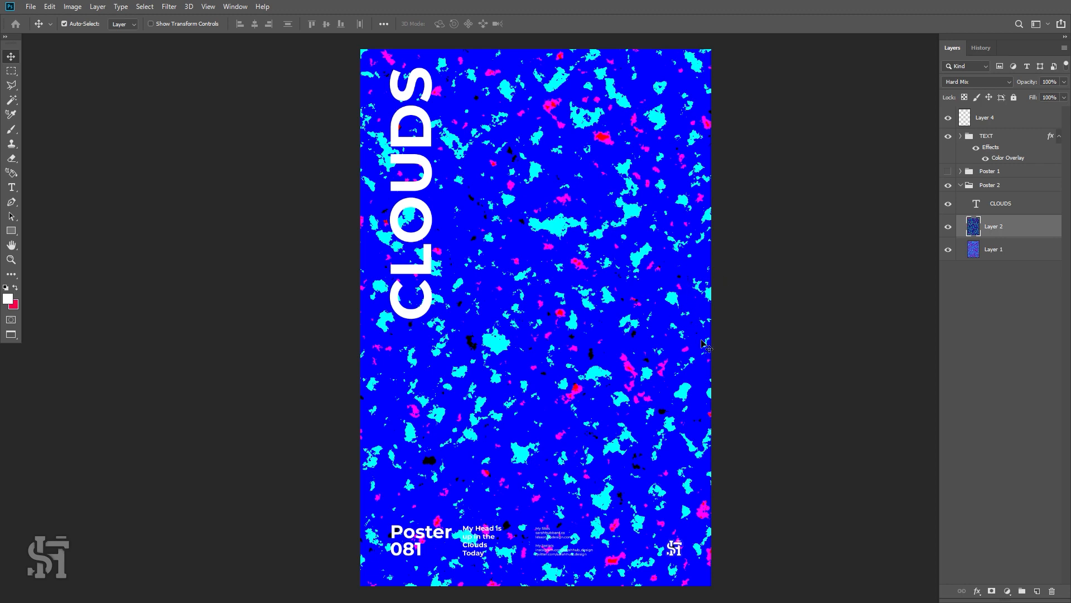
Compare the poster with Layer 2 hidden and shown, and add a new empty layer directly above it.
click(948, 230)
click(949, 232)
click(1037, 591)
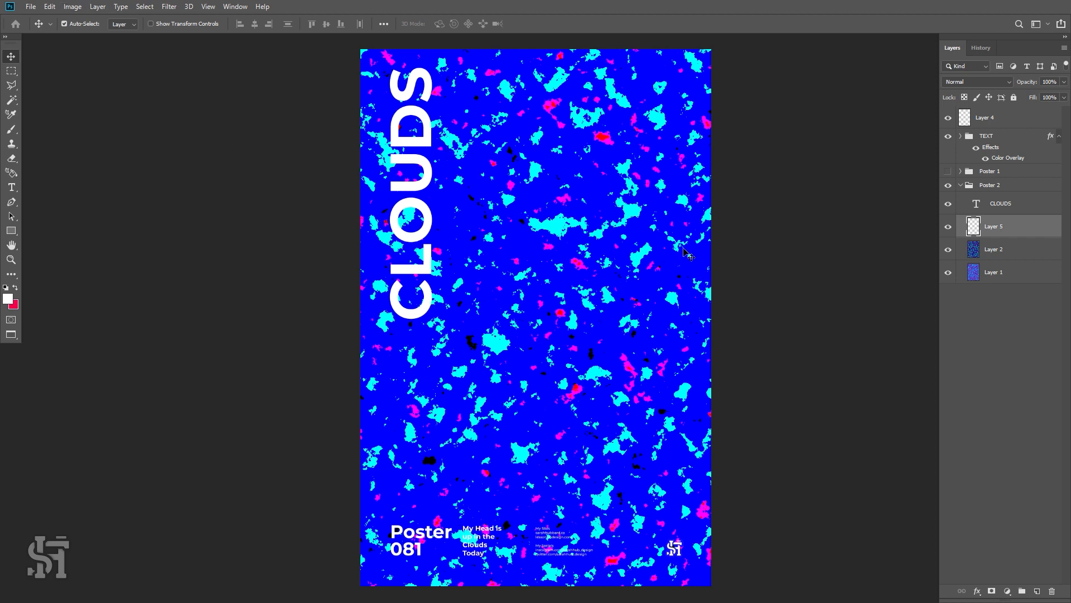
Swap the foreground and background colors and set the foreground color to orange ffa800.
click(15, 287)
click(8, 299)
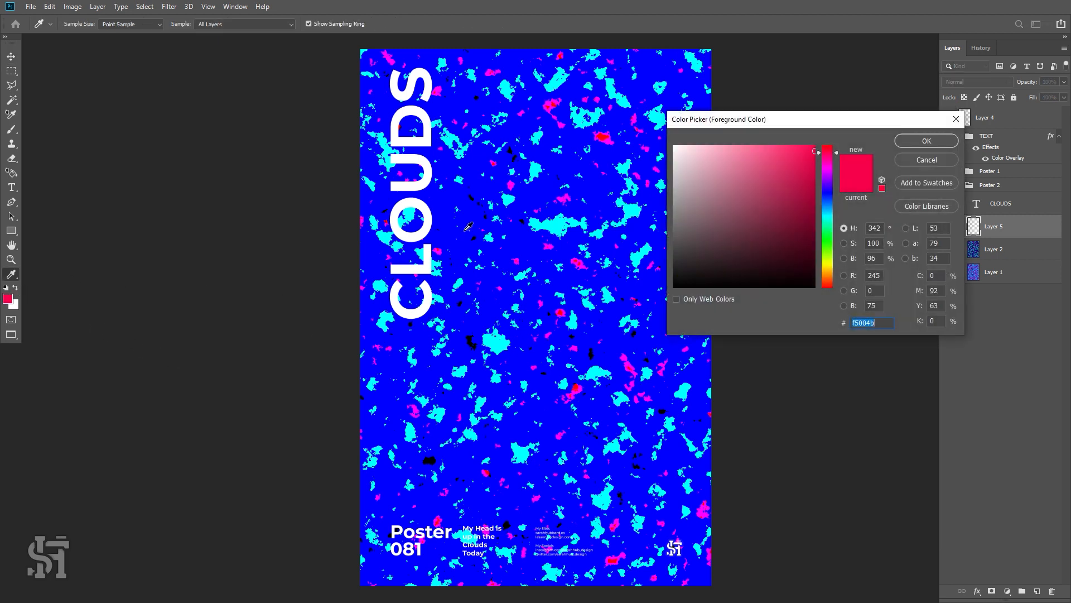
click(468, 213)
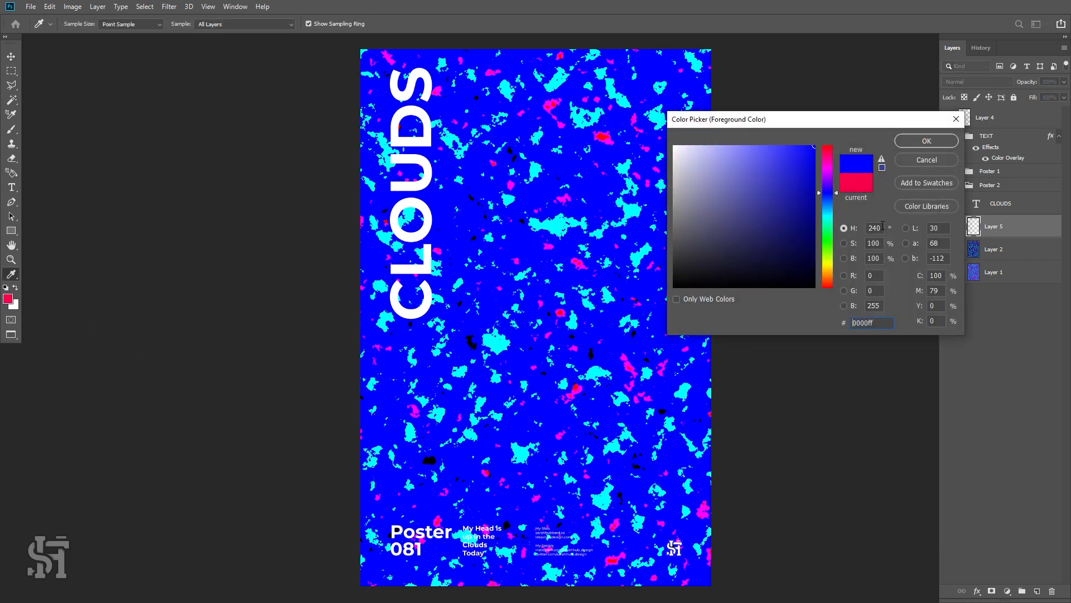
click(828, 271)
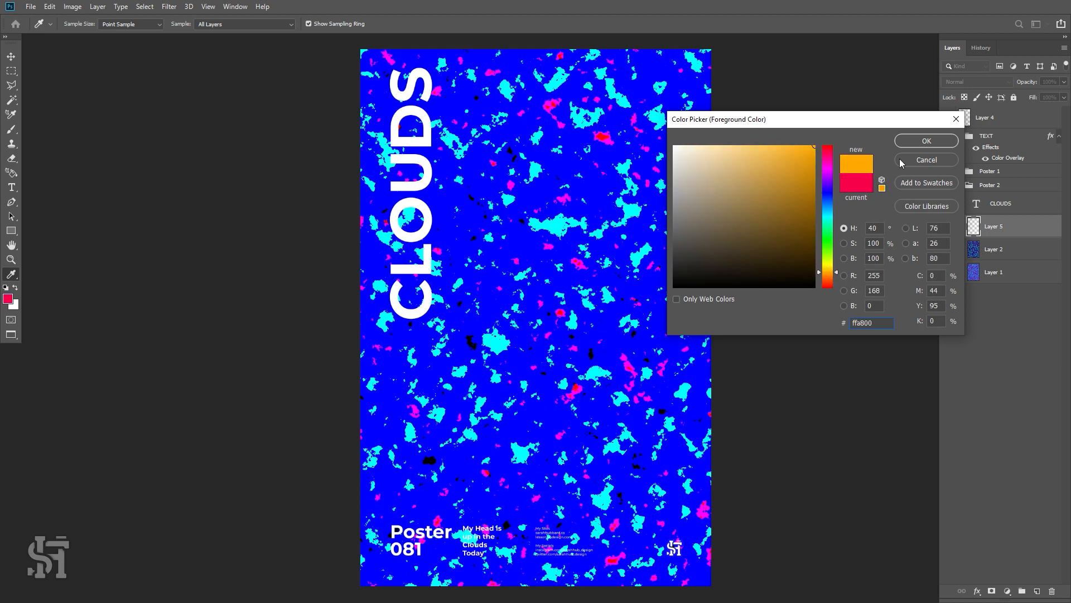
click(949, 140)
key(v)
Fill the new empty layer with the foreground color at 100% opacity in Normal mode.
click(50, 6)
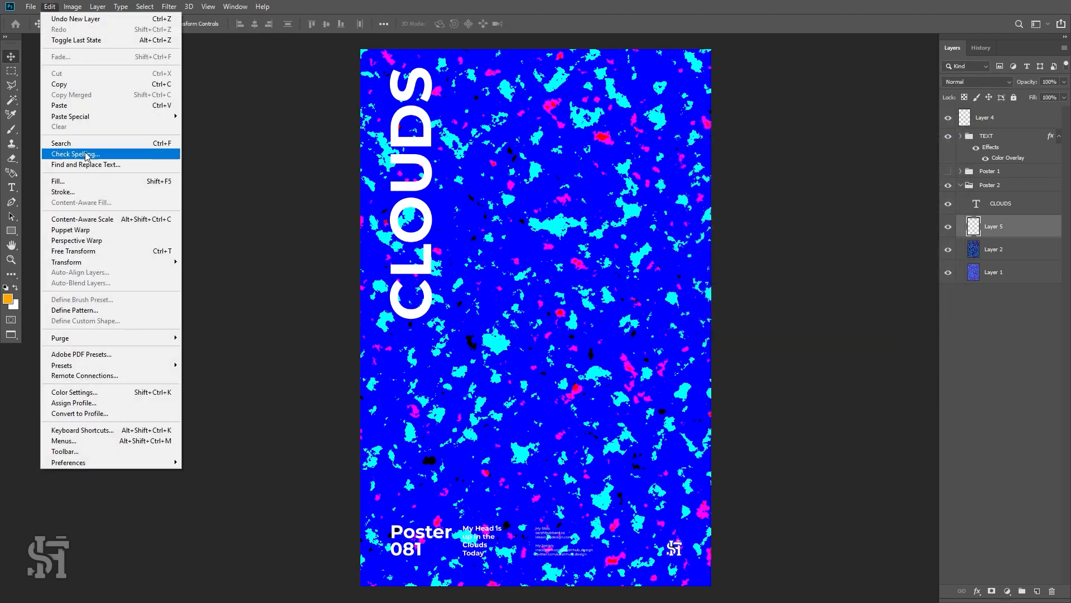
click(103, 181)
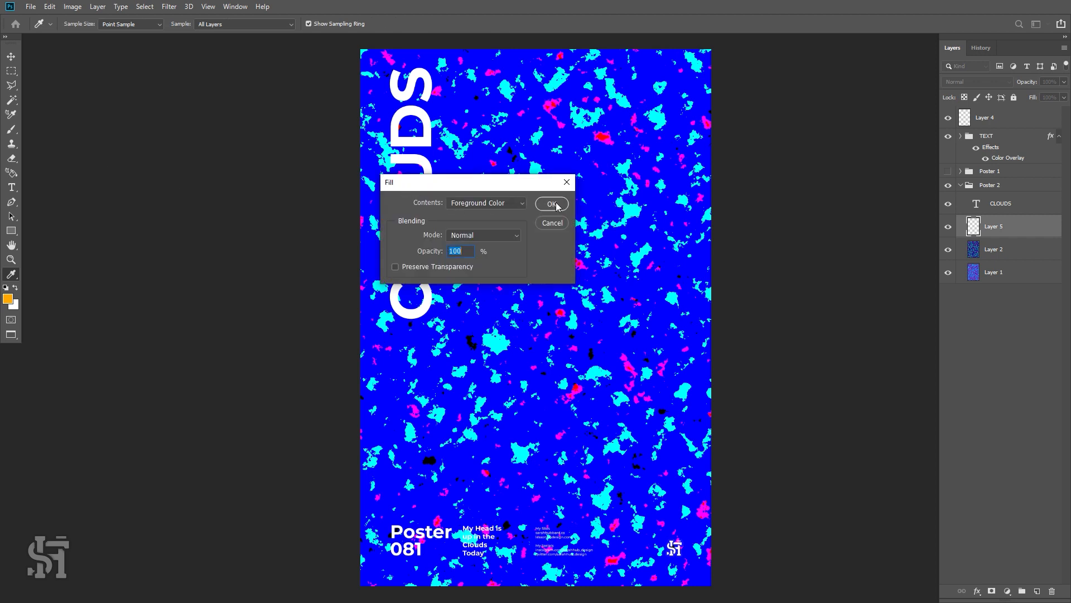
click(554, 204)
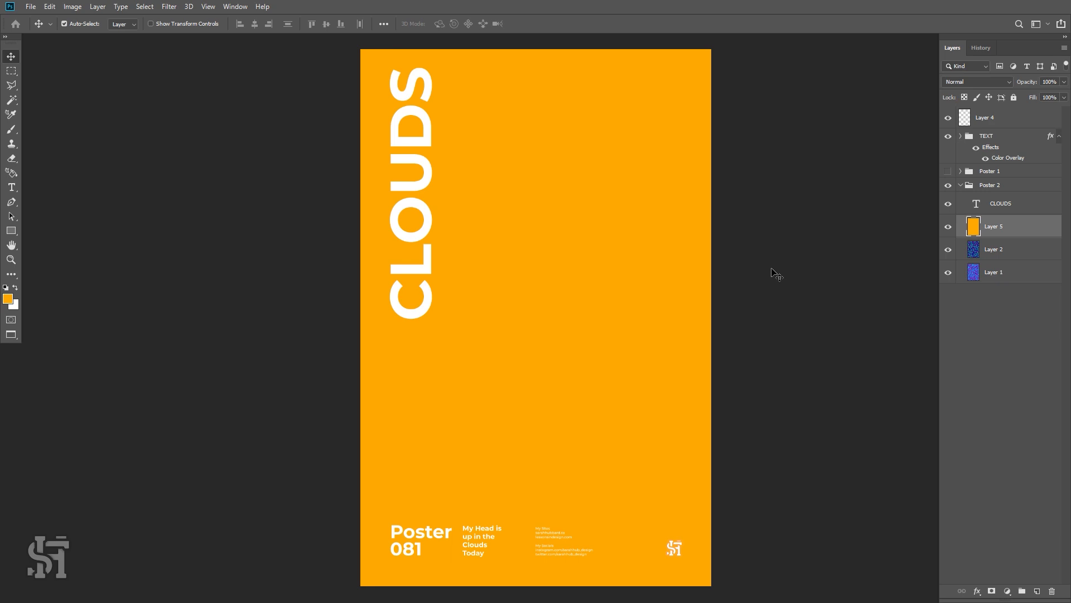
Set the orange layer's blend mode to Darker Color and compare the poster with that layer hidden and shown.
click(957, 84)
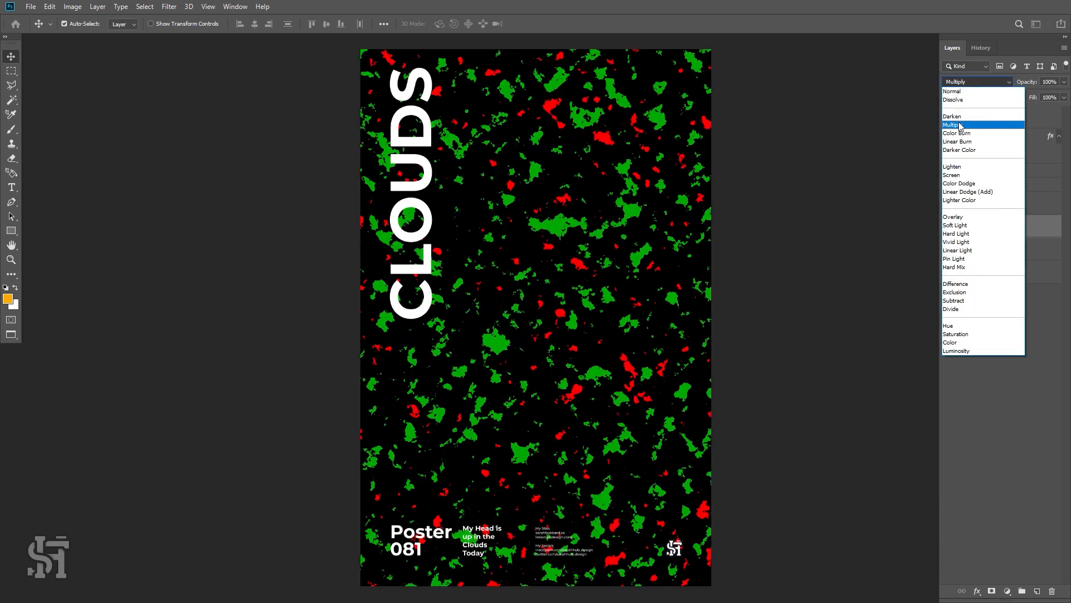
click(968, 154)
click(949, 228)
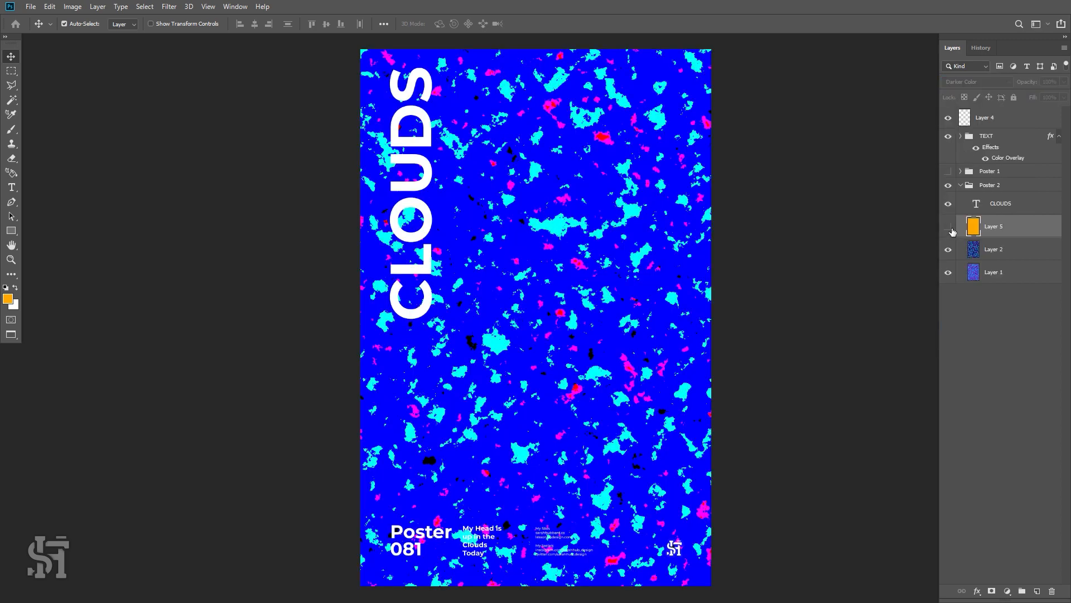
click(949, 227)
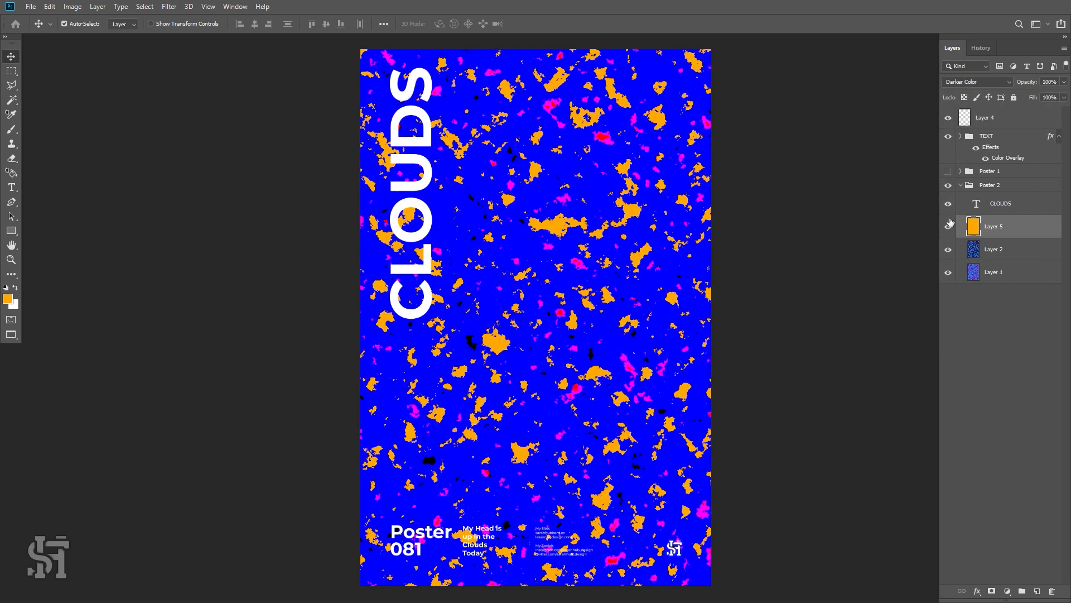
Compare the poster with orange Layer 5 hidden and shown, and set that layer's blend mode to Subtract.
click(948, 228)
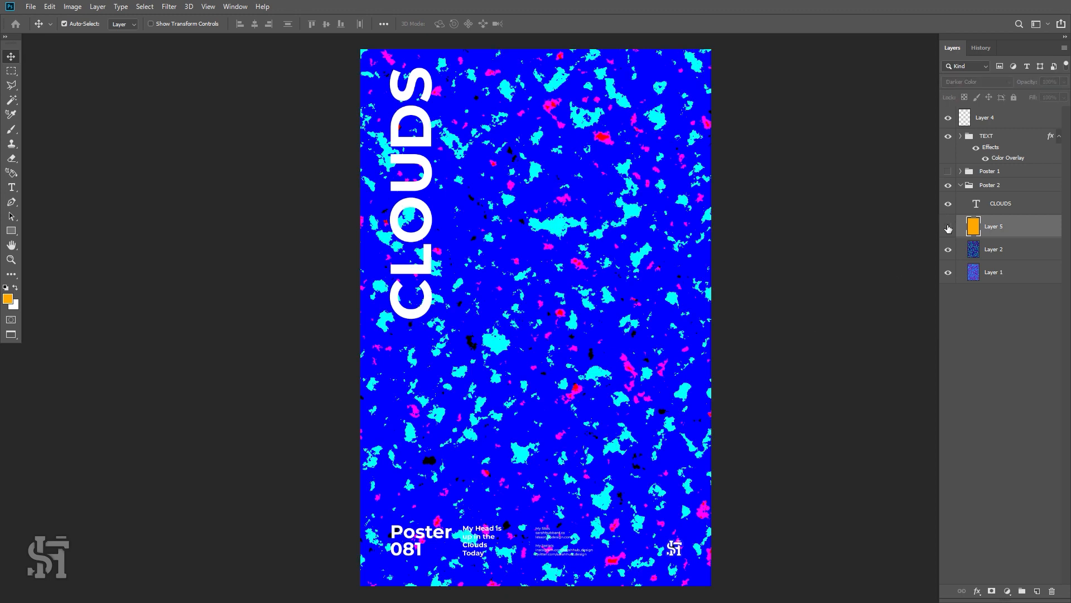
click(948, 228)
click(976, 82)
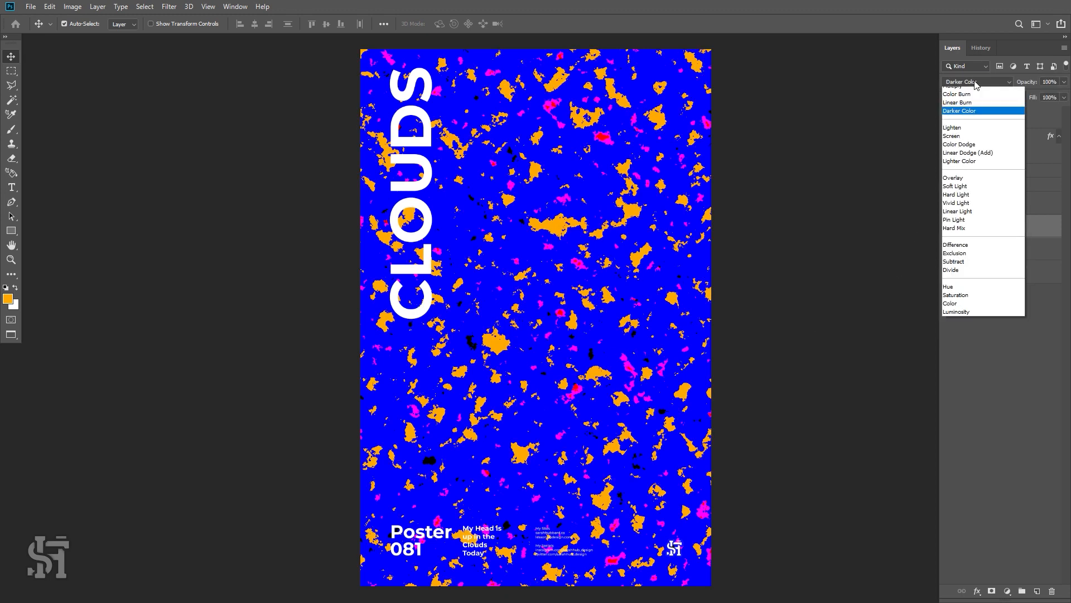
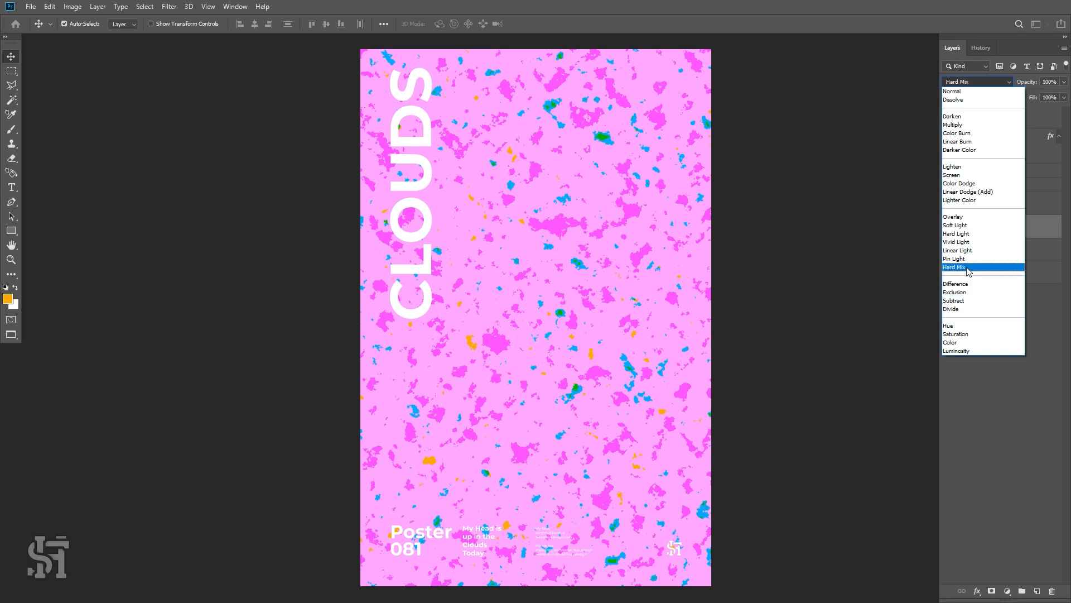
click(971, 301)
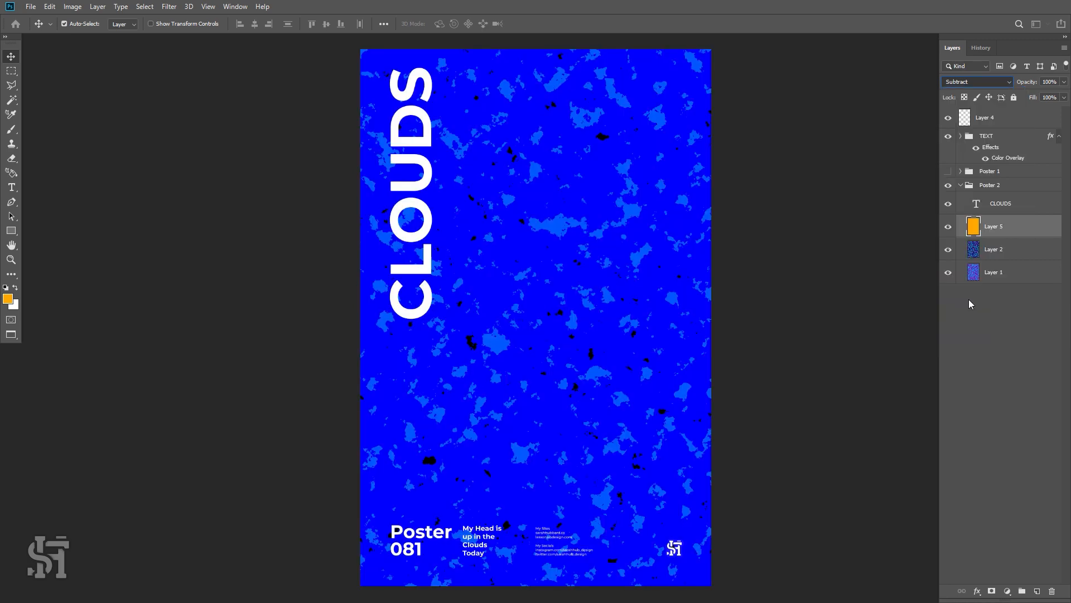
Toggle Layer 5's visibility repeatedly to examine the effect of the Subtract blend on the poster, leaving the layer shown.
click(945, 226)
click(945, 225)
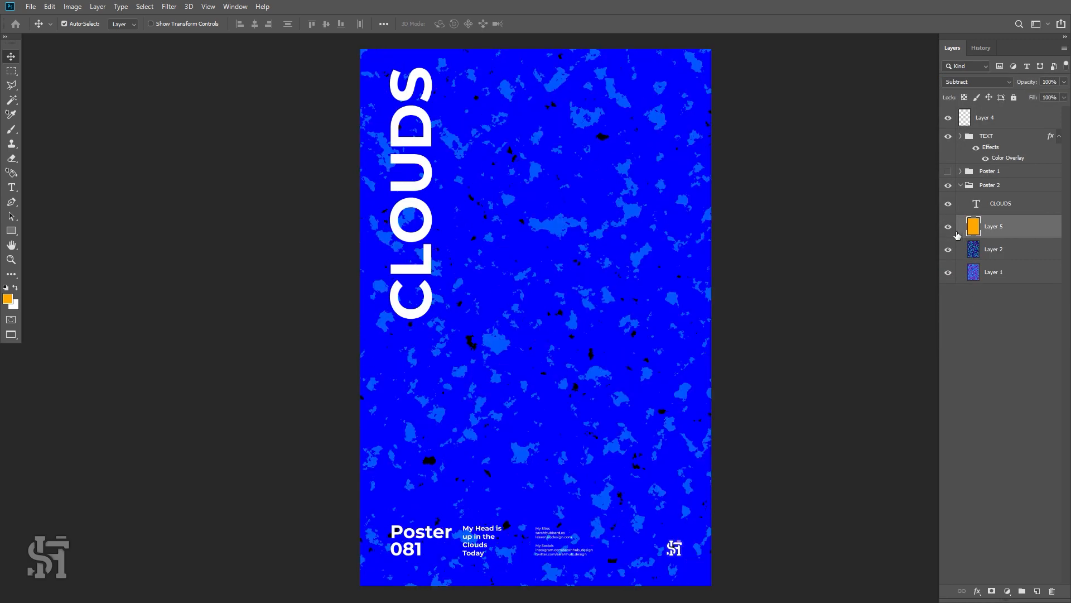
click(948, 227)
click(948, 228)
click(948, 228)
click(948, 229)
click(947, 228)
click(948, 229)
click(948, 229)
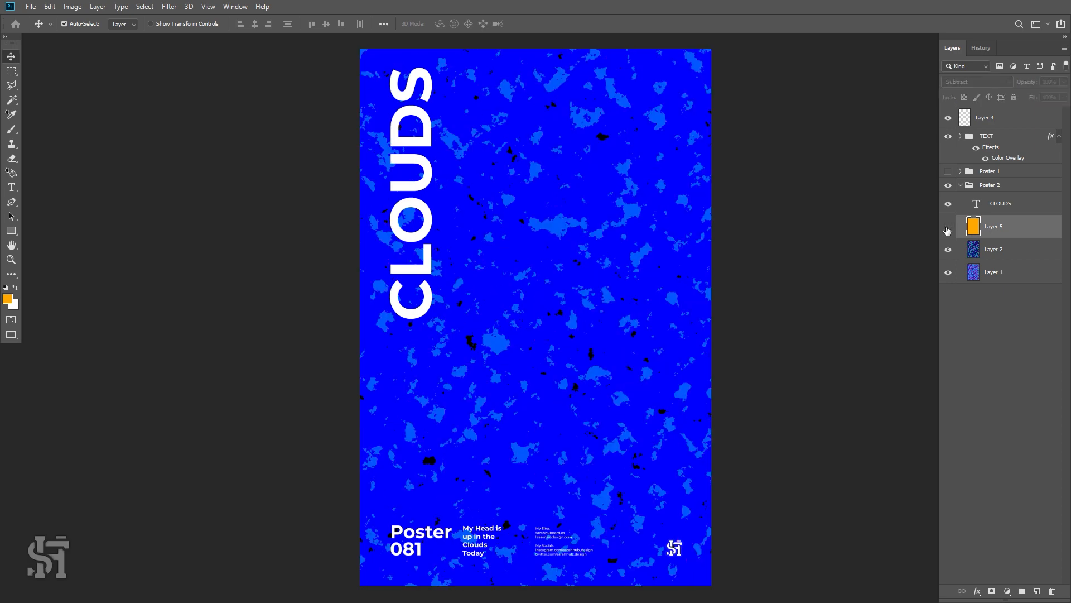
click(948, 229)
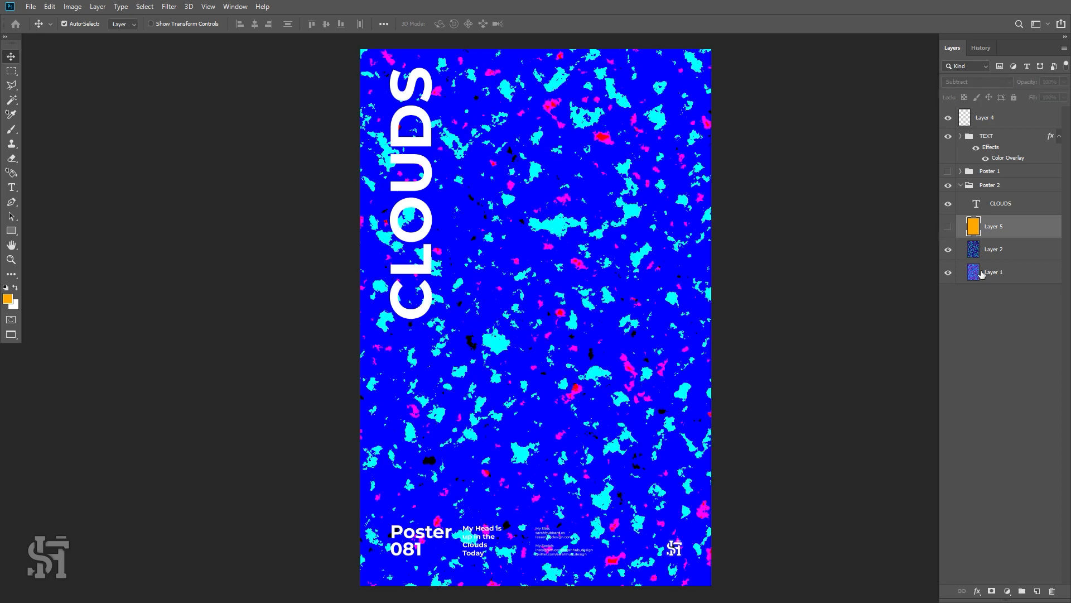
click(948, 228)
Apply a Hue/Saturation adjustment to Layer 5 with Hue +127.
click(98, 6)
mouse_move(73, 7)
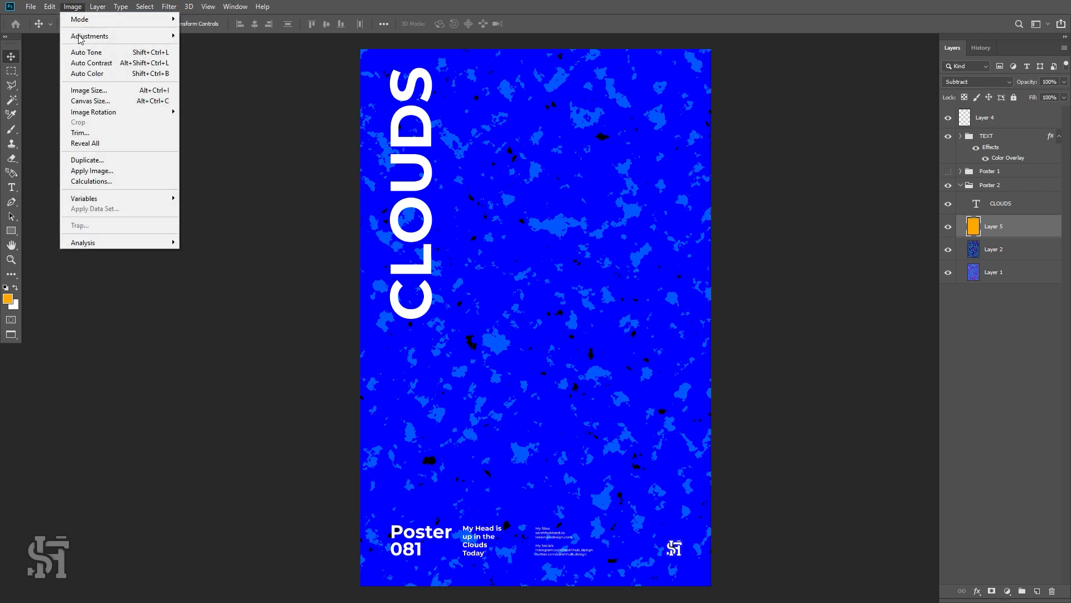
mouse_move(111, 33)
click(240, 90)
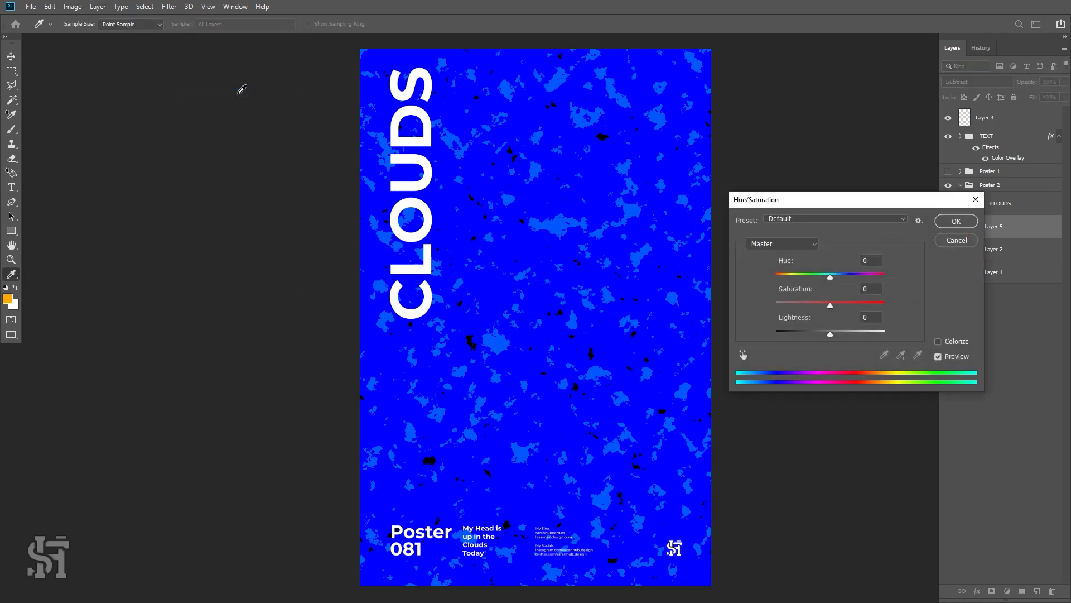
drag(829, 277, 779, 283)
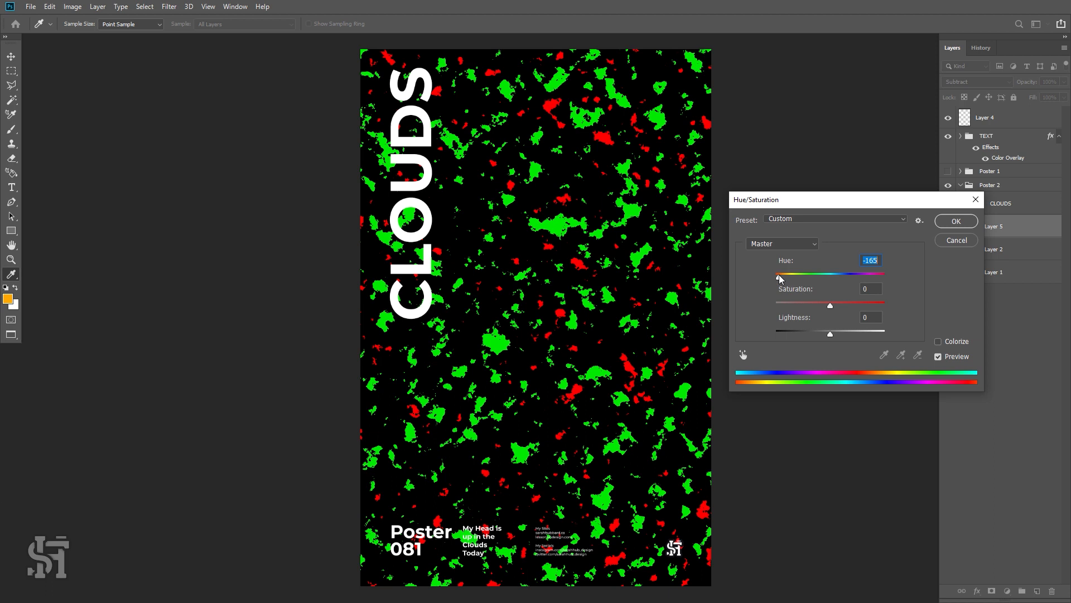
drag(777, 276, 769, 277)
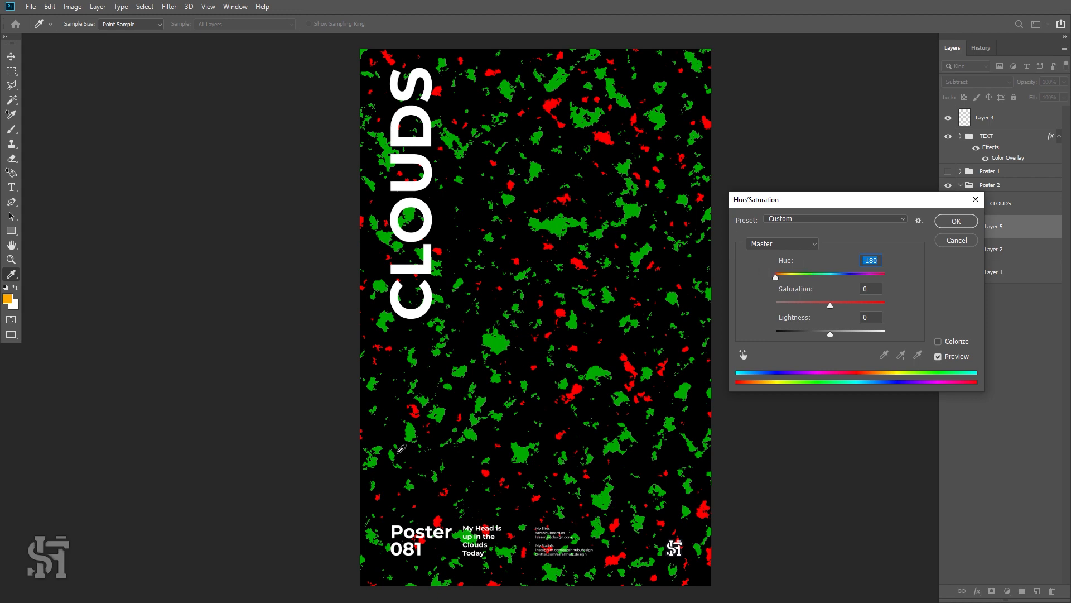
drag(775, 277, 873, 290)
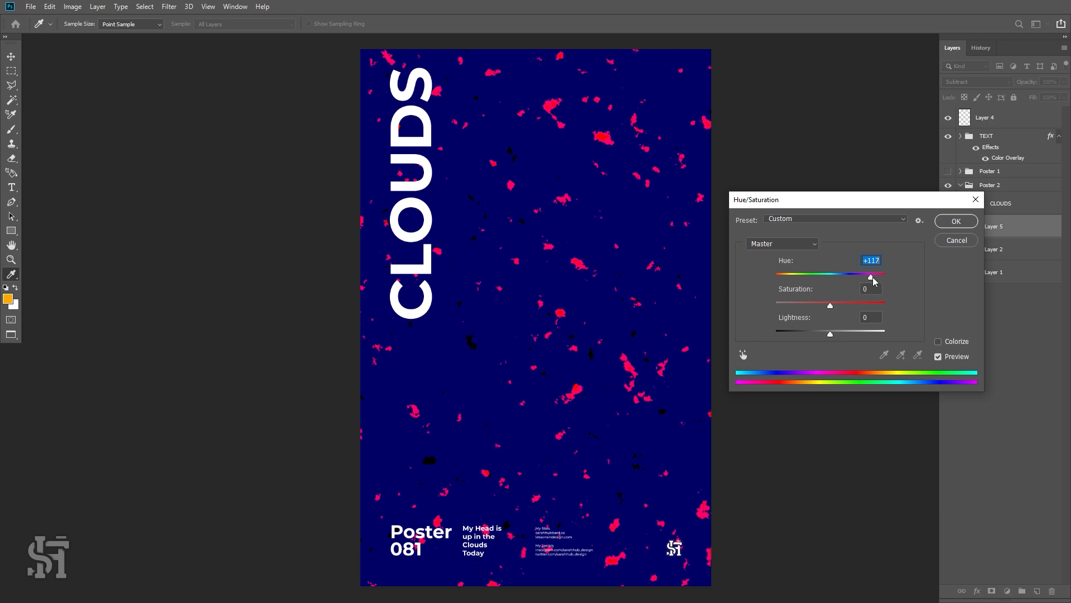
drag(872, 277, 877, 284)
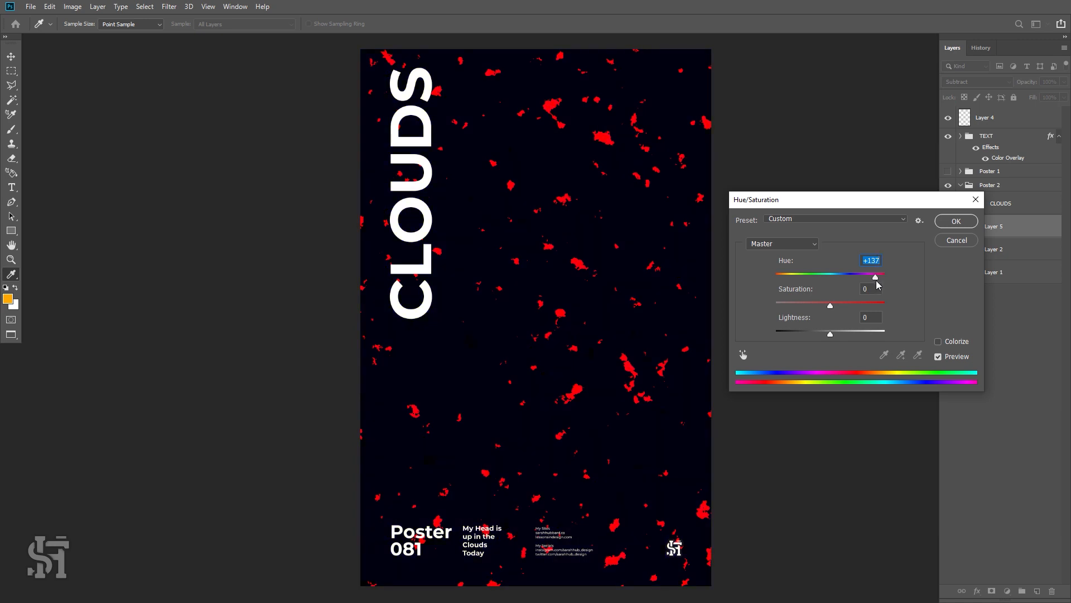
drag(879, 279, 874, 281)
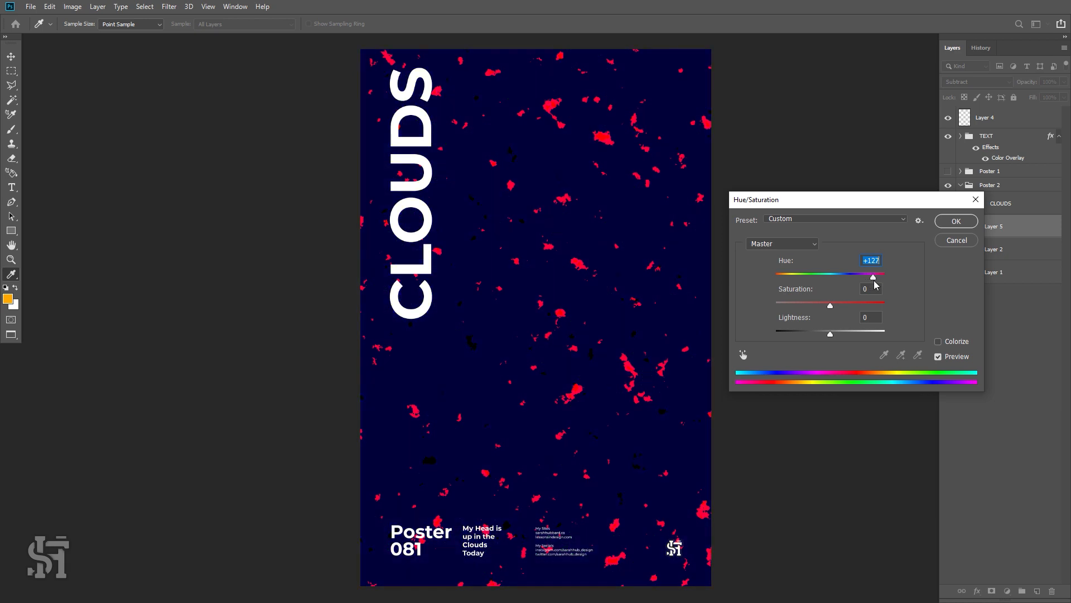
click(955, 221)
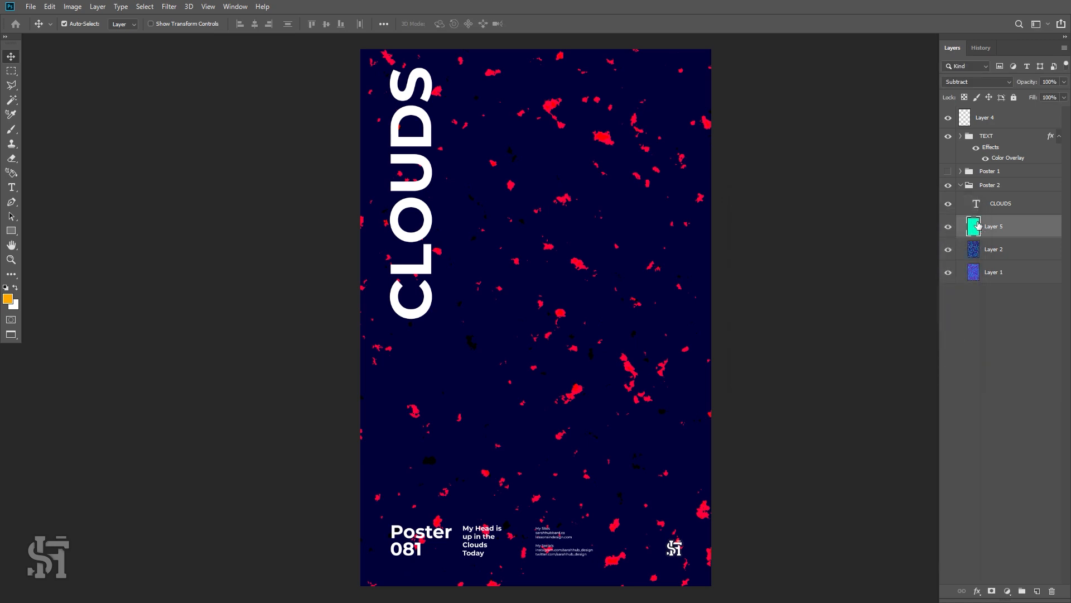
Apply a Hue/Saturation adjustment to Layer 2 with Hue +36, Saturation +29 and Lightness +6.
click(1002, 250)
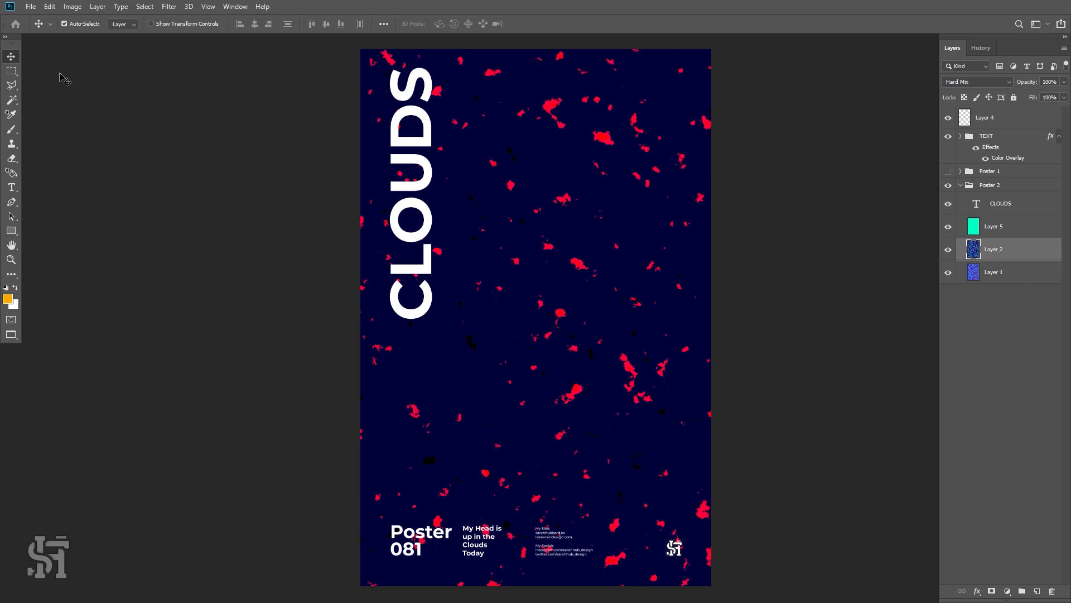
click(72, 7)
mouse_move(93, 43)
click(223, 91)
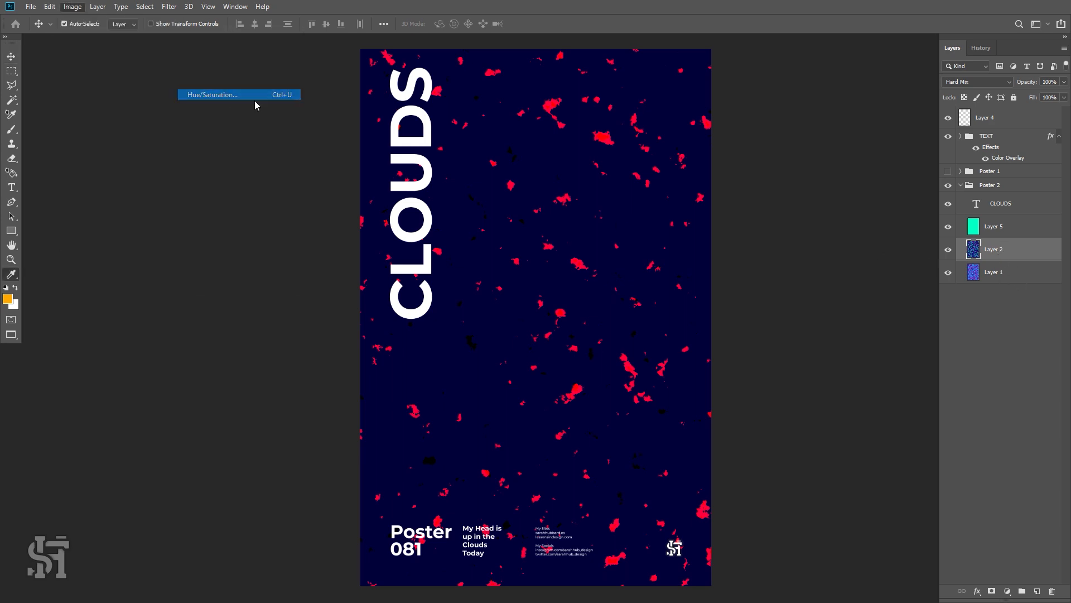
mouse_move(830, 278)
mouse_down()
mouse_move(807, 279)
mouse_move(851, 280)
mouse_up()
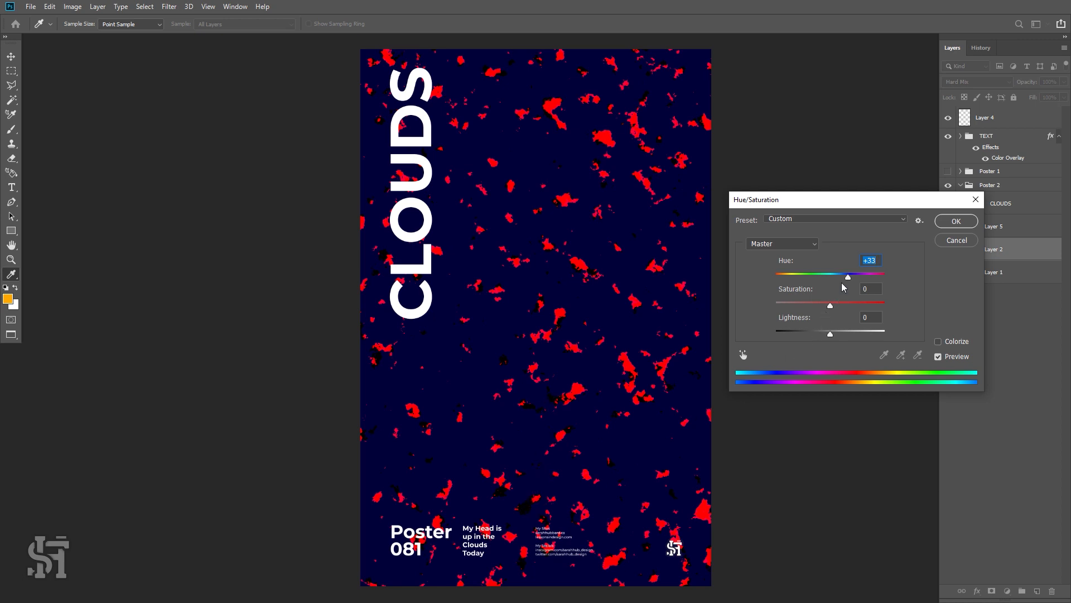
drag(848, 277, 859, 308)
drag(886, 306, 834, 329)
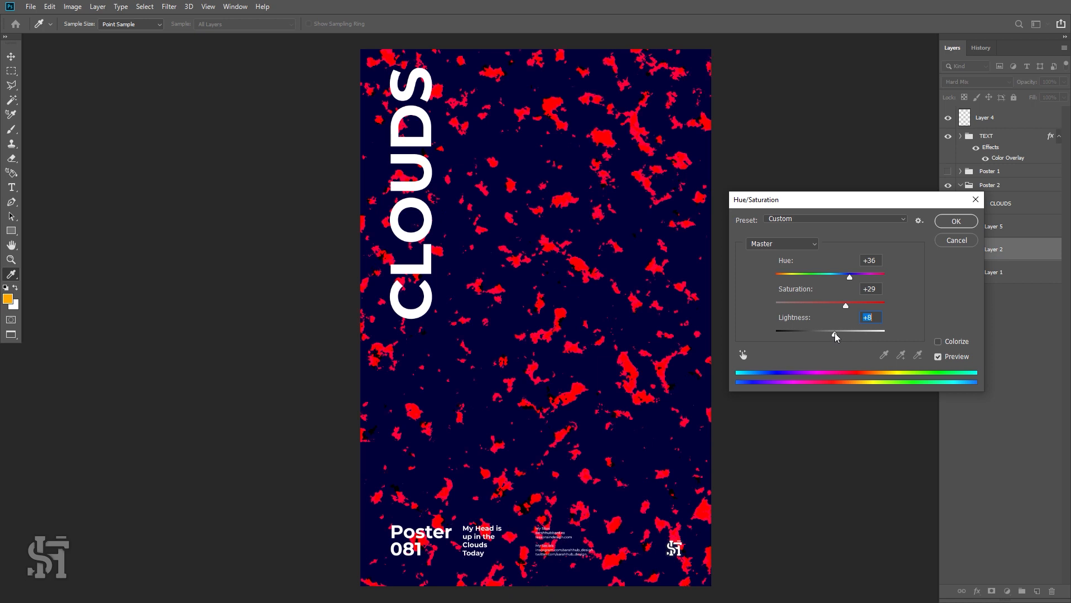
drag(834, 334, 840, 334)
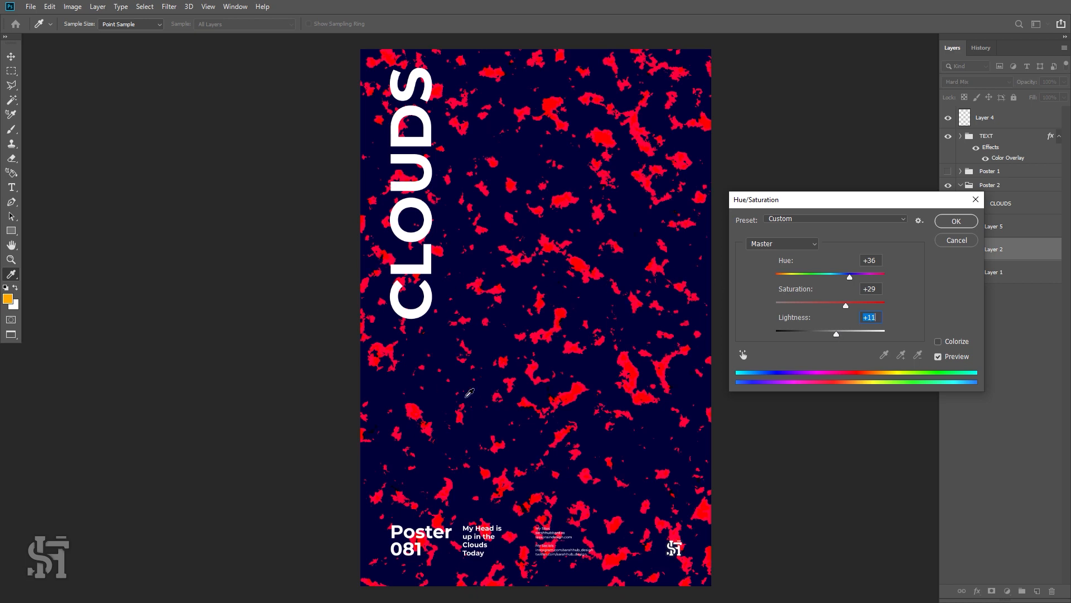
key(Down)
key(Down)
key(Down)
key(Down)
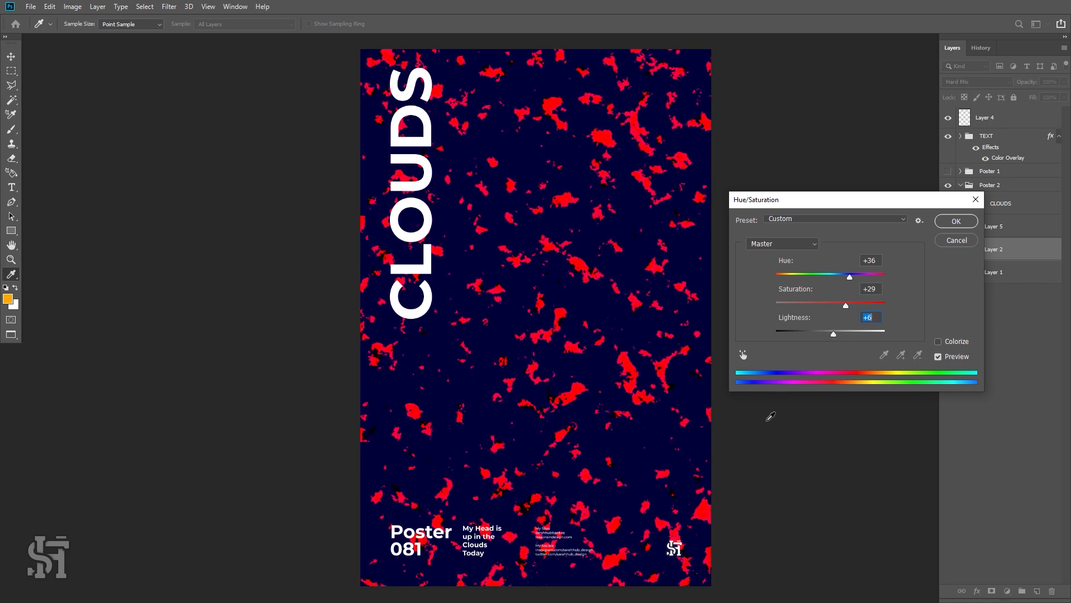
click(960, 221)
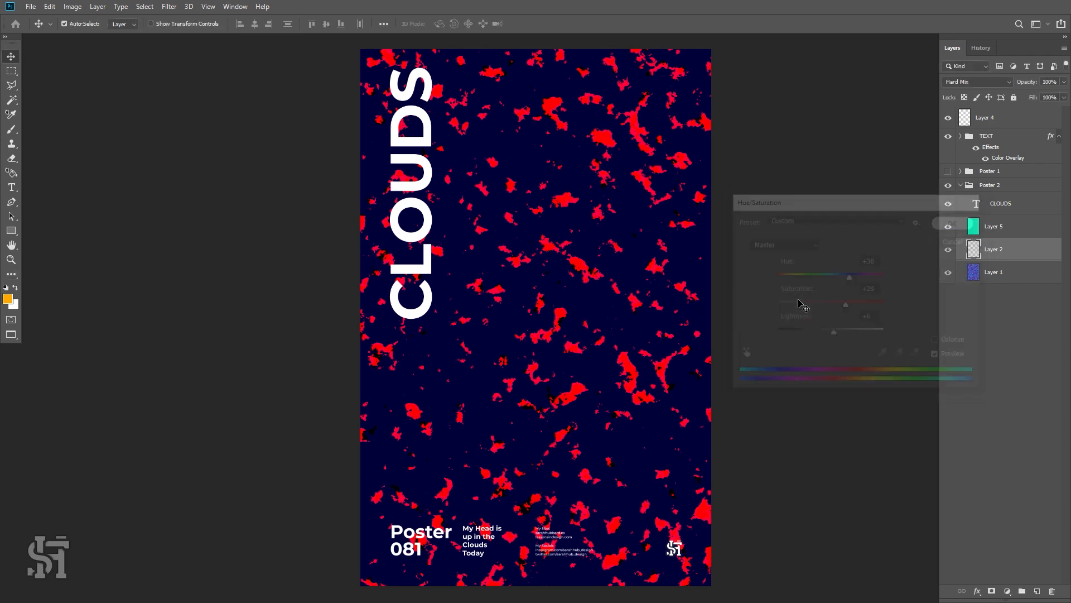
Compare the poster with green Layer 5 hidden and shown, leaving that layer selected and shown.
click(950, 227)
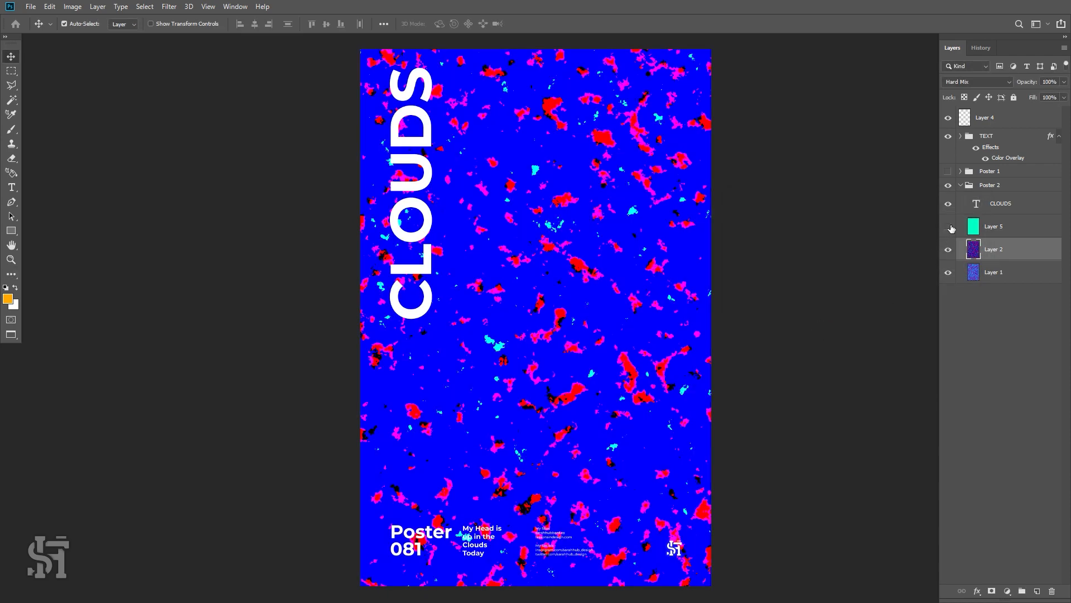
click(949, 227)
click(949, 226)
click(980, 230)
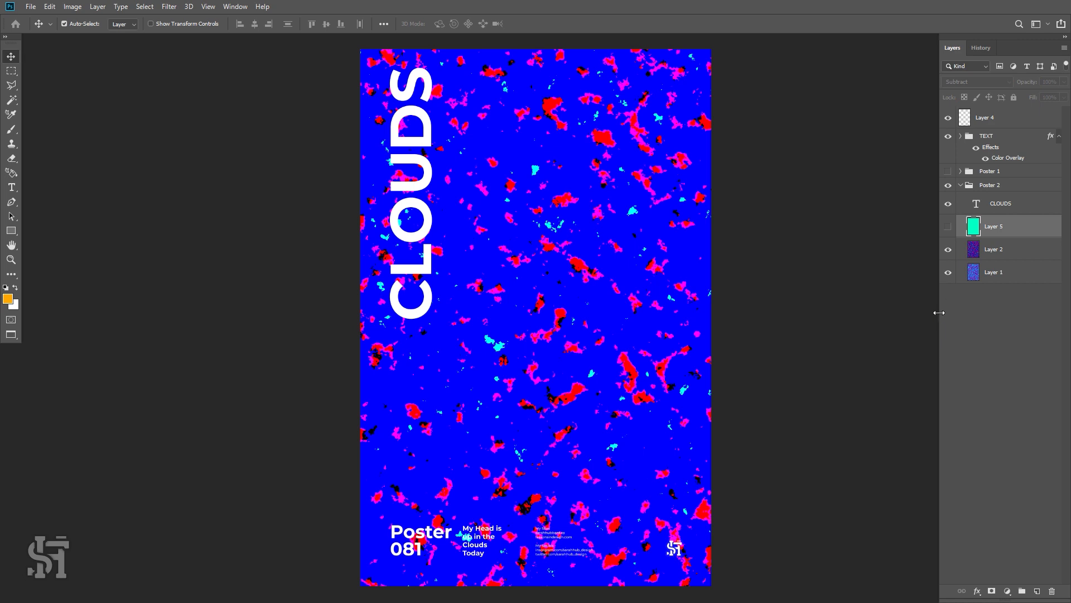
click(948, 226)
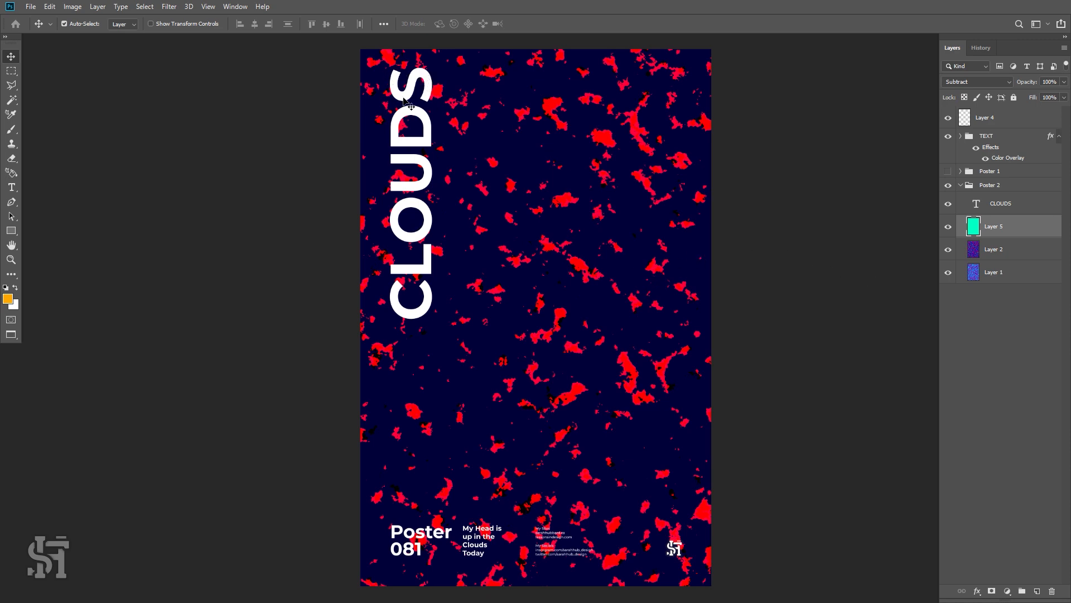
Show the guides, move the vertical CLOUDS title slightly down to start between the two upper margin guides, and hide the guides.
key(ctrl+semicolon)
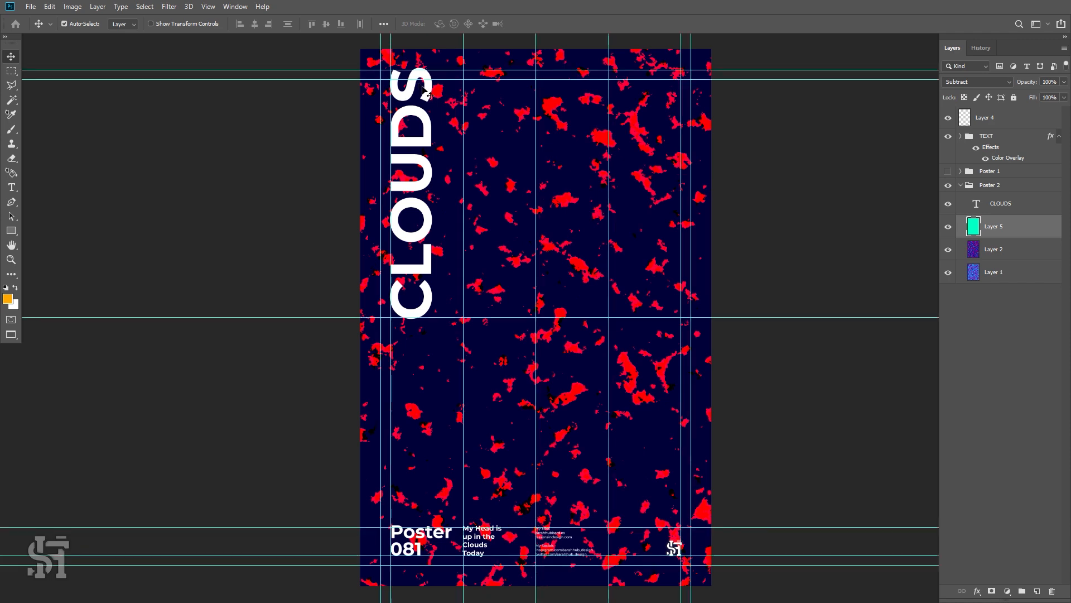
click(435, 99)
drag(436, 99, 436, 113)
key(Up)
key(Up)
key(Up)
key(Up)
key(Up)
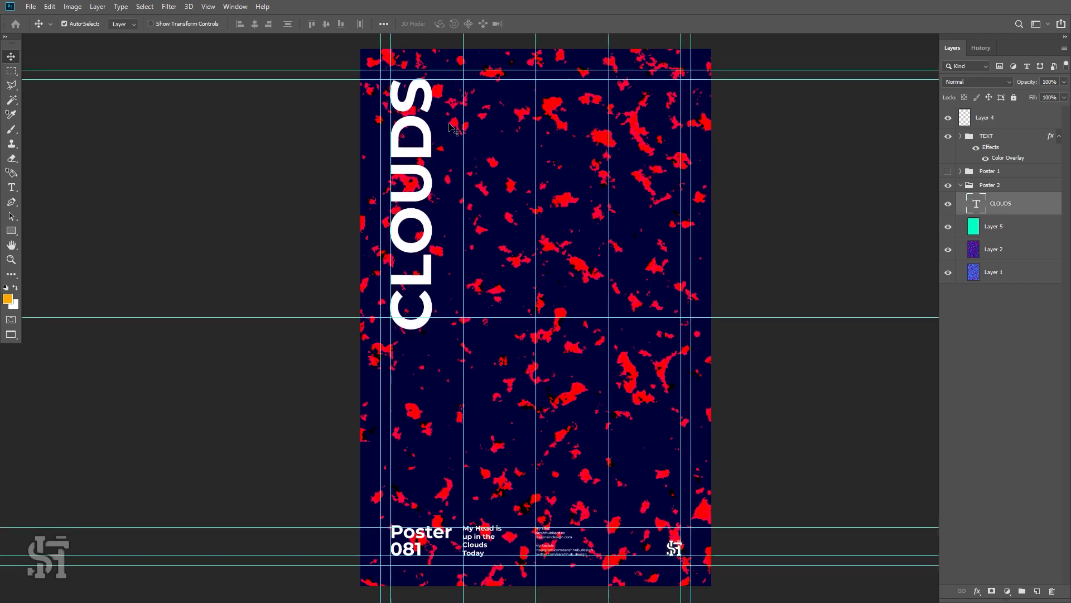
key(Up)
key(Up)
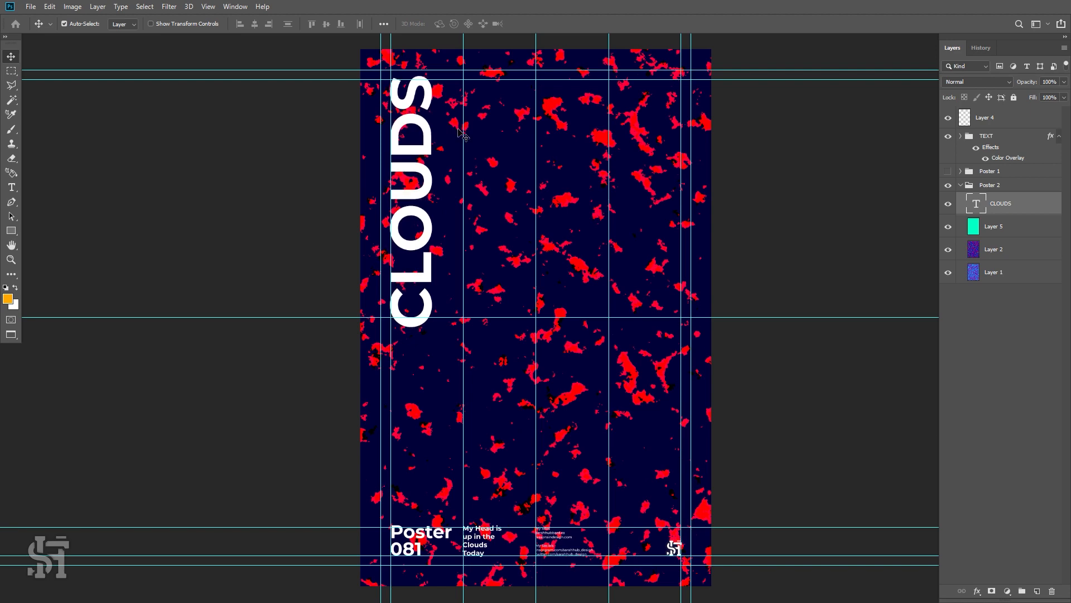
key(ctrl+semicolon)
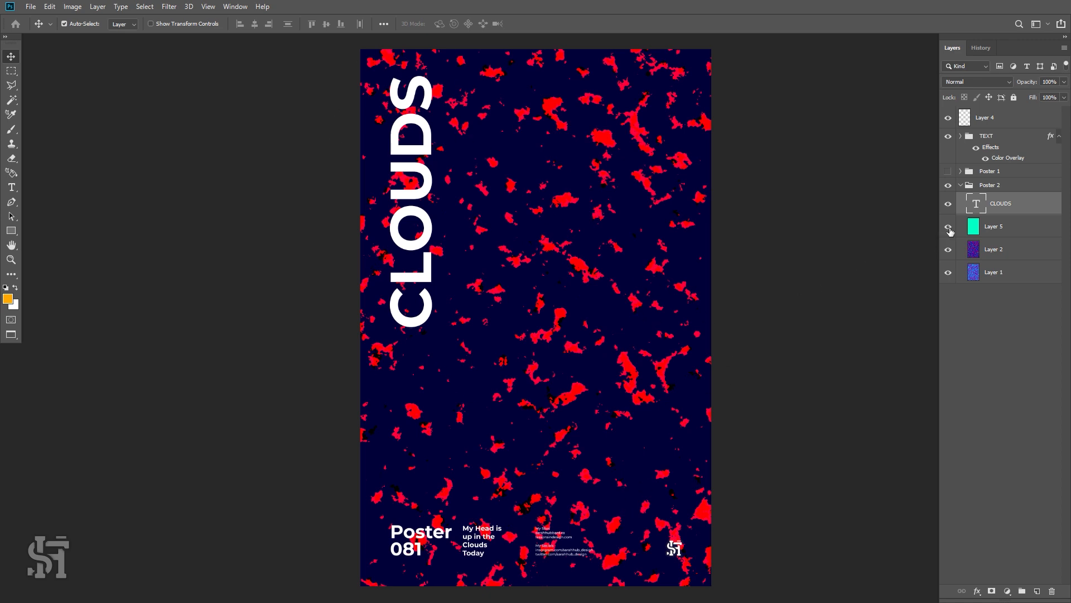
Collapse the Poster 2 group and compare the two poster variations by alternately showing the Poster 1 and Poster 2 groups.
click(961, 185)
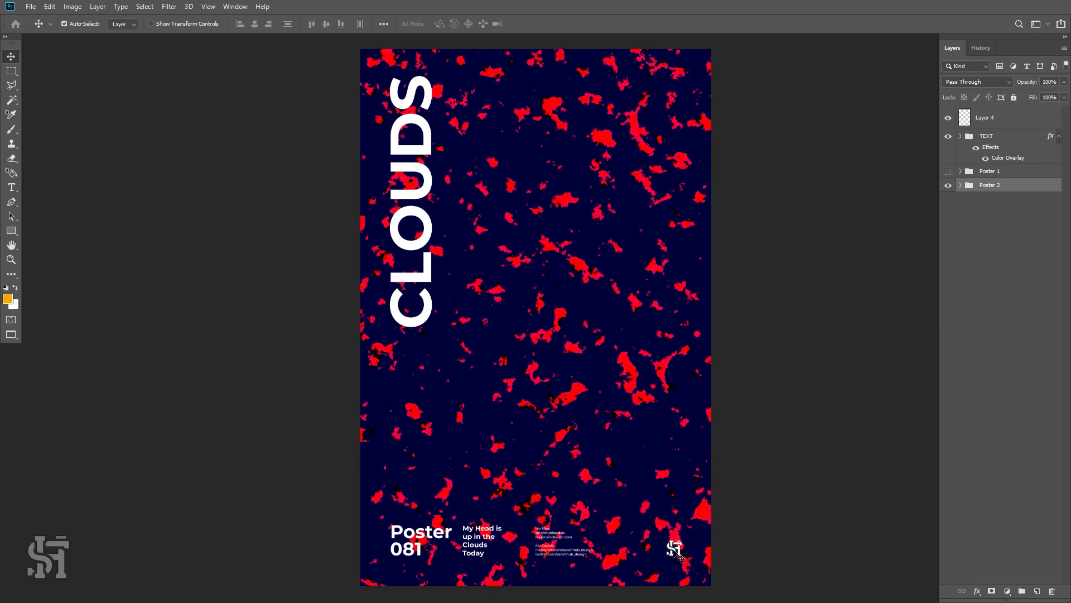
click(948, 185)
click(948, 171)
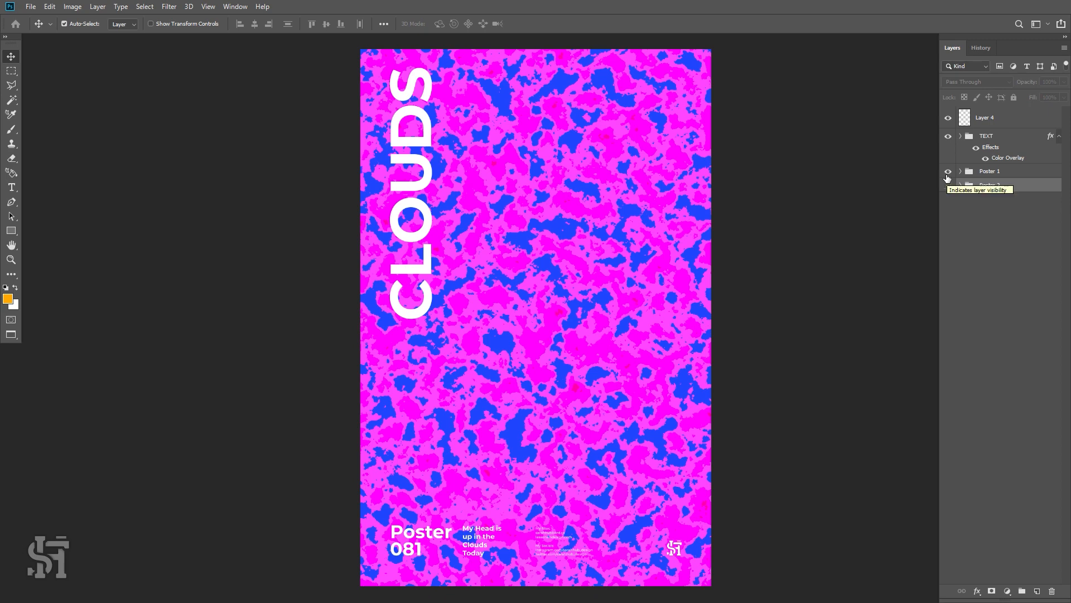
click(948, 172)
click(949, 185)
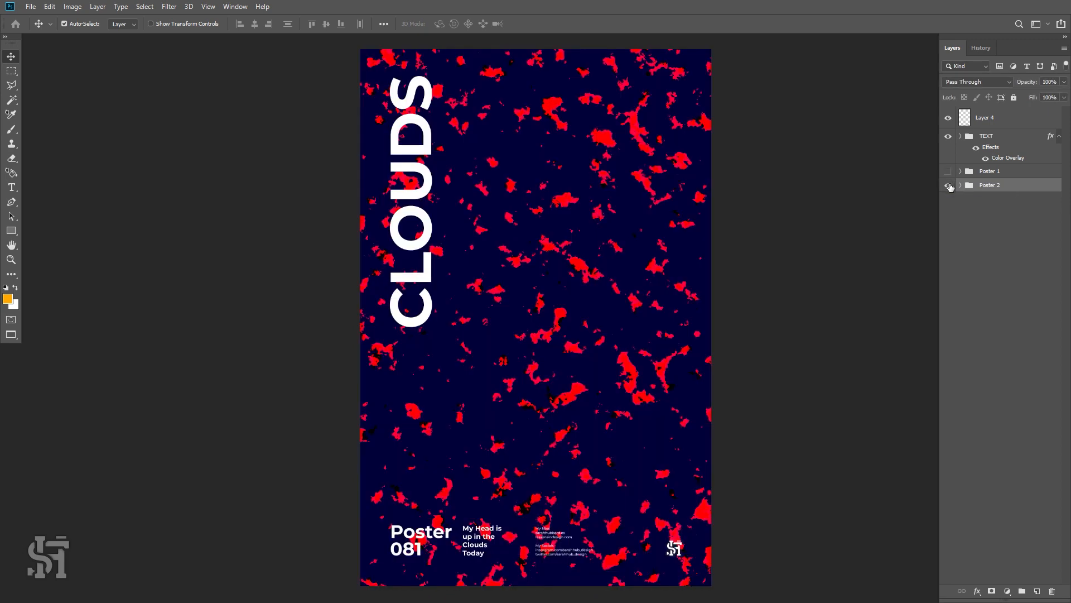
click(948, 185)
click(948, 171)
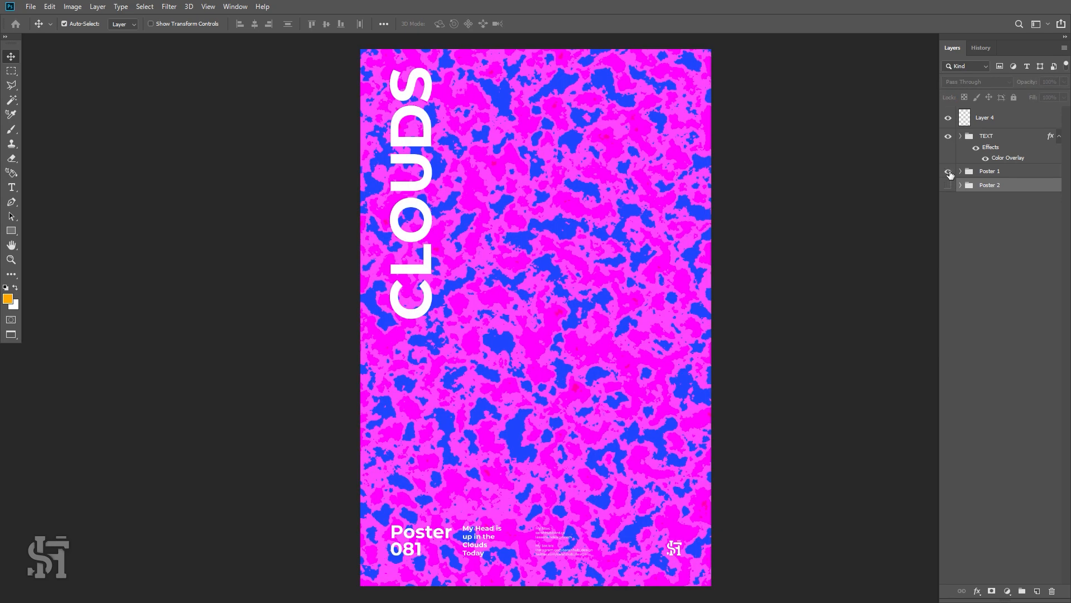
click(949, 172)
click(949, 185)
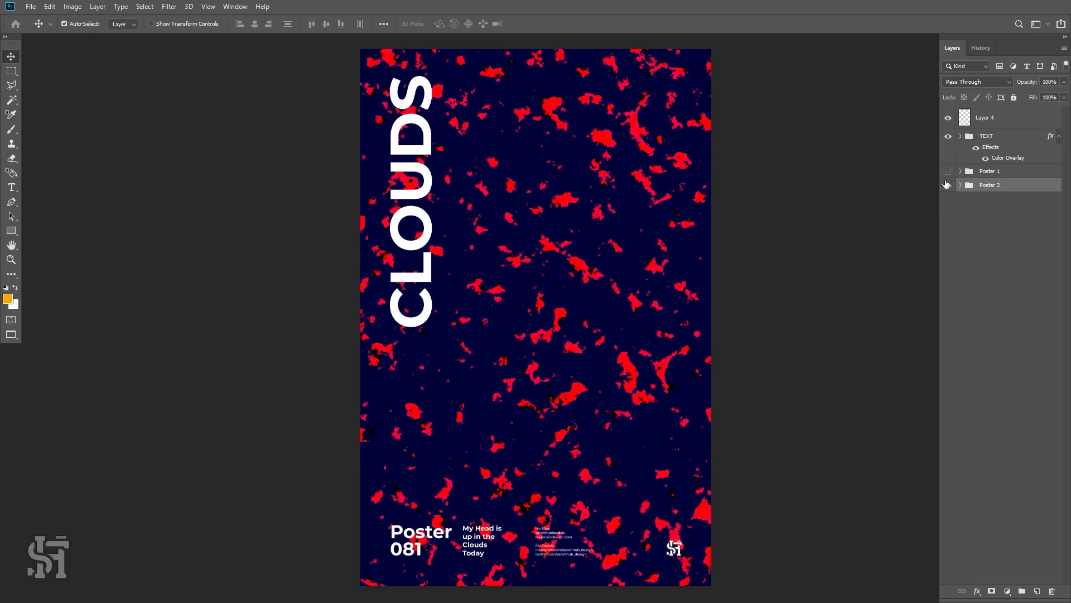
Hide the Poster 2 group, then select and show the Poster 1 group.
click(949, 186)
click(990, 170)
click(948, 171)
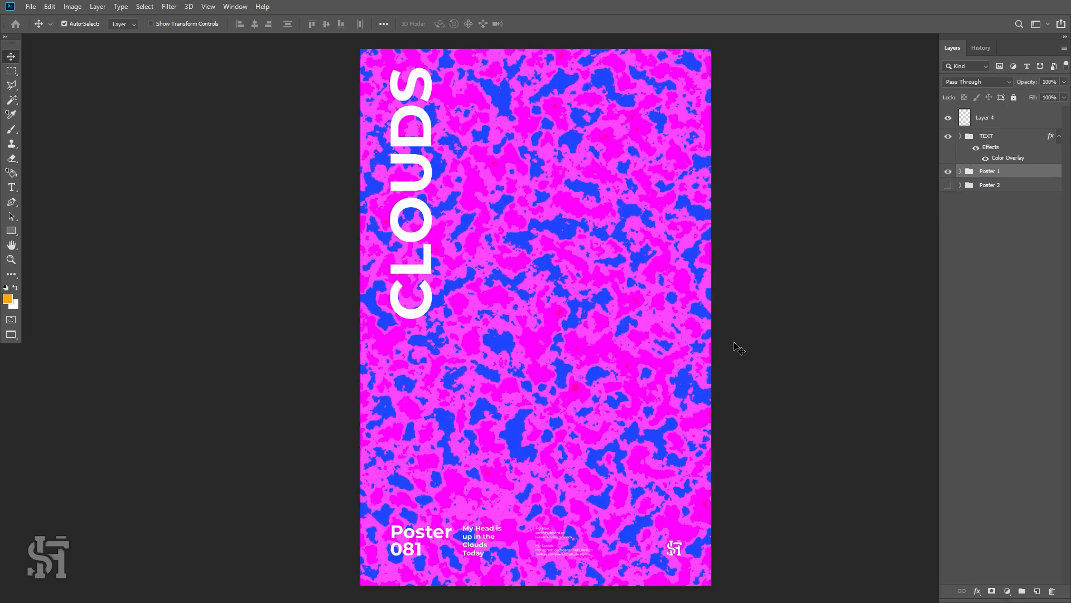
Deselect all layers and compare the Poster 1 and Poster 2 groups by switching their visibility, leaving Poster 1 shown.
click(763, 286)
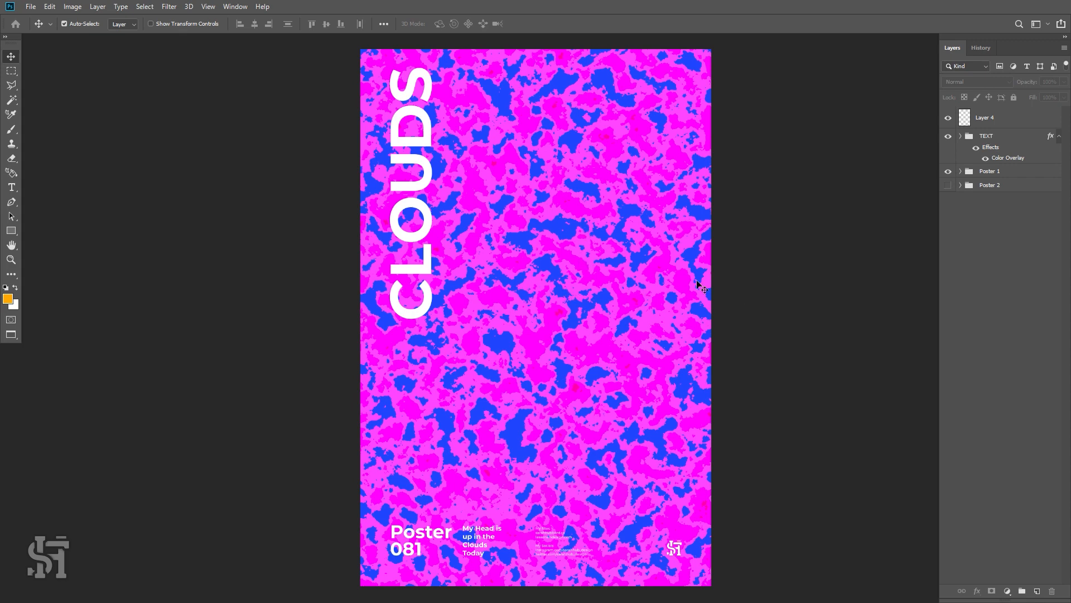
click(948, 172)
click(948, 186)
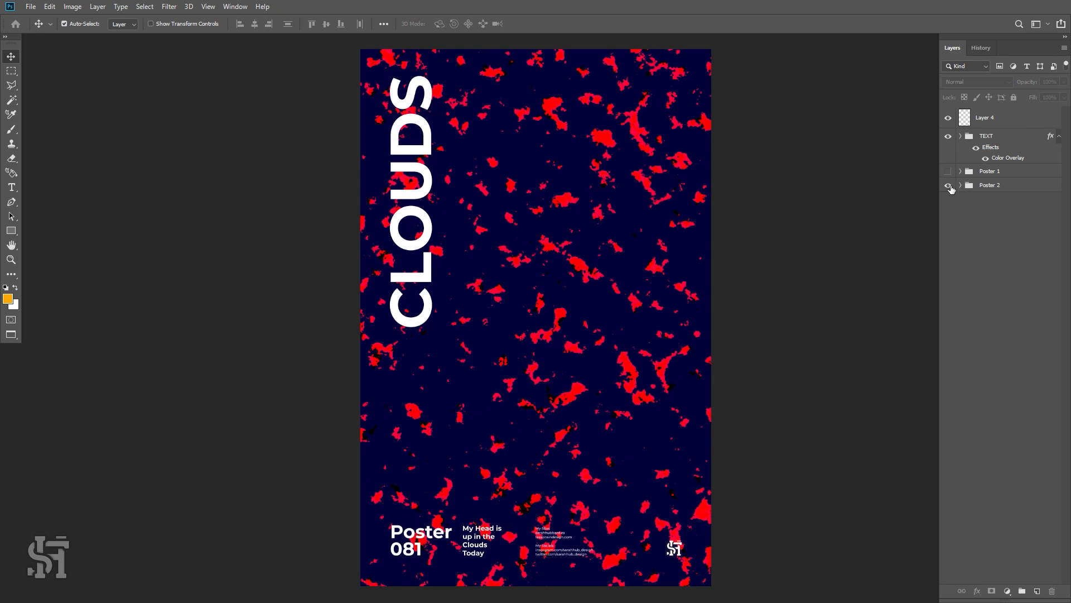
click(948, 185)
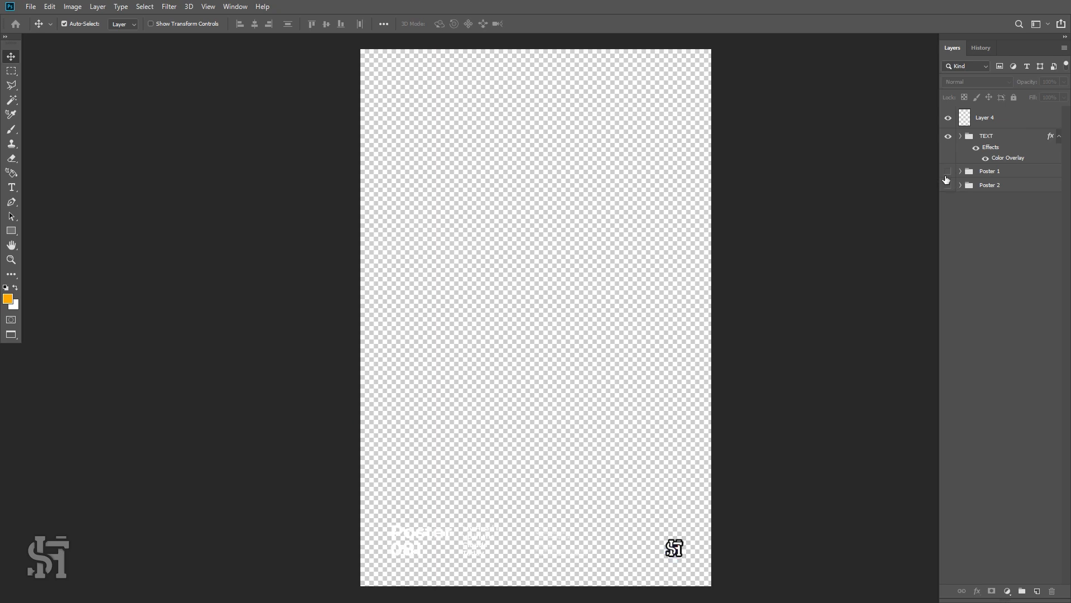
click(948, 171)
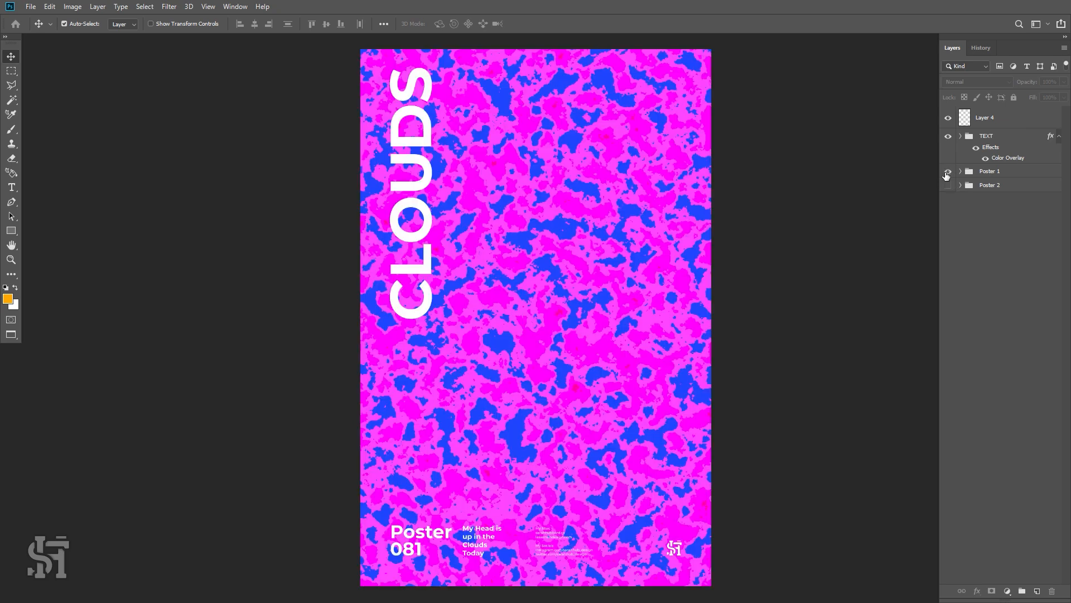
Duplicate the Poster 1 group, rename the copy "Poster 1 Modified", and expand it.
click(988, 172)
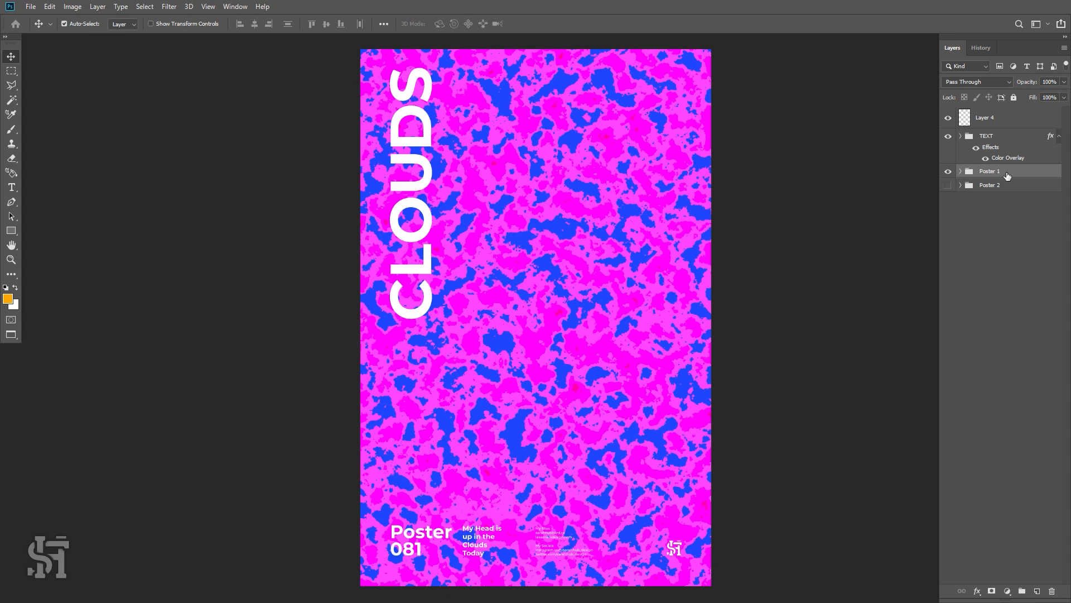
key(ctrl+j)
double_click(997, 171)
text(Poster 1 Modified)
key(Return)
click(961, 172)
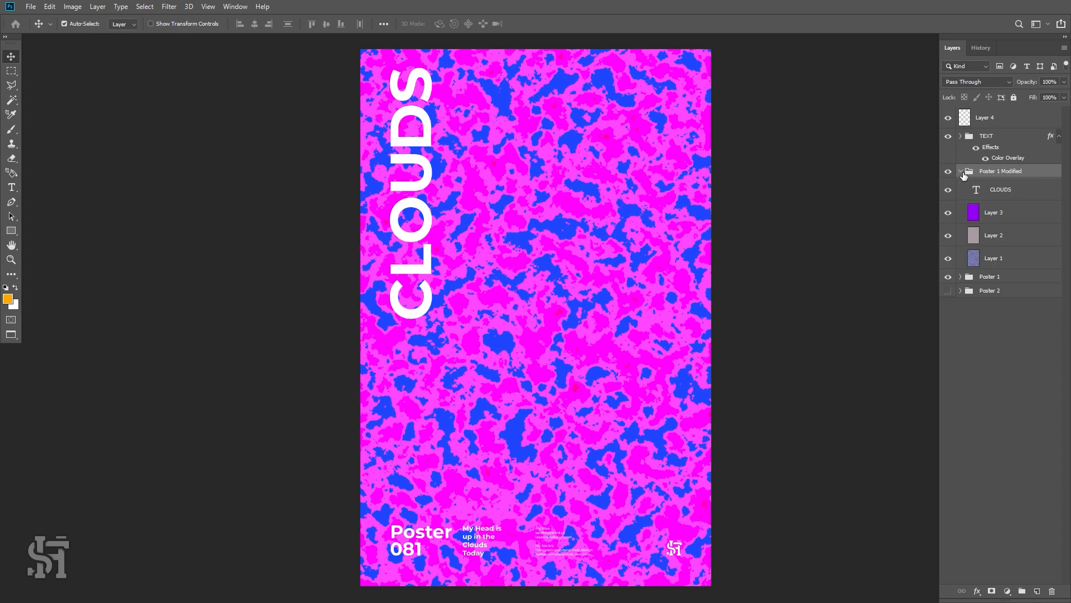
Merge Layers 1, 2 and 3 of the Poster 1 Modified group into one layer, keeping the CLOUDS title separate and visible.
click(980, 213)
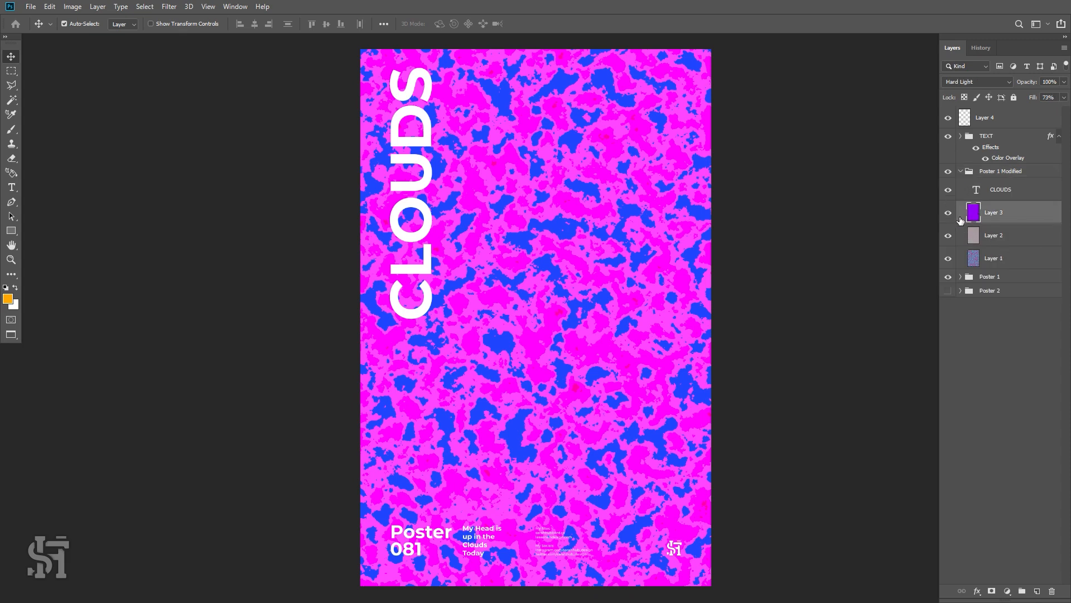
click(948, 190)
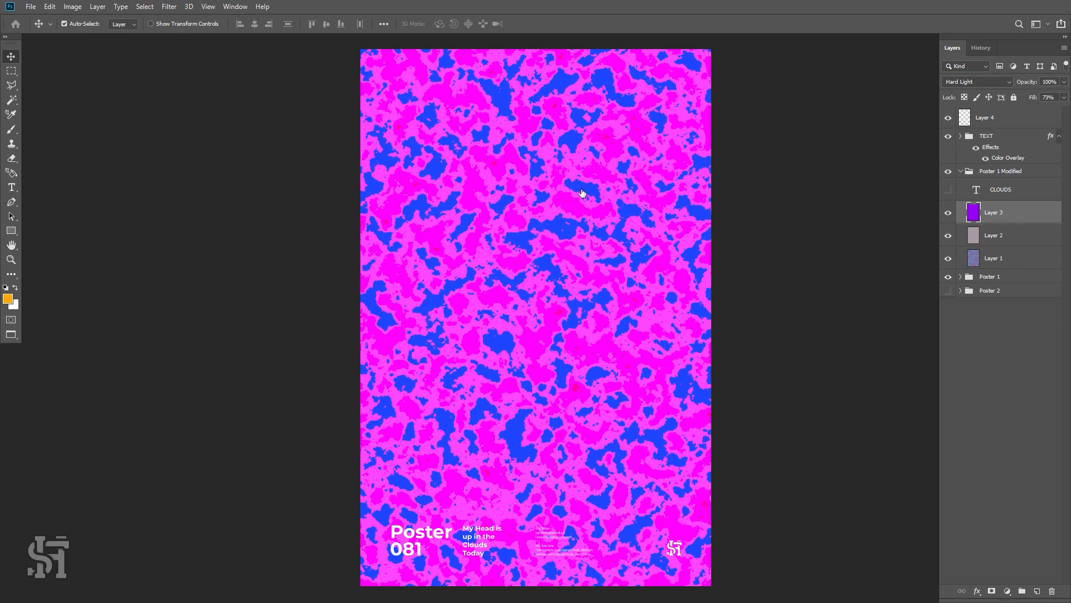
shift+click(1003, 259)
right_click(1003, 258)
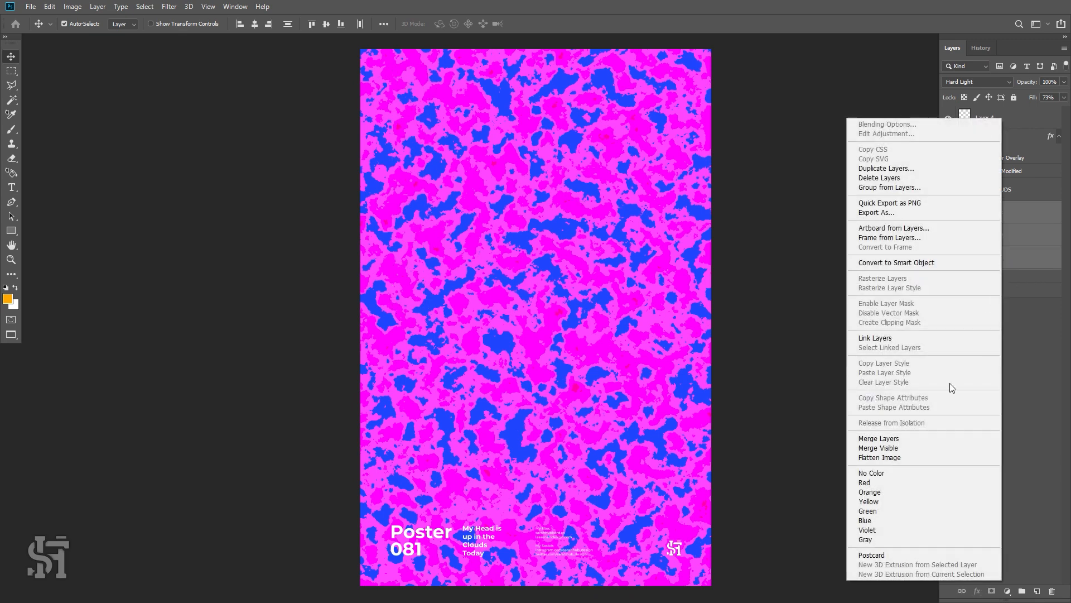
click(913, 444)
click(949, 190)
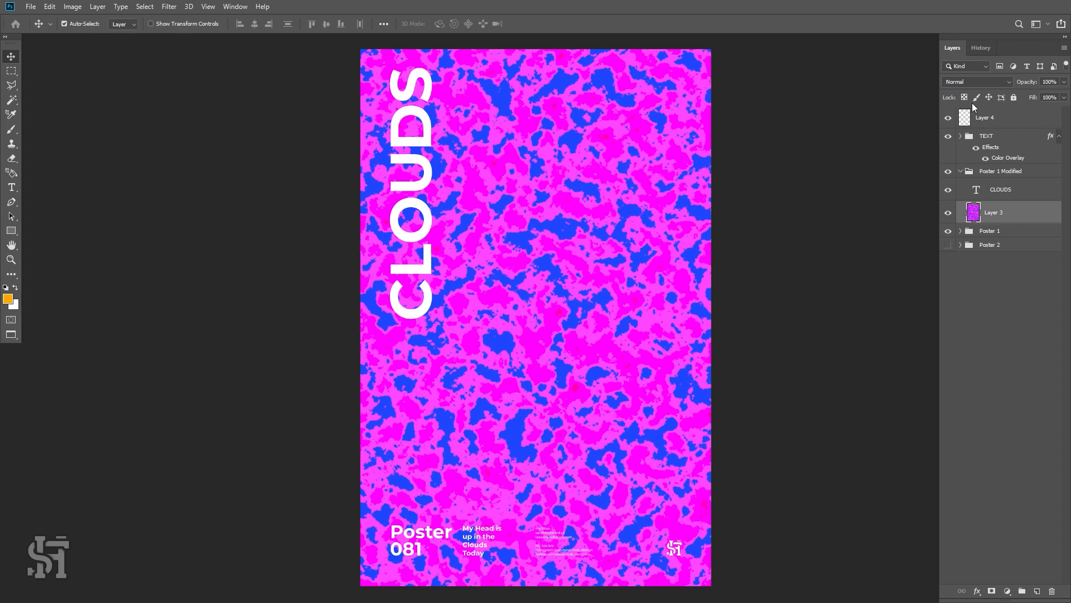
Try another blend mode on the merged layer, return it to Normal, and hide the original Poster 1 group.
click(948, 245)
click(965, 81)
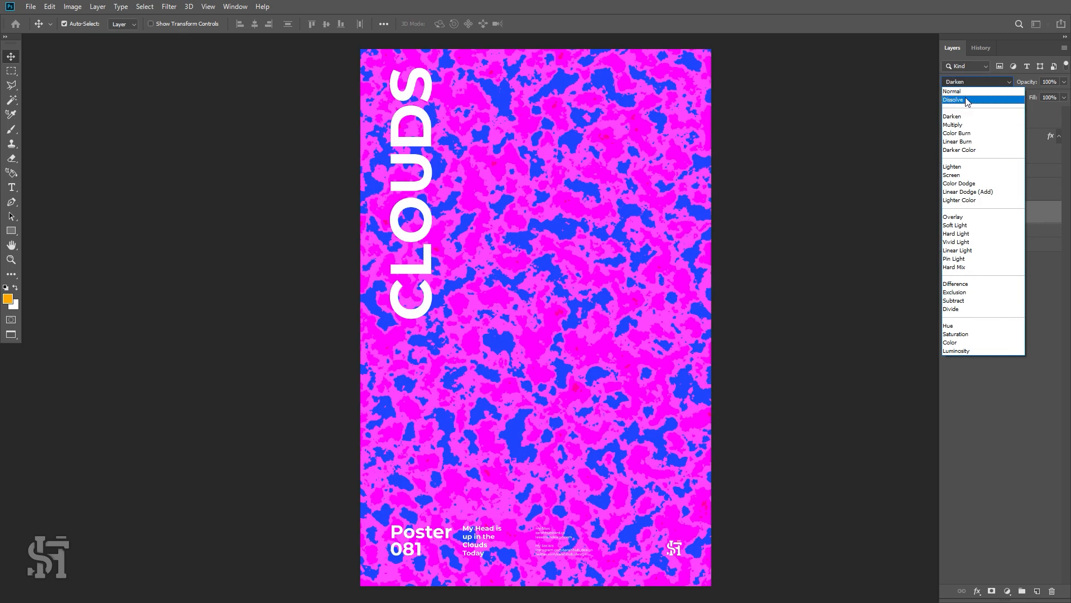
click(964, 91)
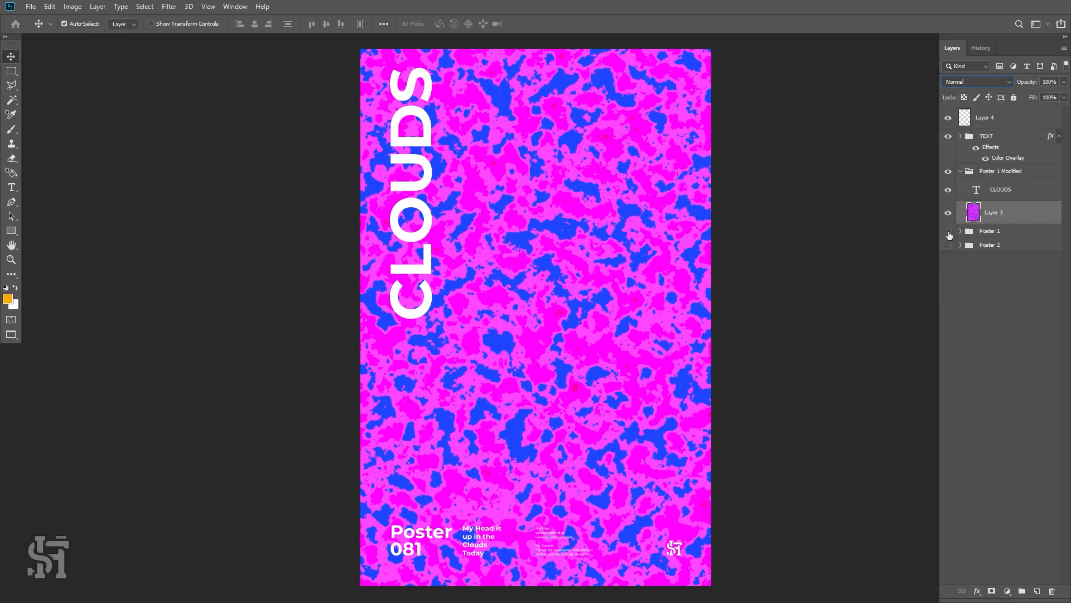
Recolor the merged layer to orange and magenta with a Hue/Saturation adjustment, setting Hue to +90.
click(74, 6)
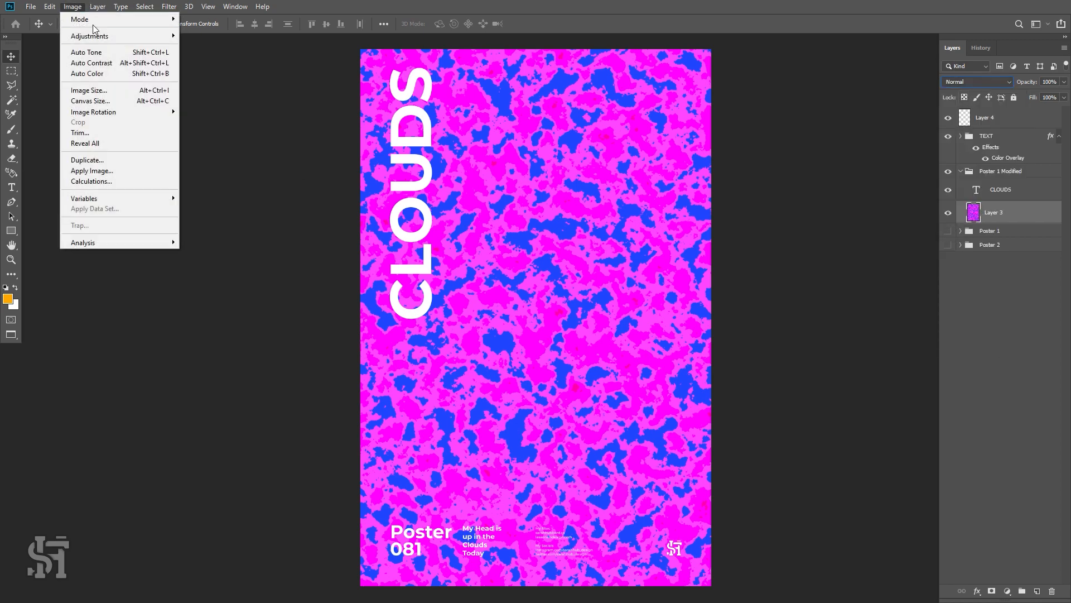
mouse_move(111, 36)
click(229, 96)
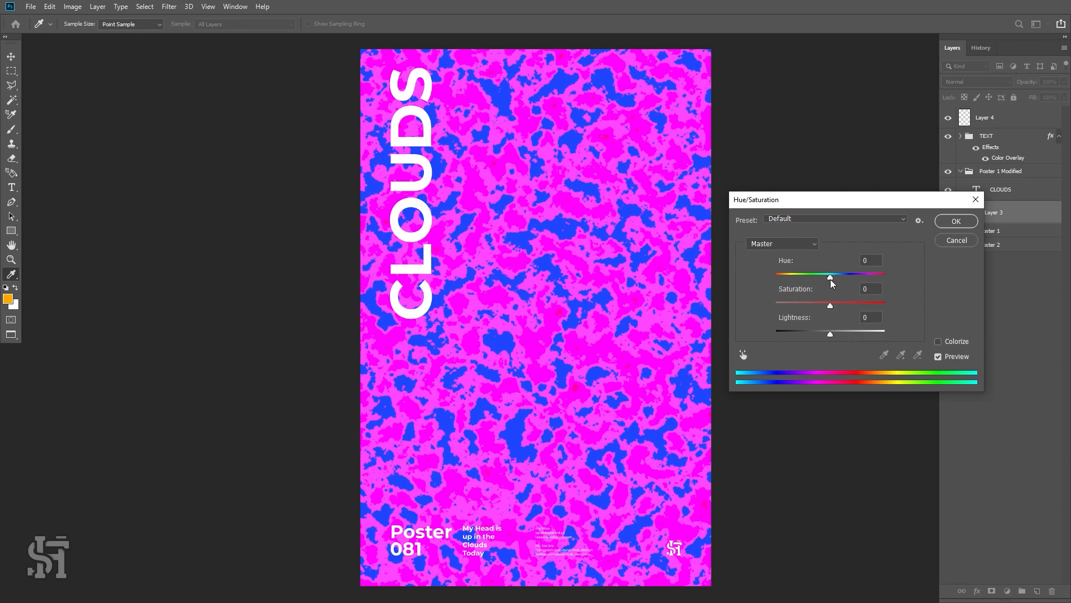
mouse_move(831, 279)
mouse_down()
mouse_move(770, 279)
mouse_move(838, 278)
mouse_up()
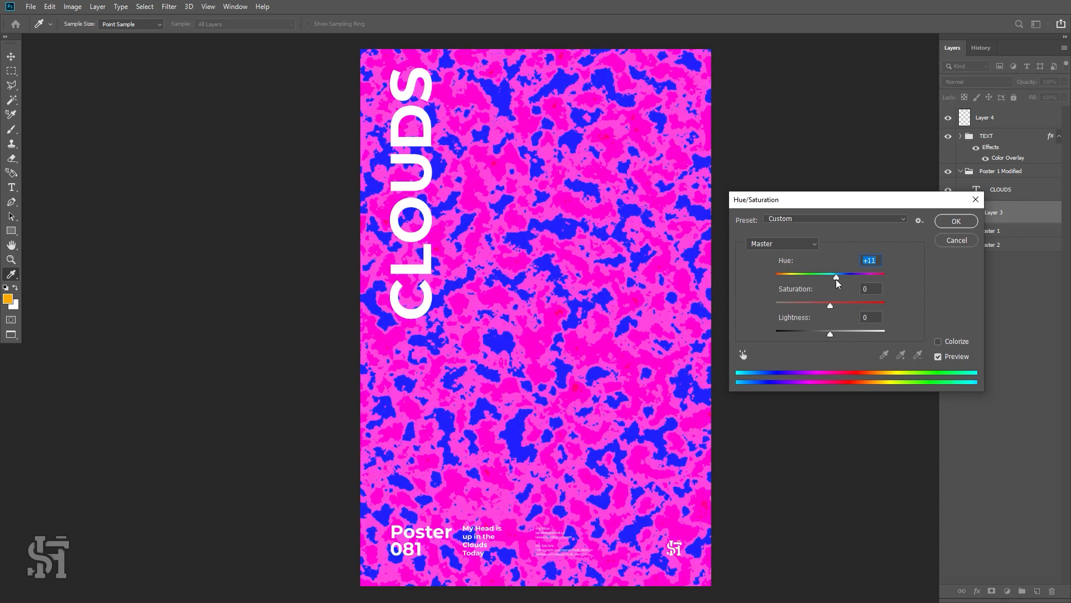
drag(836, 280, 867, 287)
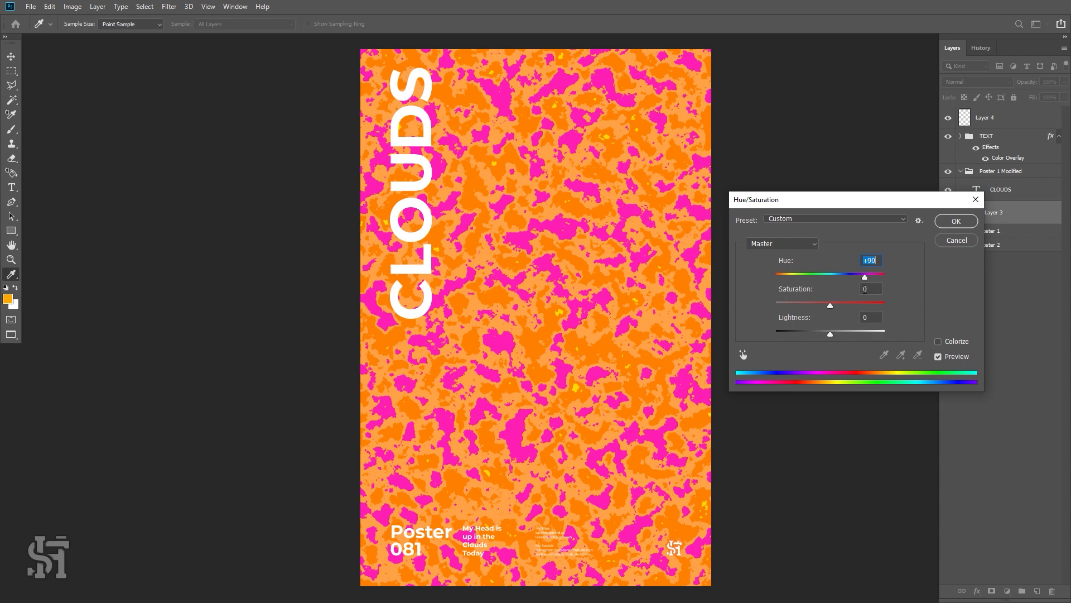
click(957, 223)
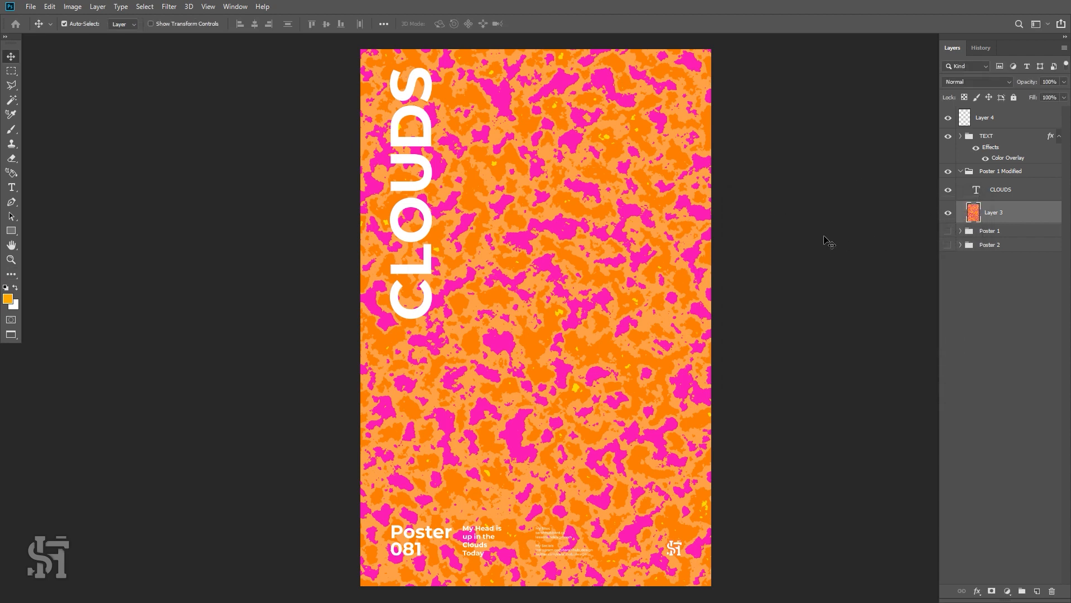
Try Camera Raw adjustments on the merged layer with Clarity +100, Temperature +37 and Tint +62, leaving Texture at 0.
click(170, 6)
click(210, 78)
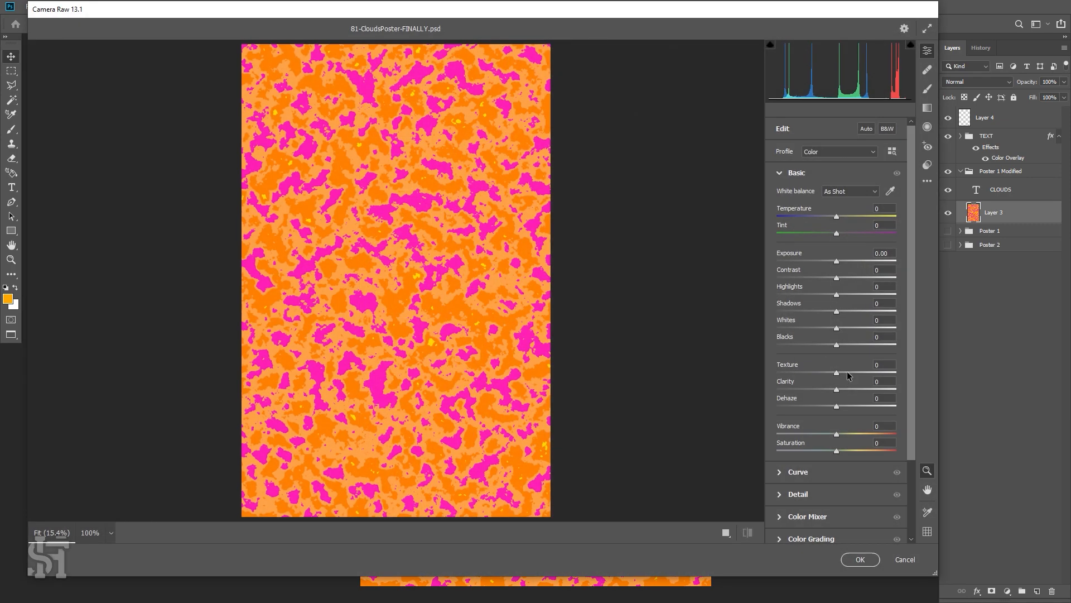
drag(848, 375, 783, 385)
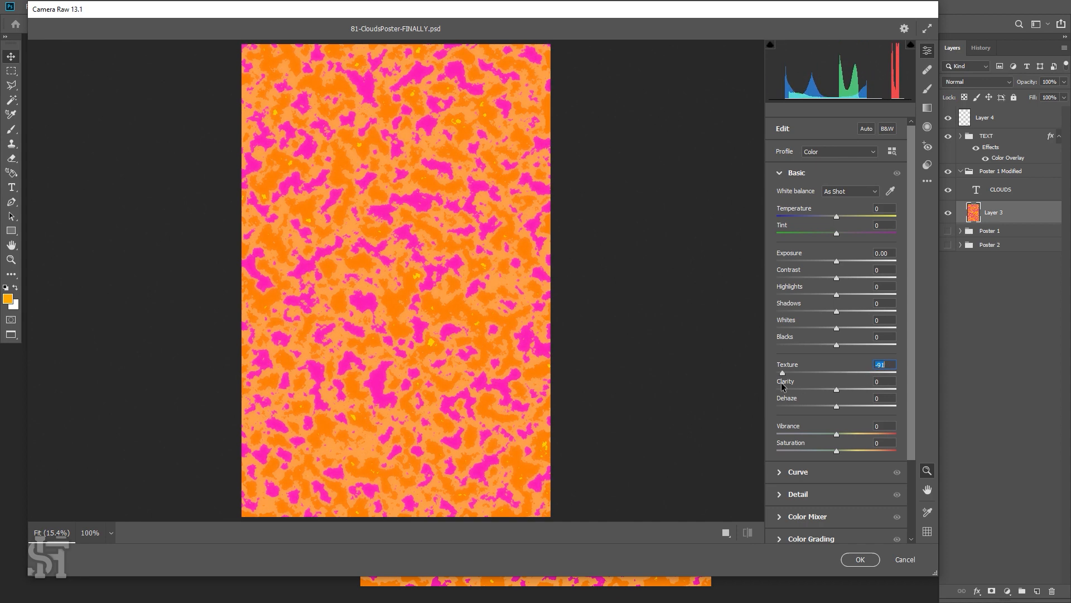
text(0)
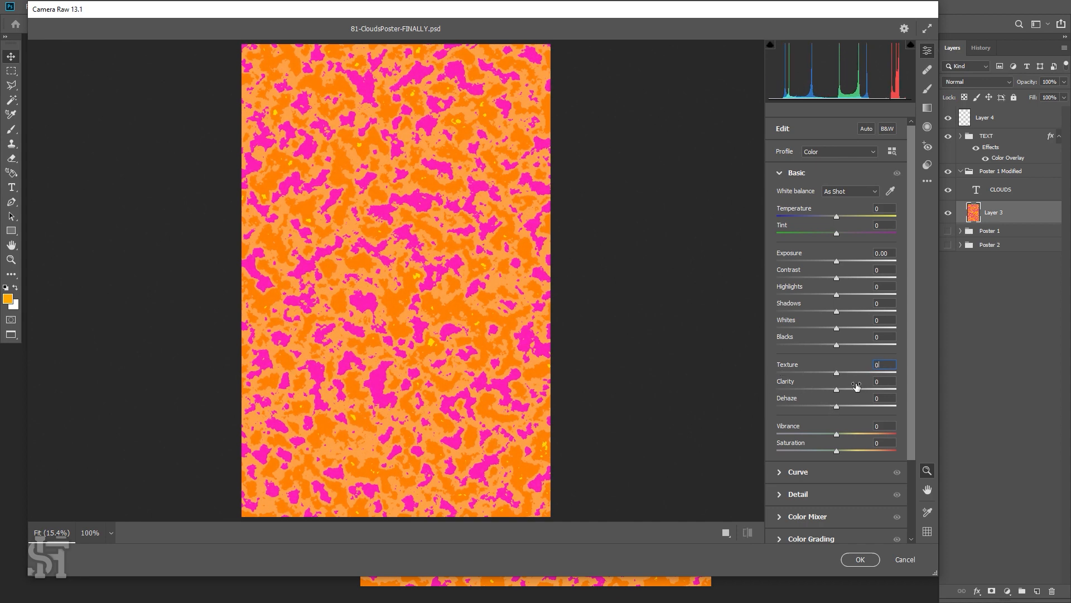
drag(856, 389, 931, 378)
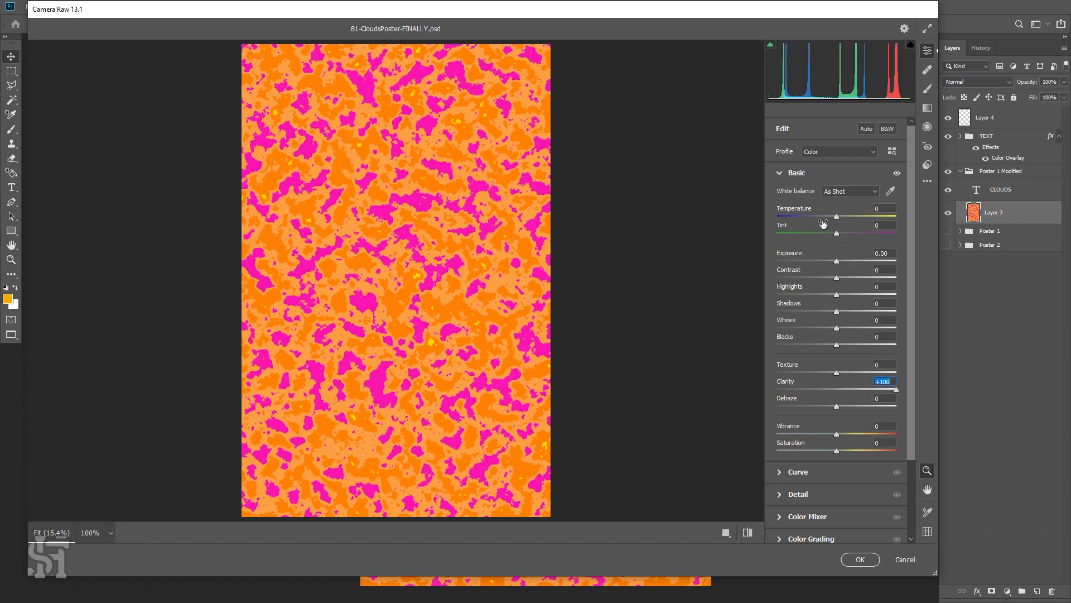
drag(825, 217, 801, 232)
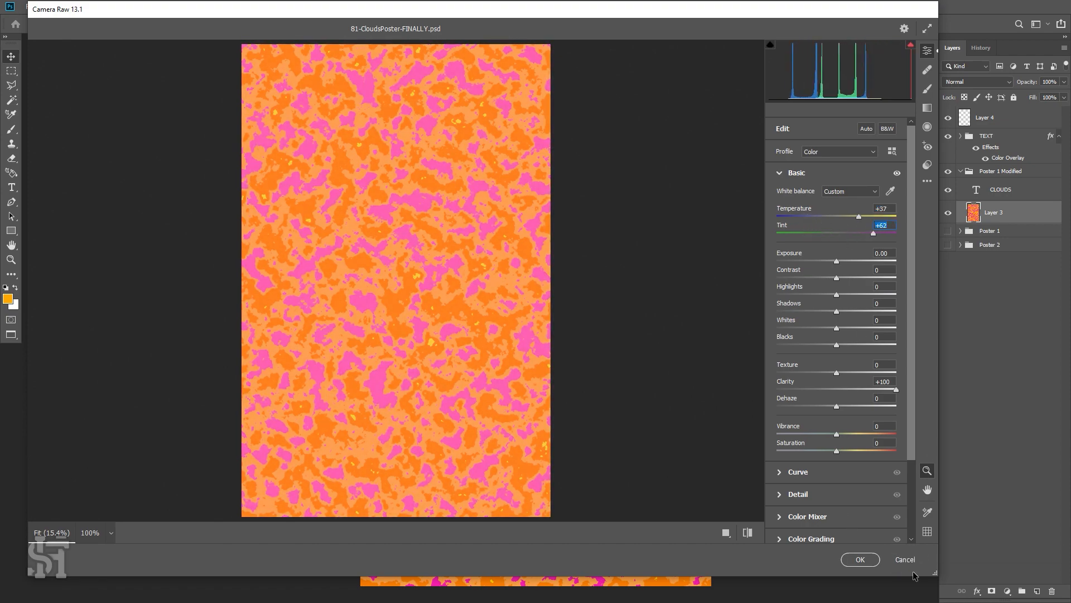
click(861, 559)
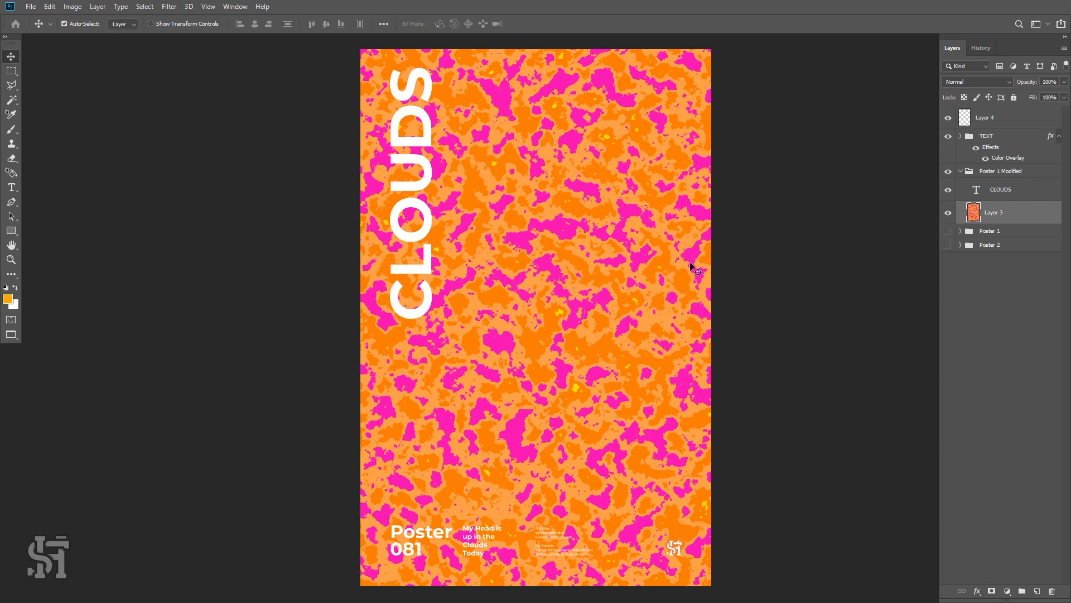
Collapse the Poster 1 Modified group and compare the three poster variations by showing Poster 1 Modified, Poster 1 and Poster 2 one at a time.
key(z)
key(alt)
alt+click(532, 285)
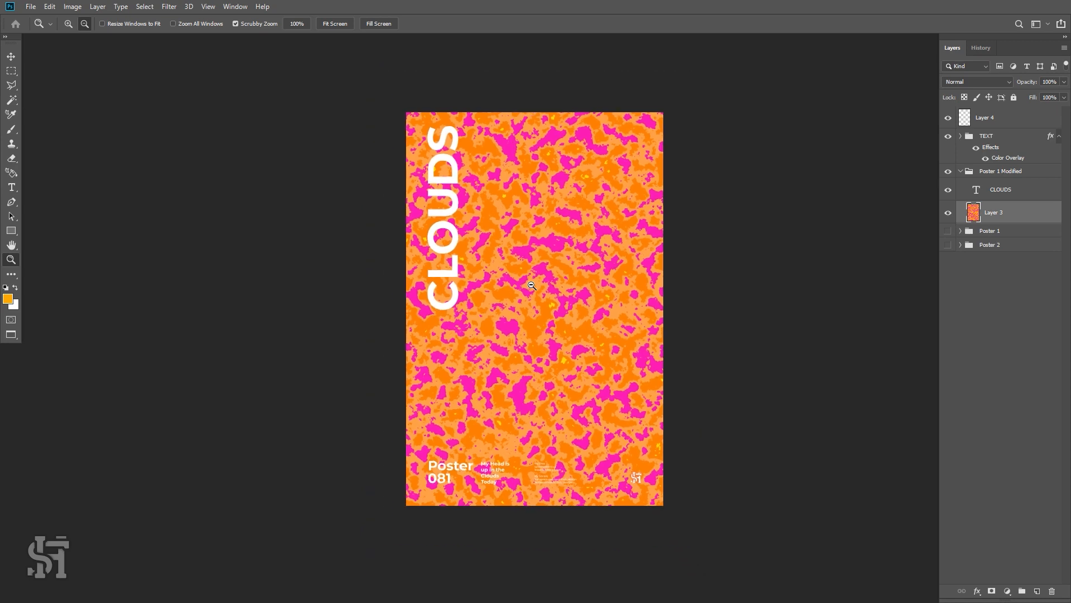
alt+click(535, 279)
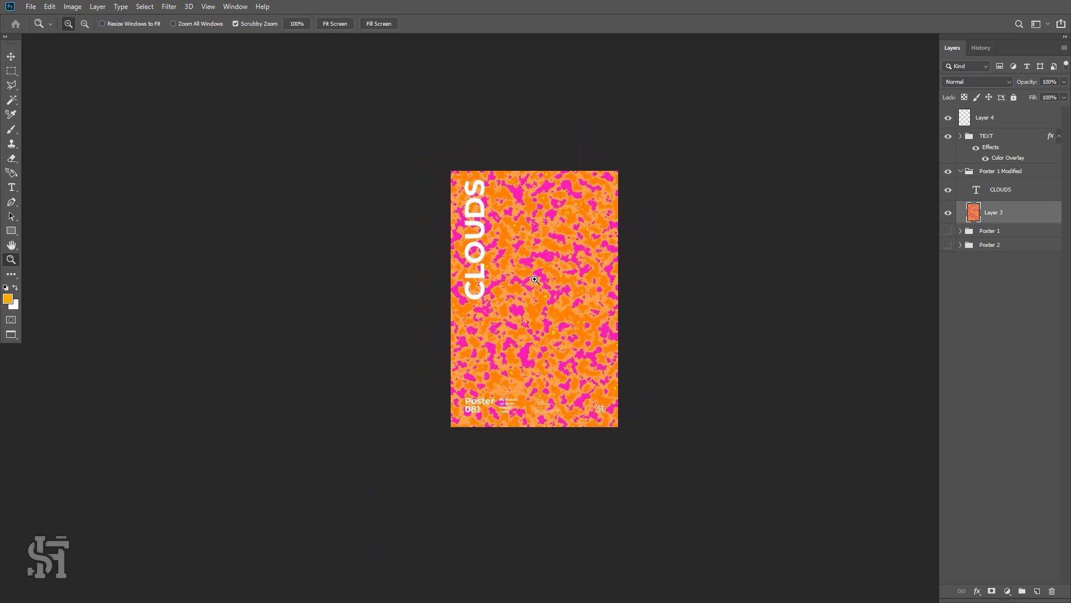
click(539, 286)
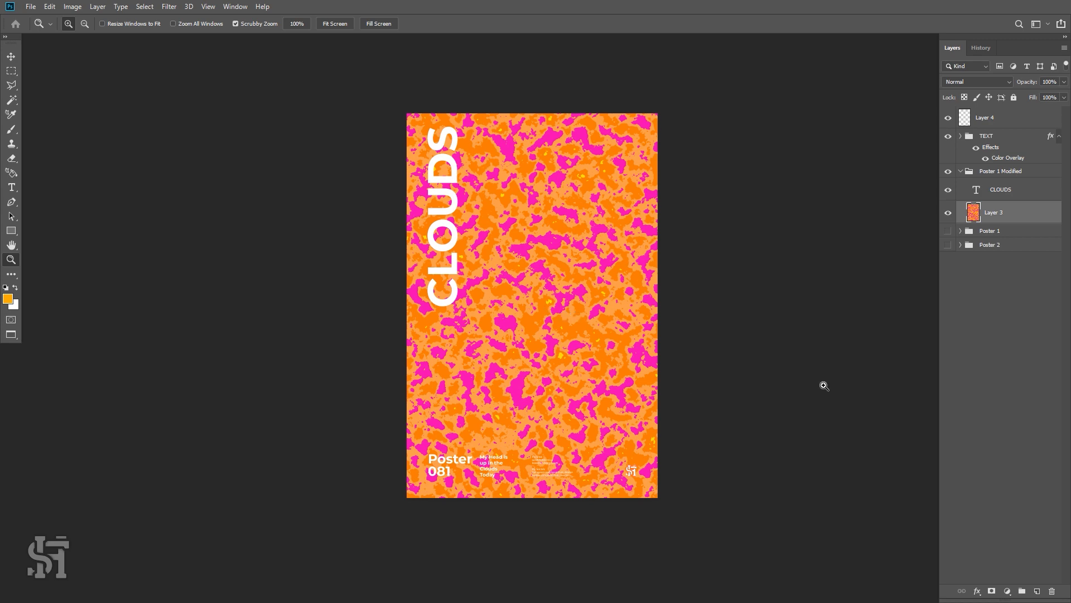
click(961, 171)
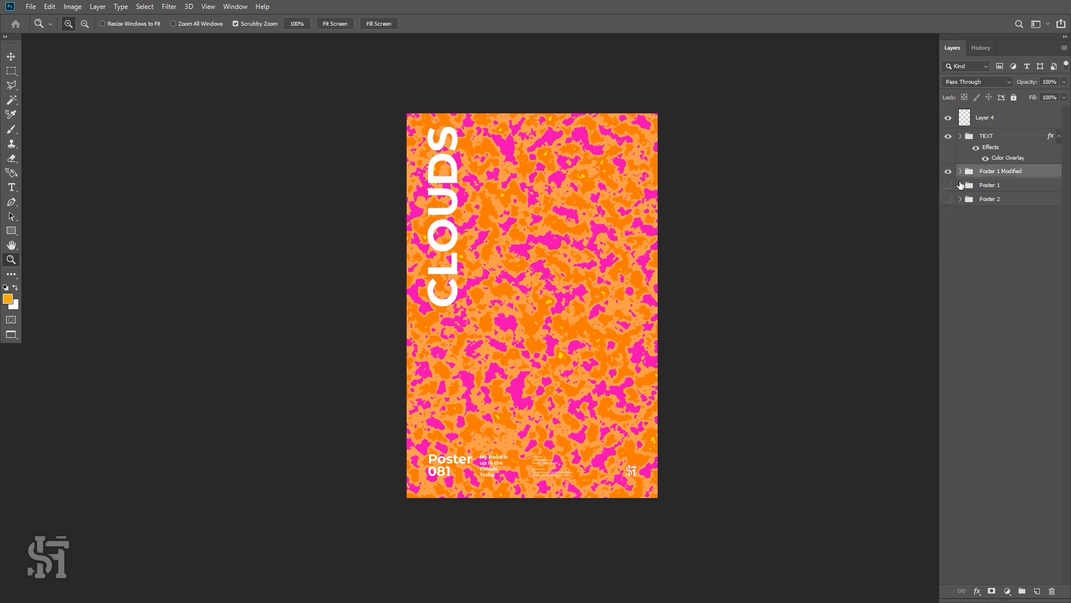
click(947, 172)
click(947, 185)
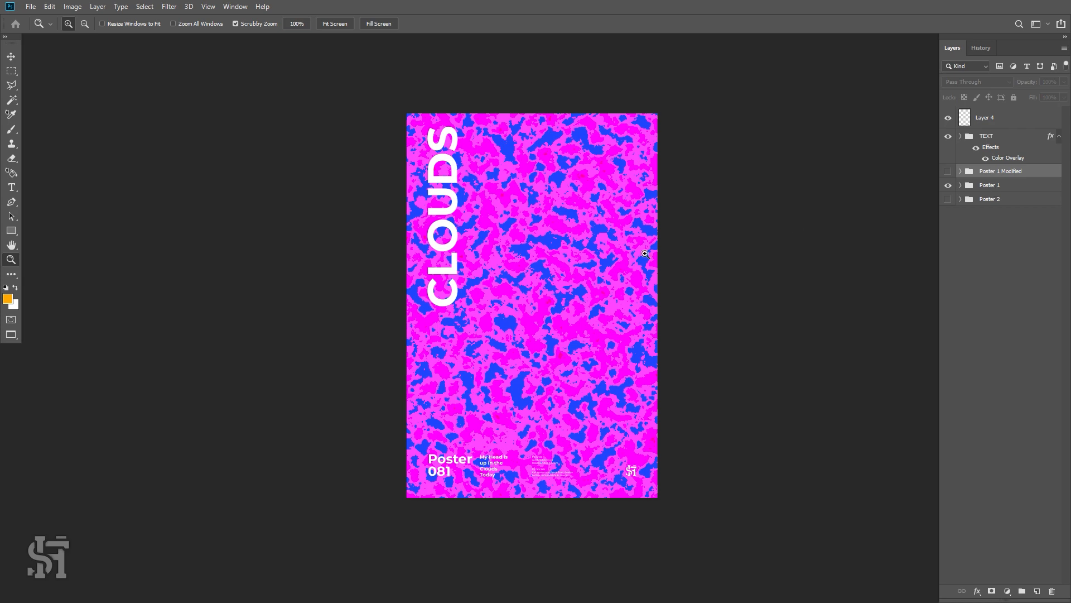
click(947, 184)
click(947, 198)
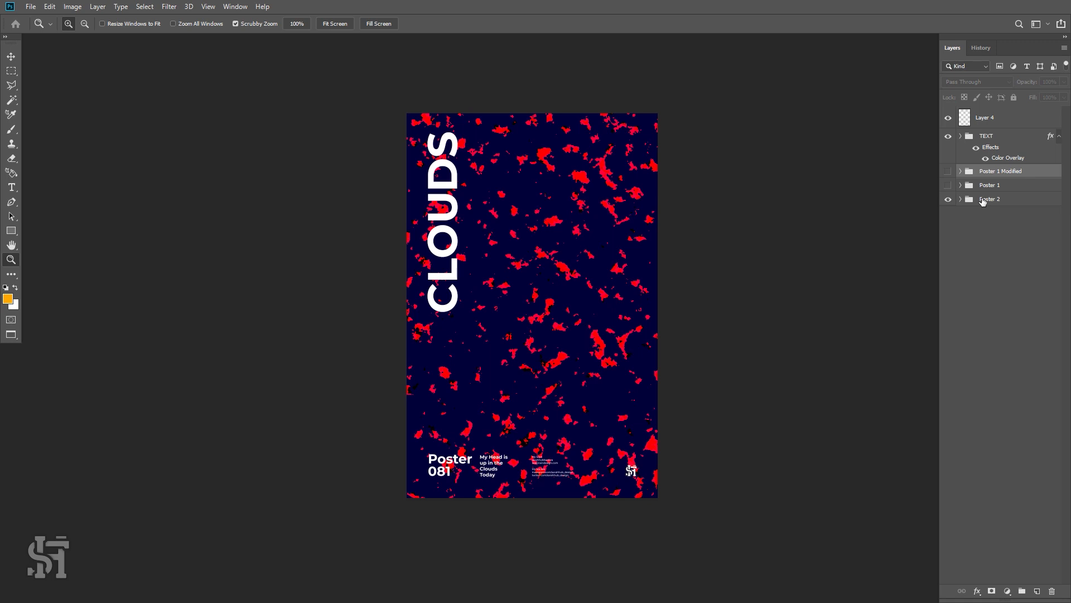
Expand the Poster 2 group and compare it with Poster 1 by toggling the Poster 1 group's visibility, leaving Poster 1 hidden.
click(960, 199)
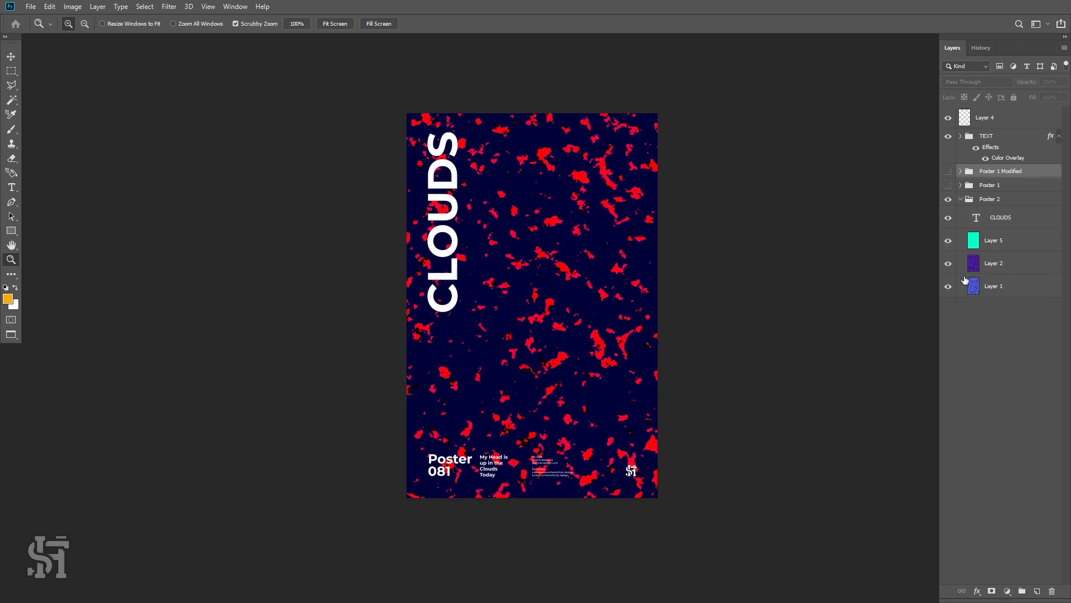
click(948, 184)
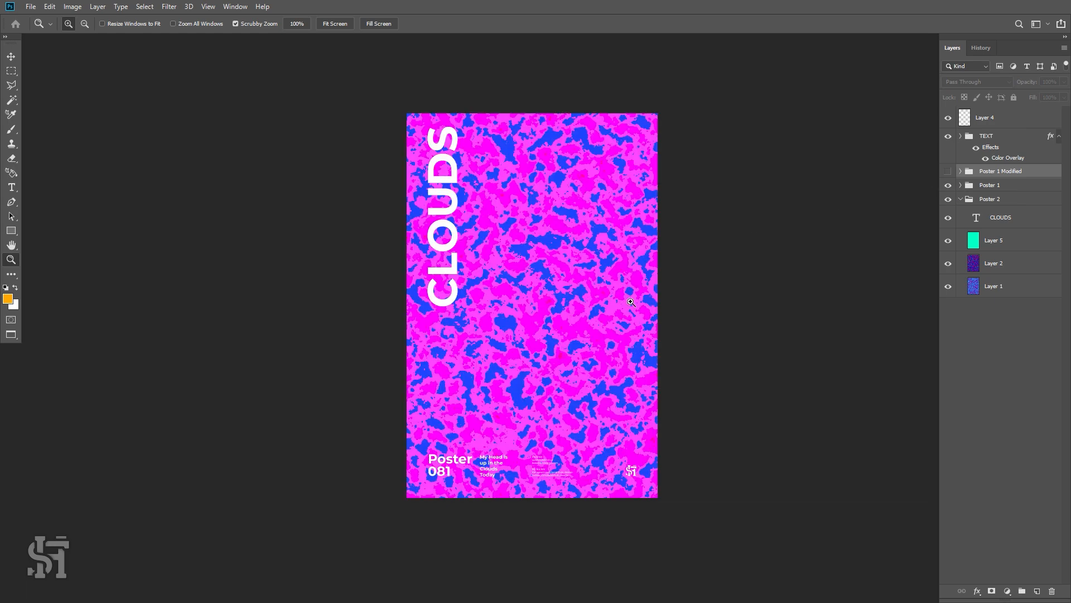
click(949, 186)
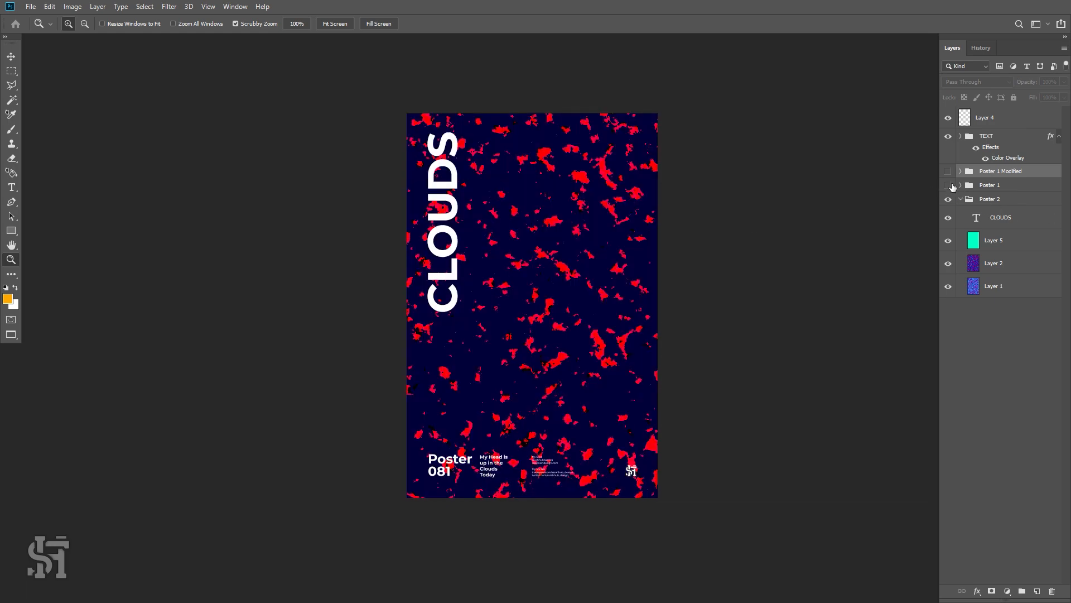
click(949, 185)
click(950, 185)
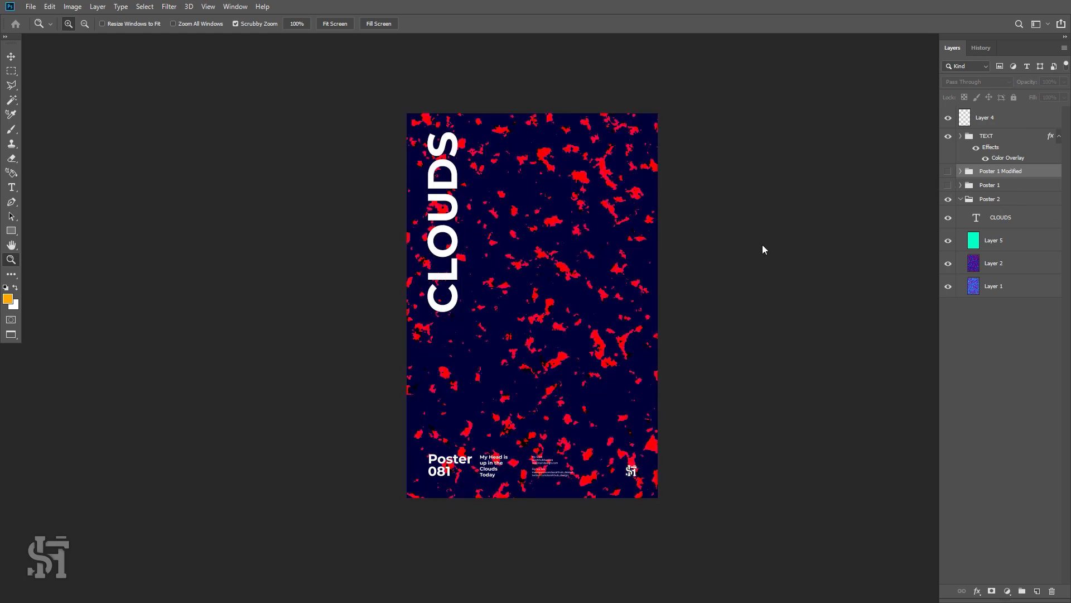
Select Layer 5 in the Poster 2 group and compare the poster with Layer 5 and Layer 2 each hidden and shown.
click(991, 237)
click(950, 242)
click(950, 241)
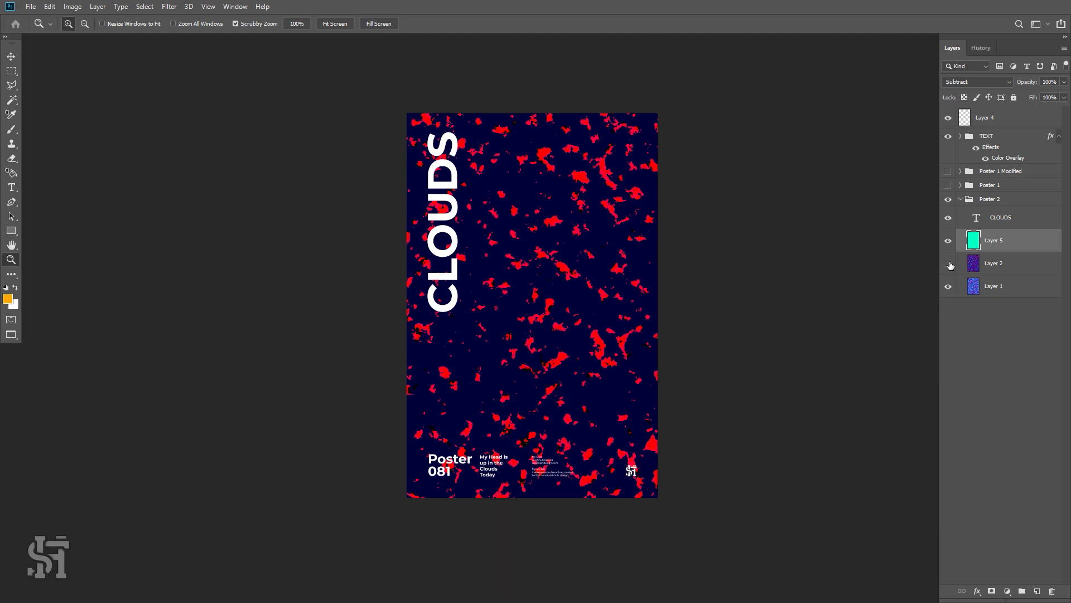
click(950, 264)
click(949, 265)
click(950, 264)
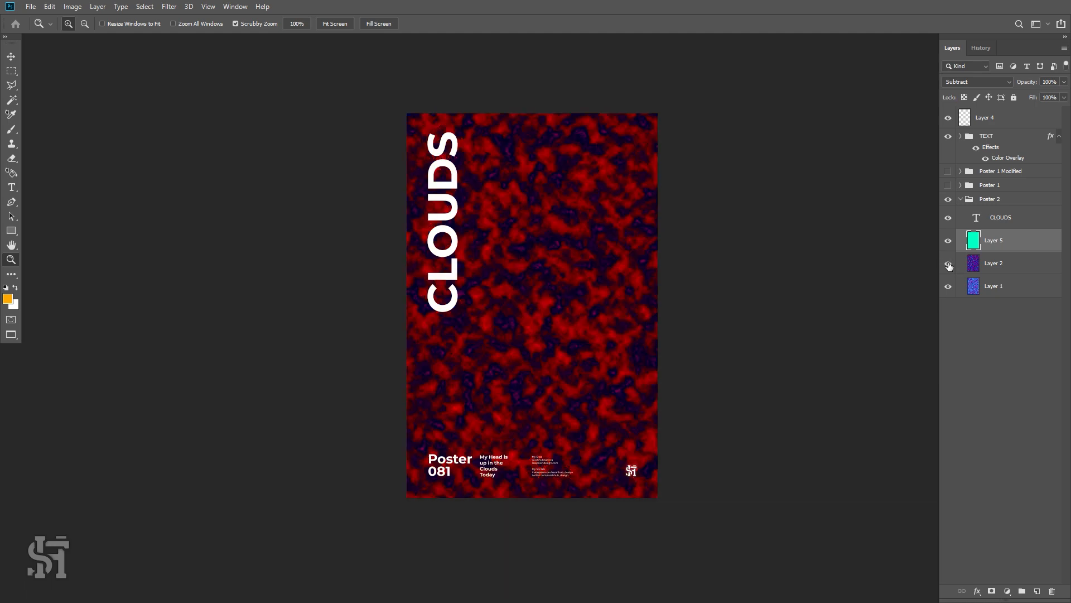
Show Layer 2 in the Poster 2 group again and examine the resulting poster at a closer zoom.
click(950, 264)
click(12, 57)
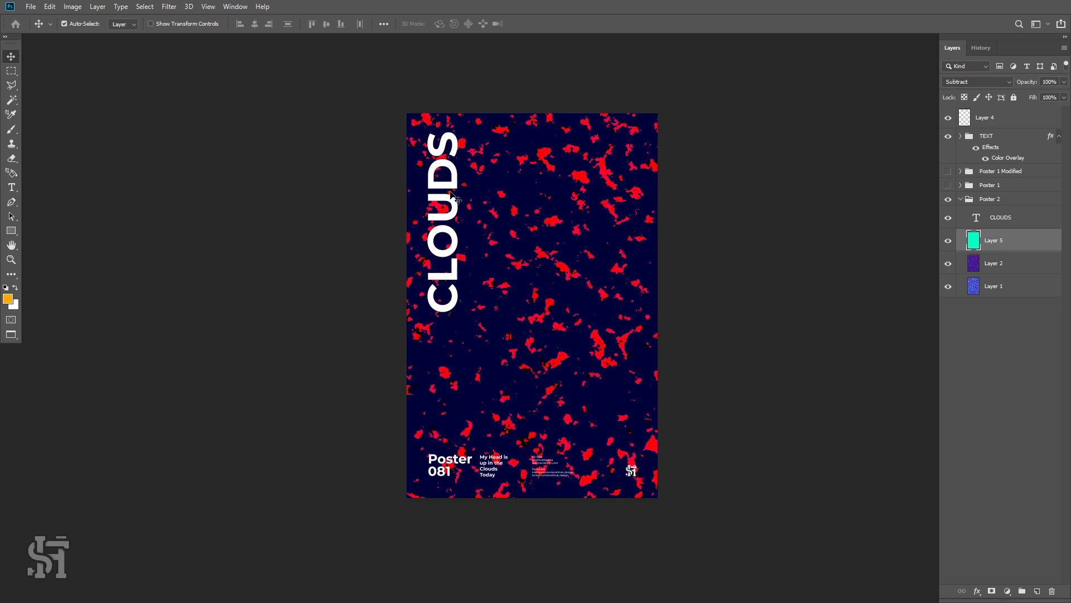
key(z)
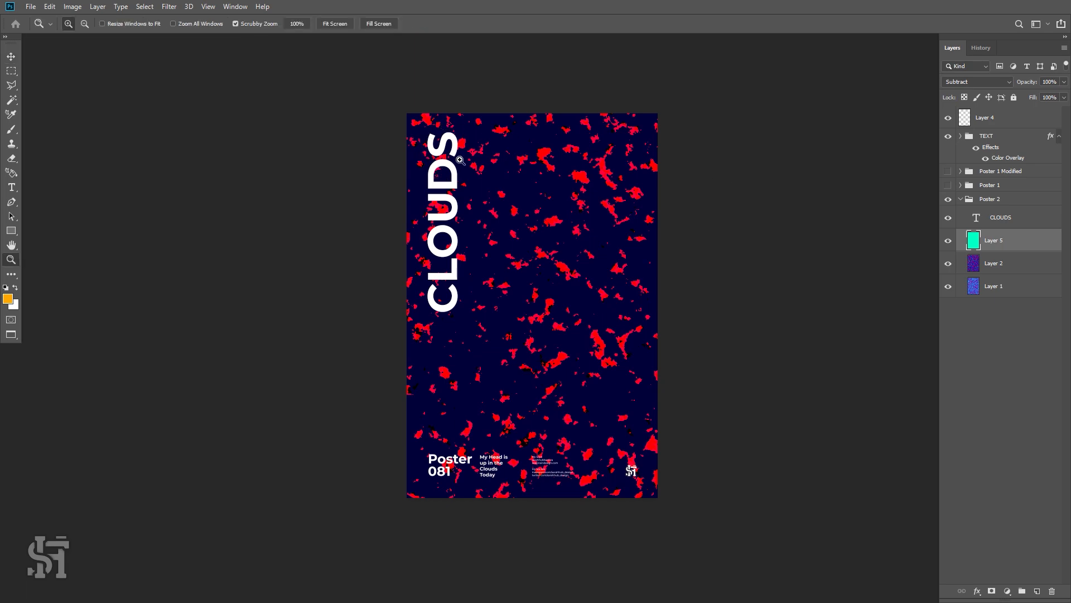
drag(461, 161, 476, 195)
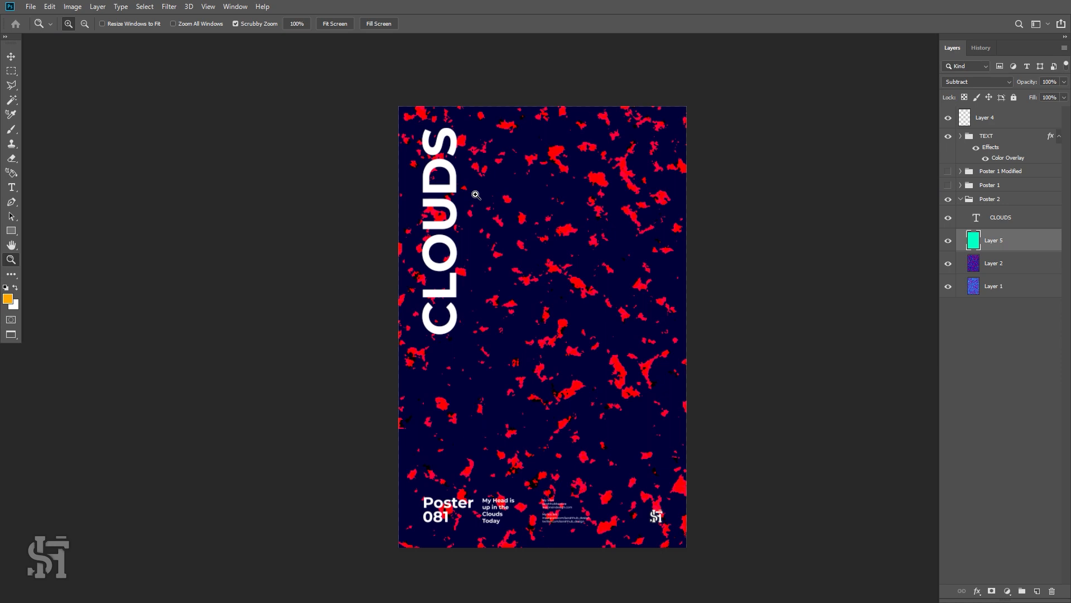
scroll(588, 425, down, 1)
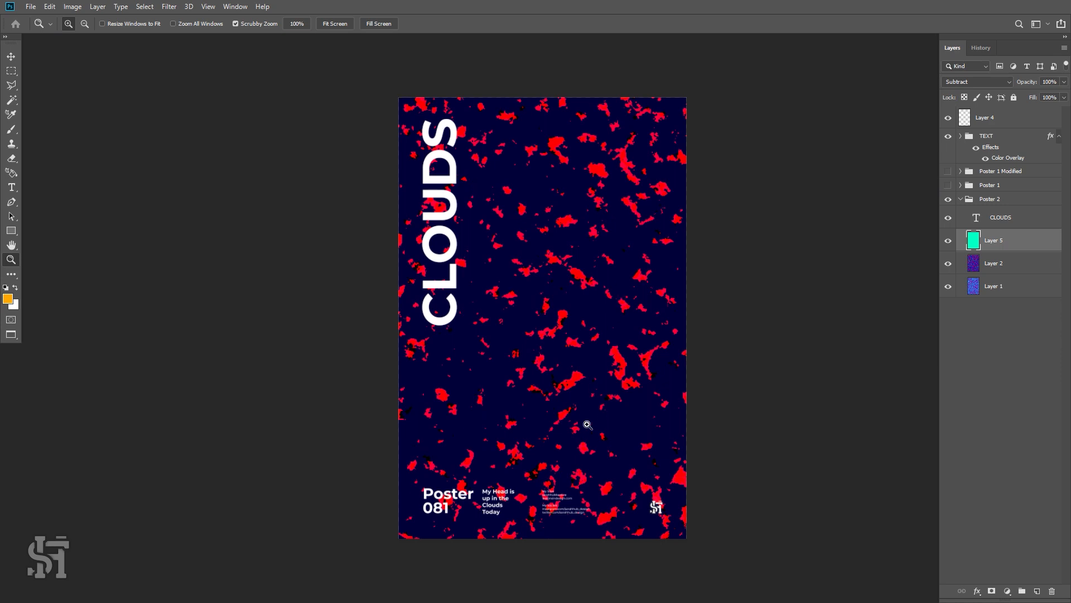
scroll(587, 426, up, 1)
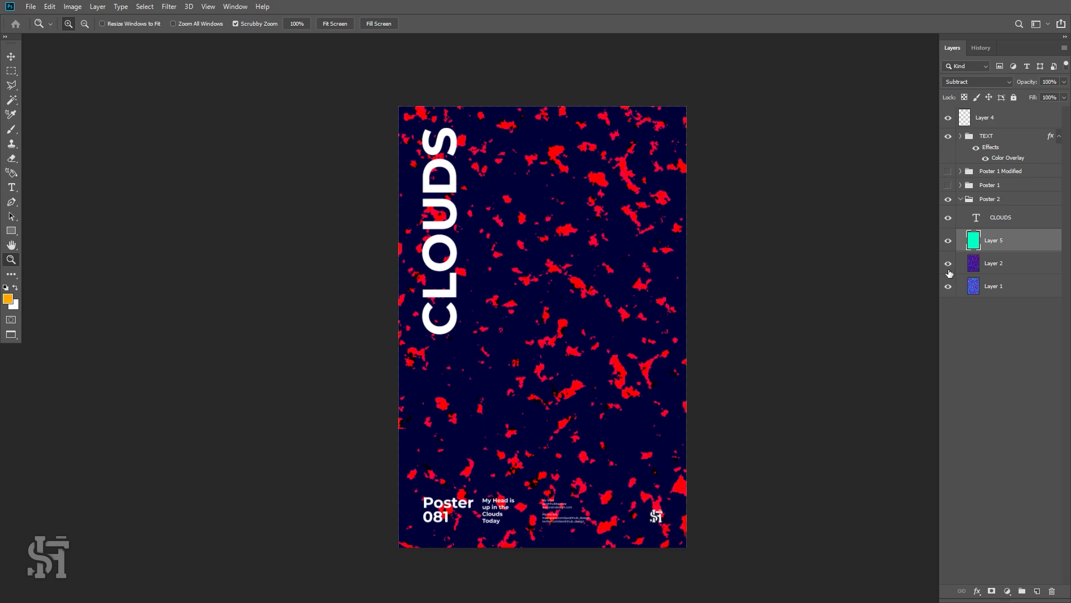
Shift the hue of Layer 2 in the Poster 2 group by +30 with a Hue/Saturation adjustment.
click(989, 261)
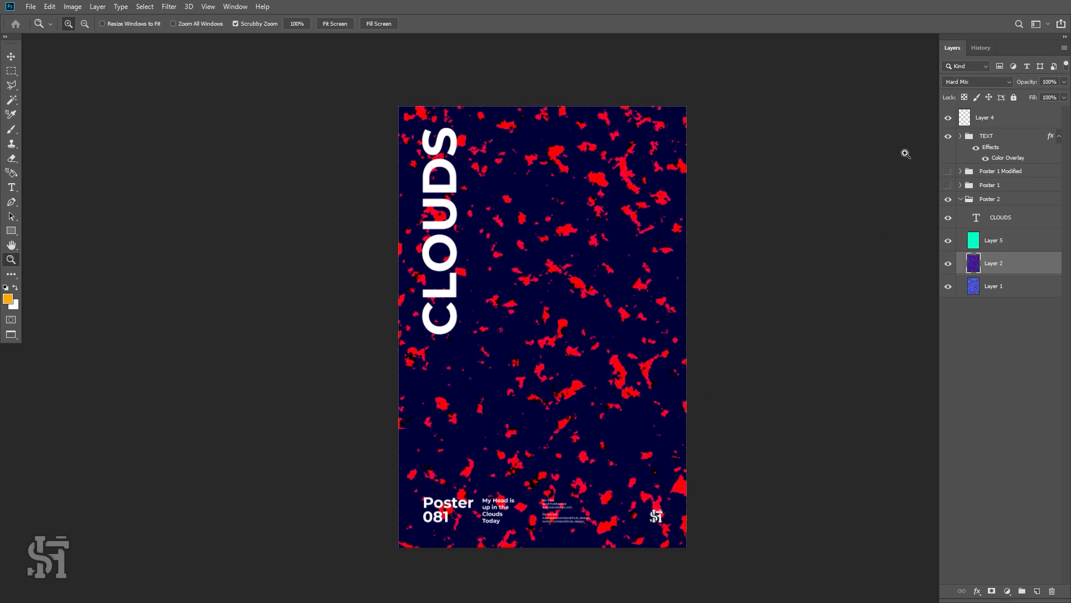
click(71, 6)
mouse_move(89, 36)
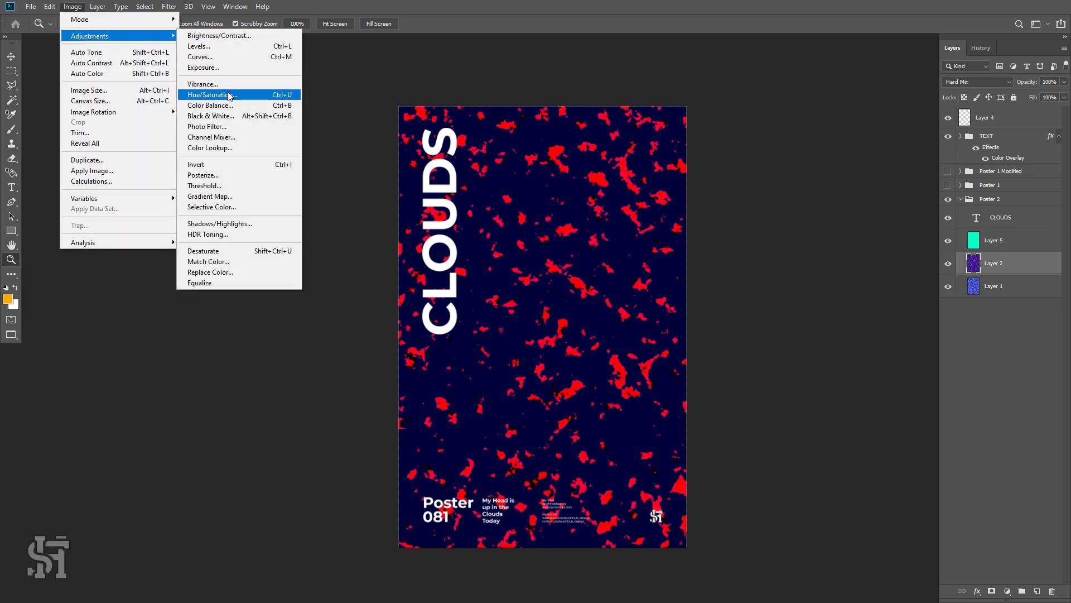
click(223, 94)
drag(829, 280, 846, 285)
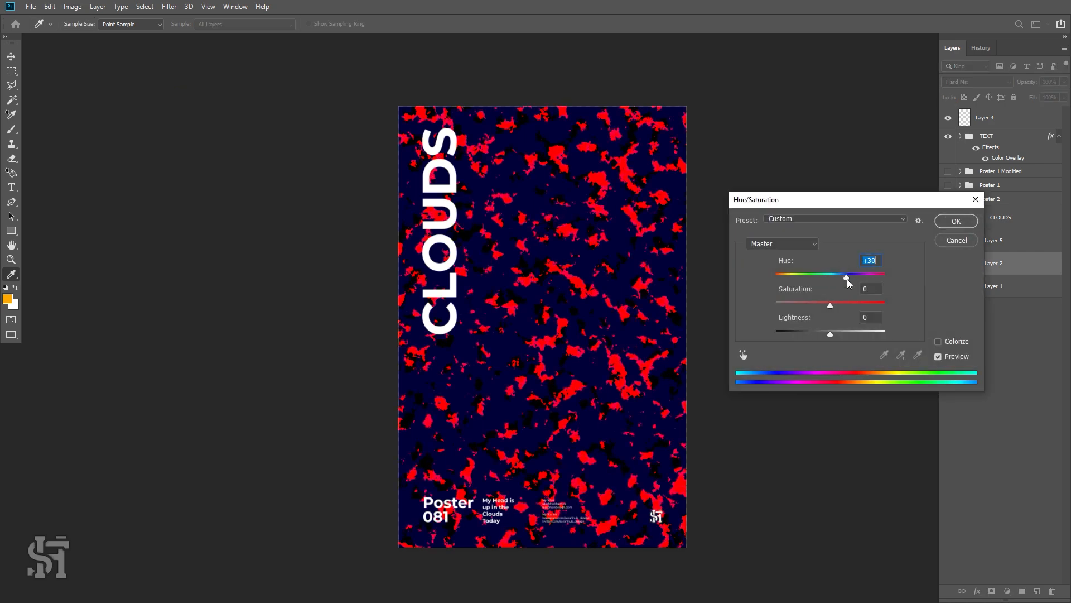
click(956, 221)
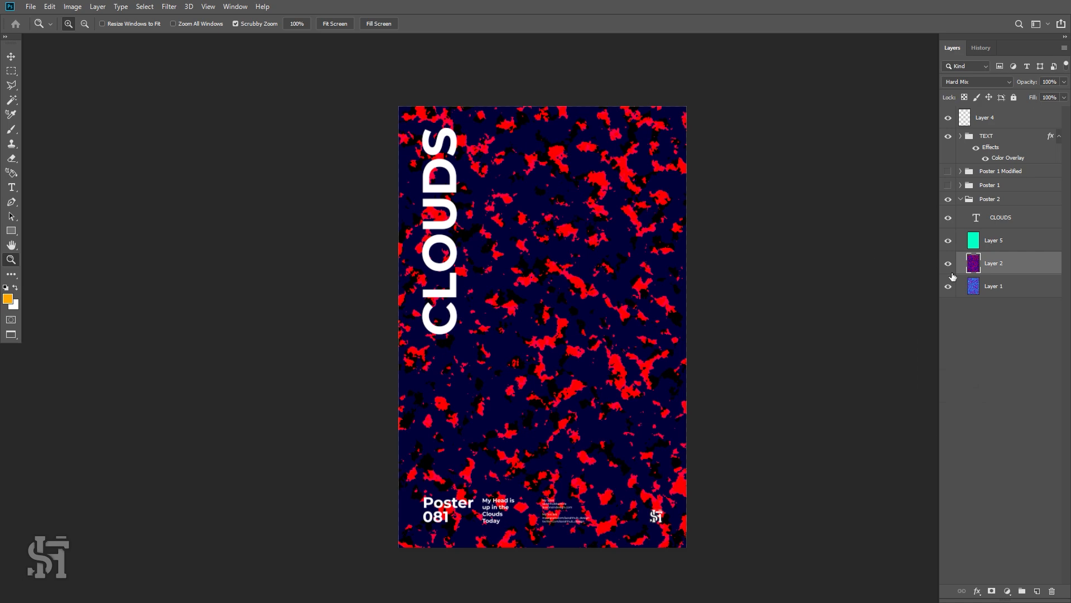
Duplicate the Poster 2 group, hide the original, and rename the copy Poster 2 Modified.
click(961, 199)
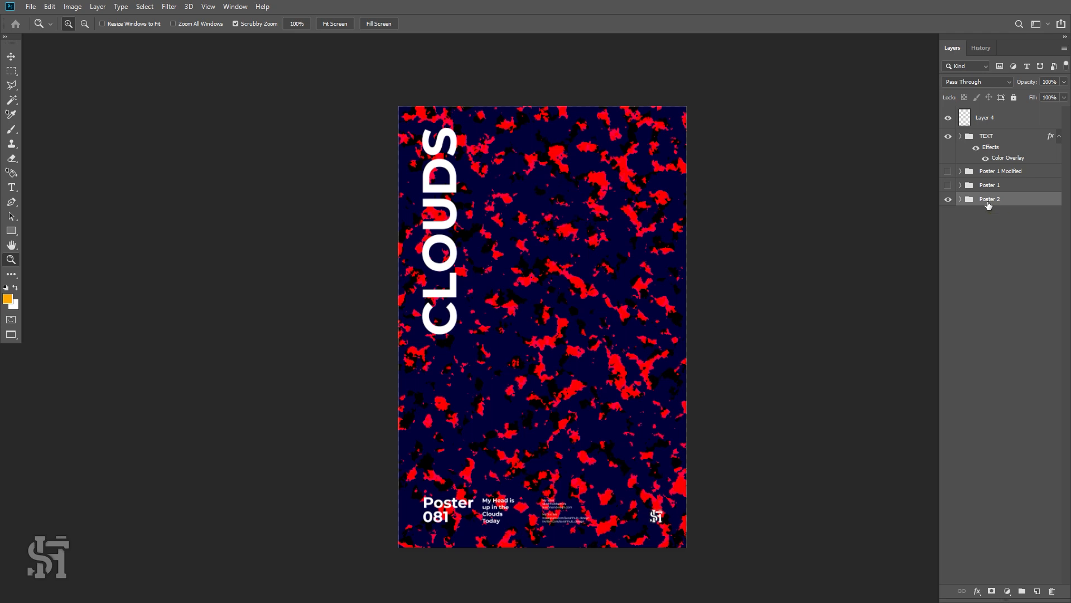
key(ctrl+j)
click(948, 214)
double_click(985, 200)
drag(1002, 199, 1064, 206)
key(Return)
Merge Layer 5, Layer 2 and Layer 1 in the Poster 2 Modified group into one layer.
click(962, 199)
click(993, 243)
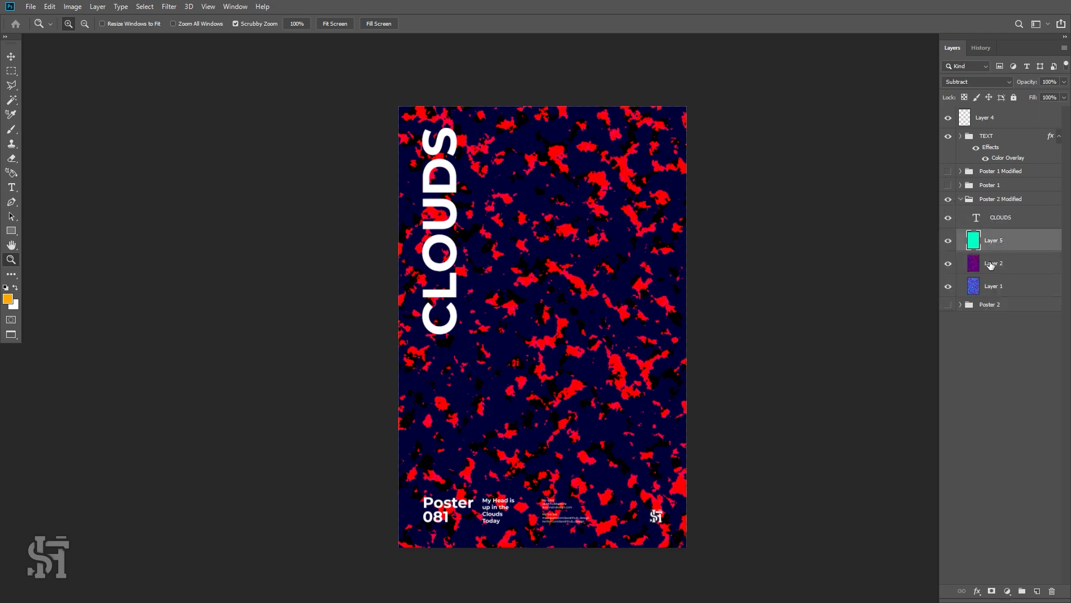
shift+click(992, 268)
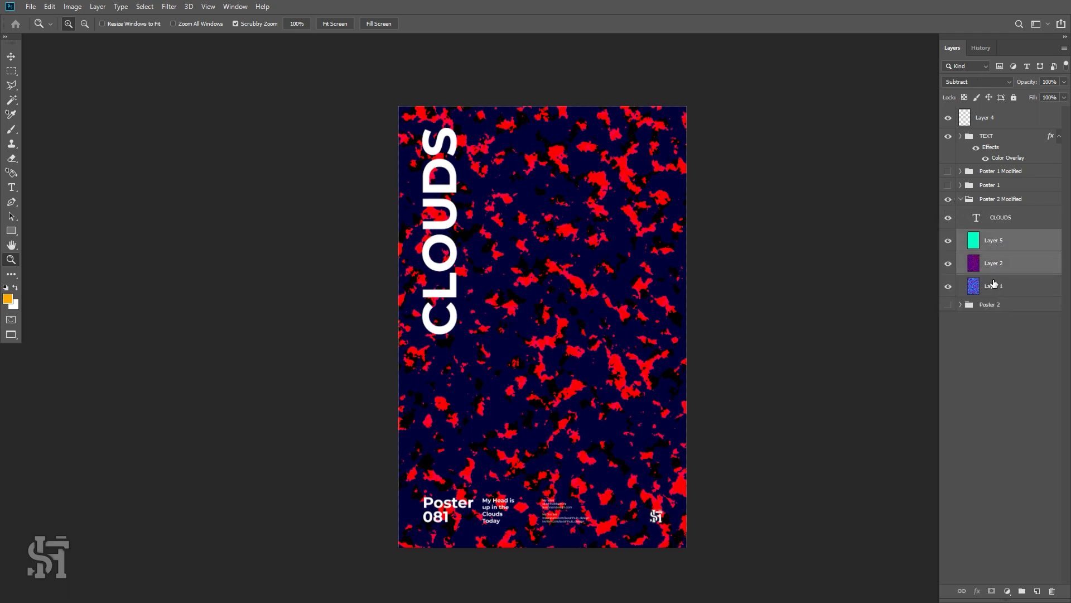
shift+click(994, 283)
right_click(994, 284)
click(892, 443)
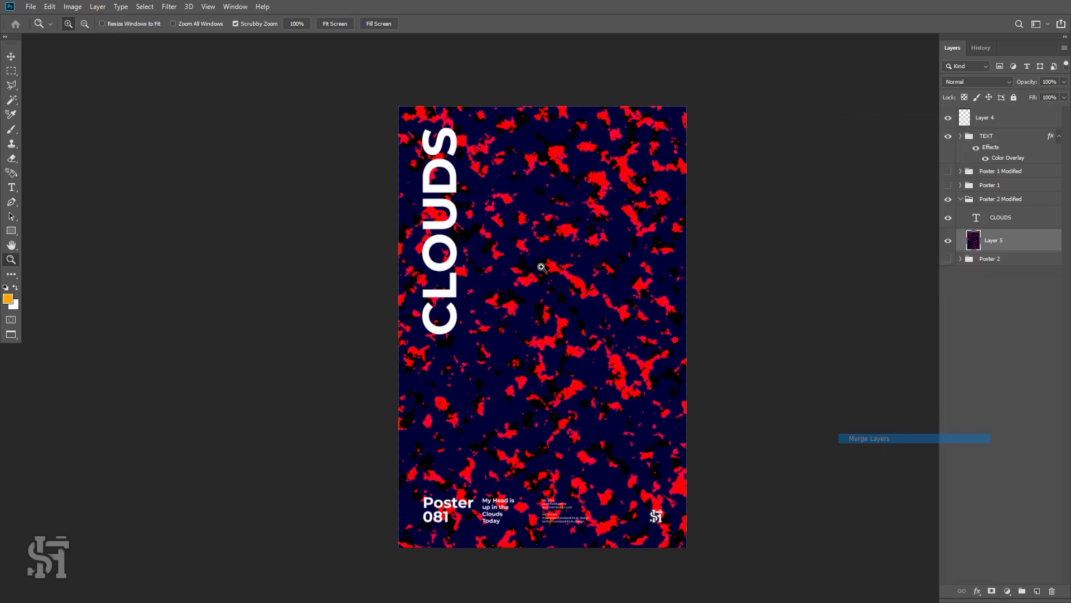
Inspect the merged cloud texture up close and then review the whole poster.
drag(542, 267, 624, 264)
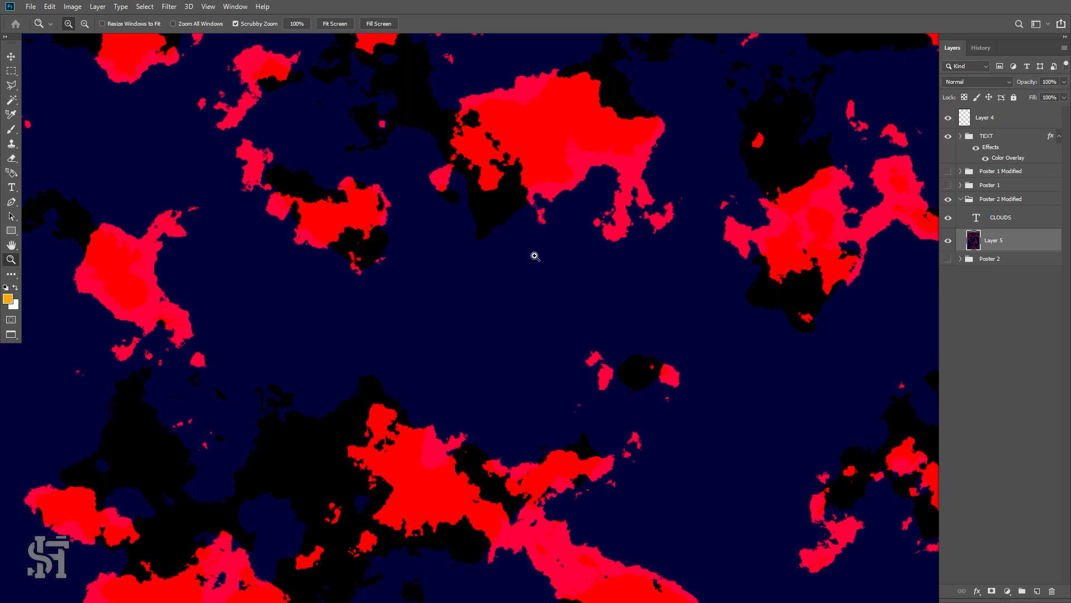
alt+click(545, 297)
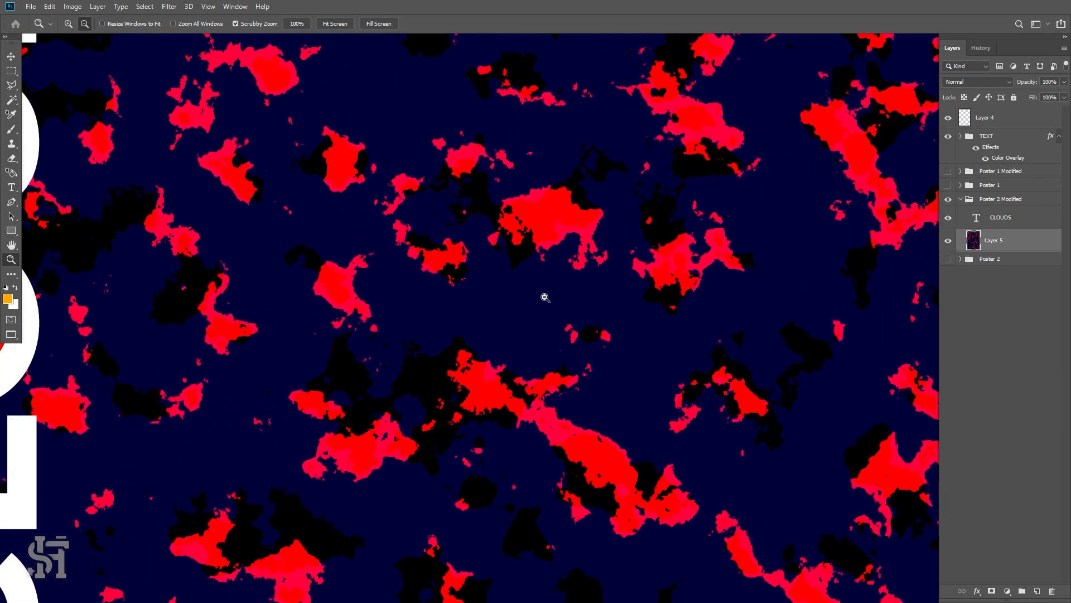
alt+click(545, 297)
alt+click(545, 298)
alt+click(545, 298)
alt+click(546, 297)
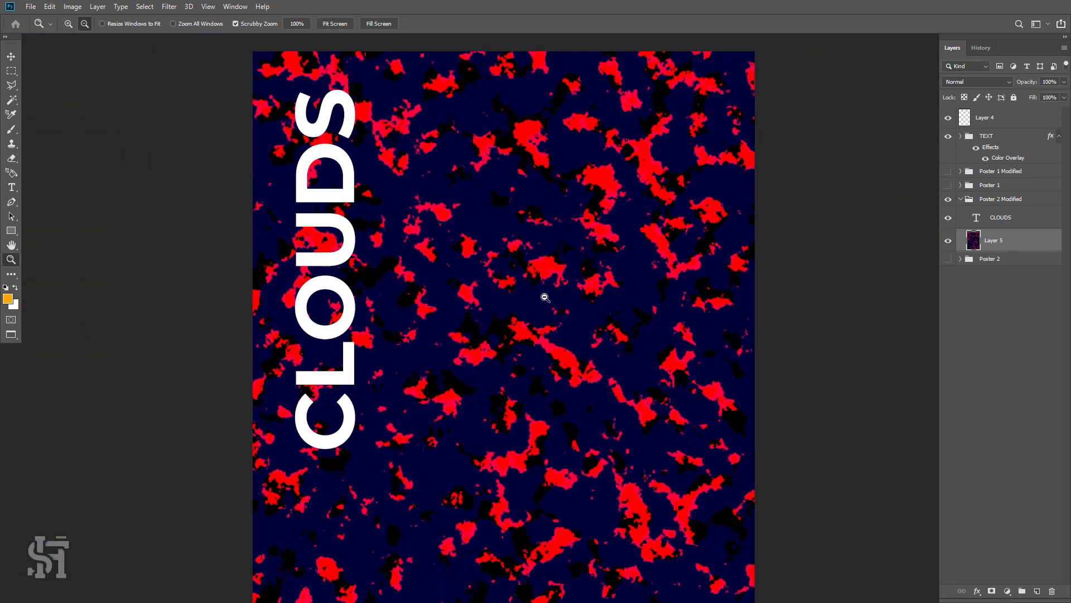
alt+click(545, 297)
key(h)
scroll(538, 308, down, 2)
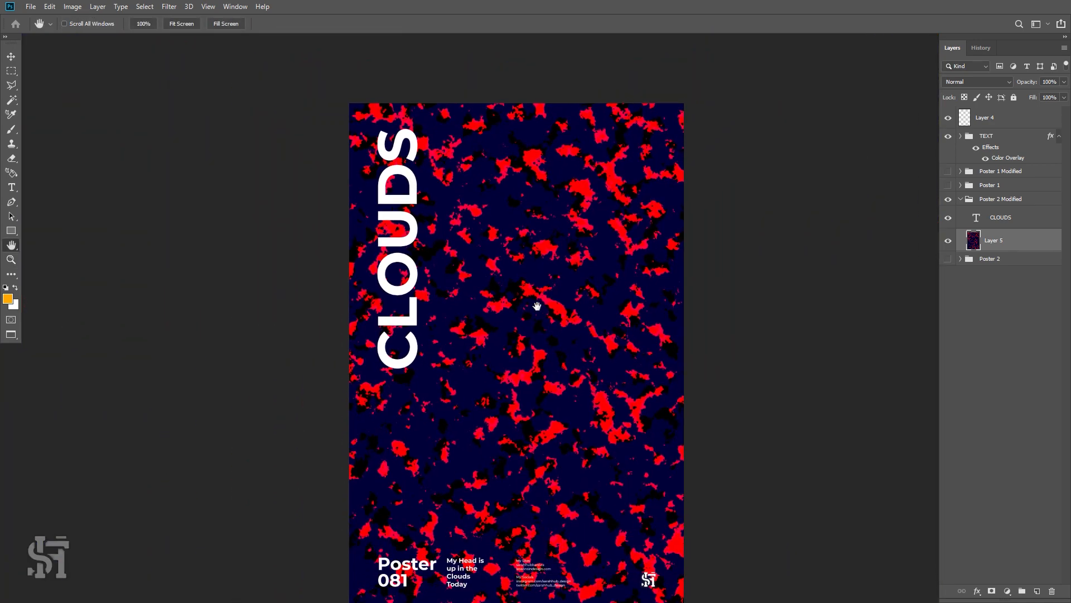
drag(536, 305, 540, 282)
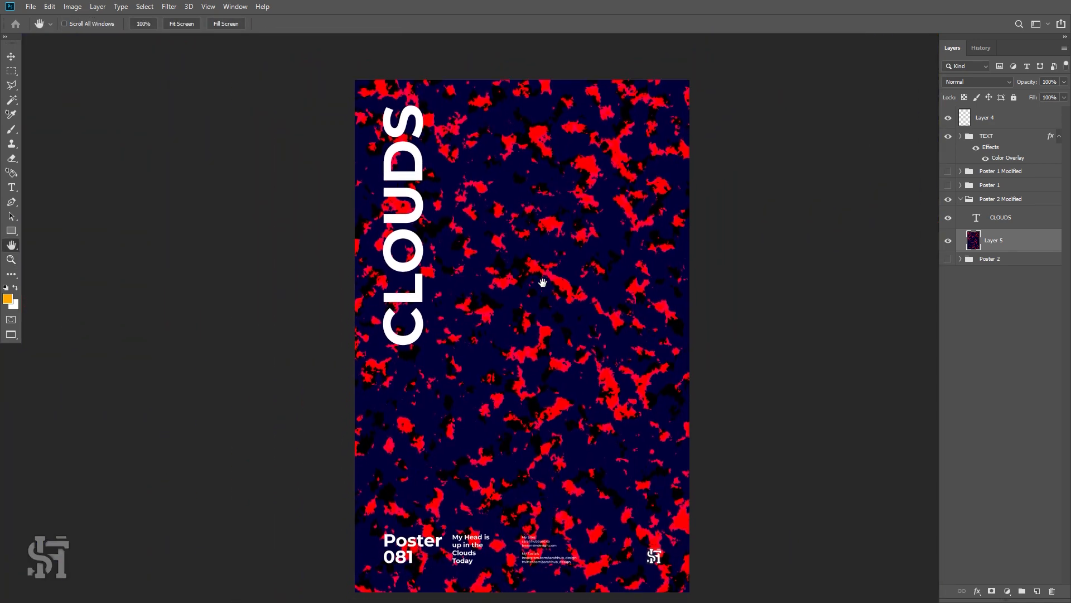
Shift the hue of the merged Layer 5 in Poster 2 Modified by -23 with a Hue/Saturation adjustment.
click(72, 6)
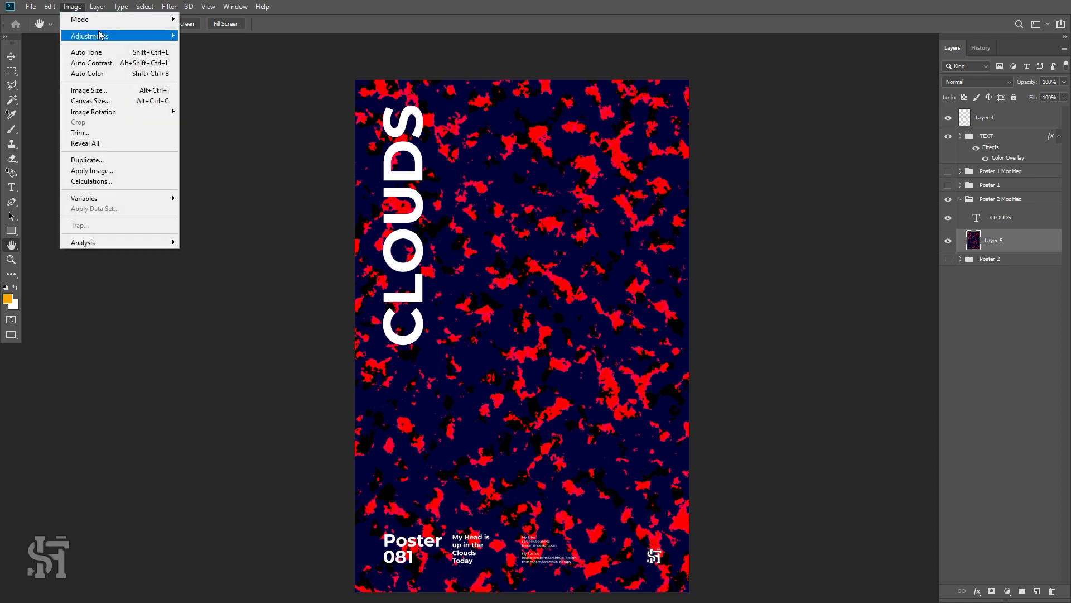
mouse_move(100, 35)
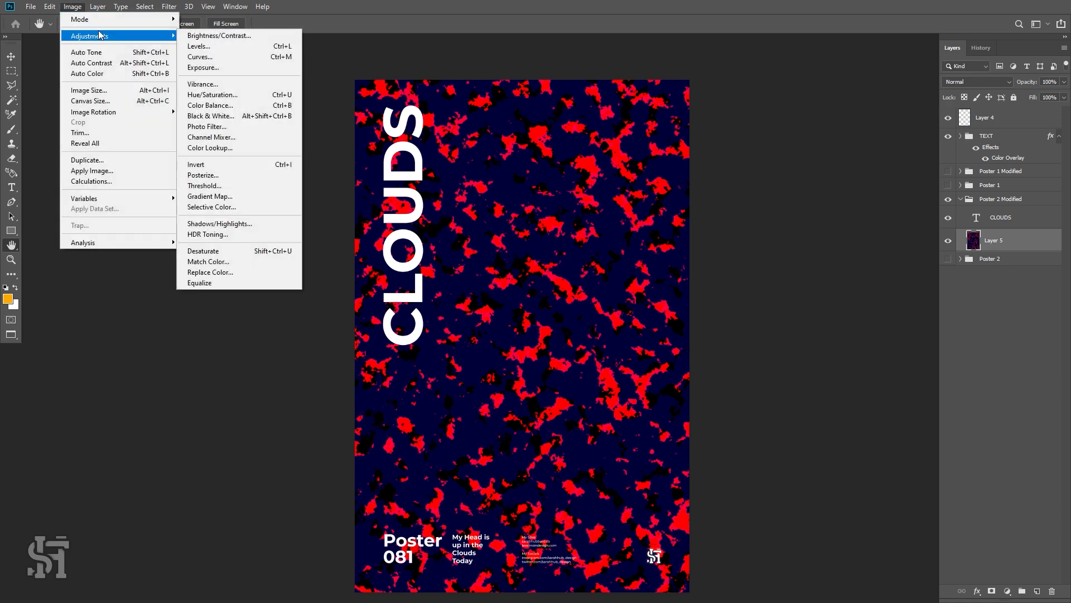
click(241, 99)
click(824, 278)
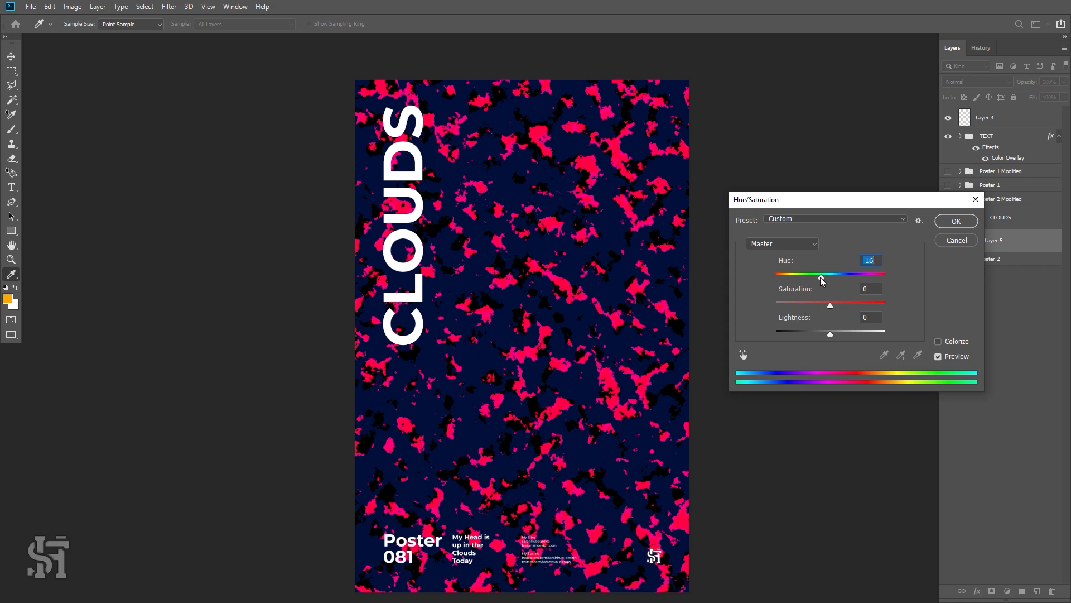
mouse_move(819, 276)
mouse_down()
mouse_move(775, 280)
mouse_move(914, 281)
mouse_move(818, 279)
mouse_up()
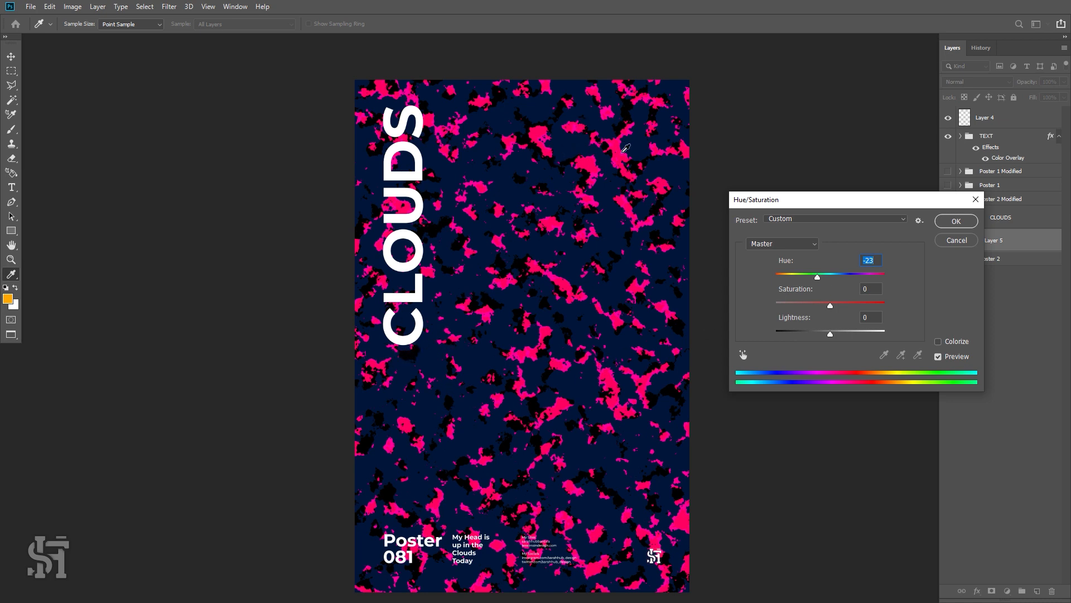
click(956, 222)
key(h)
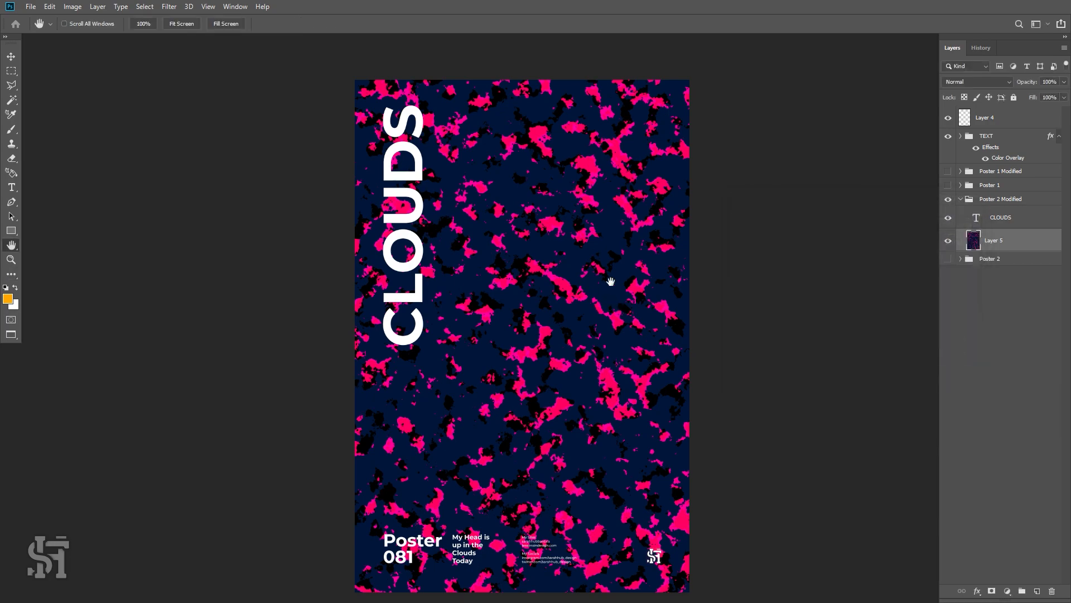
Examine the recoloured pattern's shapes and edges down to pixel level, then review the full poster.
key(z)
drag(583, 217, 508, 283)
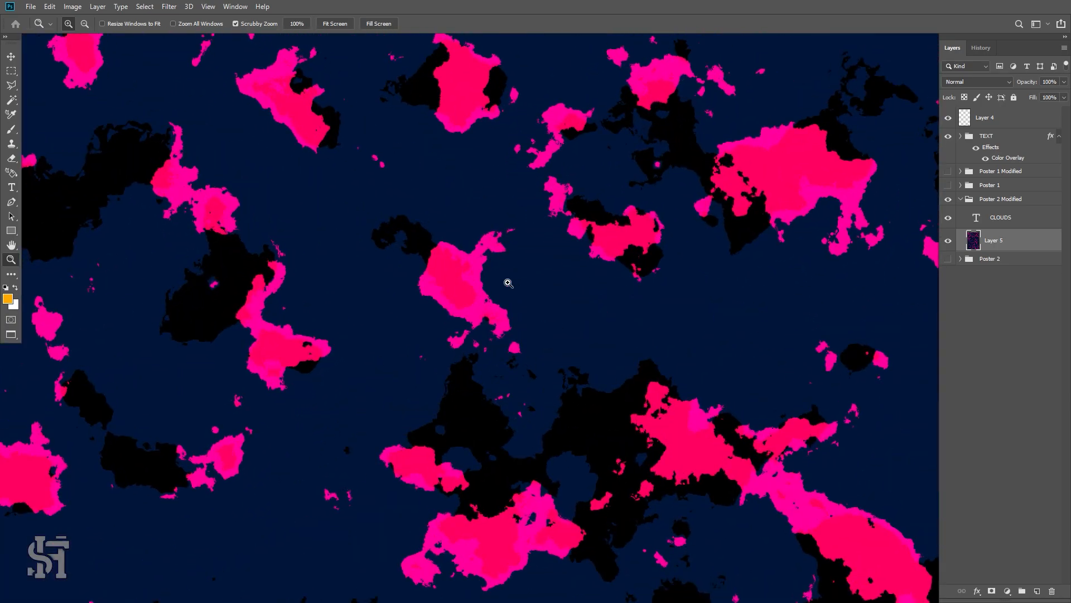
drag(506, 238, 446, 243)
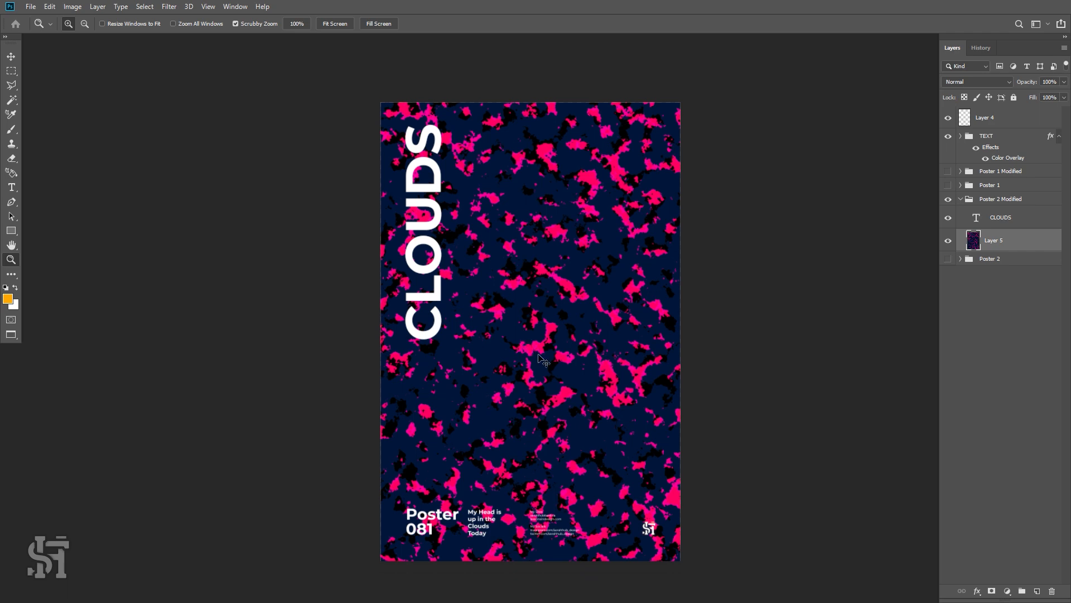
click(539, 355)
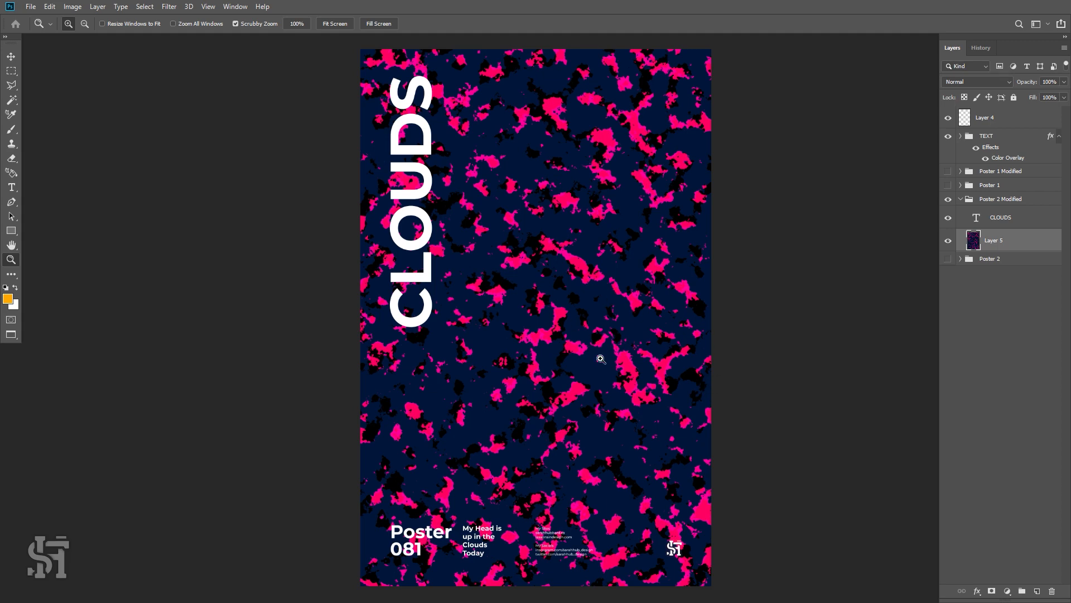
drag(537, 282, 743, 358)
scroll(620, 440, down, 5)
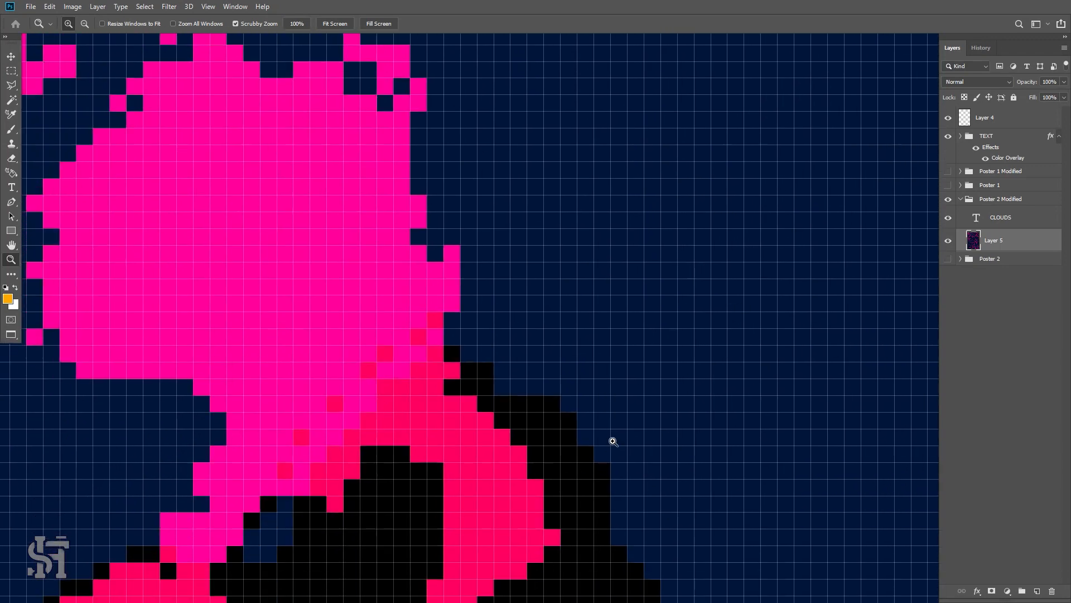
drag(605, 445, 514, 305)
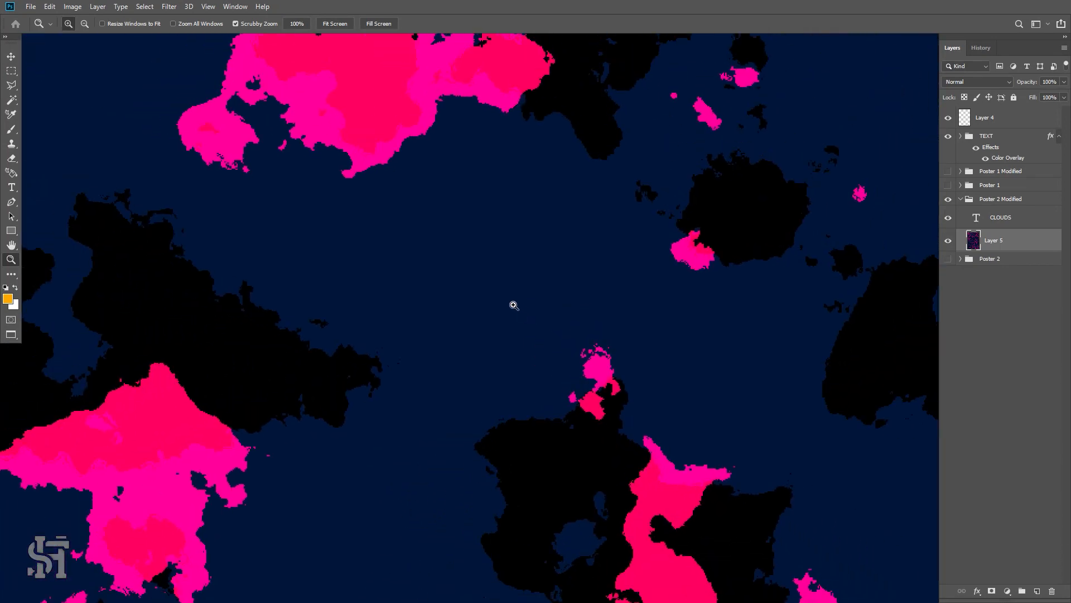
key(space)
drag(608, 376, 509, 176)
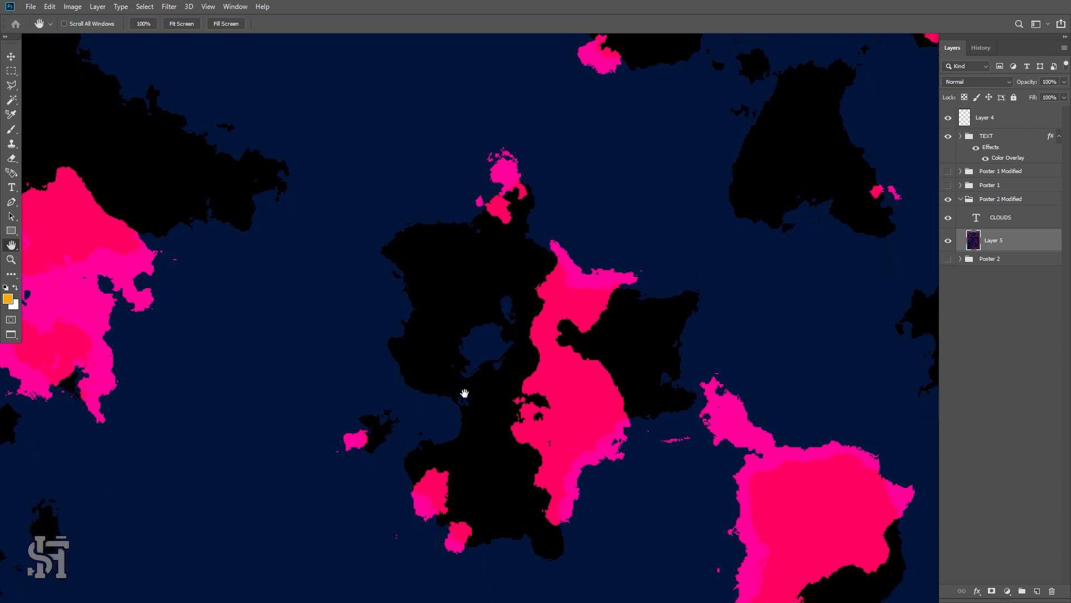
drag(518, 420, 529, 362)
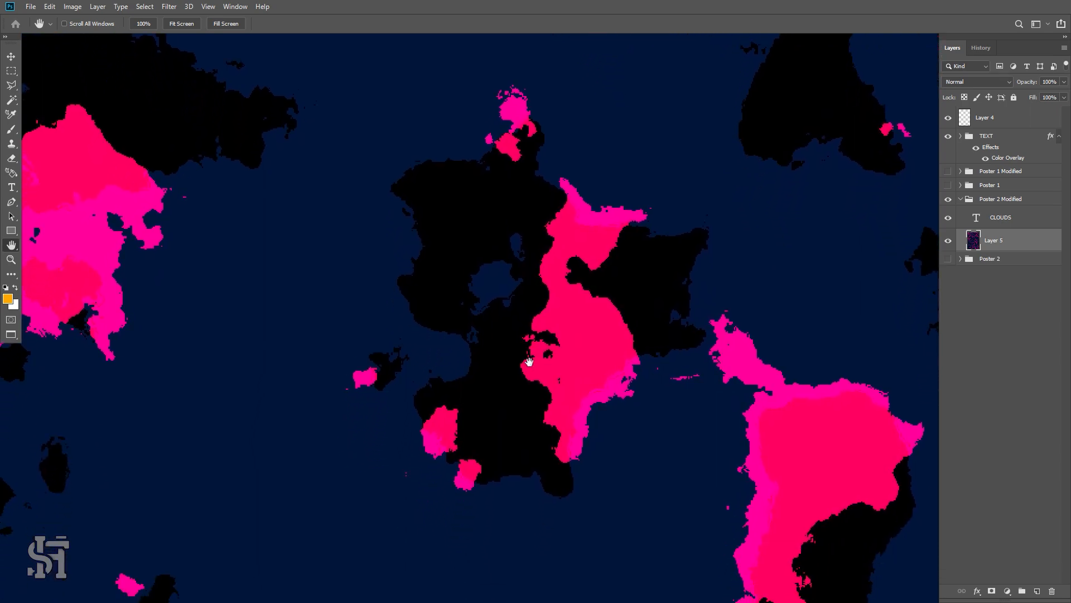
key(ctrl+0)
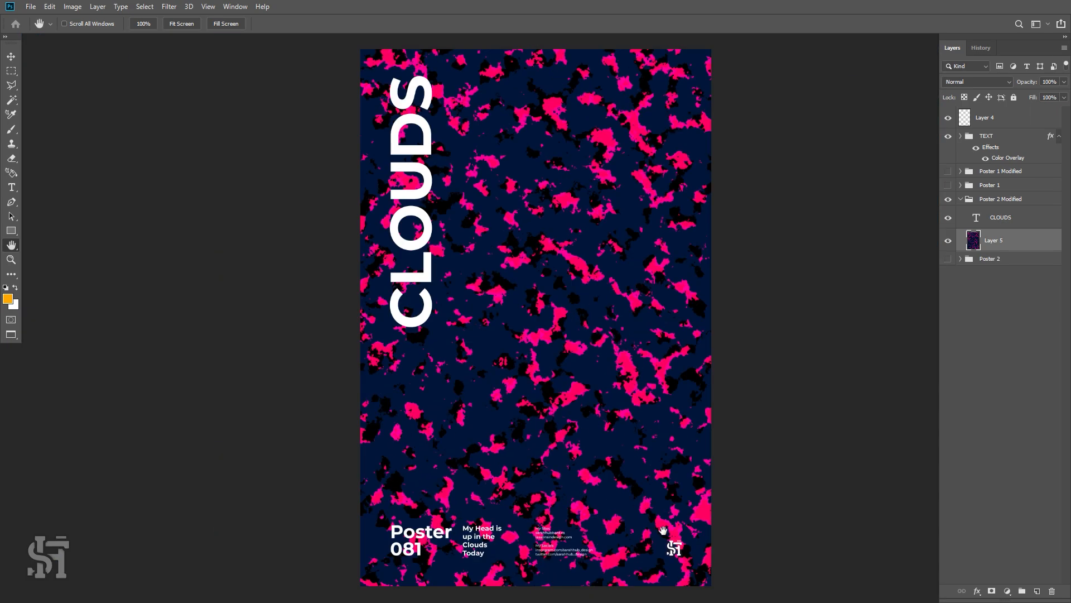
Set the blending mode of the logo on Layer 4 to Normal after comparing it with other modes such as Lighter Color.
drag(663, 531, 730, 530)
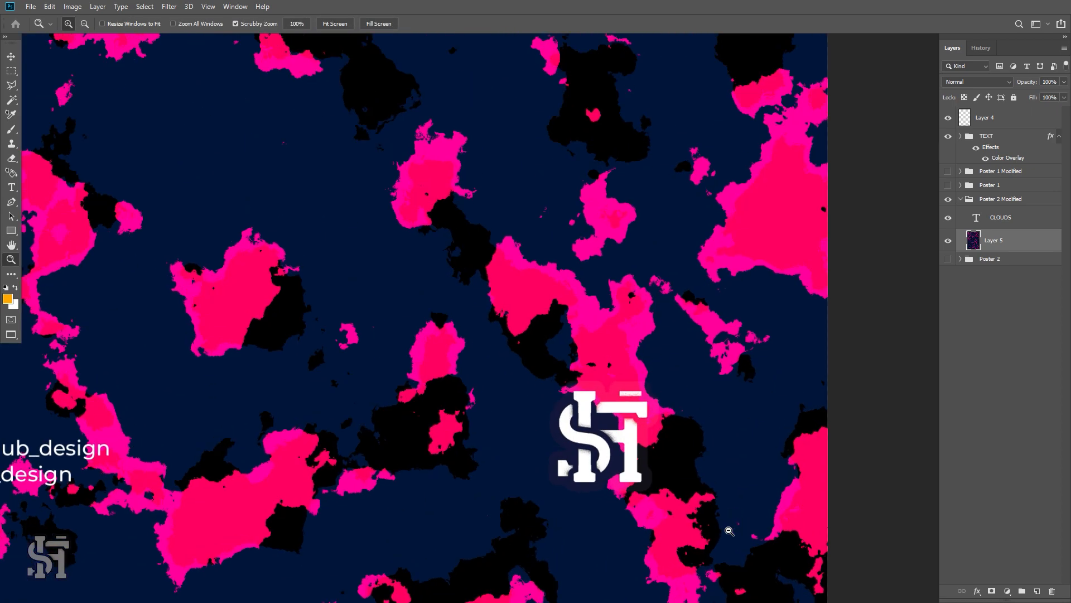
click(12, 57)
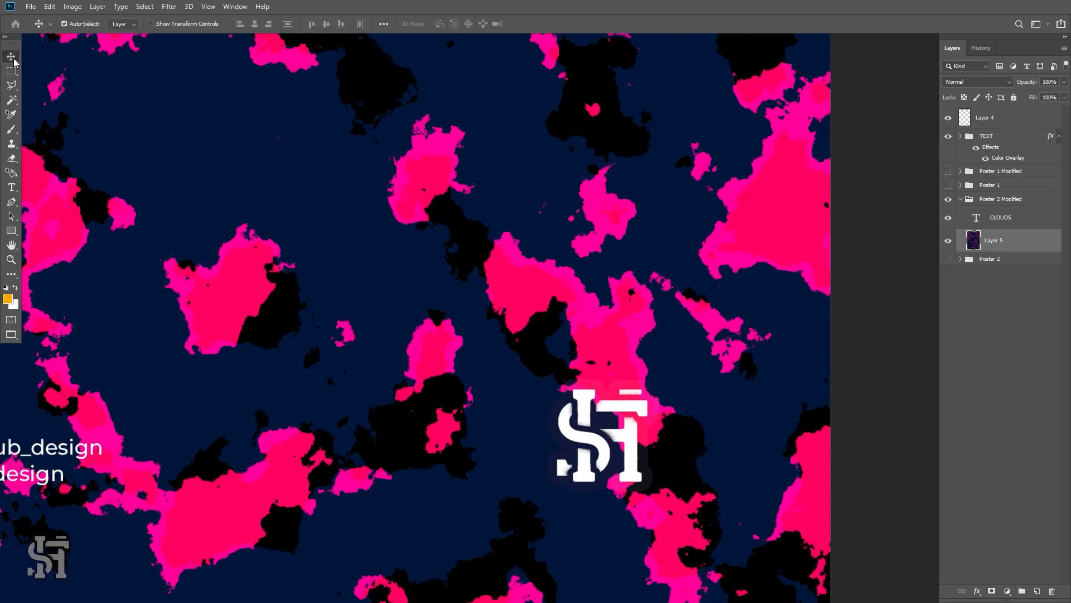
click(629, 445)
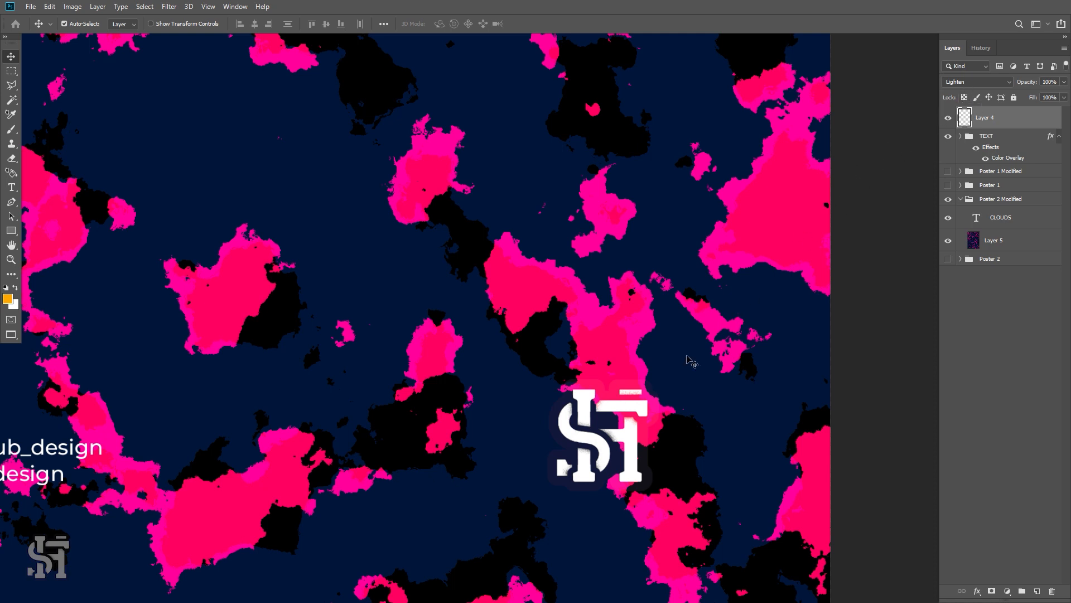
click(967, 89)
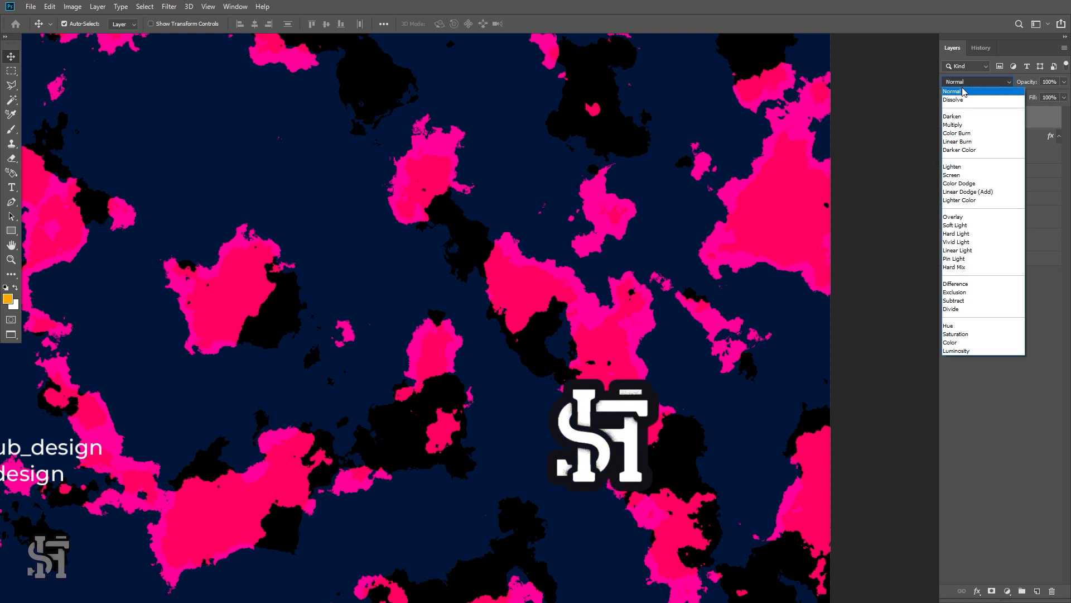
click(959, 91)
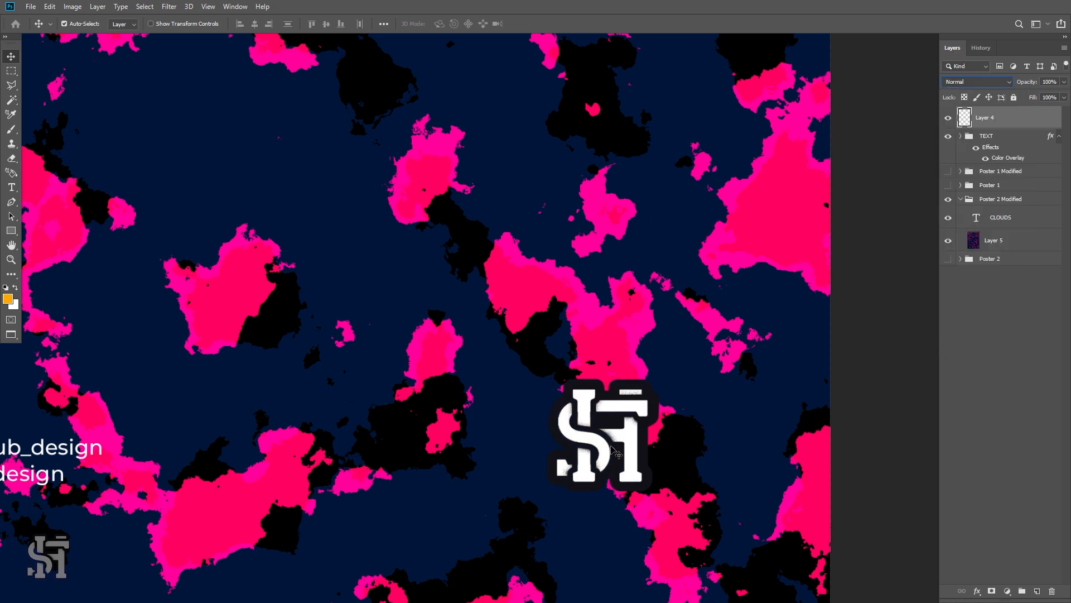
click(967, 84)
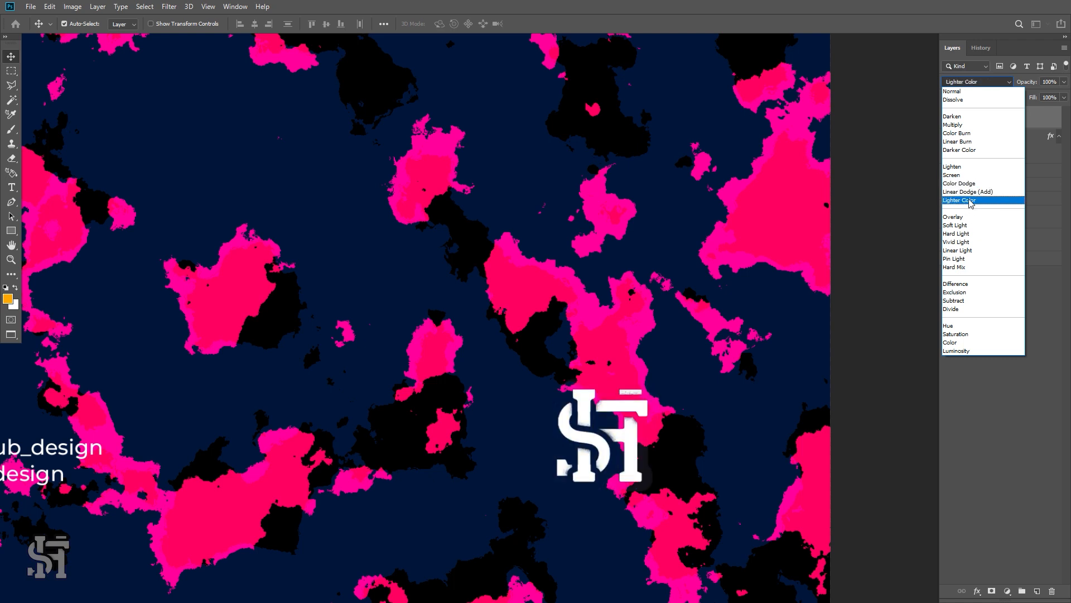
click(953, 92)
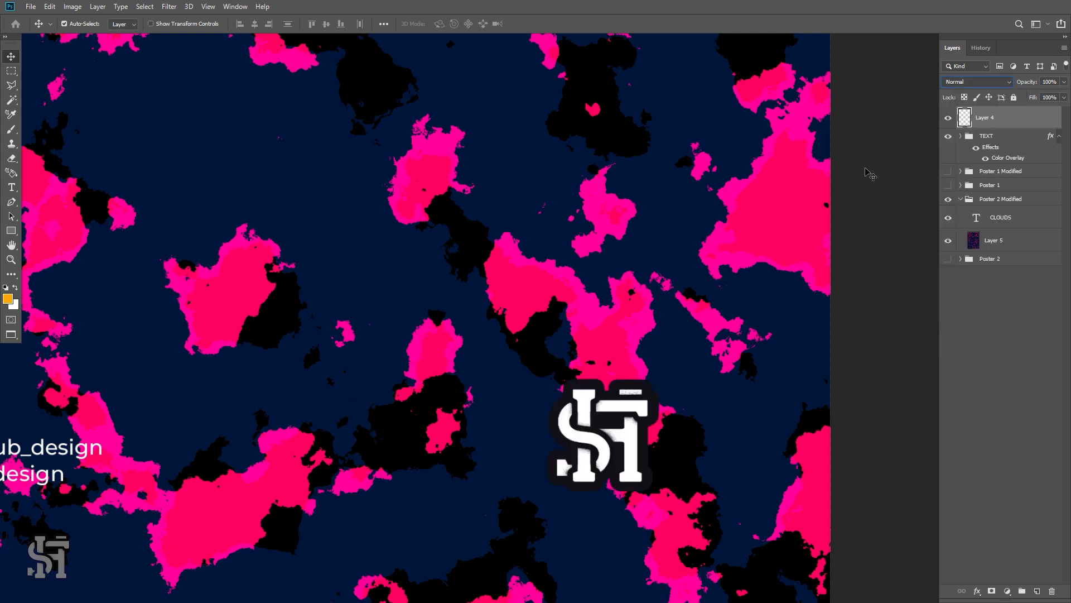
Compare the poster with and without the logo by hiding Layer 4 and showing it again.
click(837, 215)
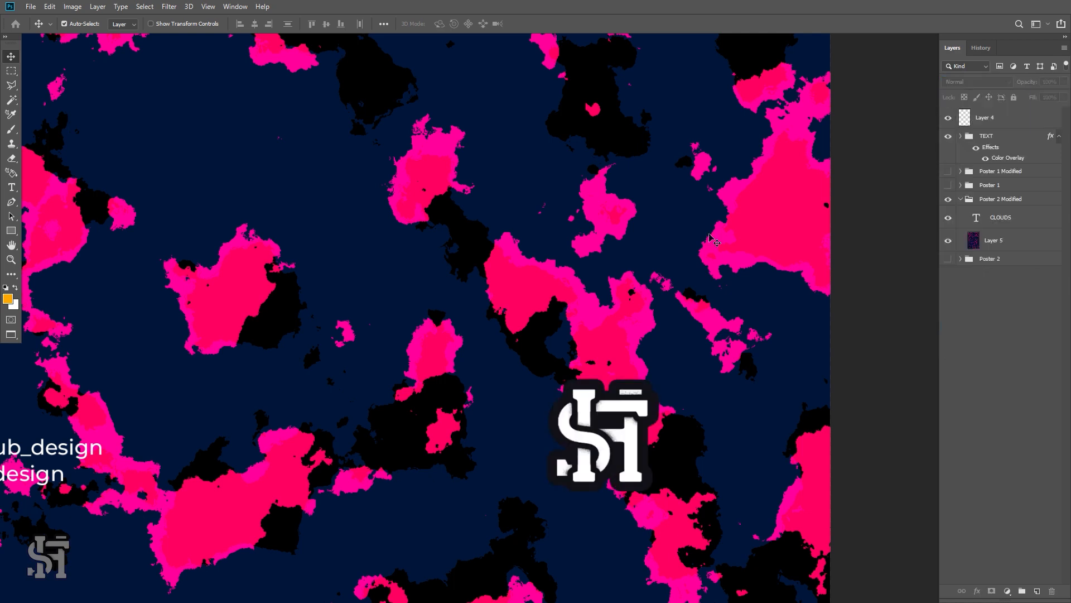
click(630, 435)
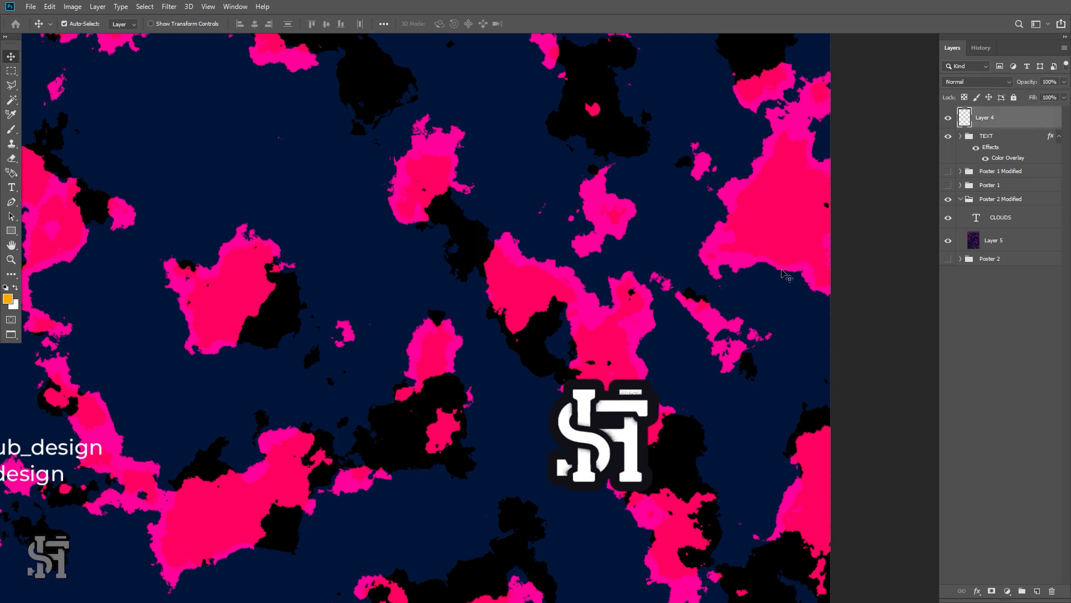
click(948, 119)
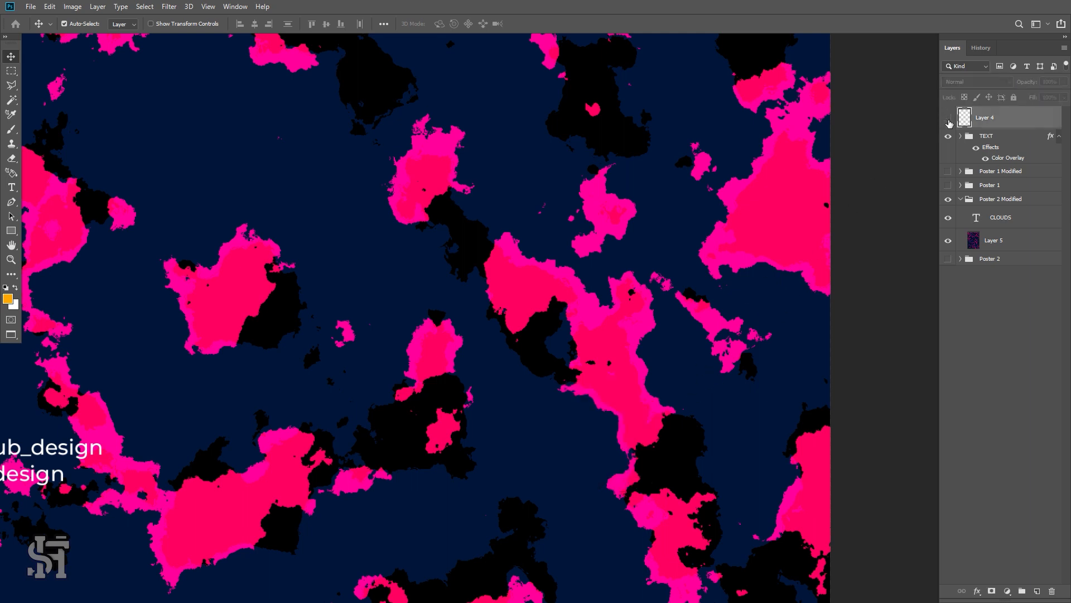
click(948, 119)
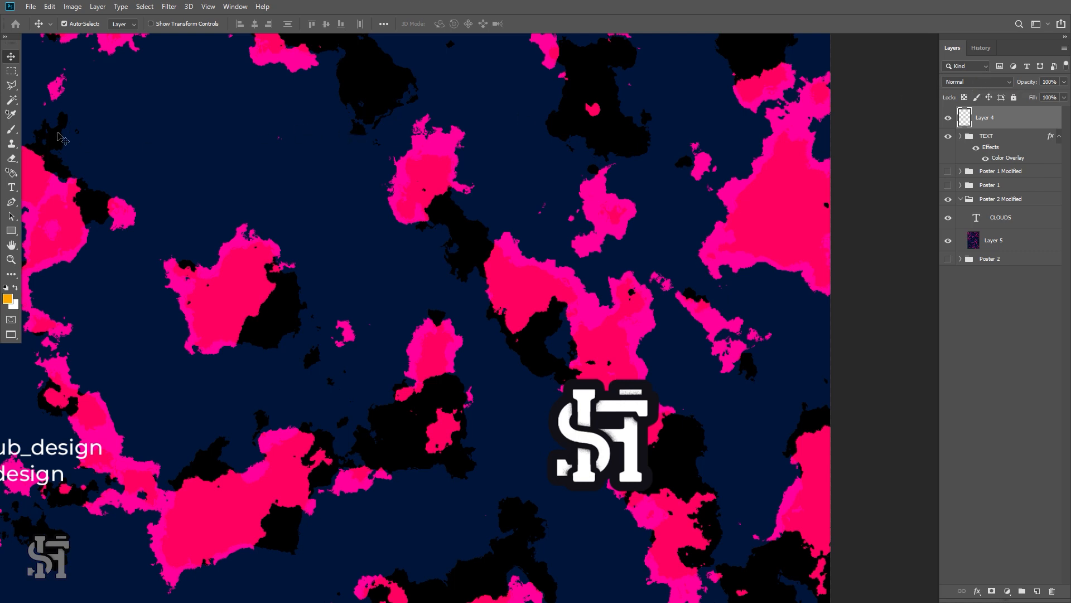
Delete the dark backdrop around the logo on Layer 4 using a Magic Wand selection, and clear the selection.
click(13, 86)
click(11, 99)
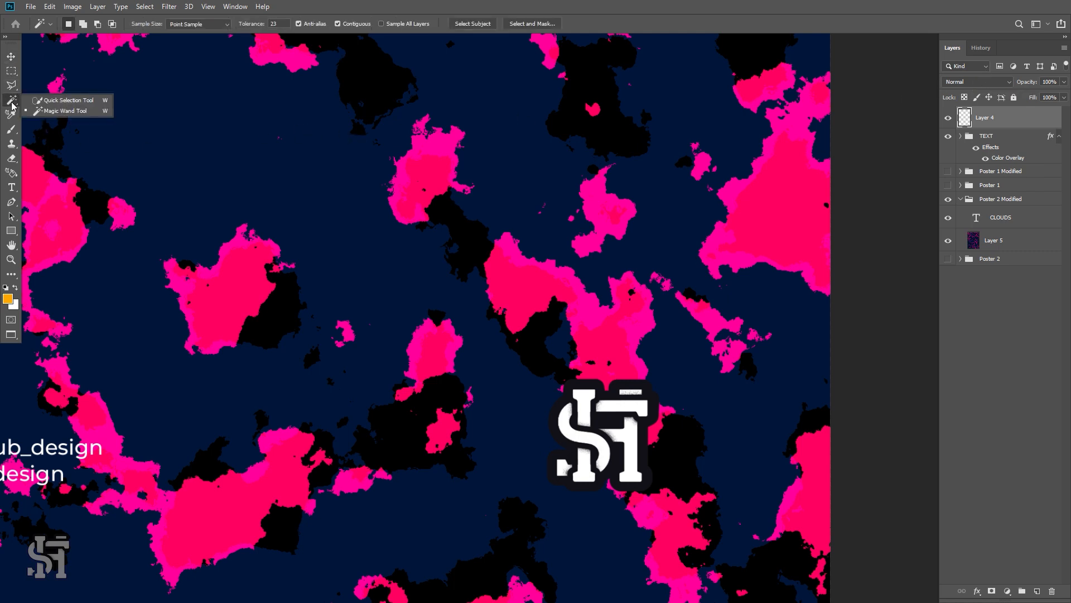
click(66, 112)
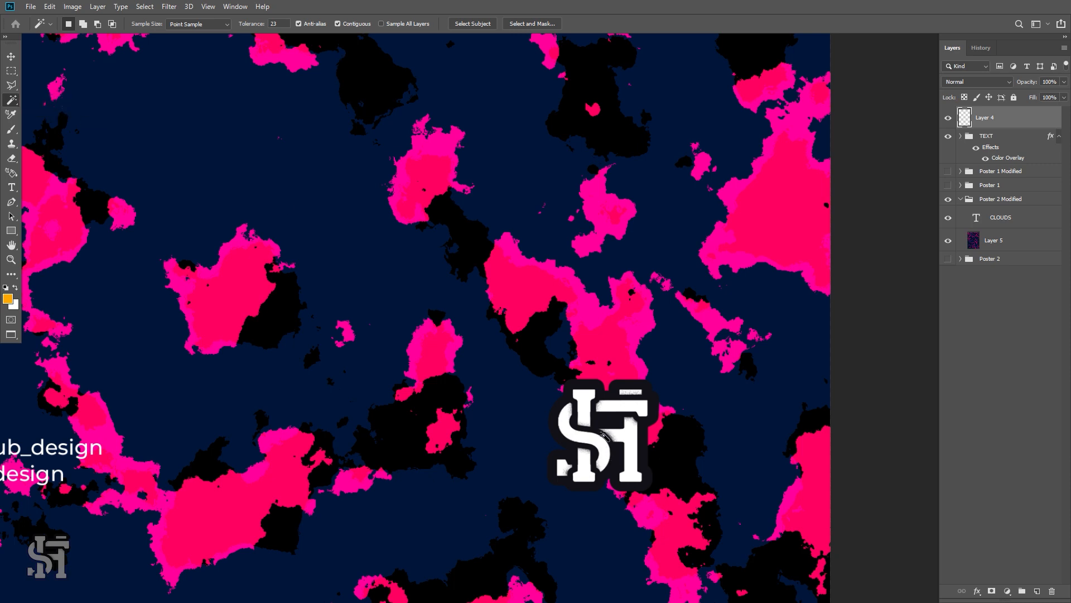
click(629, 462)
key(Delete)
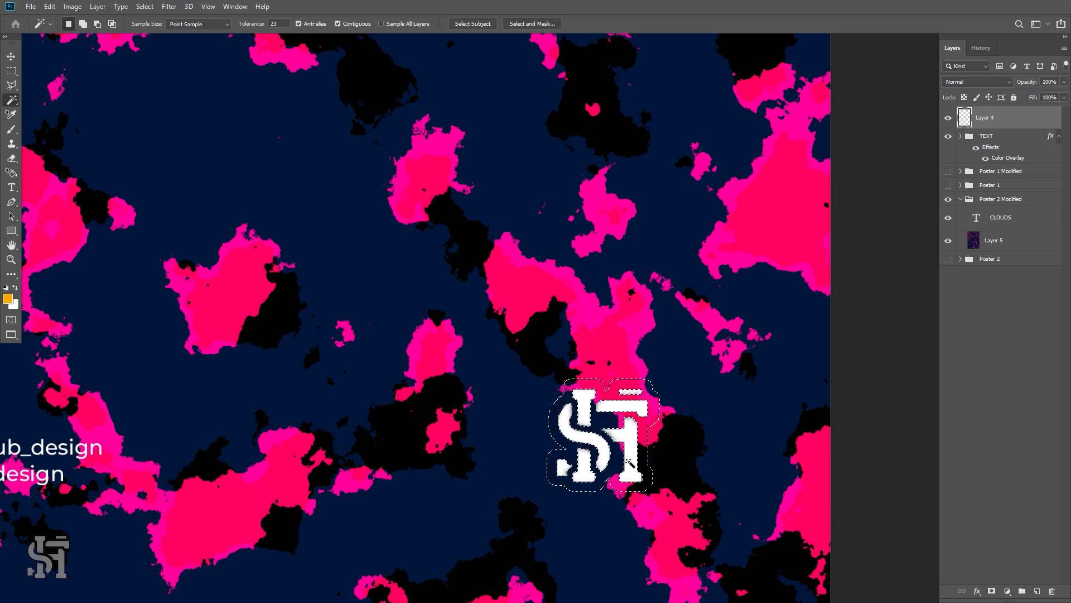
click(12, 71)
click(307, 147)
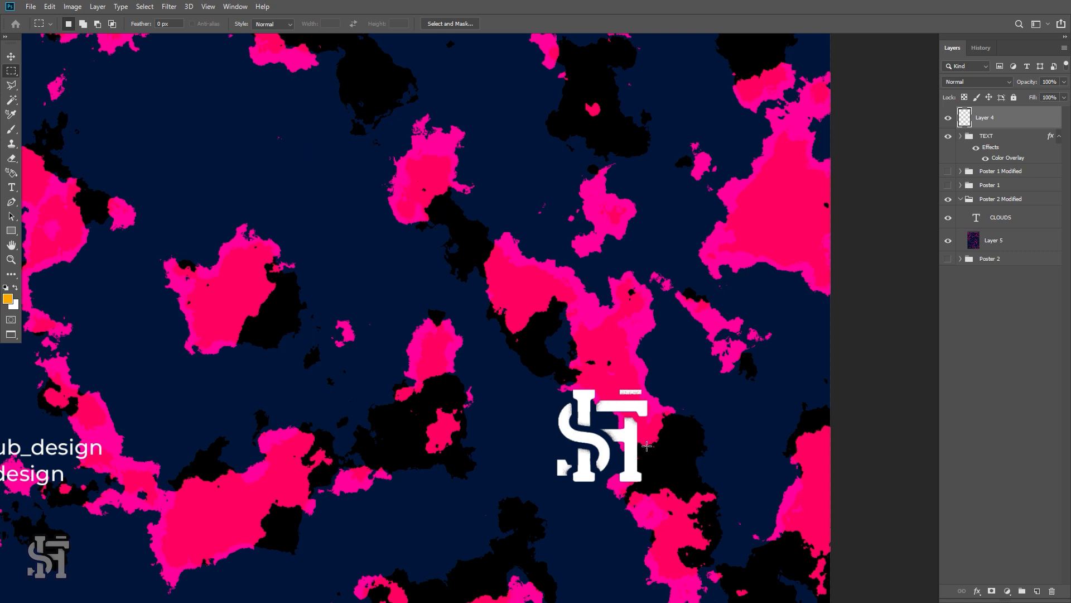
Set the logo layer's blending mode to Screen and check its edges up close and on the full poster.
click(980, 82)
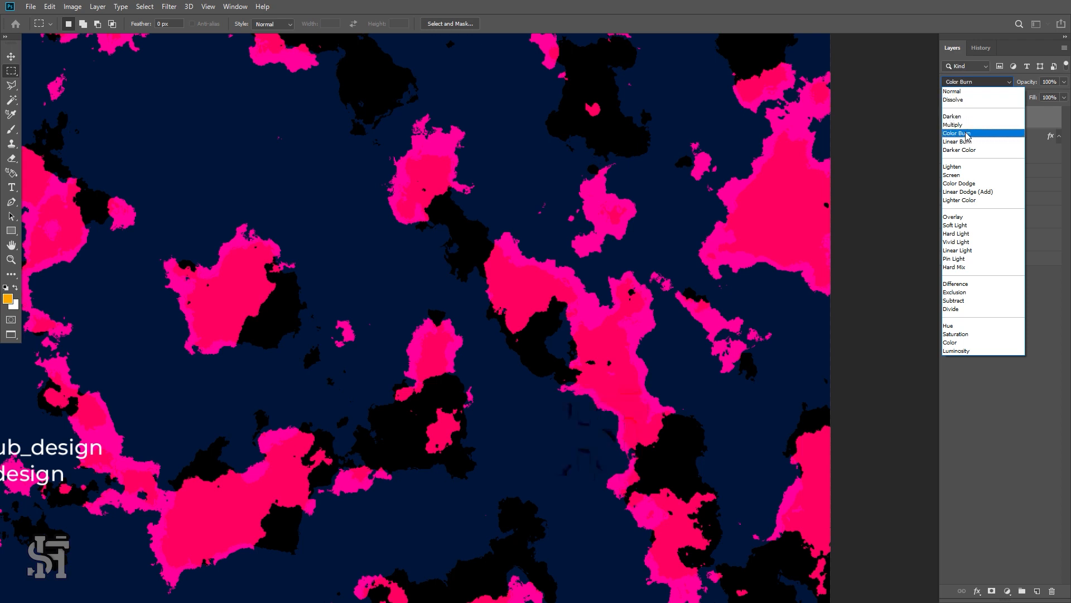
click(961, 175)
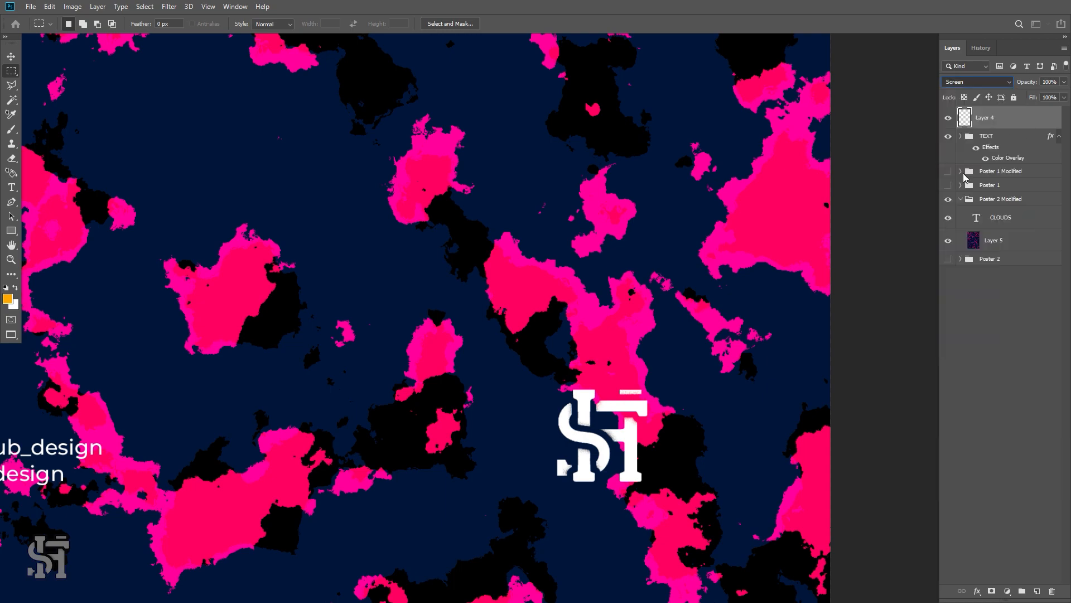
key(z)
drag(614, 422, 651, 421)
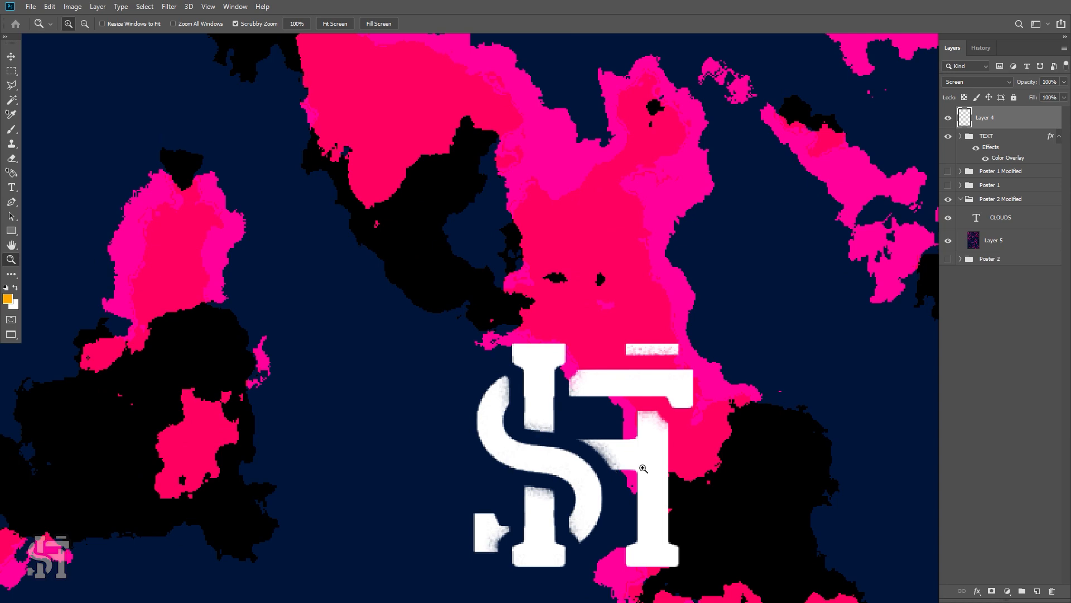
scroll(643, 469, down, 2)
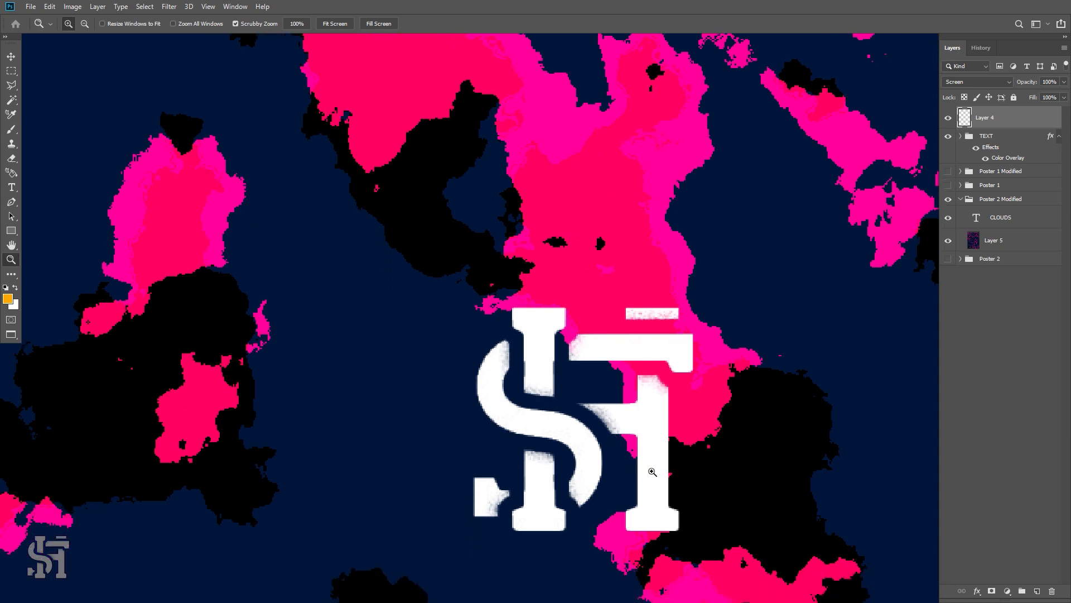
key(ctrl+0)
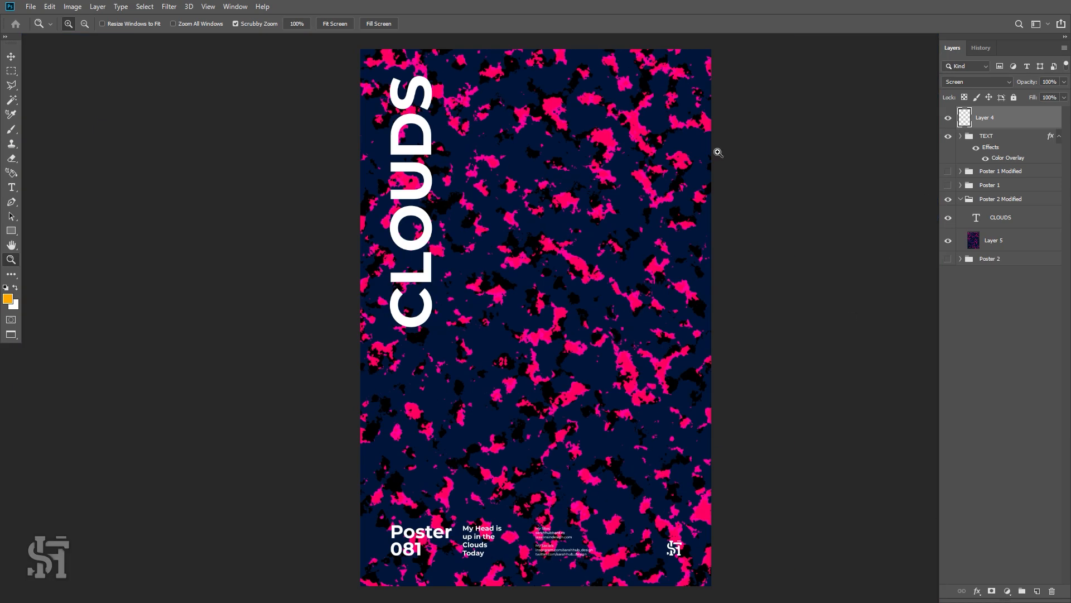
Try the Difference Clouds filter on Layer 5 in Poster 2 Modified and undo it.
click(12, 59)
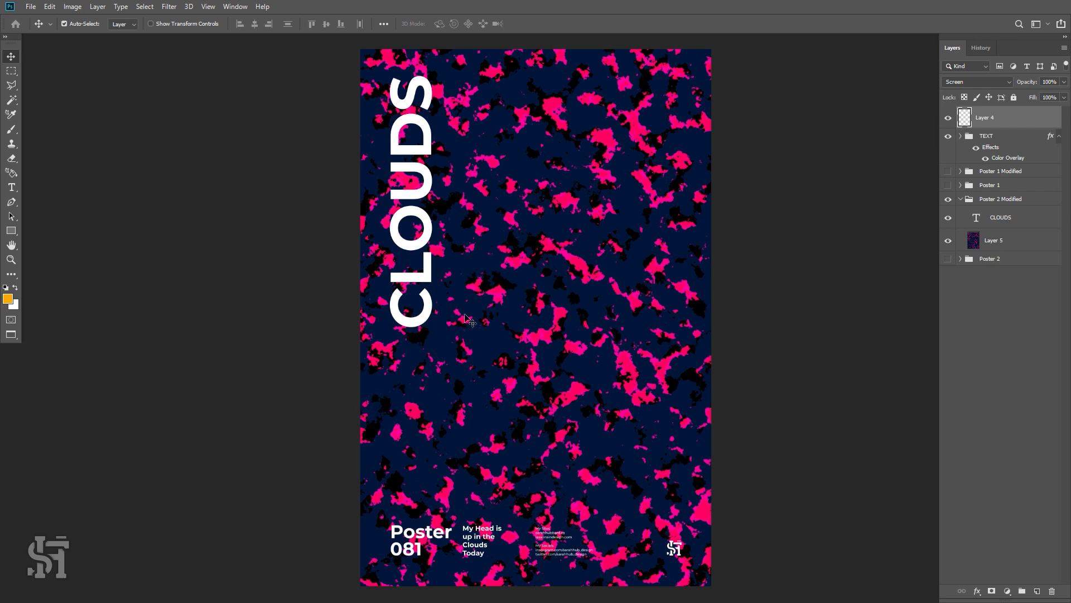
click(1009, 250)
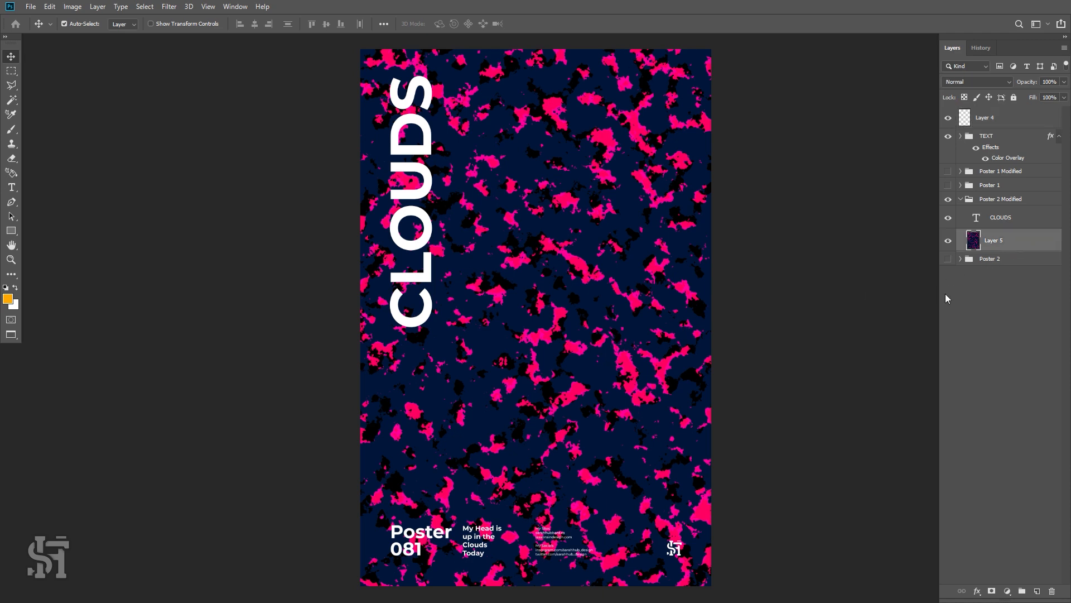
click(169, 7)
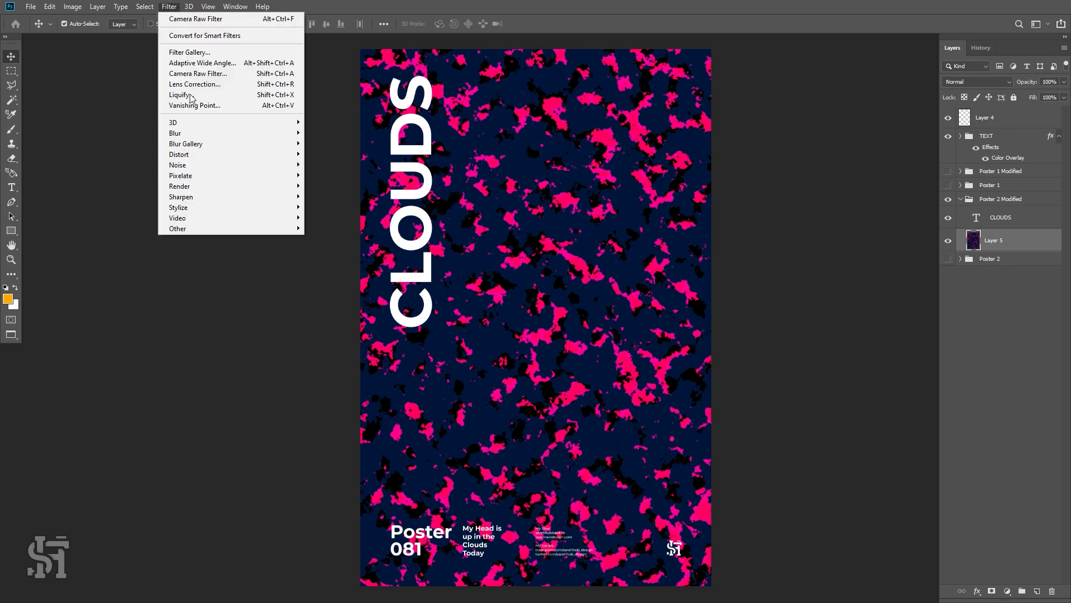
mouse_move(209, 186)
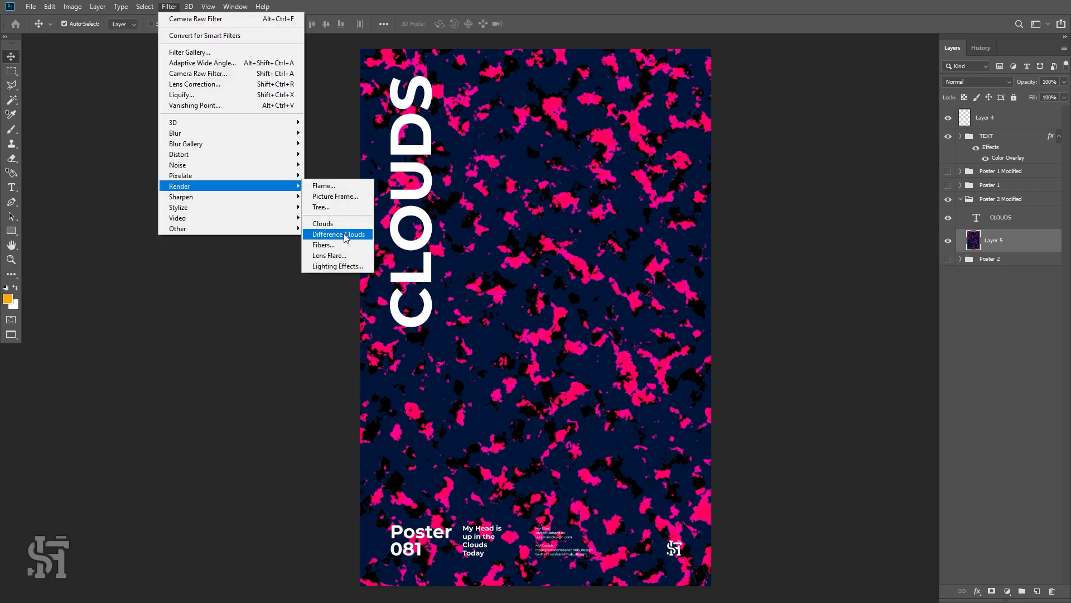
click(346, 235)
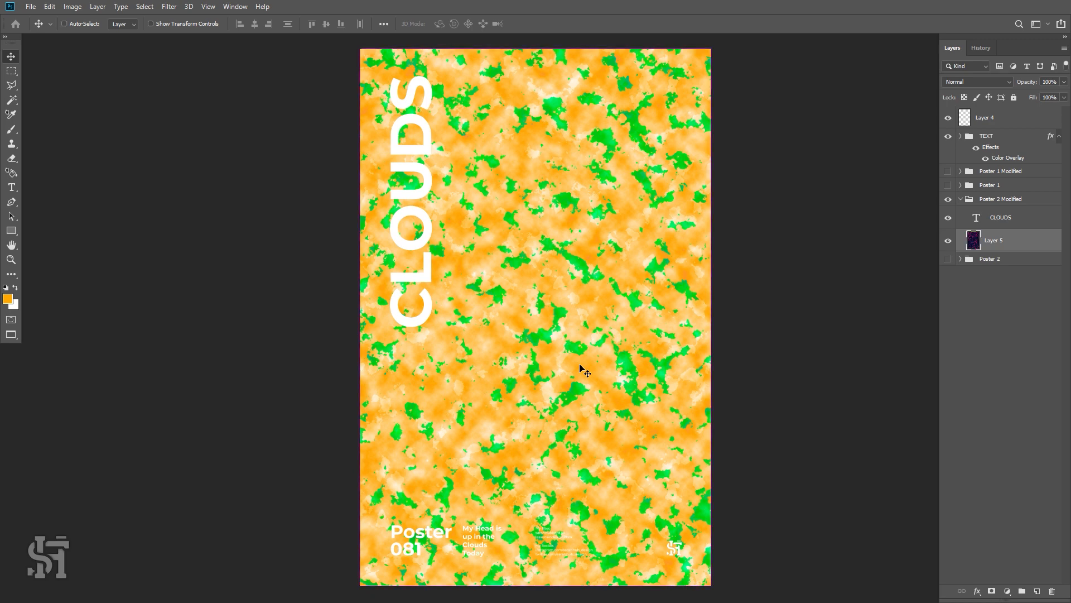
key(ctrl+i)
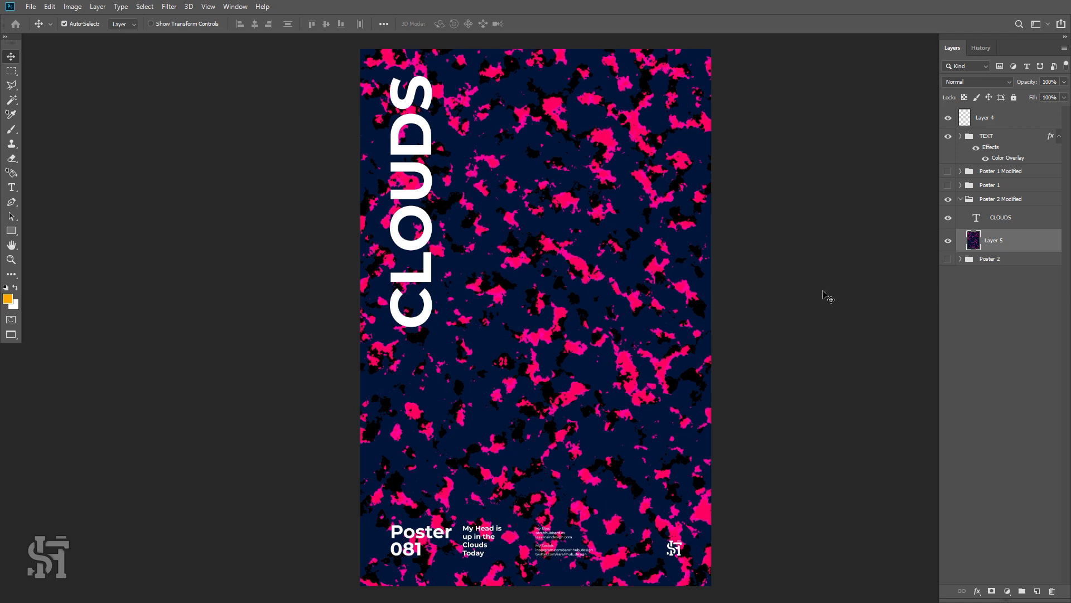
Sample the pattern's pink (ff0062) as the foreground colour and its navy (00163a) as the background colour.
click(8, 301)
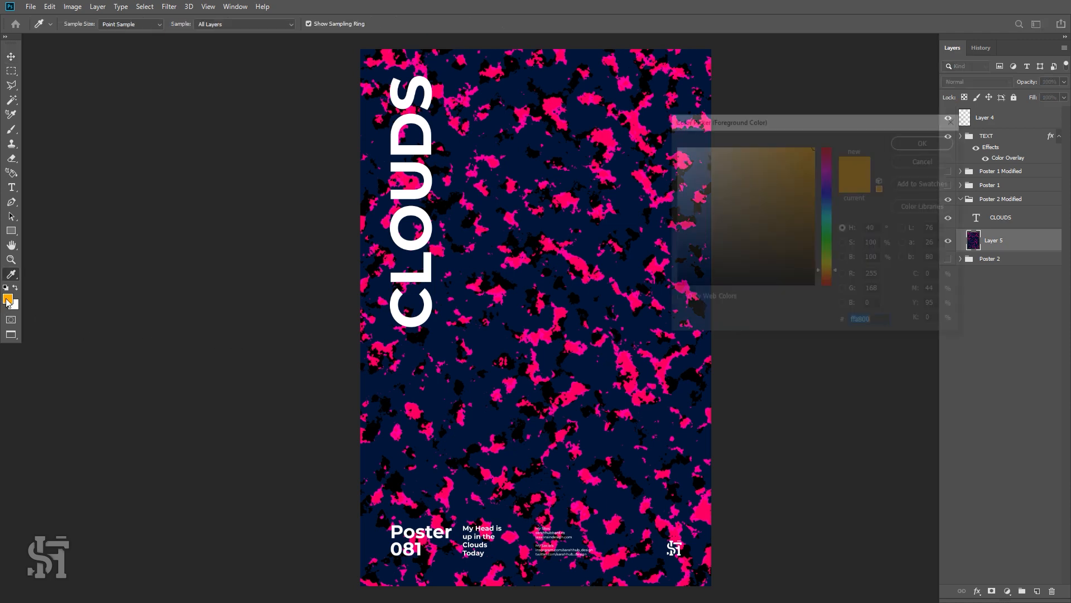
click(493, 156)
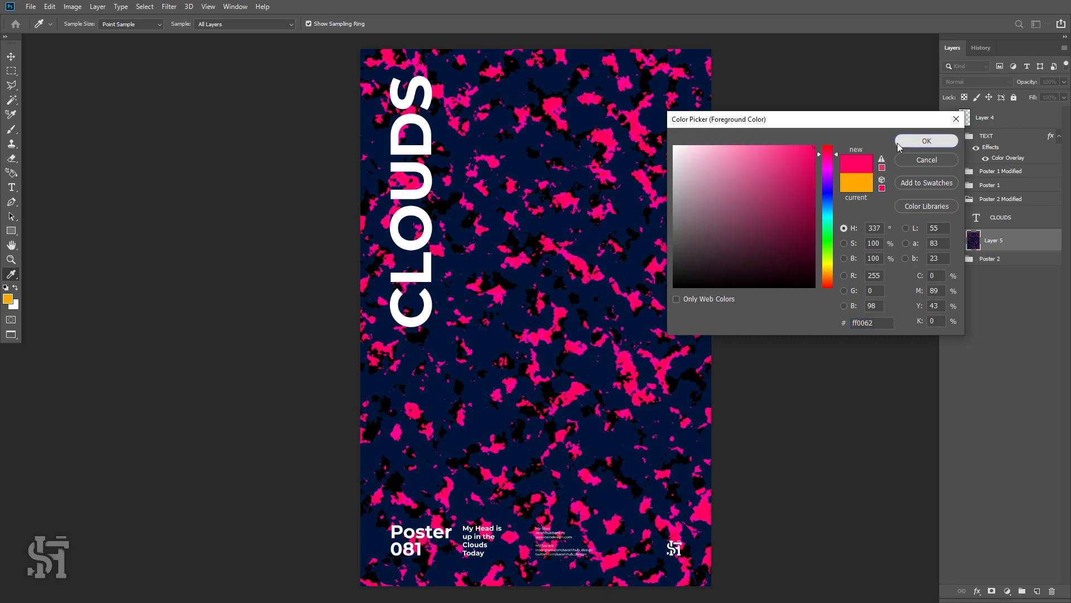
click(899, 144)
click(15, 305)
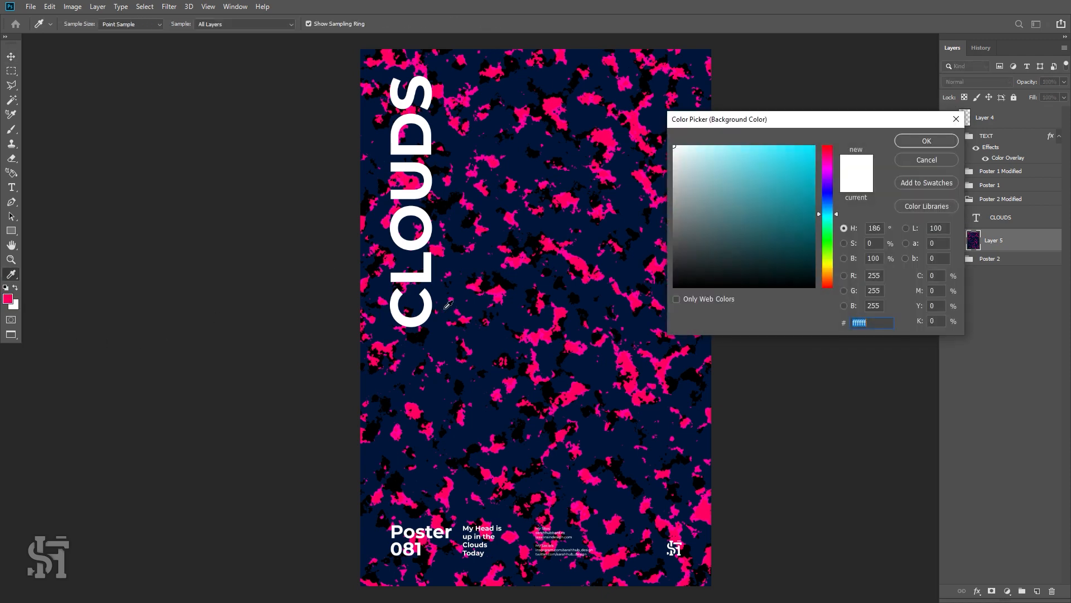
click(471, 260)
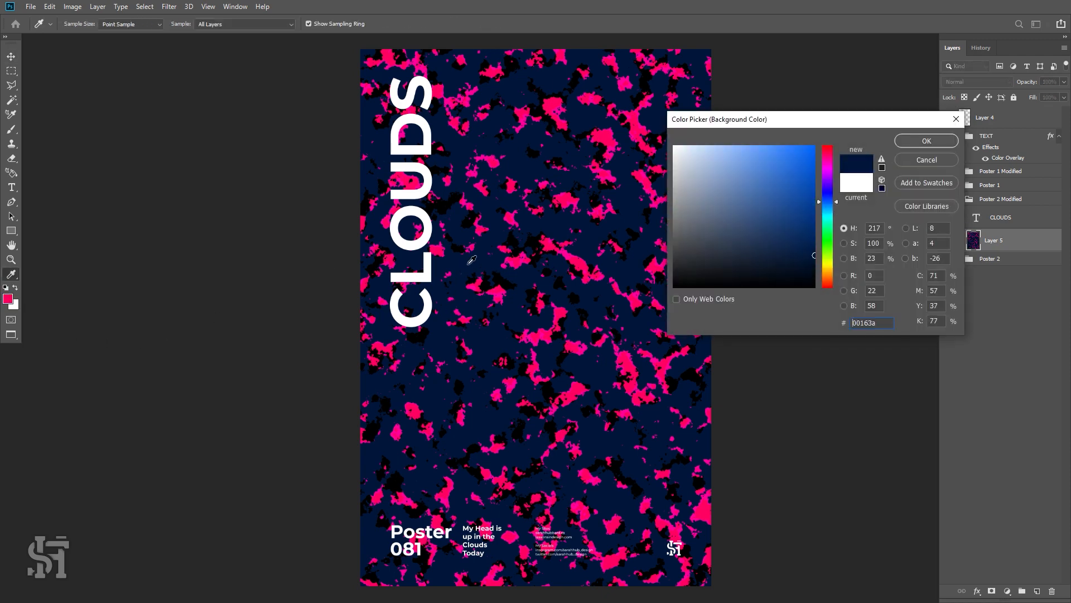
click(903, 147)
key(v)
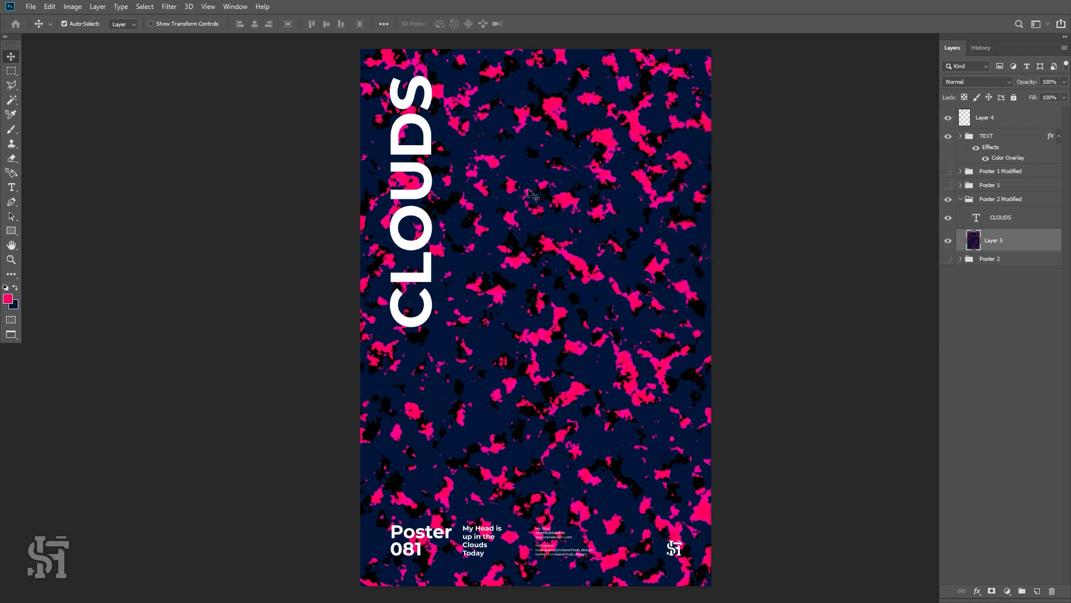
Add a new empty layer above Layer 5 in Poster 2 Modified and try to apply Difference Clouds to it.
click(1037, 591)
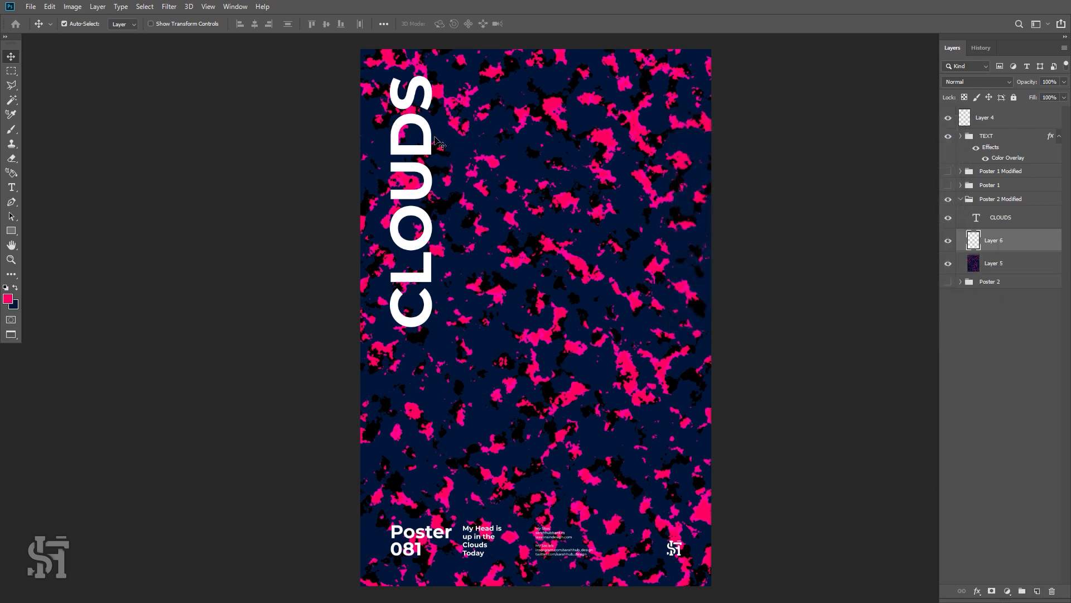
click(168, 7)
mouse_move(189, 6)
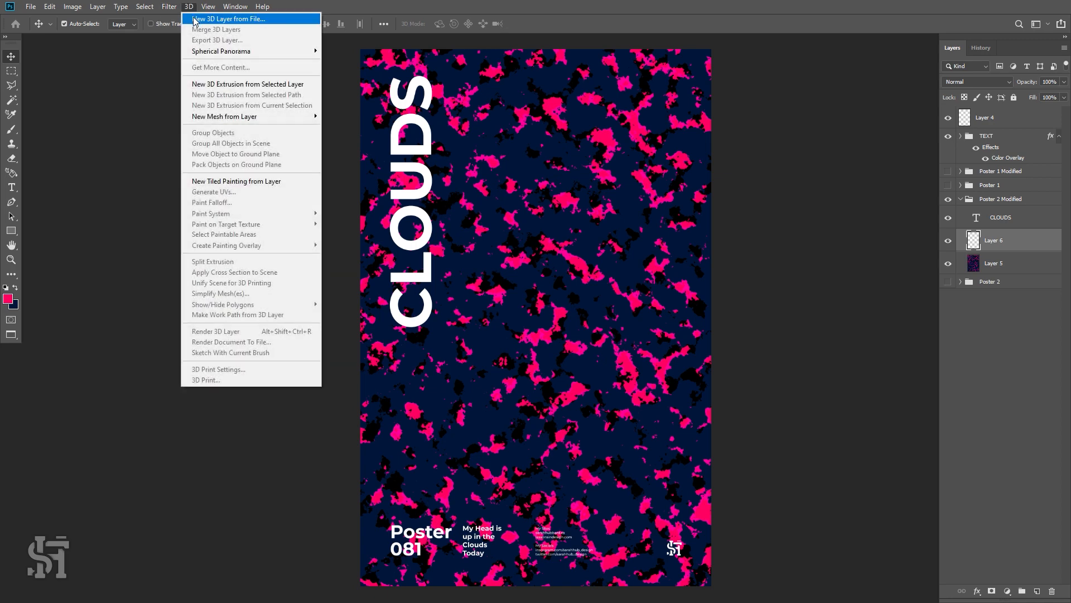
click(173, 18)
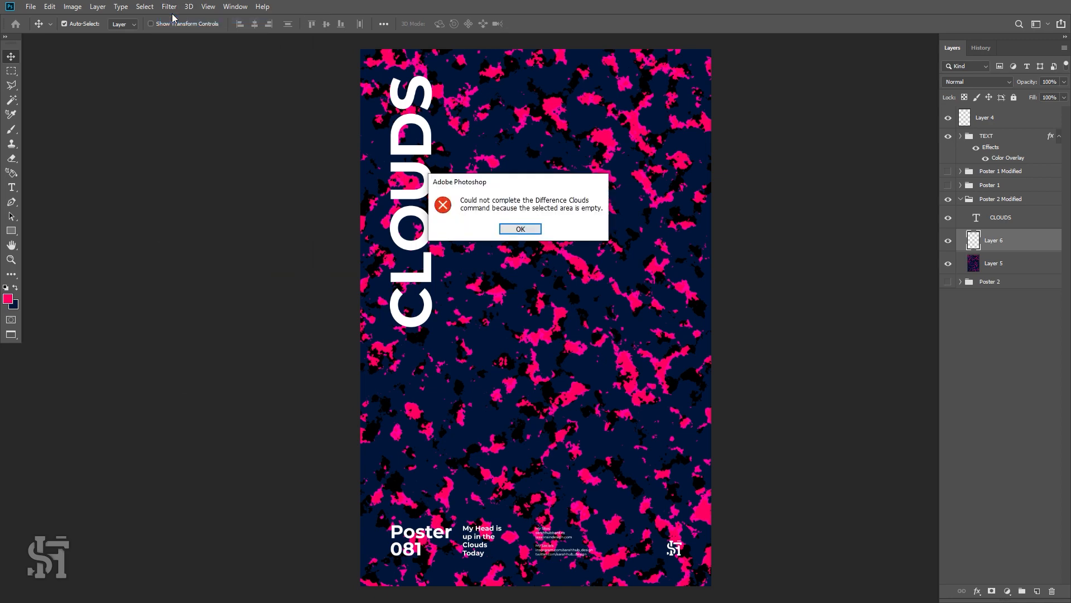
click(520, 229)
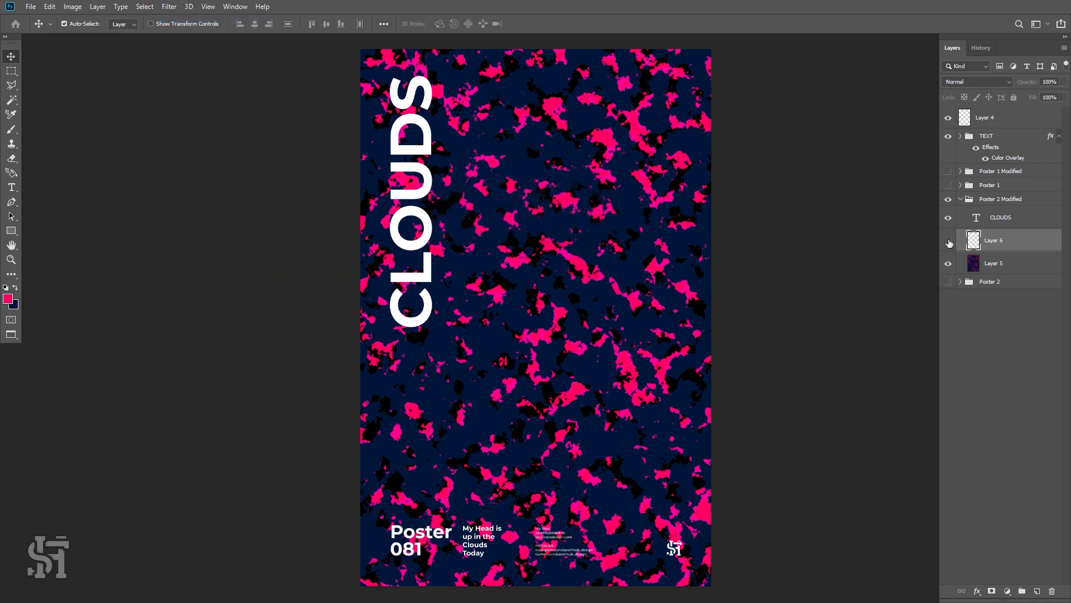
Retry the Difference Clouds filter on the empty Layer 6, with a trial rectangular selection drawn and cleared in between.
click(169, 6)
mouse_move(207, 186)
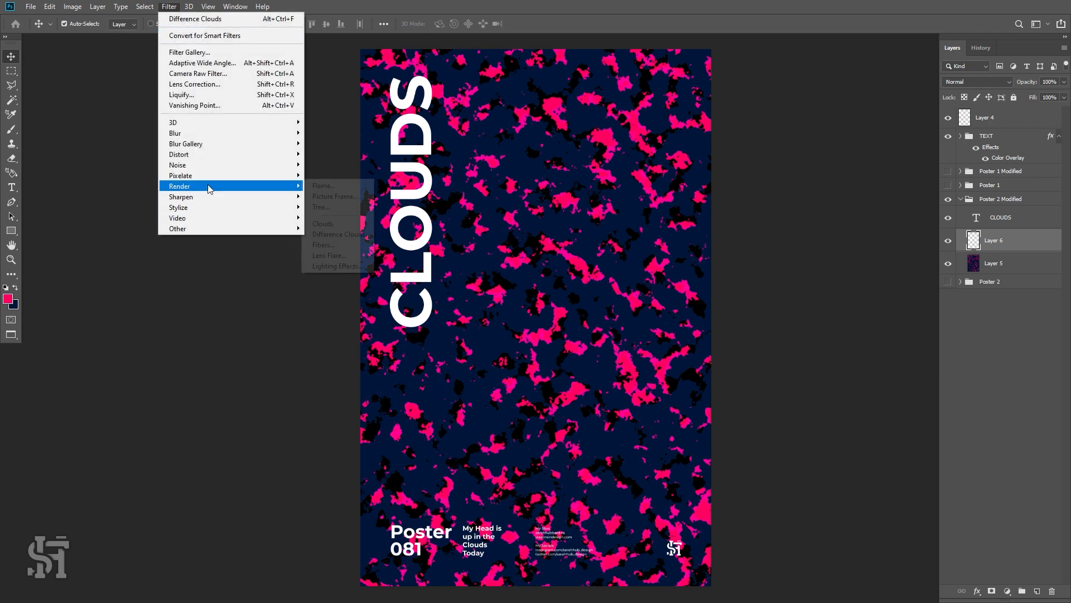
click(344, 234)
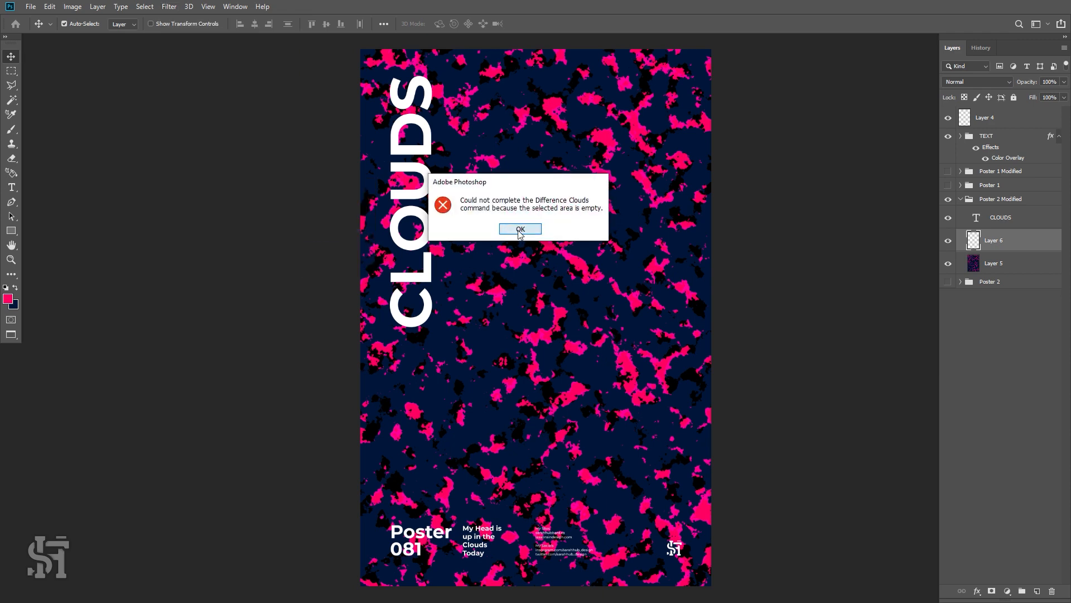
key(Return)
click(11, 71)
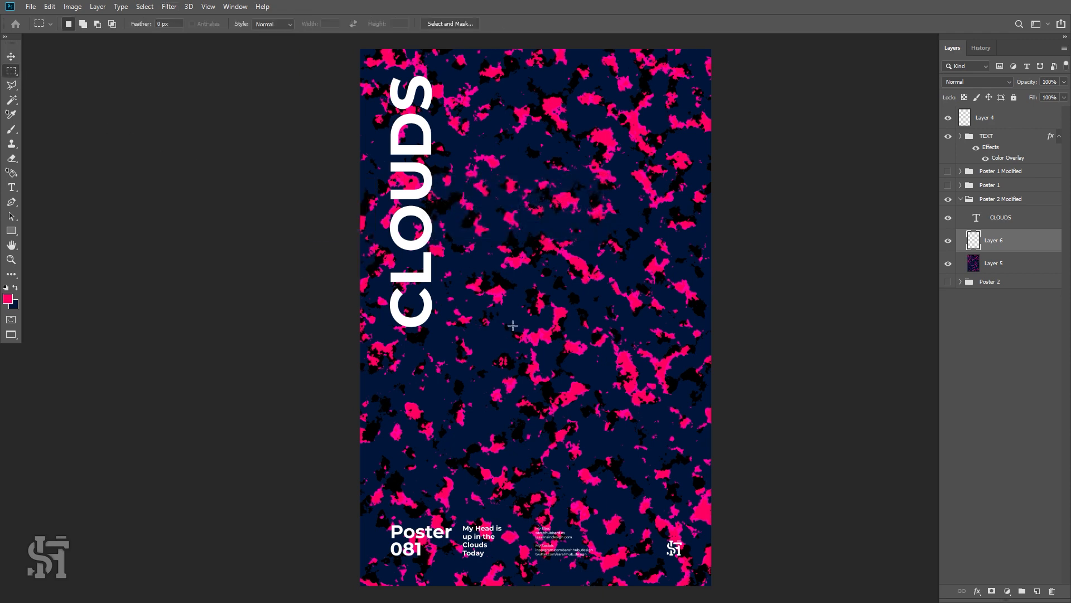
drag(476, 244, 573, 321)
key(ctrl+d)
click(10, 56)
click(169, 6)
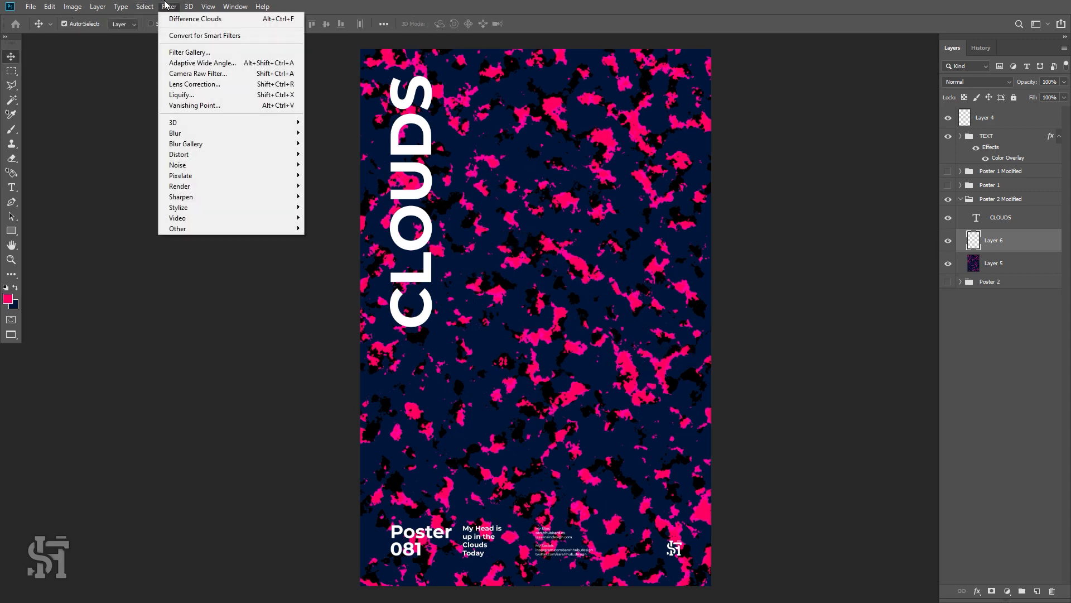
mouse_move(215, 186)
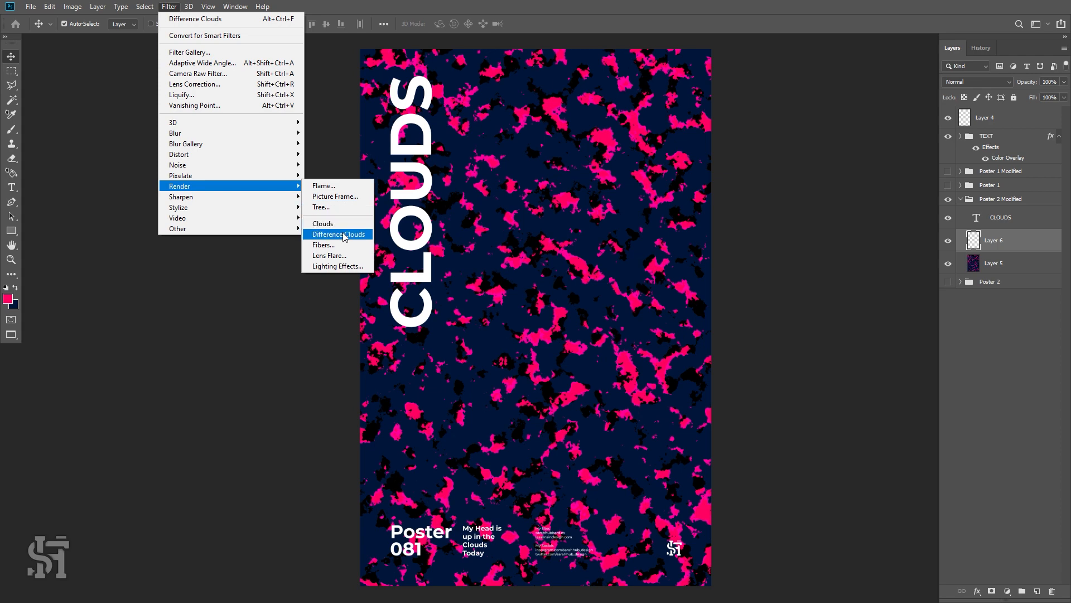
click(358, 235)
click(518, 230)
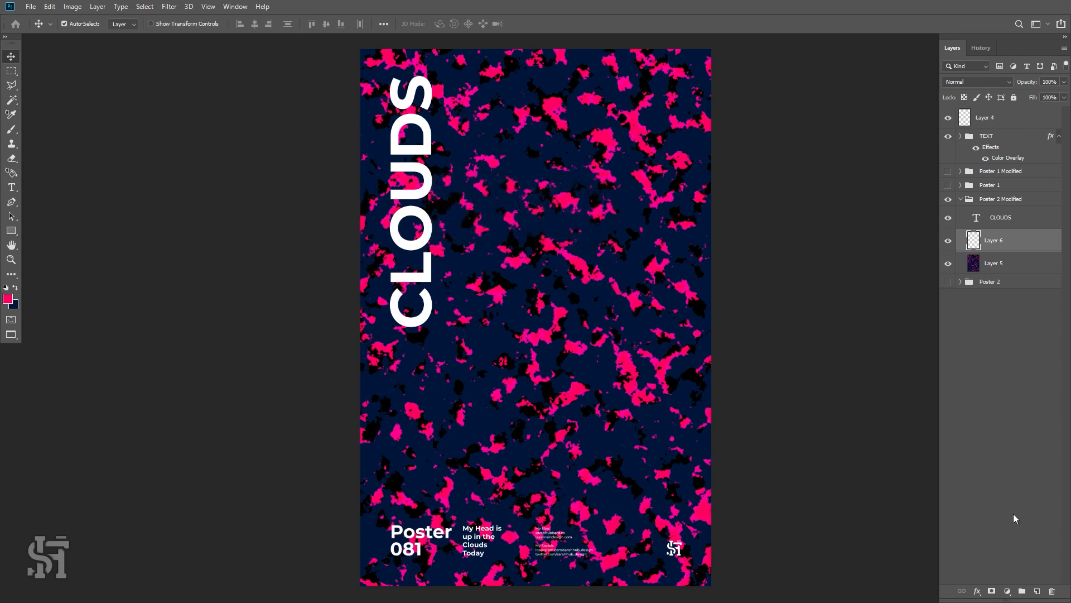
Fill the empty Layer 6 with white in Normal mode at 100% opacity.
click(50, 6)
click(84, 180)
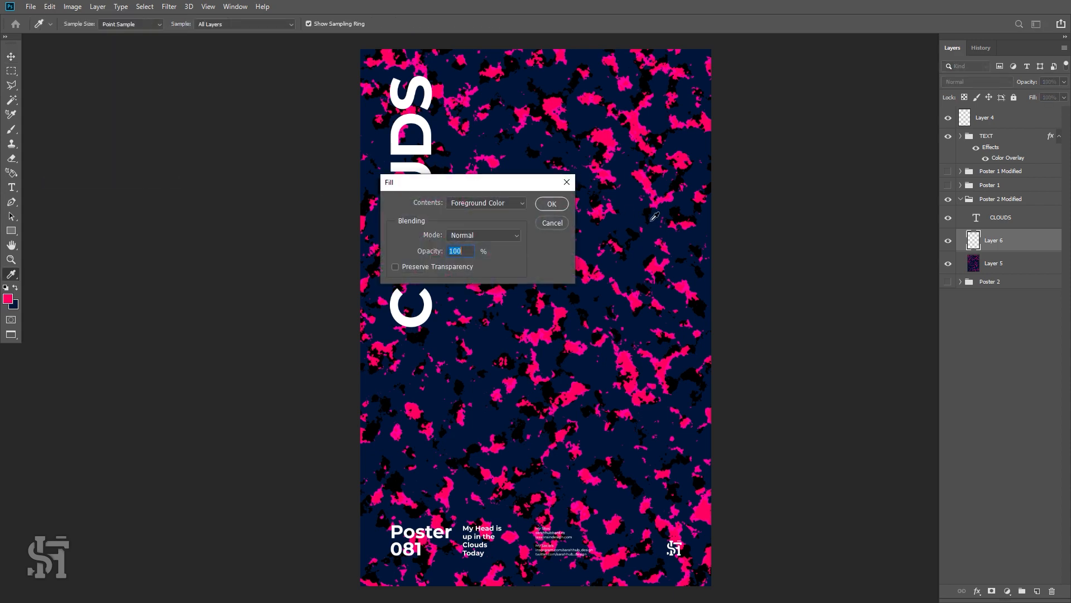
click(504, 202)
click(485, 304)
click(542, 204)
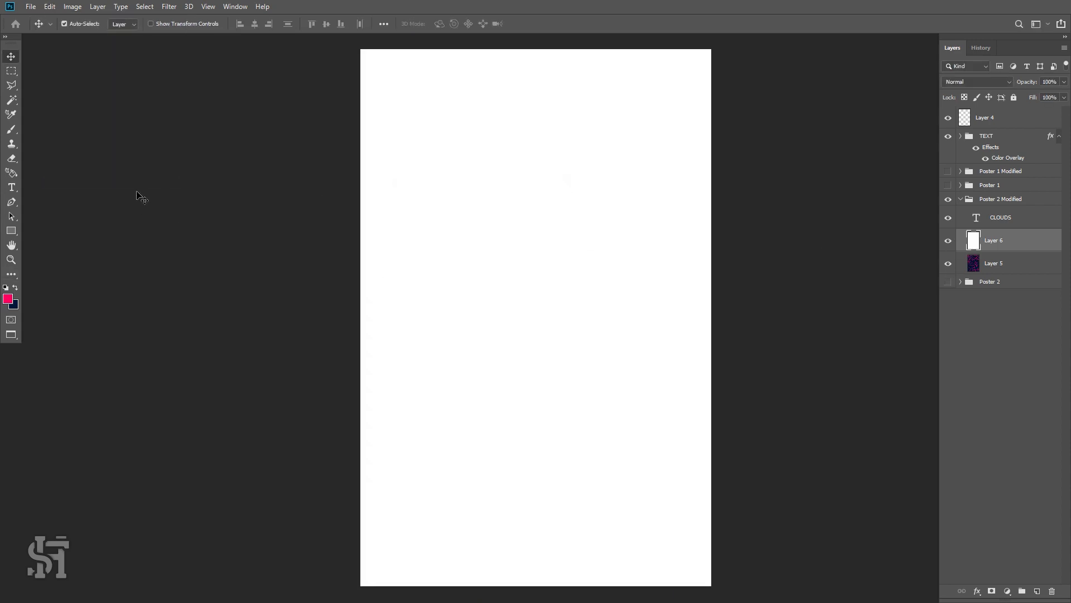
Apply the Difference Clouds filter to the white-filled Layer 6 and repeat it six more times.
click(173, 6)
mouse_move(217, 190)
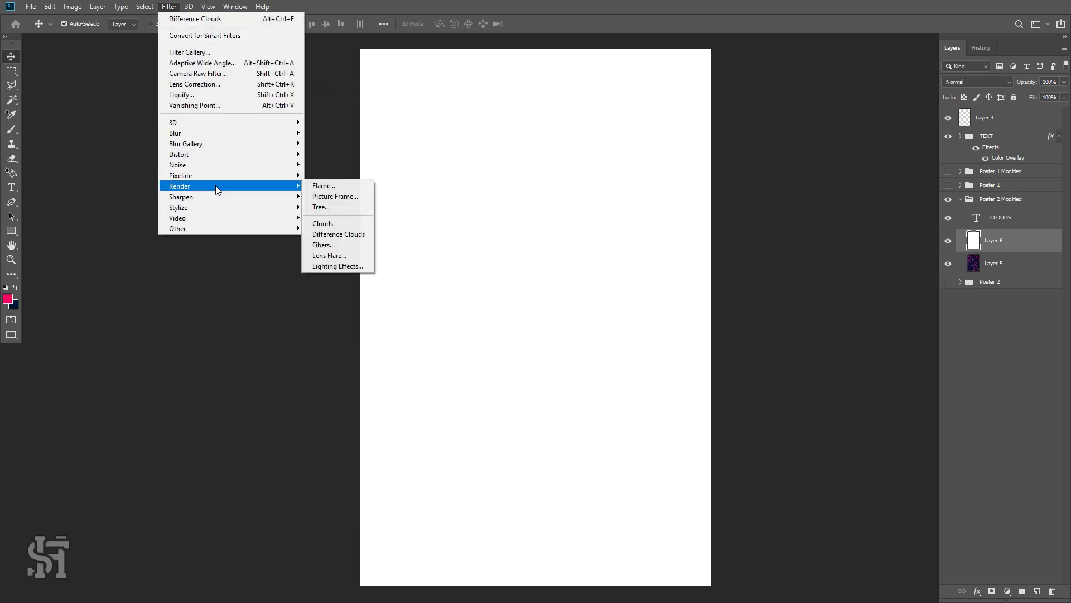
click(343, 234)
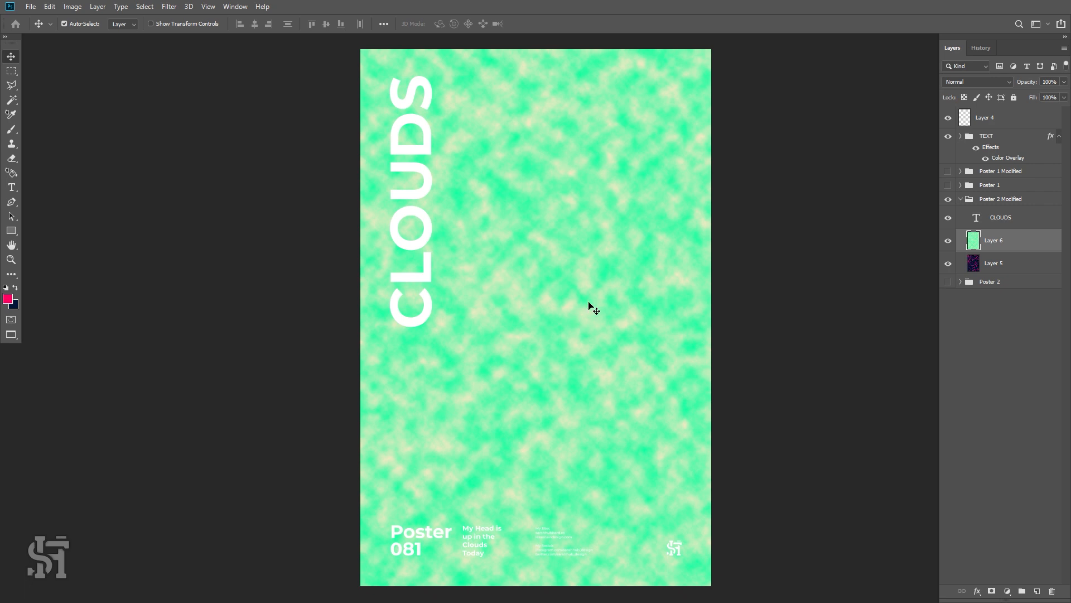
click(168, 7)
click(179, 21)
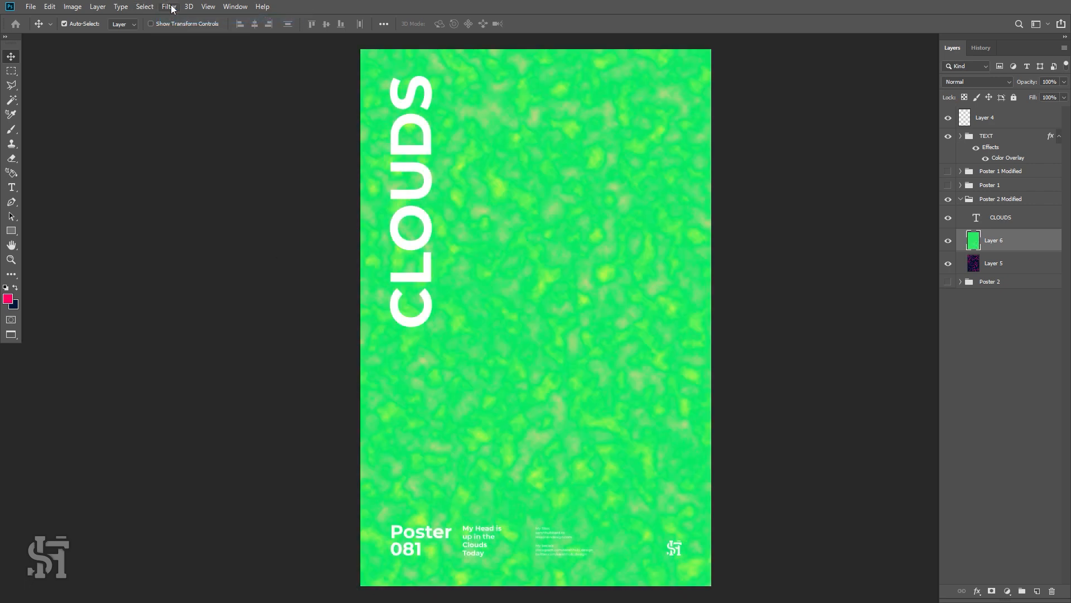
click(168, 6)
click(172, 20)
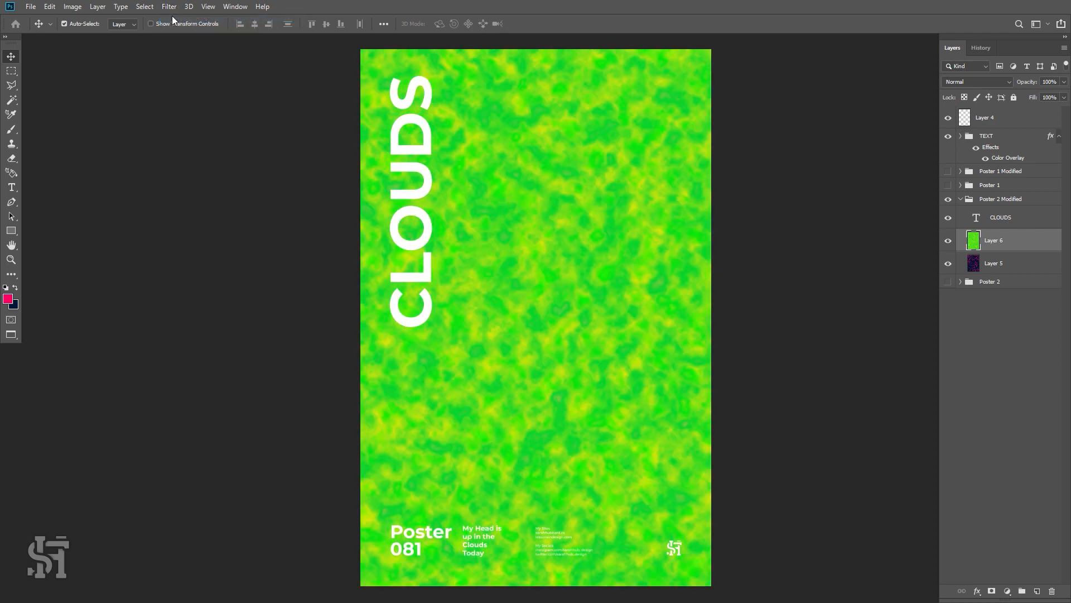
click(167, 8)
click(170, 19)
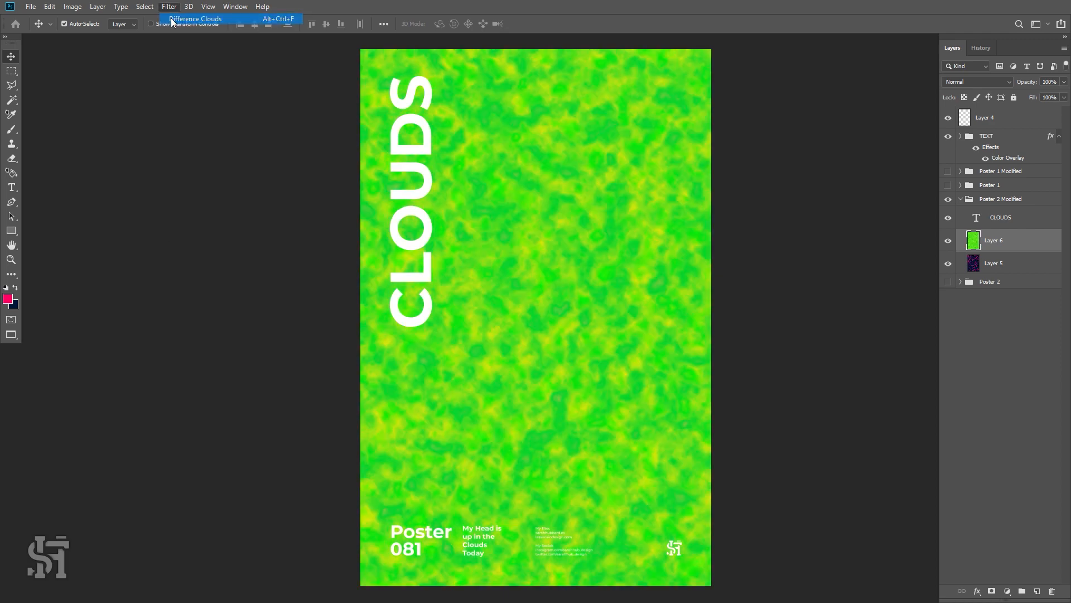
click(169, 6)
click(175, 19)
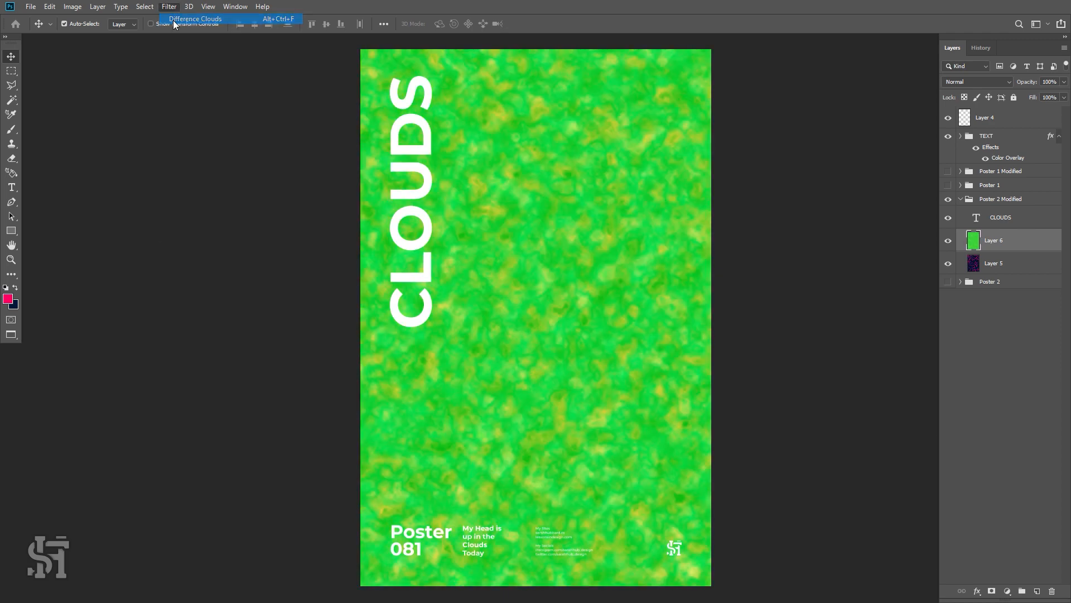
click(179, 7)
click(182, 19)
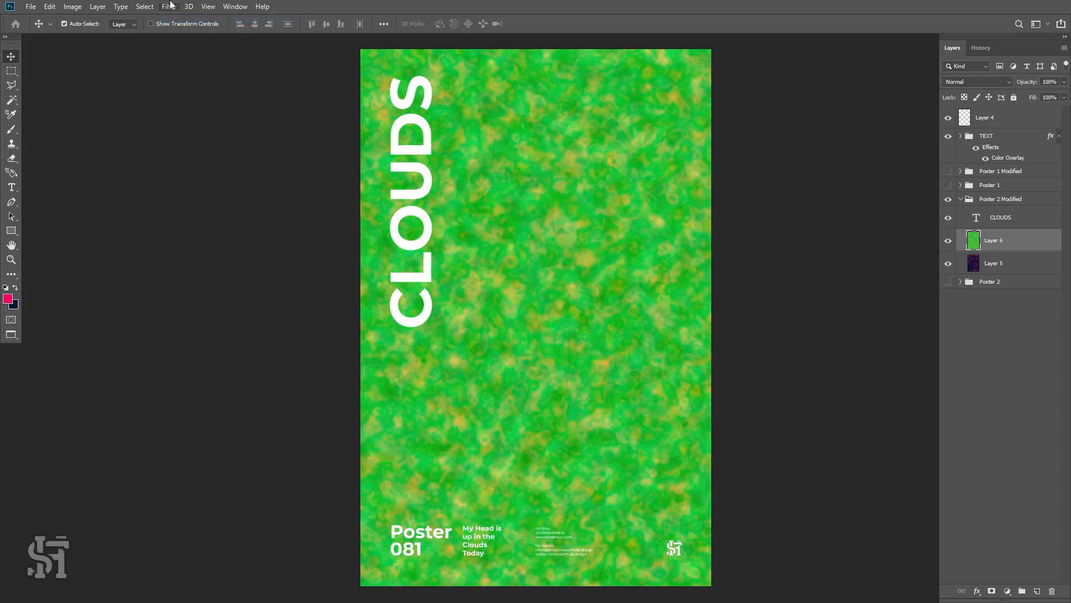
click(169, 6)
click(186, 20)
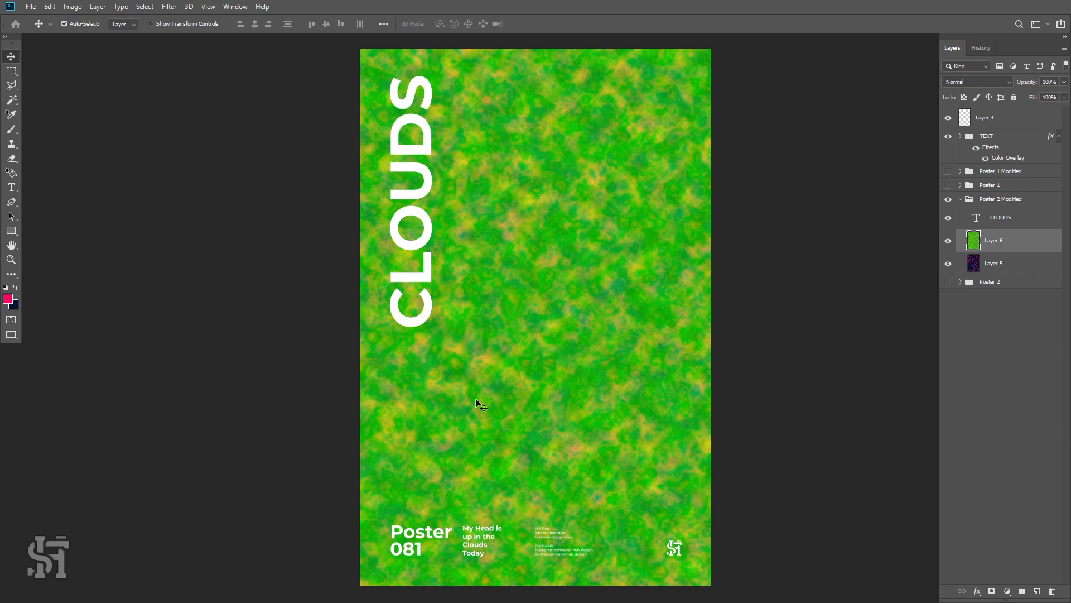
Try the plain Clouds filter several times on Layer 6 and undo it back to the difference pattern.
click(170, 7)
mouse_move(221, 187)
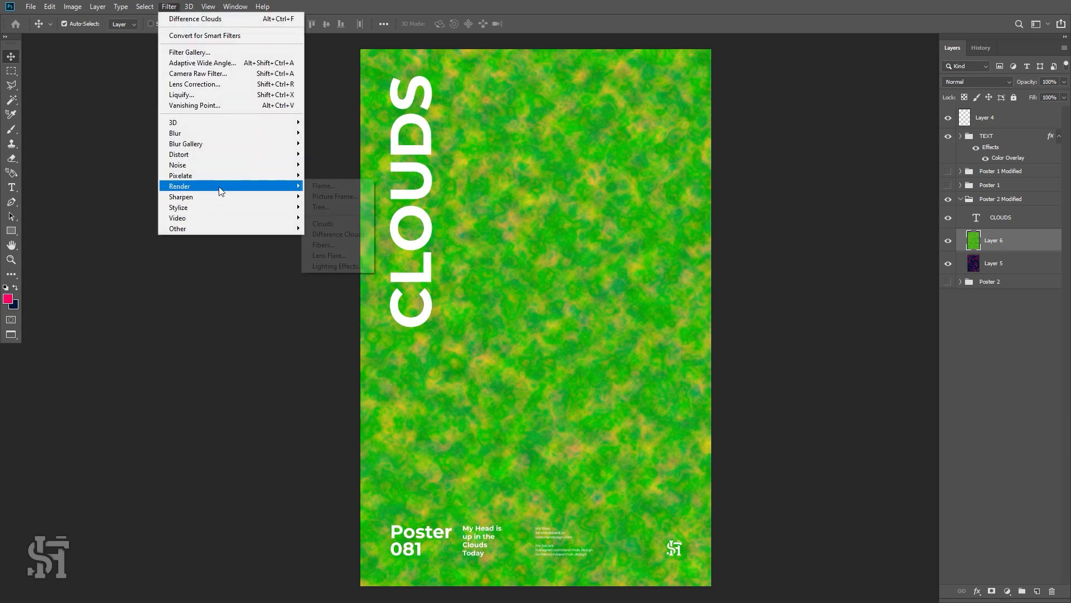
click(338, 223)
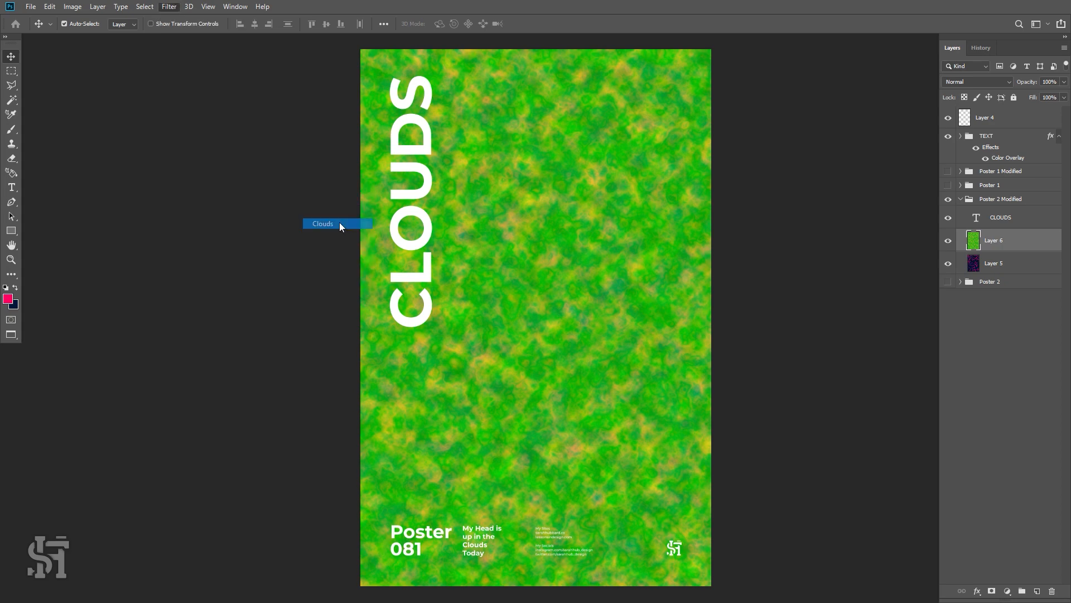
click(171, 6)
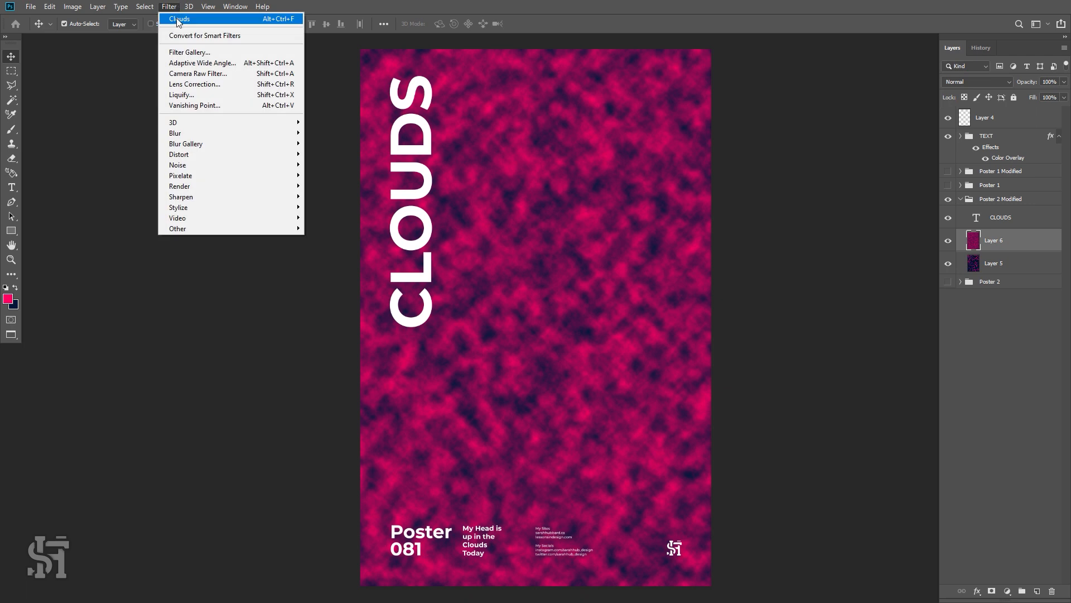
click(178, 19)
click(171, 6)
click(175, 19)
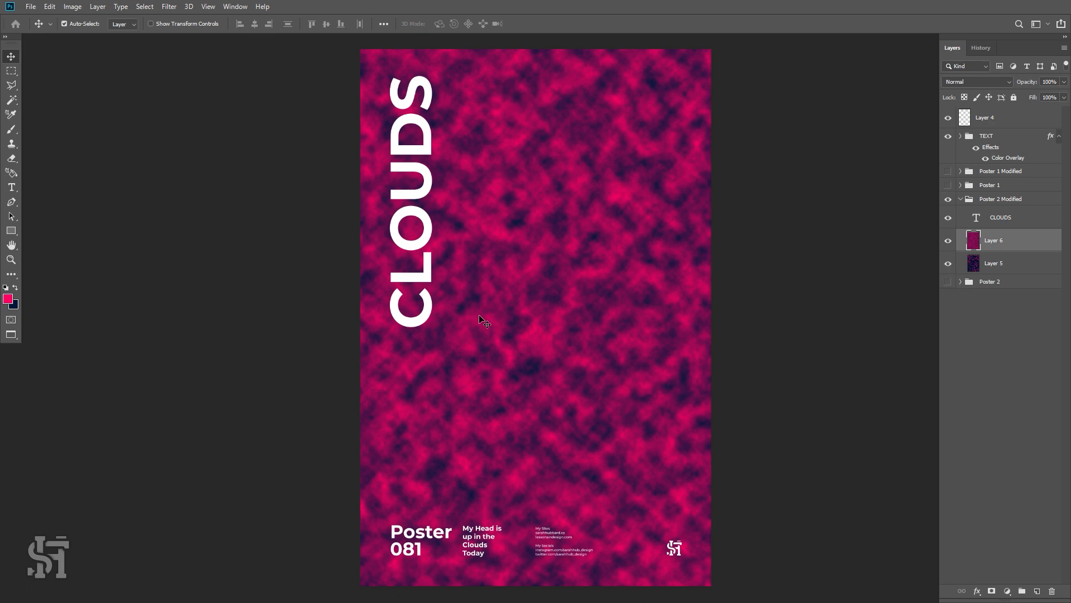
key(ctrl+alt+f)
key(ctrl+i)
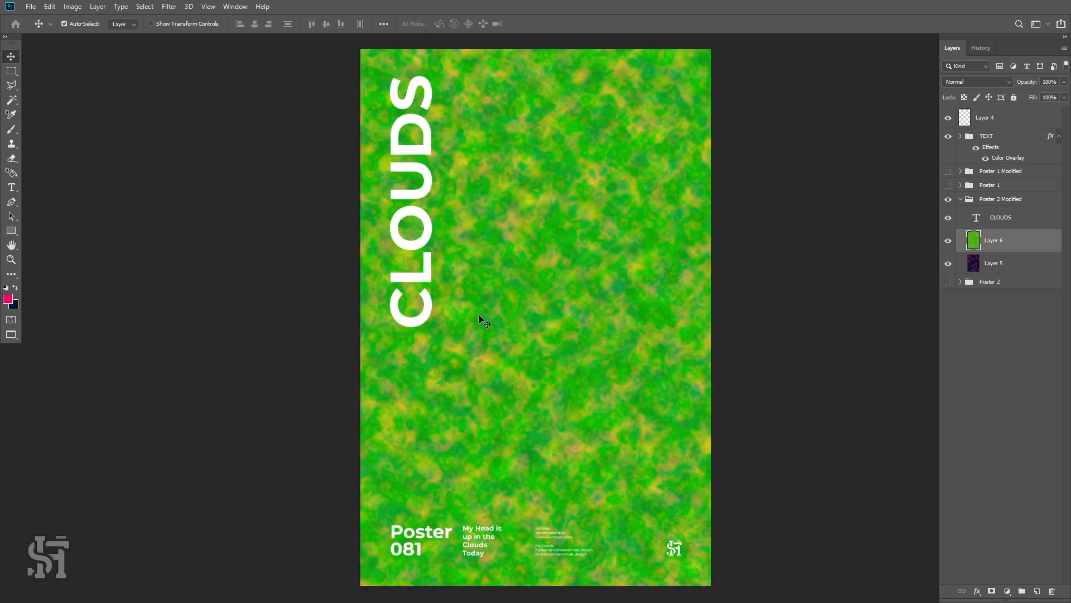
Apply the Difference Clouds filter three more times to Layer 6.
click(169, 7)
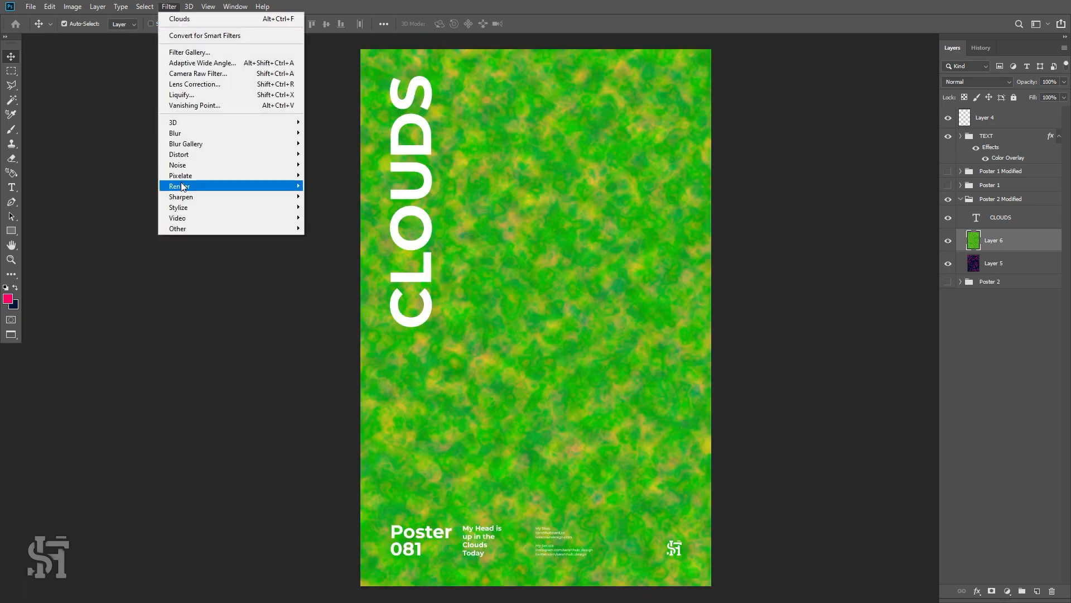
mouse_move(181, 186)
click(341, 235)
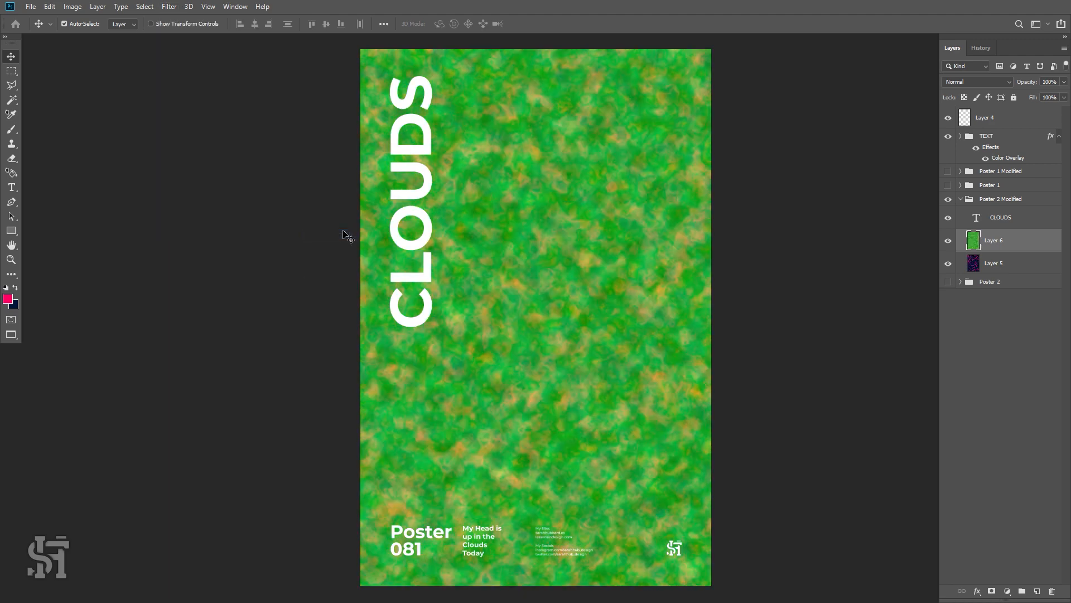
click(169, 6)
click(195, 18)
click(173, 6)
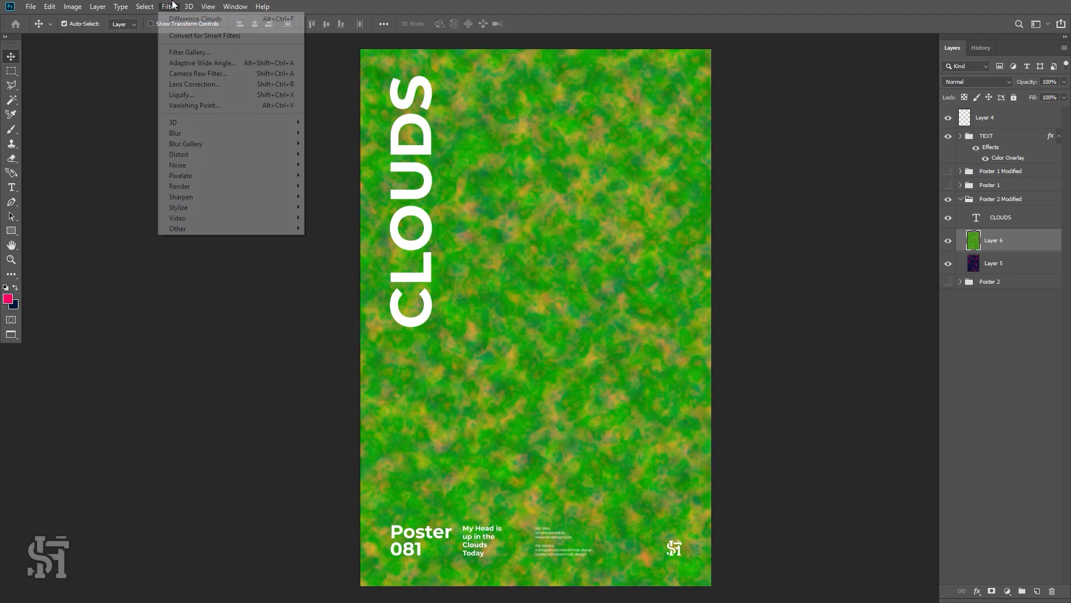
click(179, 18)
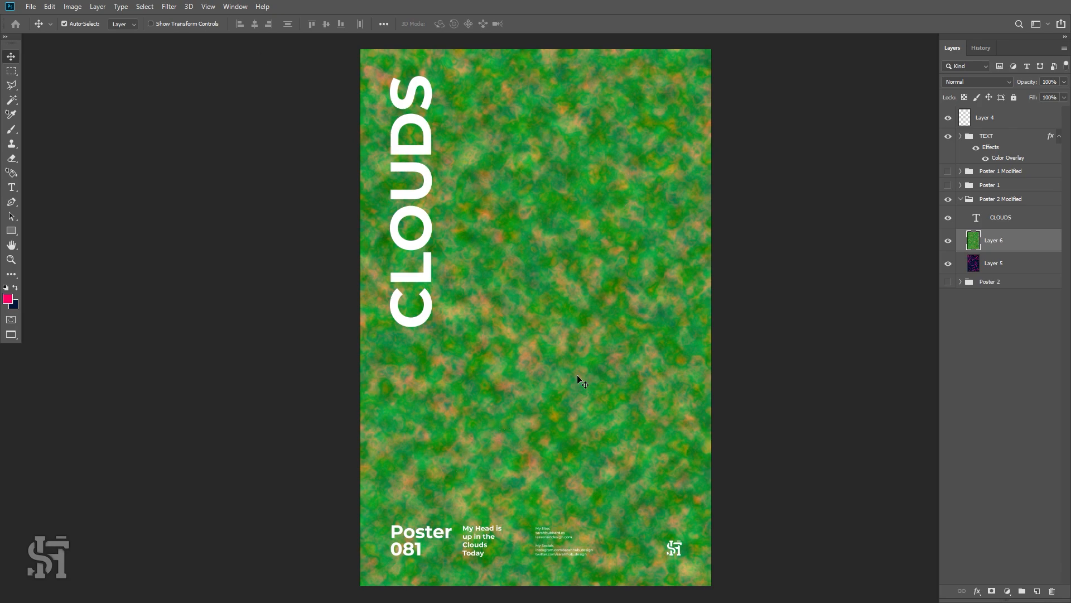
Compare the full poster with Layer 6 hidden and shown, and delete Layer 6.
key(z)
drag(561, 282, 559, 332)
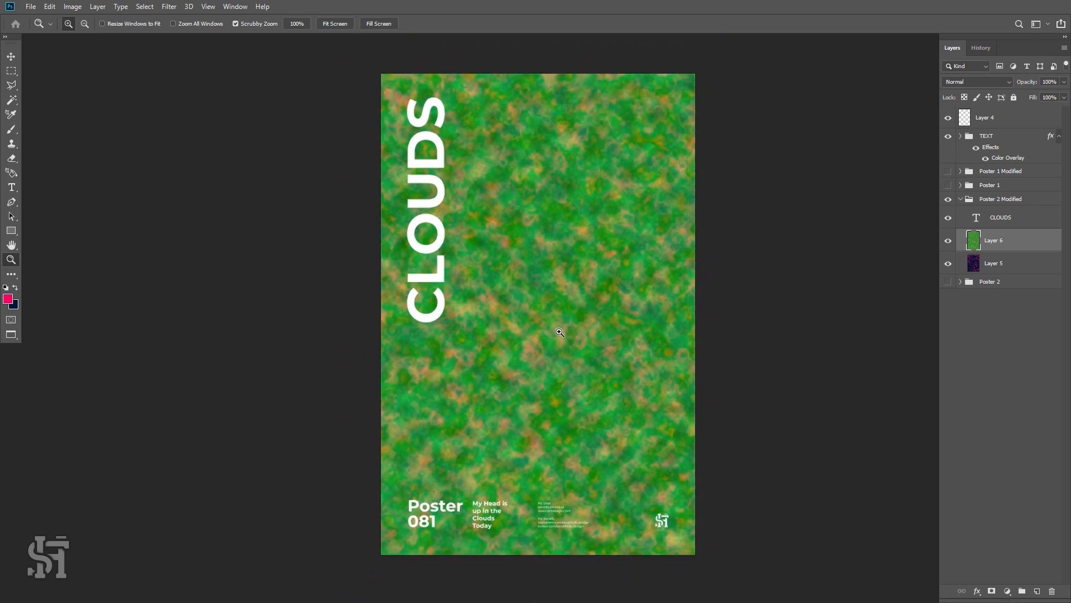
click(11, 56)
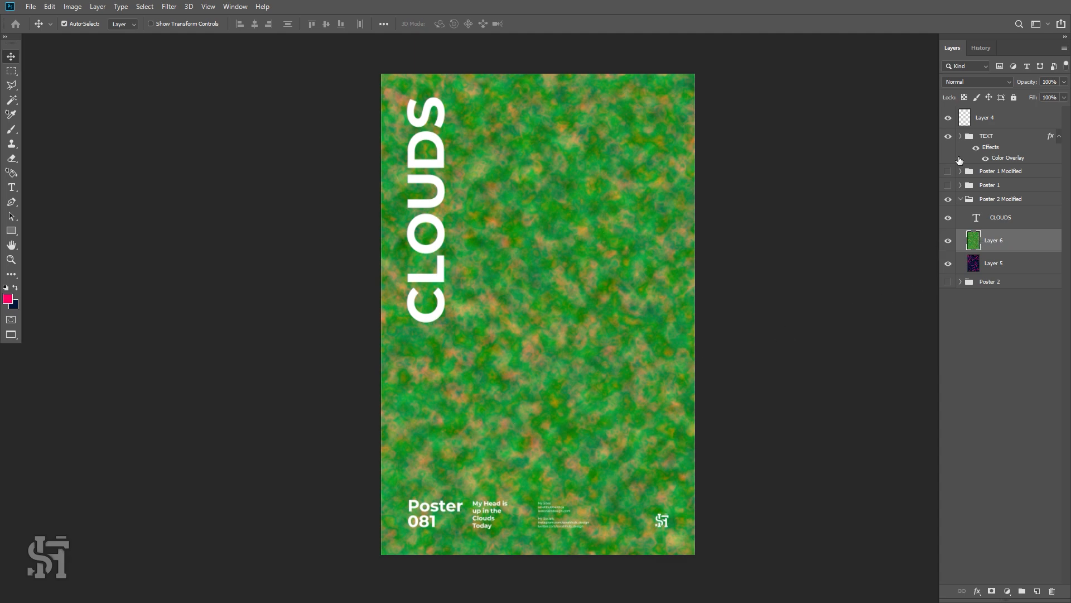
click(948, 241)
click(949, 241)
click(948, 241)
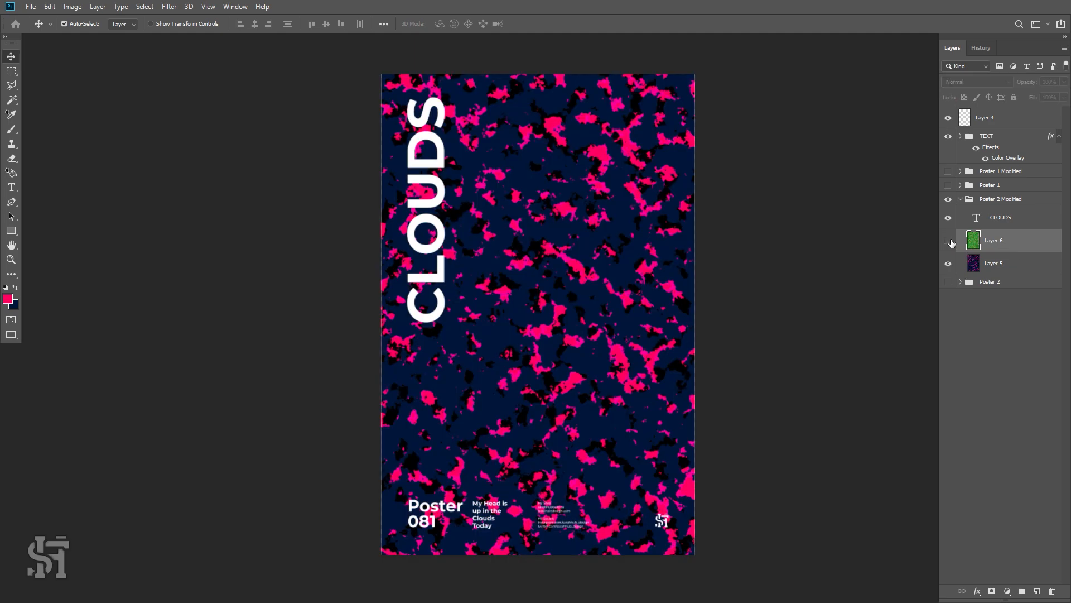
click(949, 241)
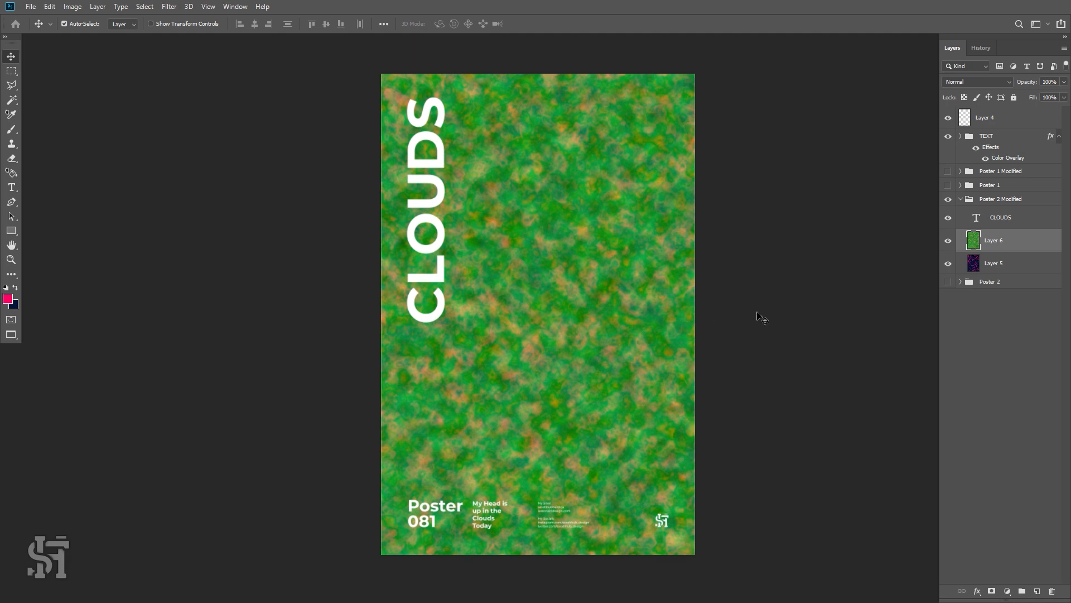
key(Delete)
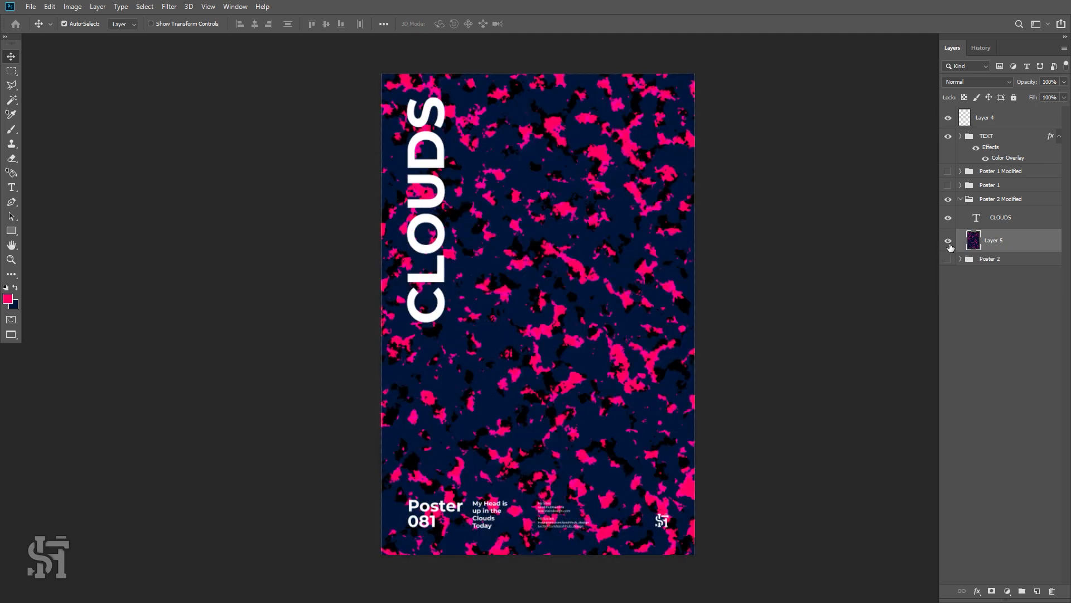
Collapse the Poster 2 Modified group and view Poster 1 Modified, Poster 1 and Poster 2 Modified one at a time.
click(959, 199)
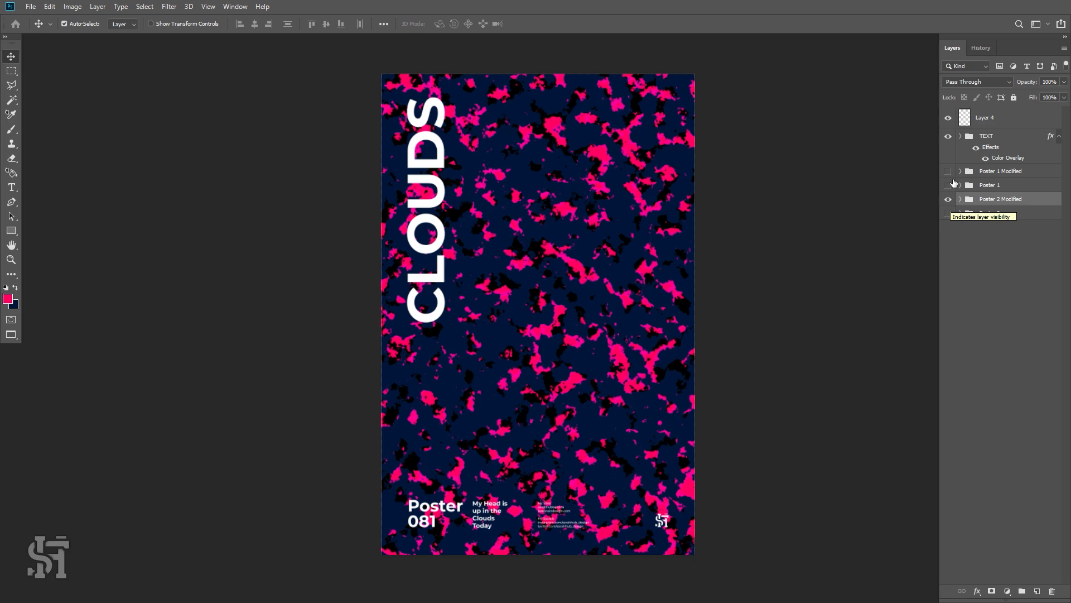
click(948, 199)
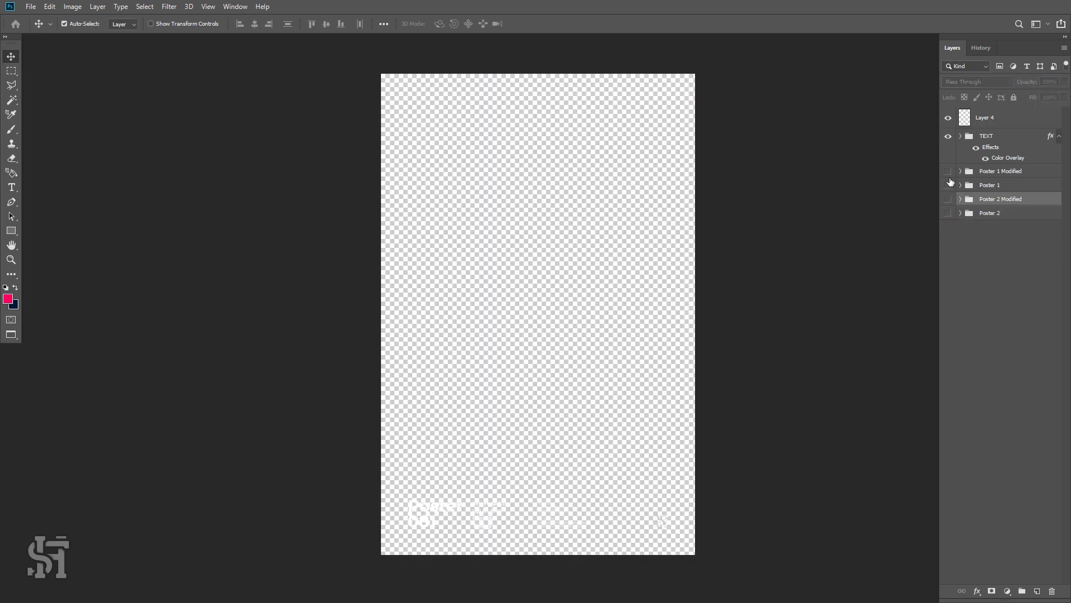
click(948, 171)
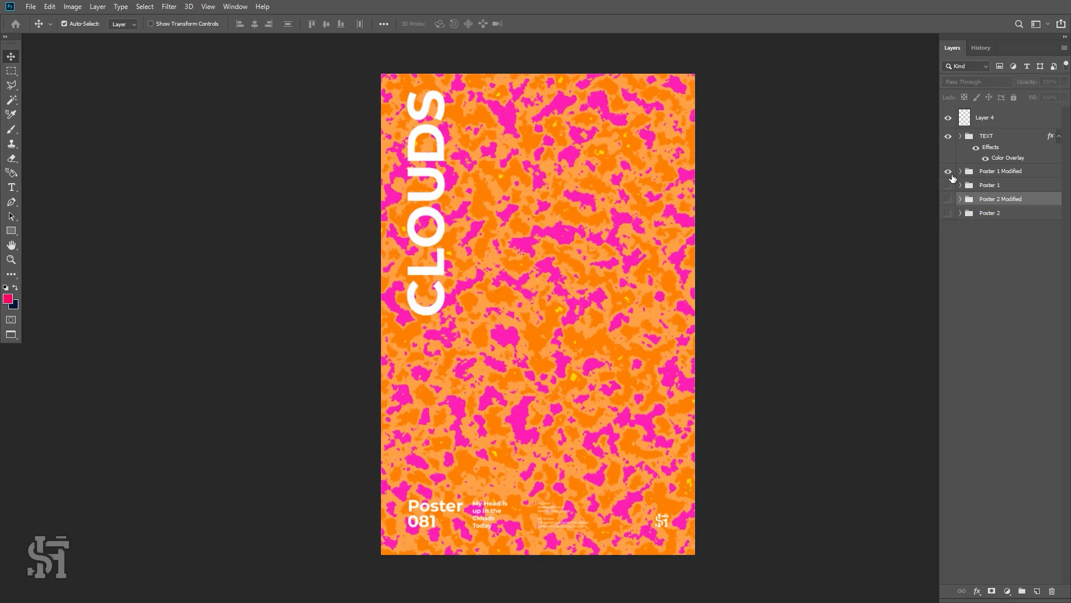
click(948, 171)
click(948, 184)
click(948, 185)
click(948, 198)
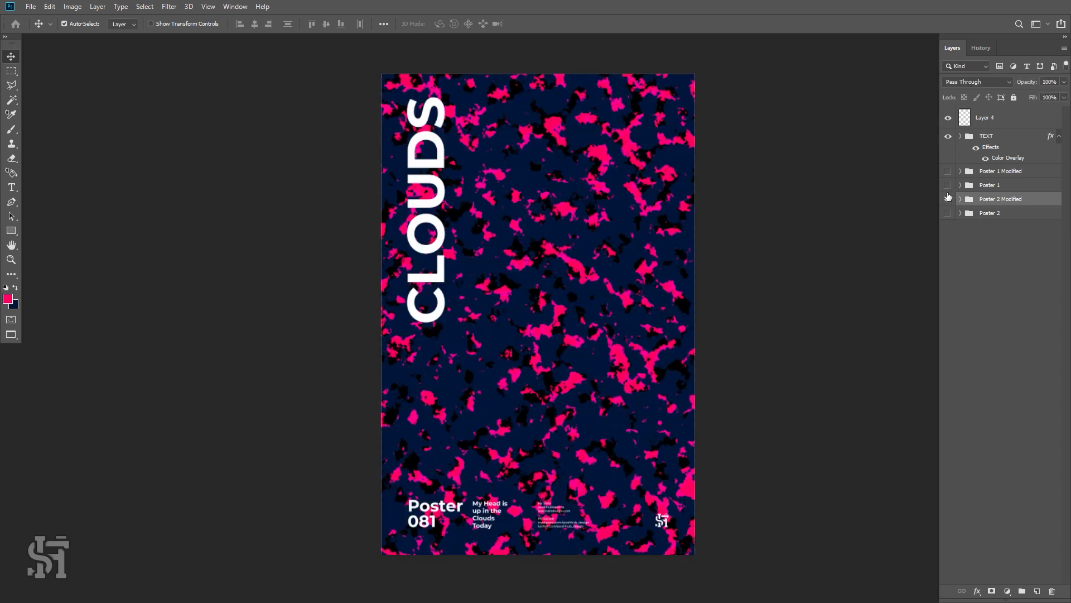
Compare Poster 2 with Poster 2 Modified by alternating their visibility, leaving Poster 2 Modified shown.
click(948, 199)
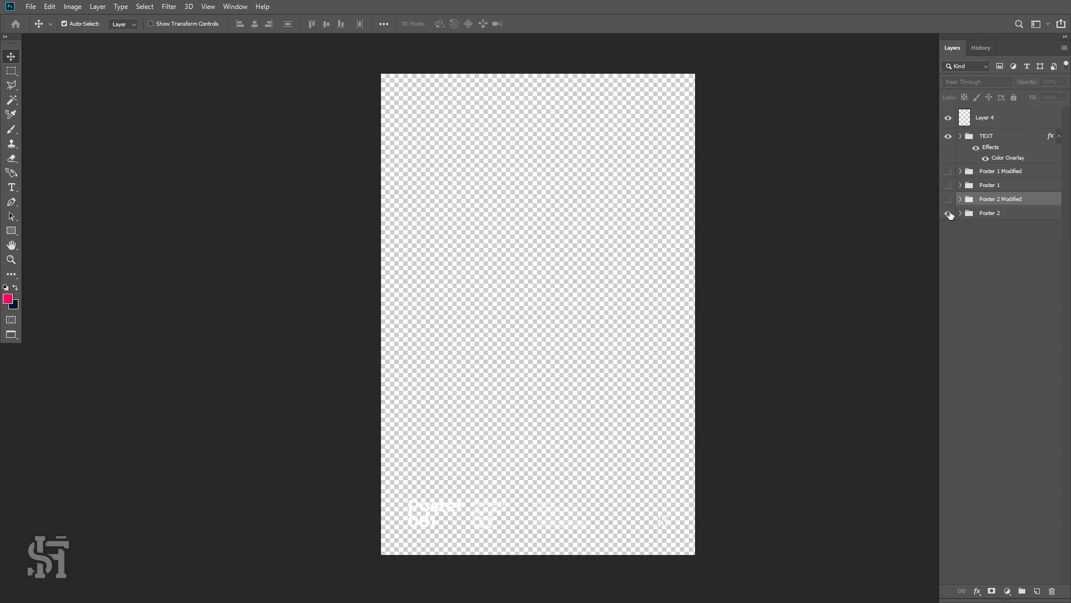
click(948, 213)
click(948, 199)
click(949, 199)
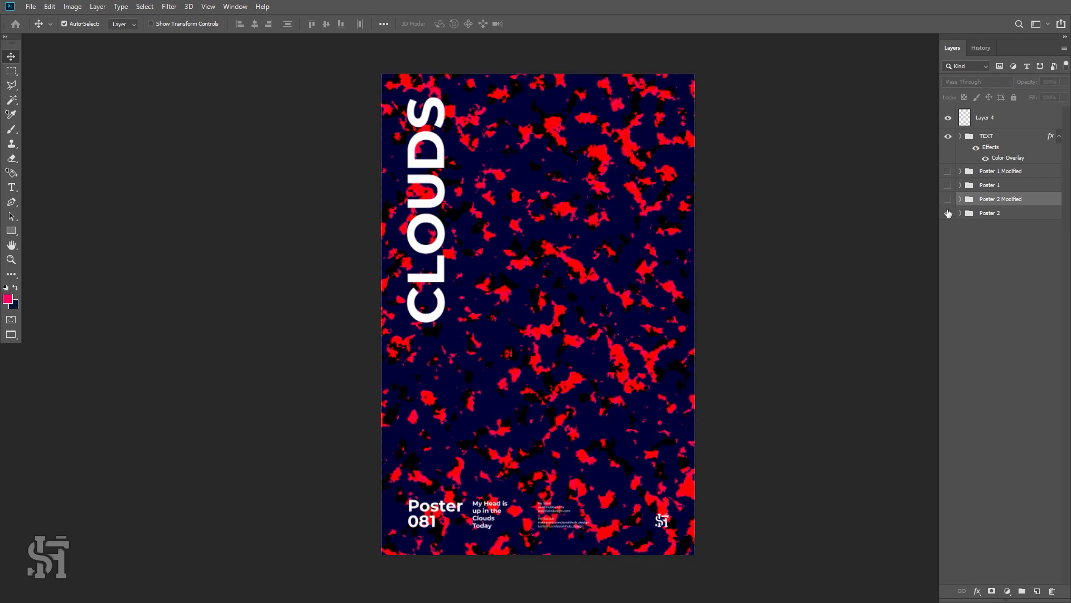
click(948, 213)
click(948, 199)
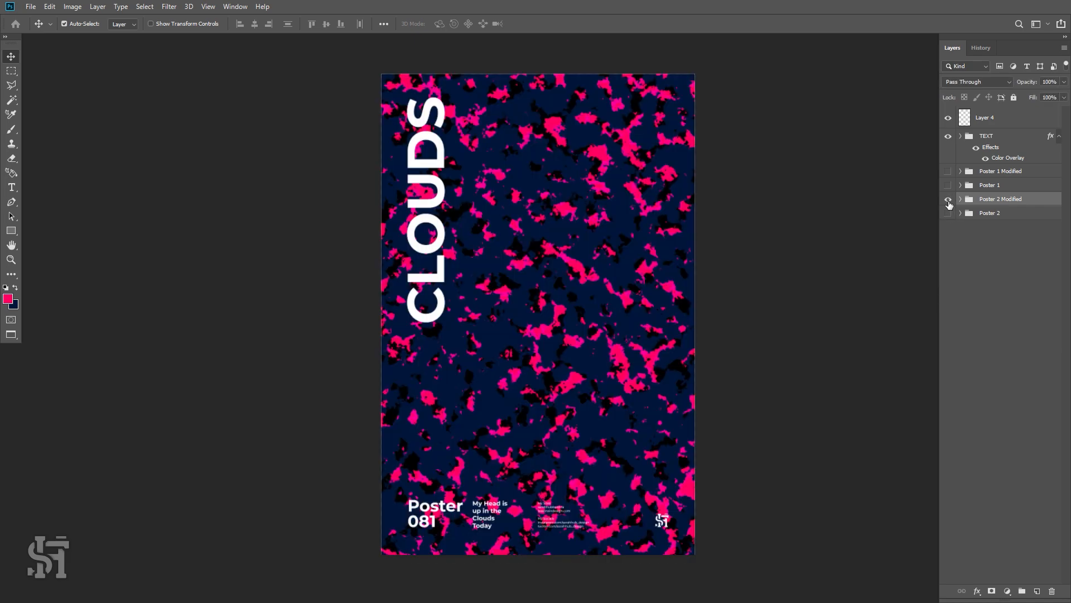
Hide Poster 2 Modified and compare Poster 1 with Poster 1 Modified, leaving only Poster 1 Modified shown.
click(948, 199)
click(948, 184)
click(948, 185)
click(948, 171)
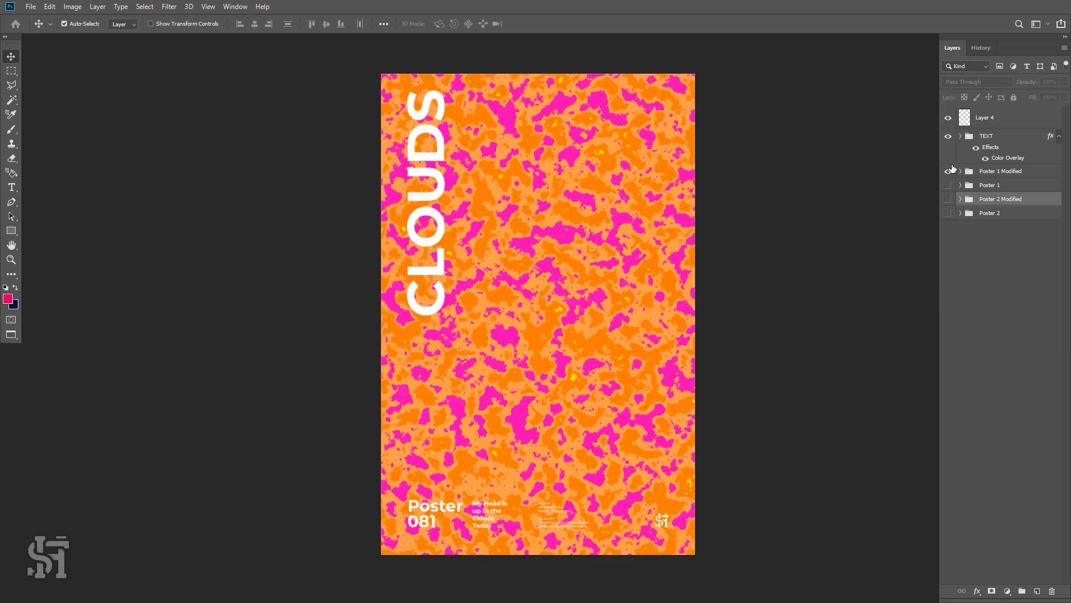
click(948, 171)
click(948, 184)
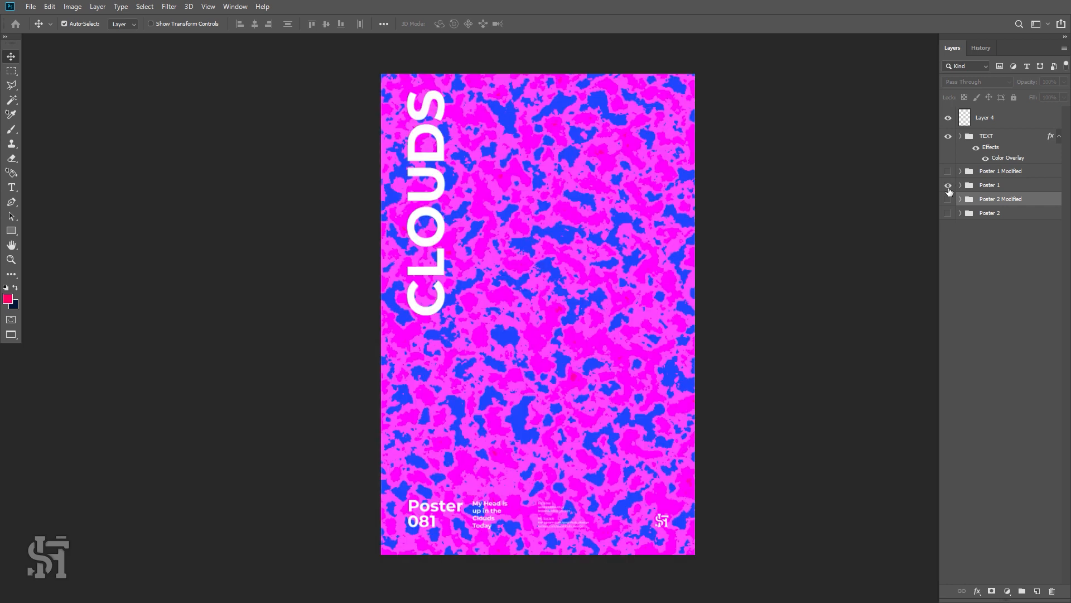
click(948, 185)
click(948, 171)
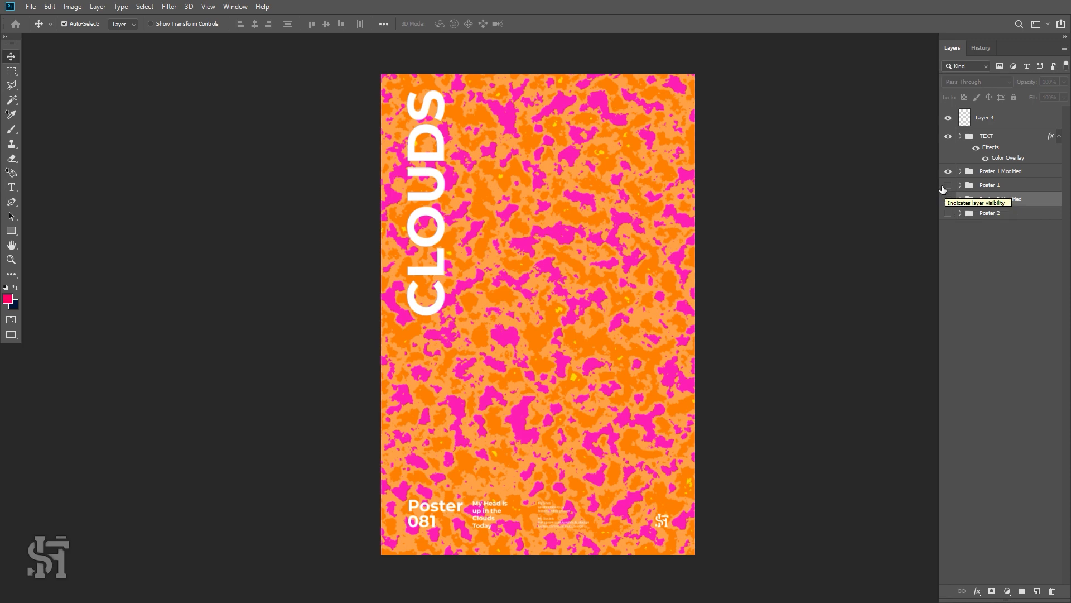
Review Poster 1, Poster 2 Modified and Poster 2 in turn, leaving only the Poster 2 Modified version visible.
click(948, 171)
click(948, 185)
click(948, 185)
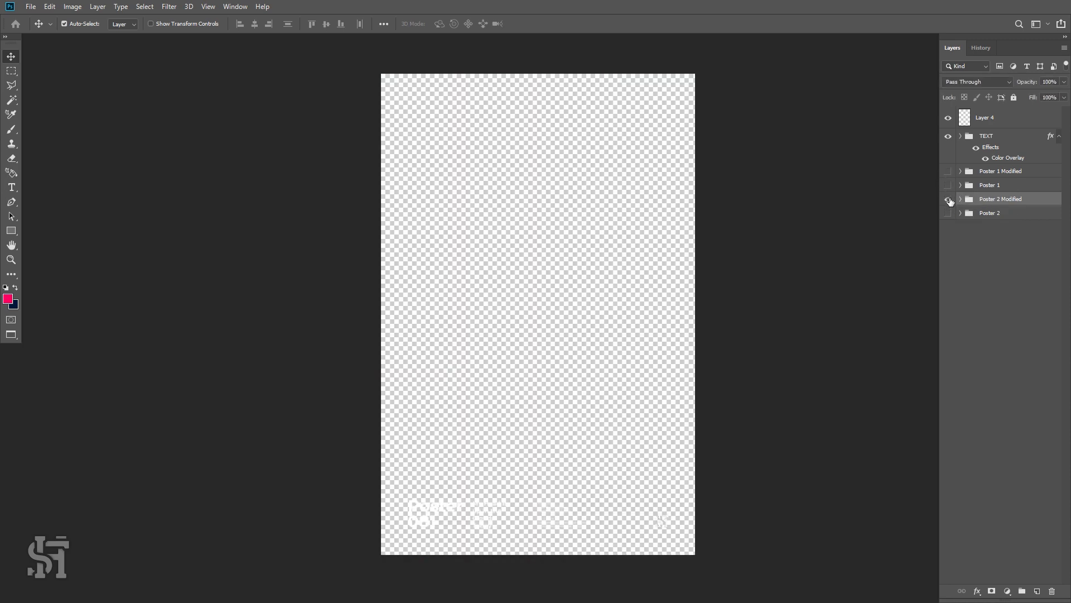
click(948, 199)
click(948, 199)
click(948, 213)
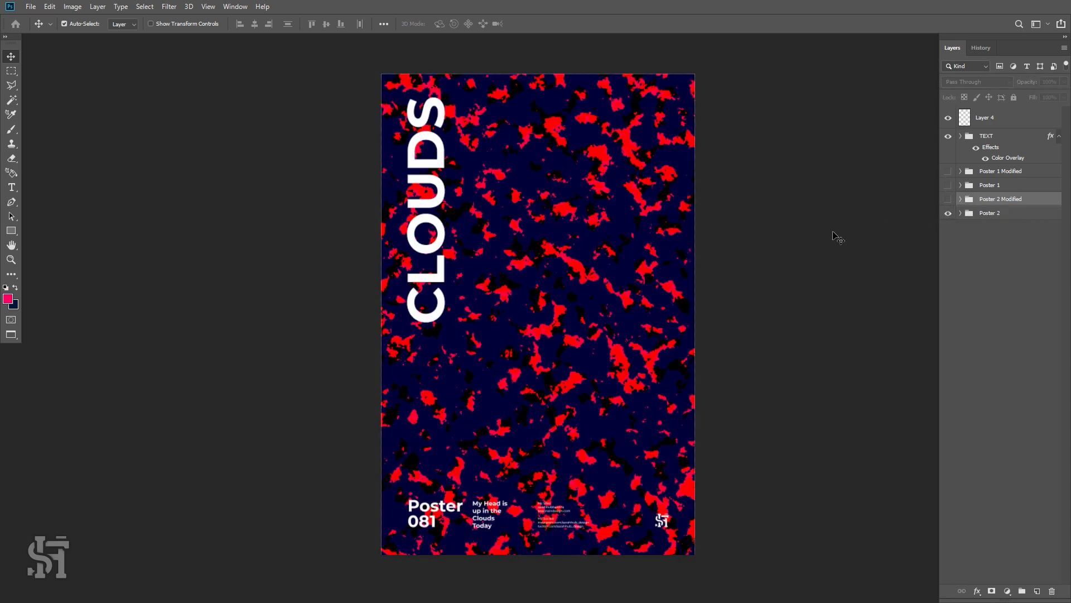
click(948, 199)
click(949, 212)
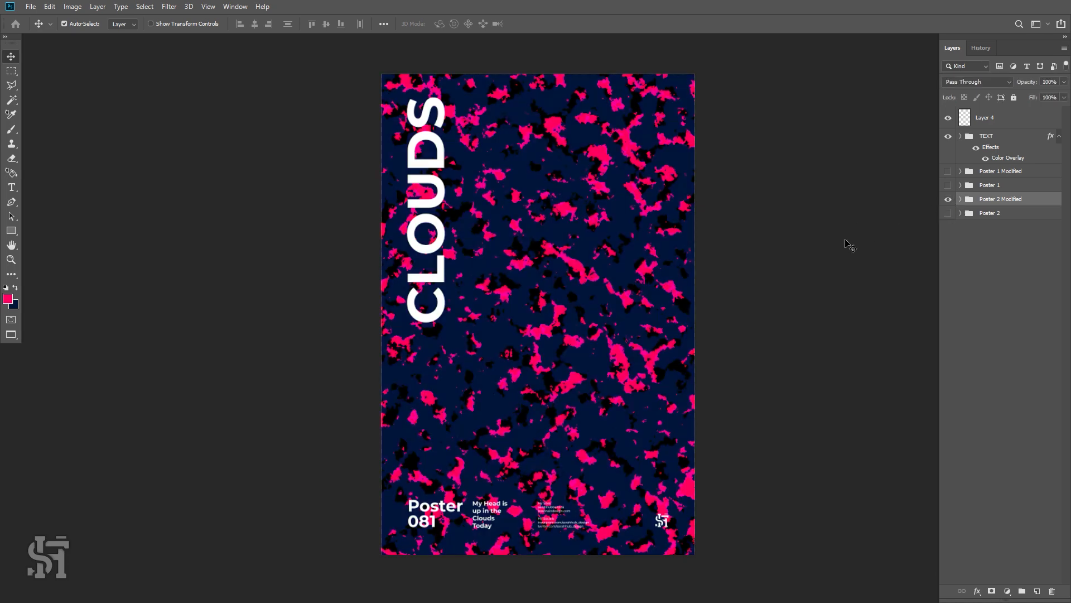